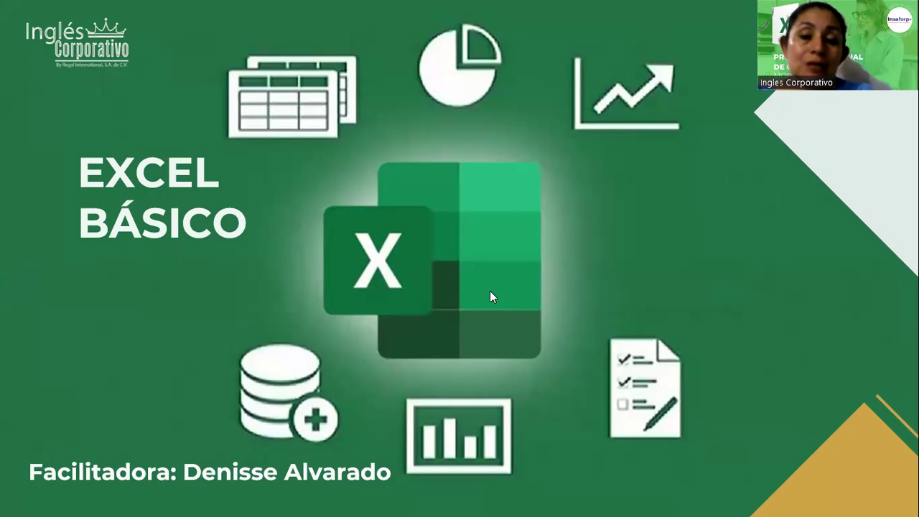
- Advance the slideshow from the Excel Básico title slide to the Objetivo slide
left_click(581, 232)
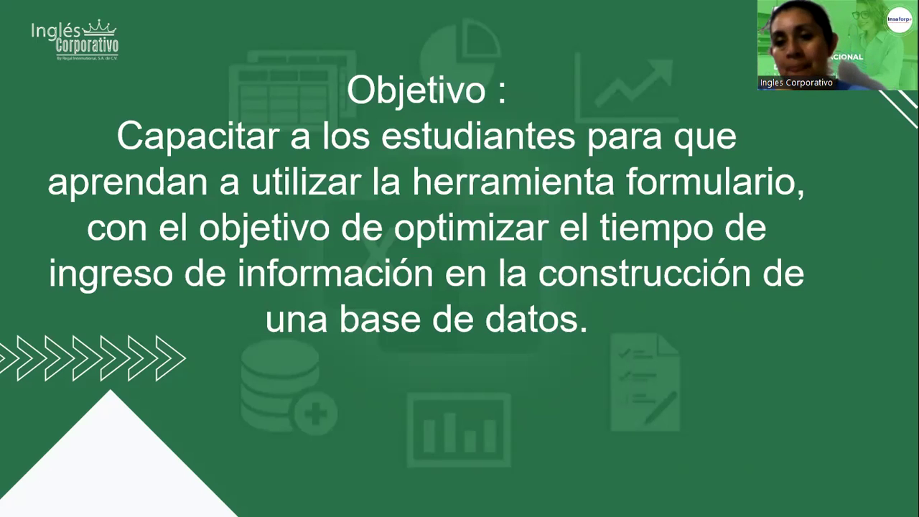
- Advance to the 'Herramienta formulario de datos' slide showing the Hoja1 data form
left_click(785, 331)
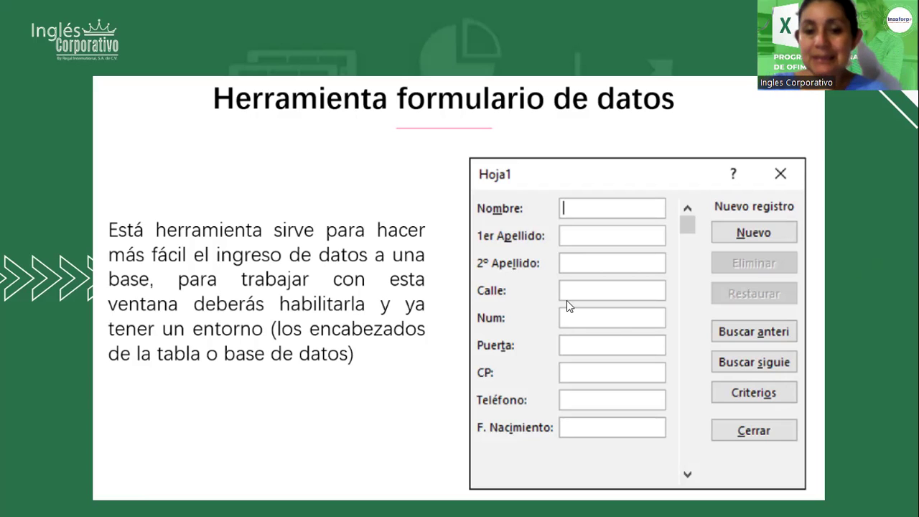
- Go past the last slide to end the show and return to blank workbook Libro2
left_click(408, 349)
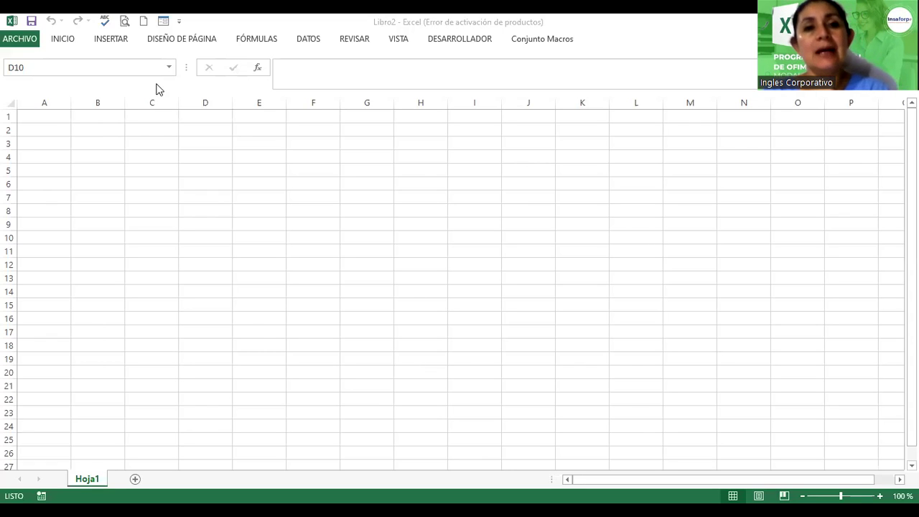
- Select cell B2 and zoom the sheet in to 160%
left_click(98, 130)
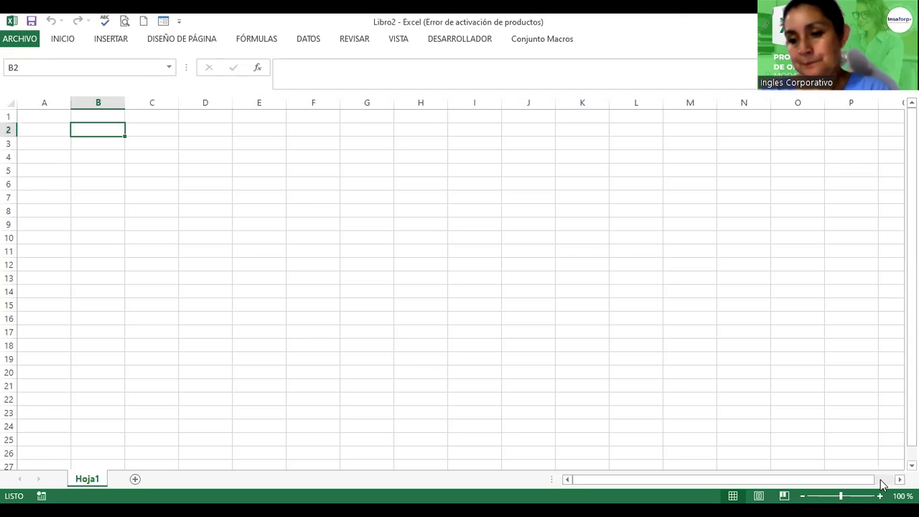
left_click(880, 495)
left_click(880, 495)
left_click(880, 495)
left_click(880, 496)
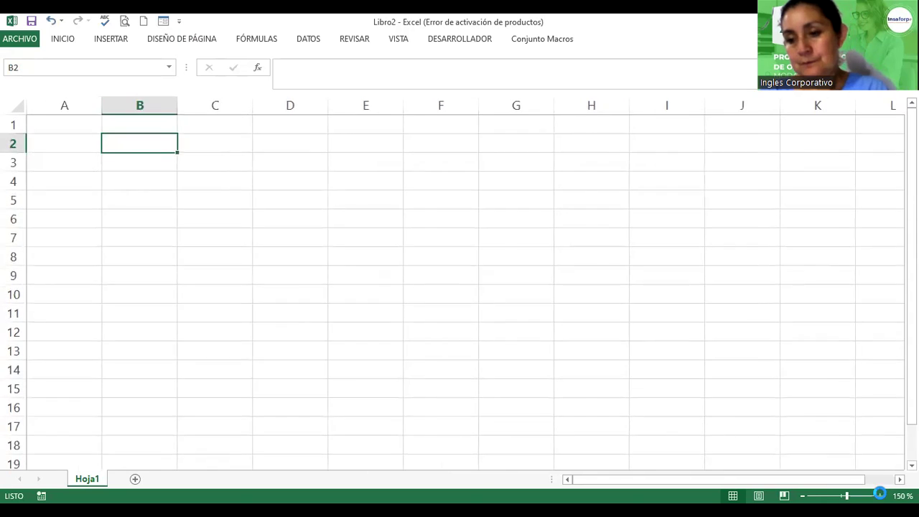
left_click(880, 496)
left_click(880, 496)
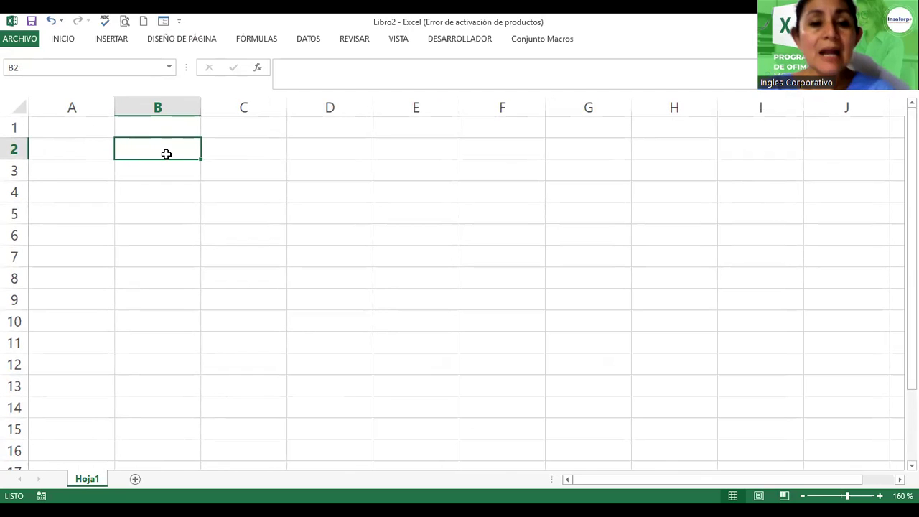
- Show the WordArt style gallery from the INSERTAR tab
left_click(123, 39)
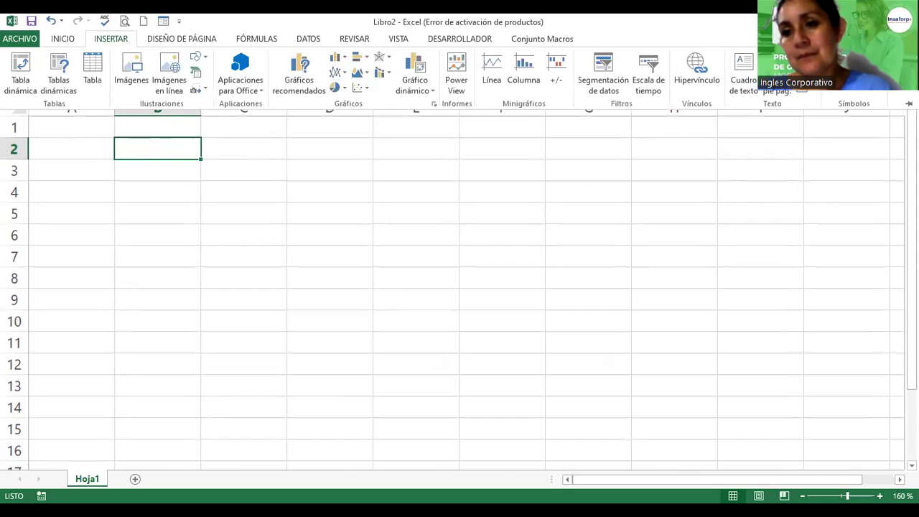
left_click(105, 41)
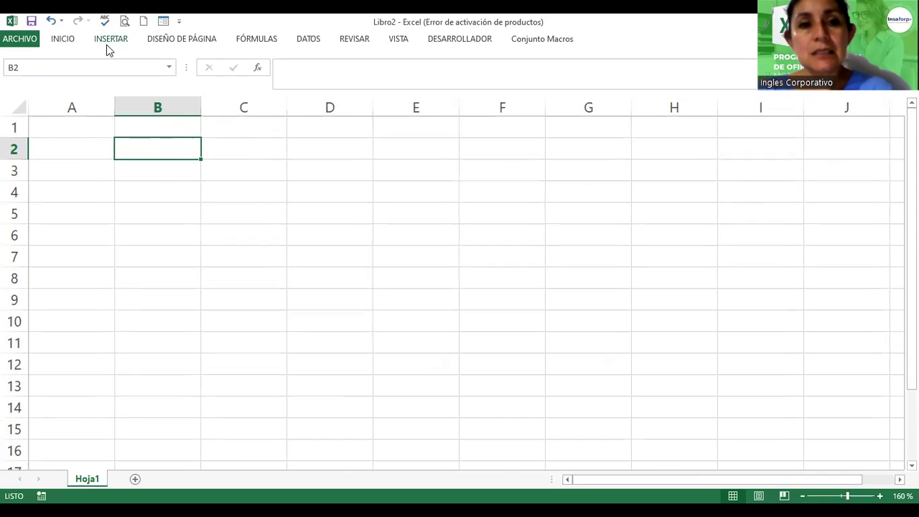
left_click(106, 45)
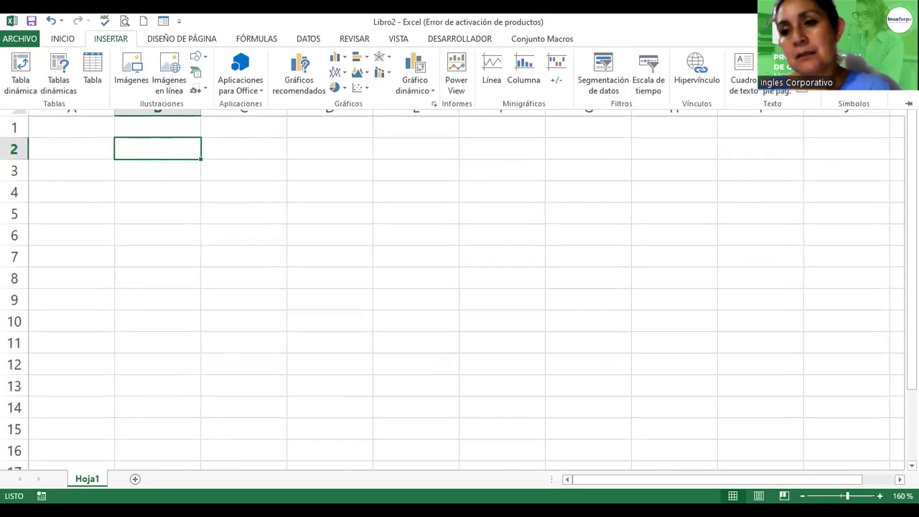
left_click(805, 57)
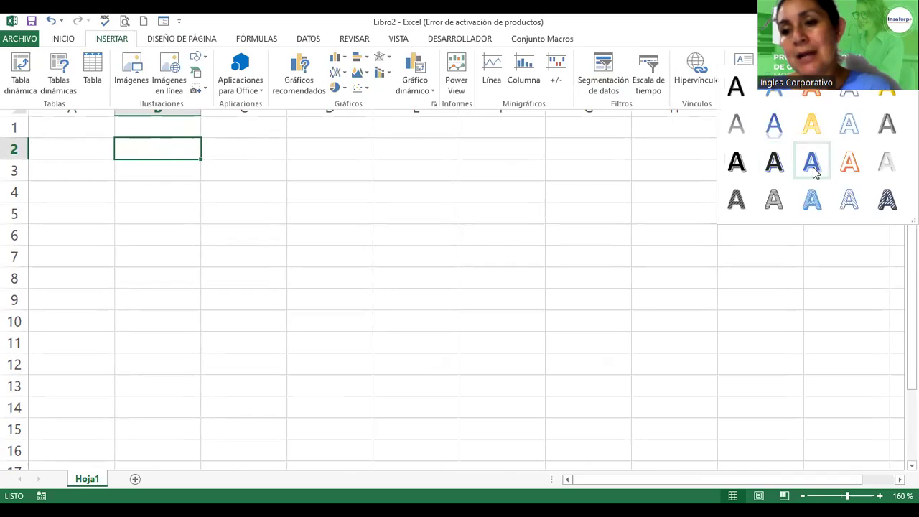
- Insert a yellow outlined WordArt reading 'Formulario de Datos'
left_click(814, 125)
type("Formulario d")
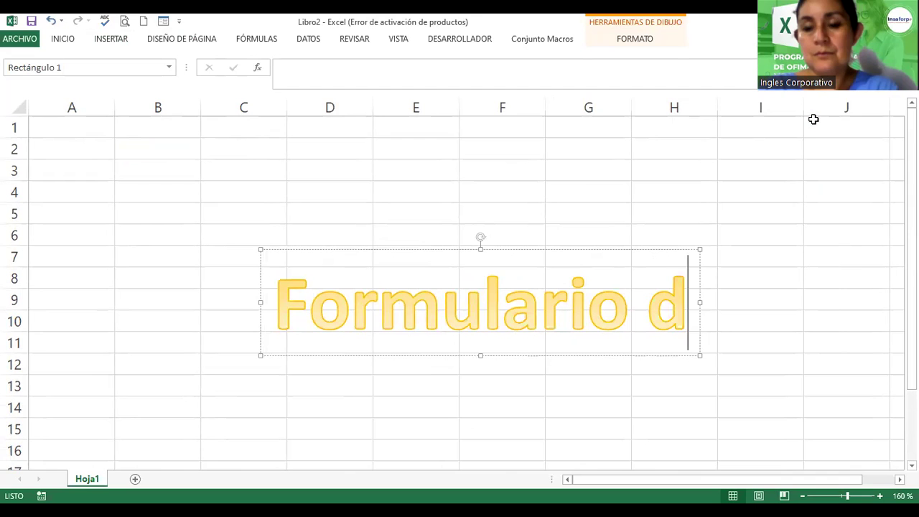
left_click(813, 119)
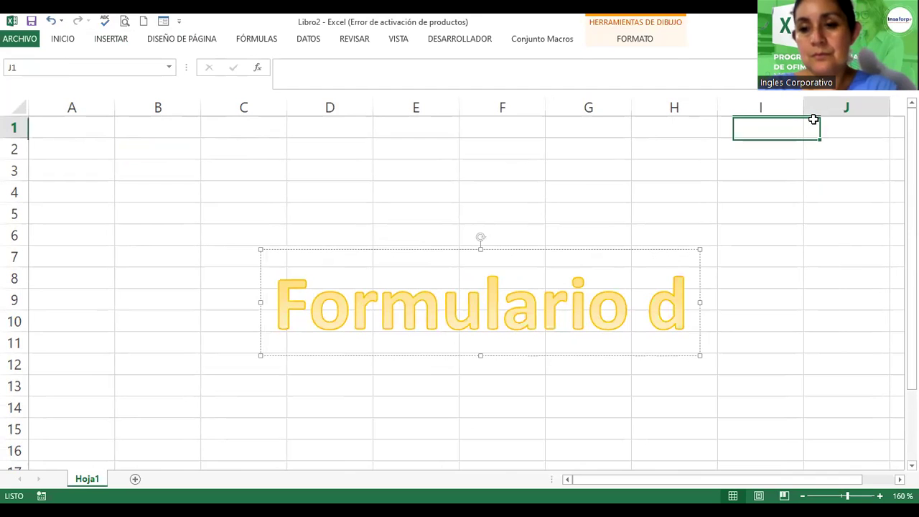
double_click(624, 299)
left_click(684, 303)
type("e Datos")
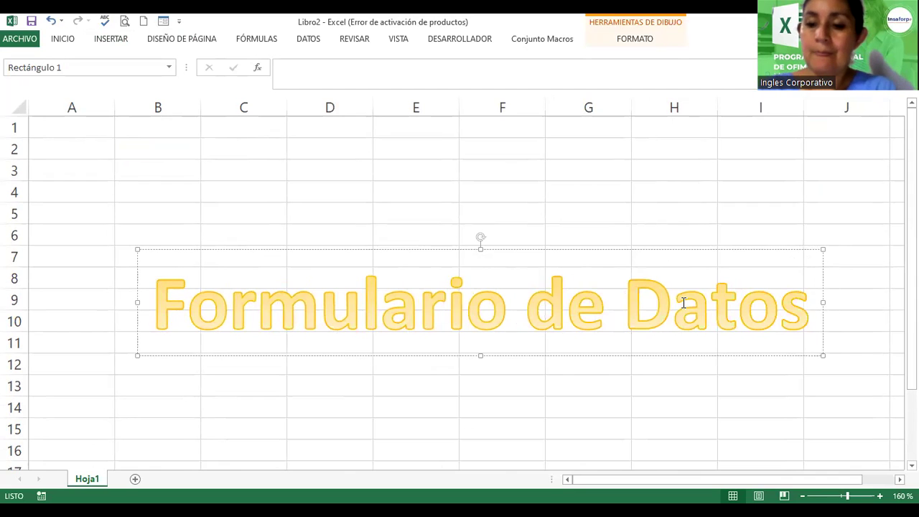
- Shrink the WordArt title to font size 24 and move it up to row 2
key("ctrl+a")
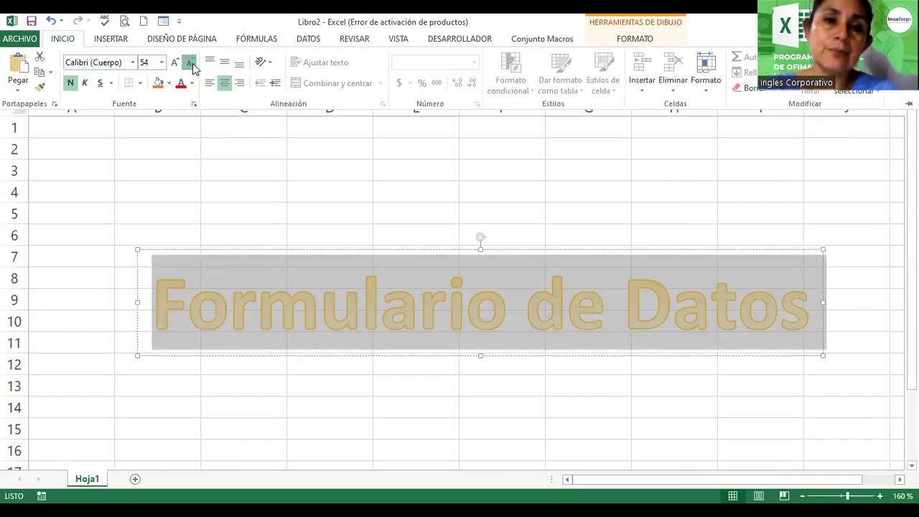
left_click(191, 64)
left_click(192, 64)
left_click(191, 63)
left_click(191, 64)
left_click(191, 63)
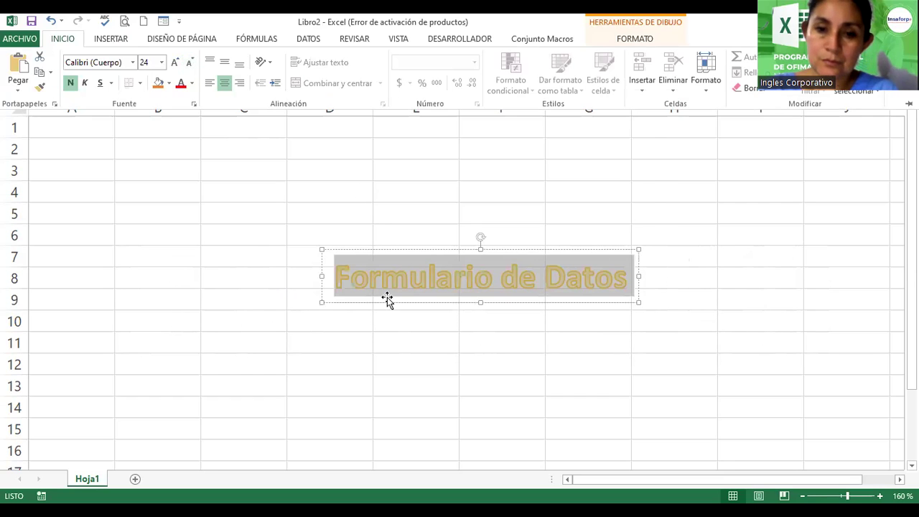
left_click(299, 228)
mouse_move(377, 303)
left_mouse_down()
mouse_move(223, 173)
mouse_move(284, 170)
left_mouse_up()
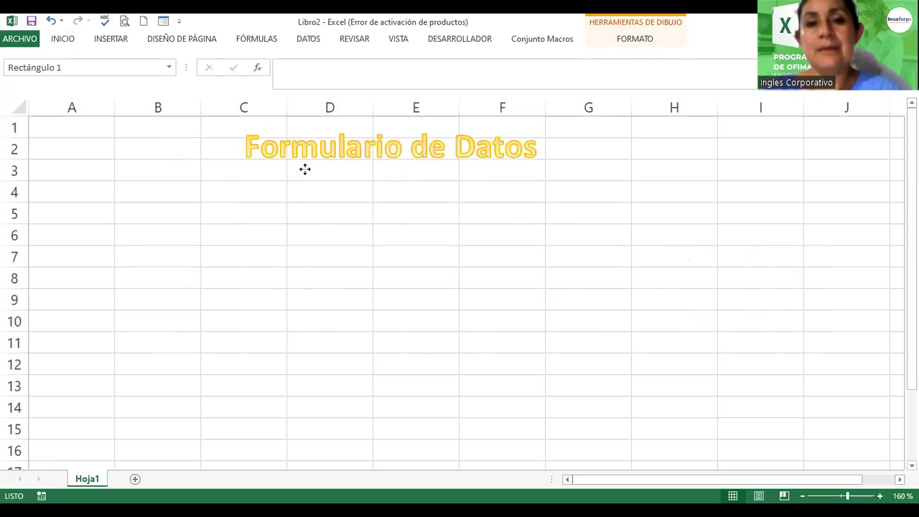
- Enter the headers No., Nombre and Nota 1 in B4:D4
left_click(141, 193)
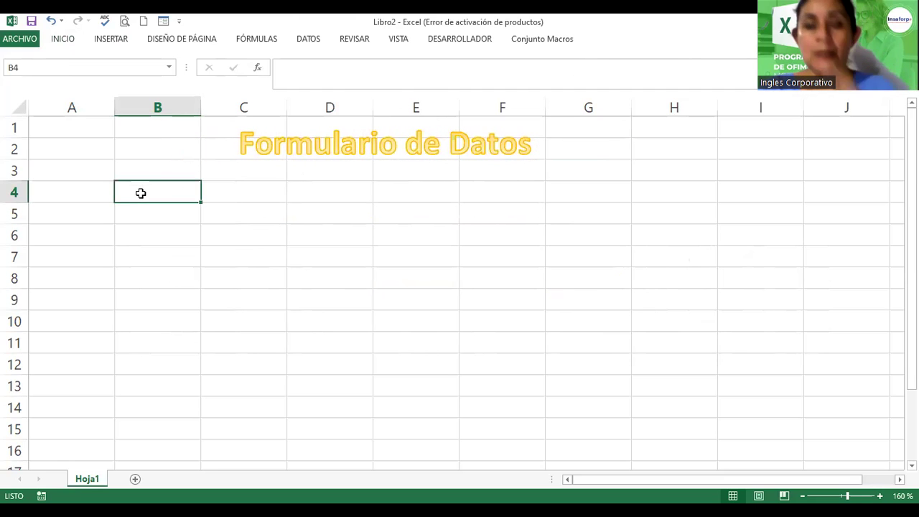
type("No.")
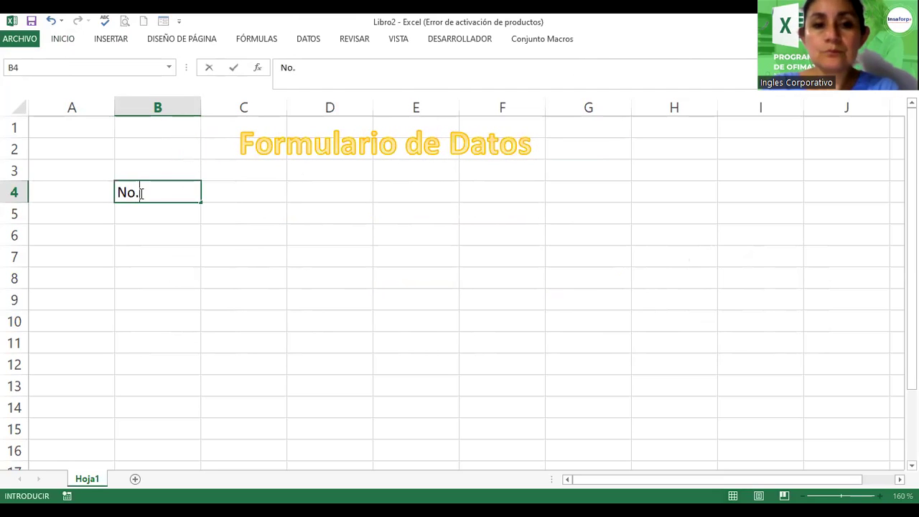
key("Tab")
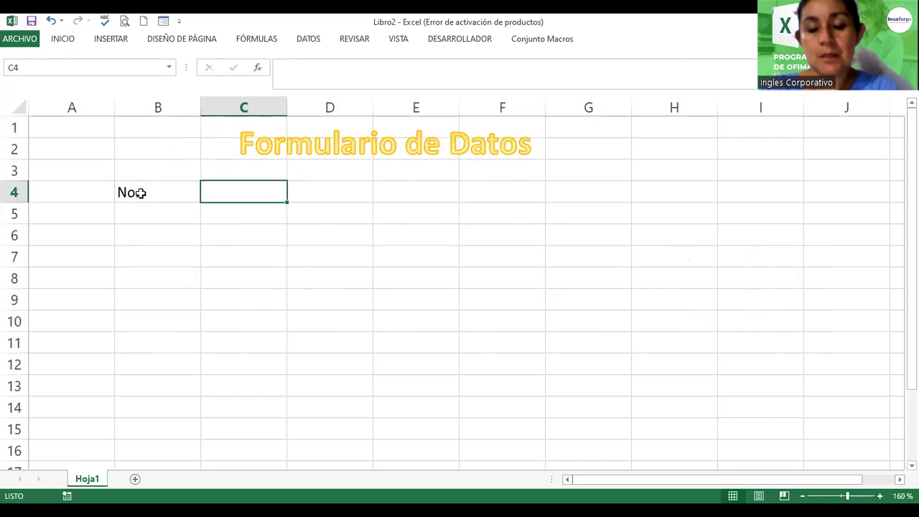
type("Nombre")
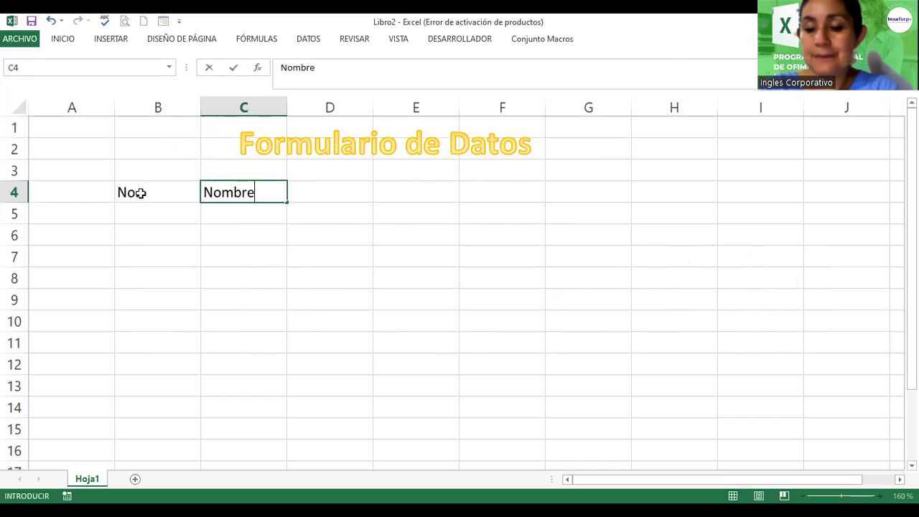
key("Tab")
type("Nota ")
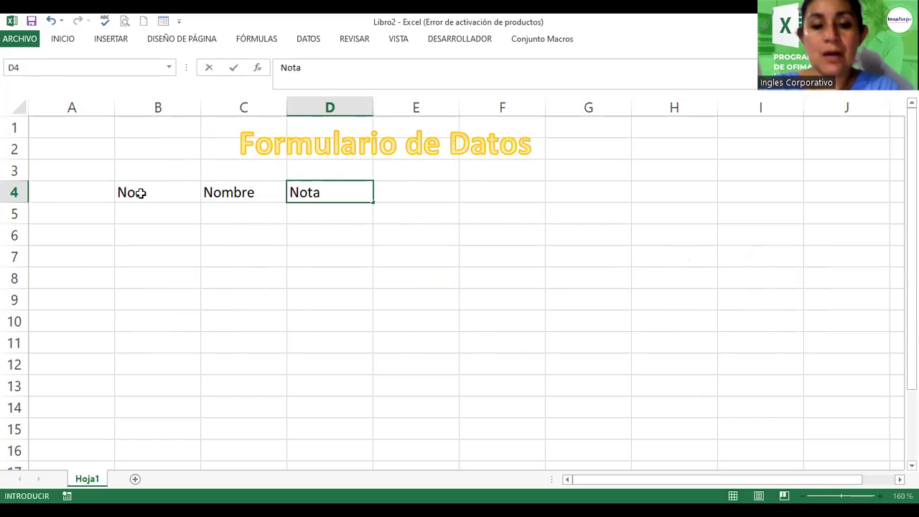
type("1")
key("Tab")
- Add headers Nota 2, Nota 3 and Promedio in E4:G4, then reselect B4
type("Niota")
key("BackSpace")
key("BackSpace")
type("ota 2")
key("Tab")
type("Nota")
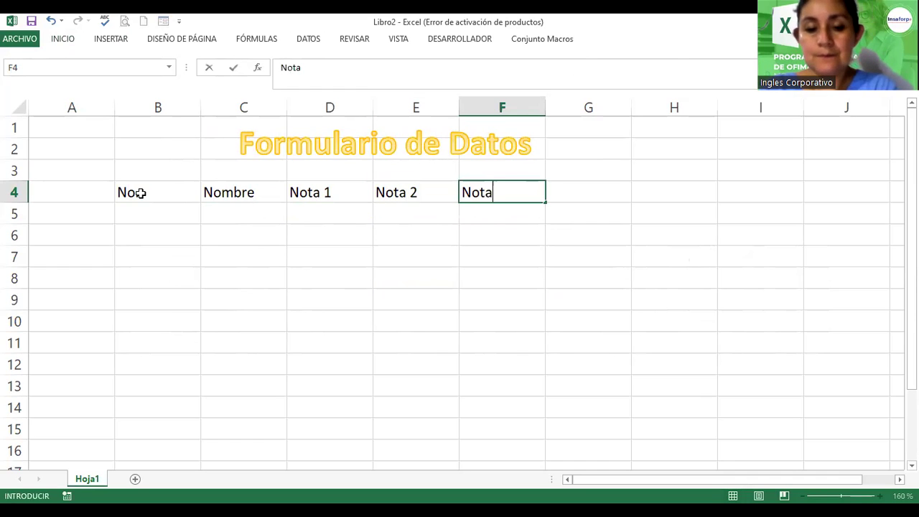
type(" 3")
key("Tab")
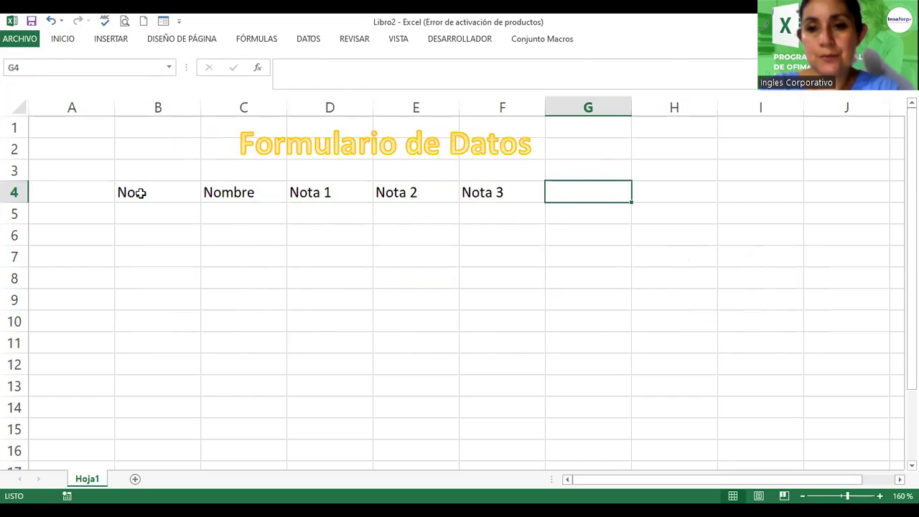
type("Promedio")
key("Down")
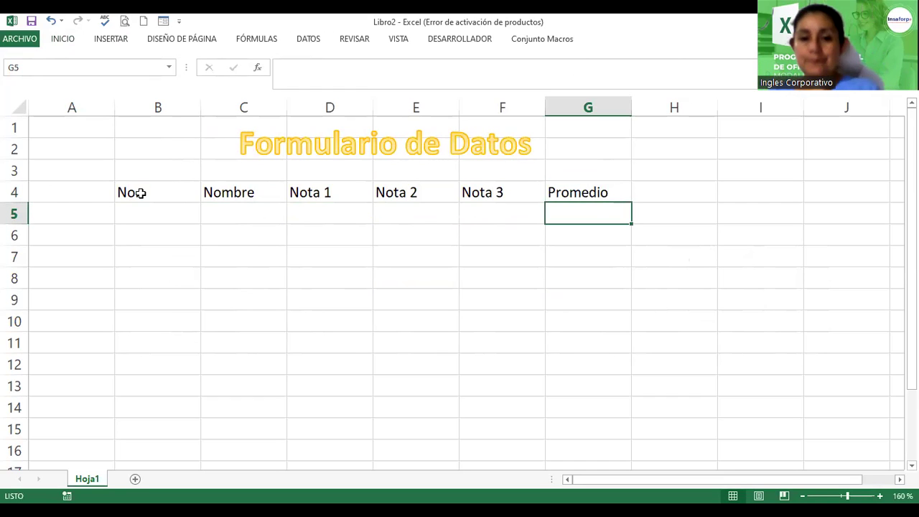
left_click(141, 192)
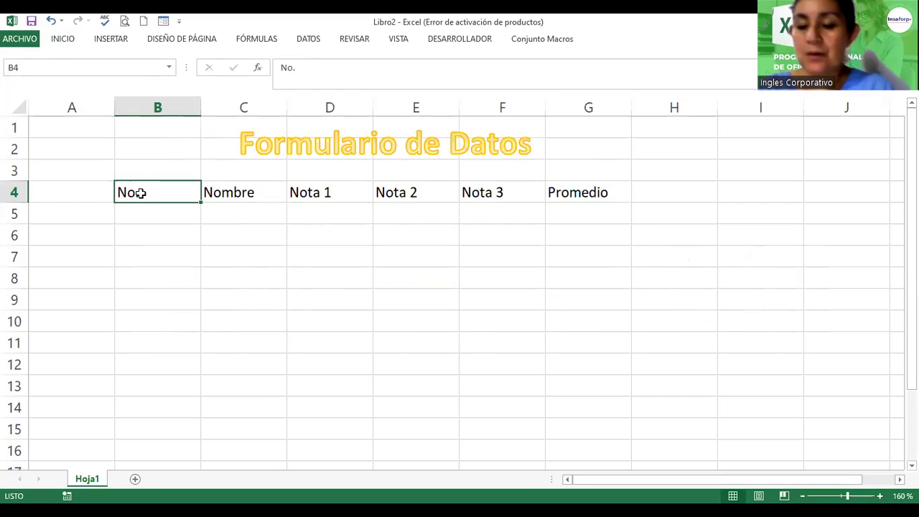
key("ctrl+shift+Right")
key("ctrl+shift+Right")
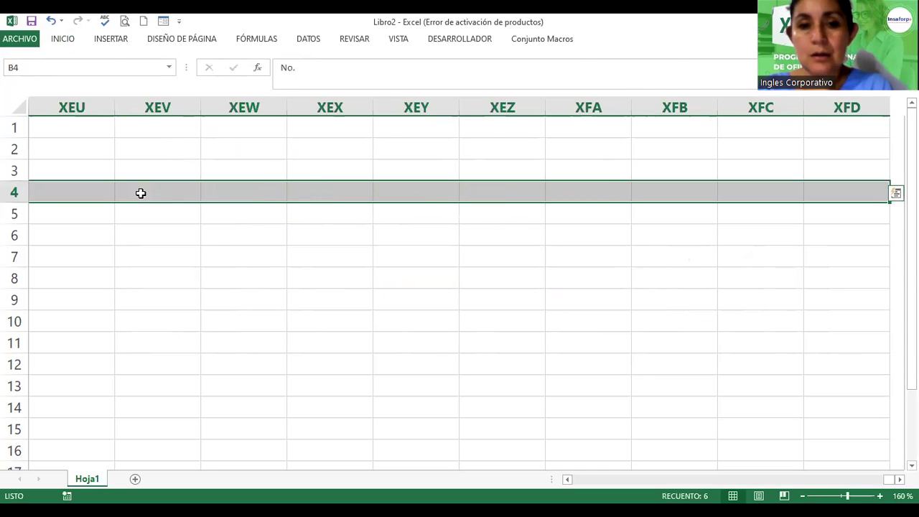
key("Home")
left_click(140, 192)
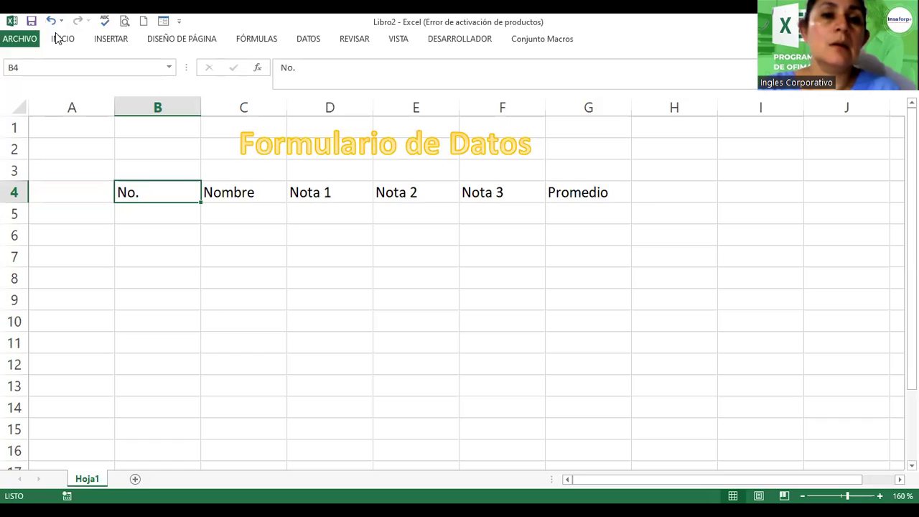
- Make the B4:G4 headers bold, size 12 and centered
key("ctrl+shift+Right")
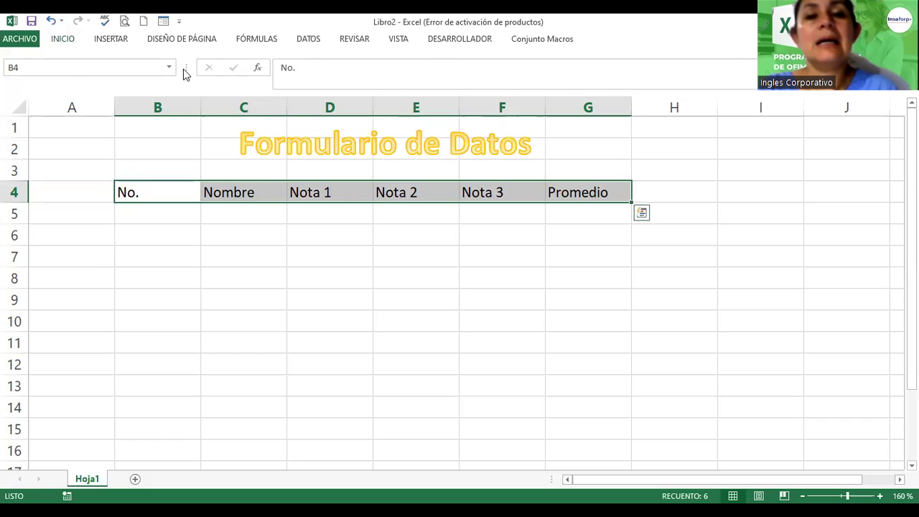
key("alt+o")
key("1")
left_click(178, 63)
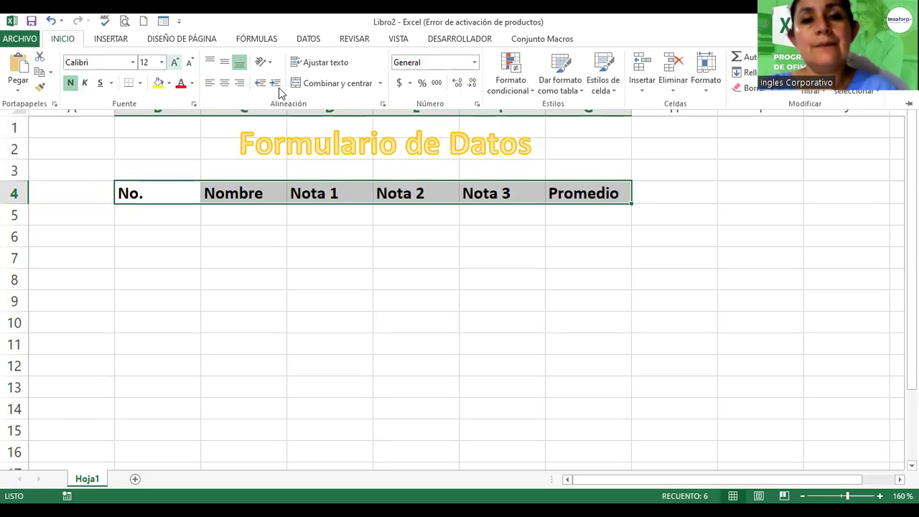
left_click(224, 84)
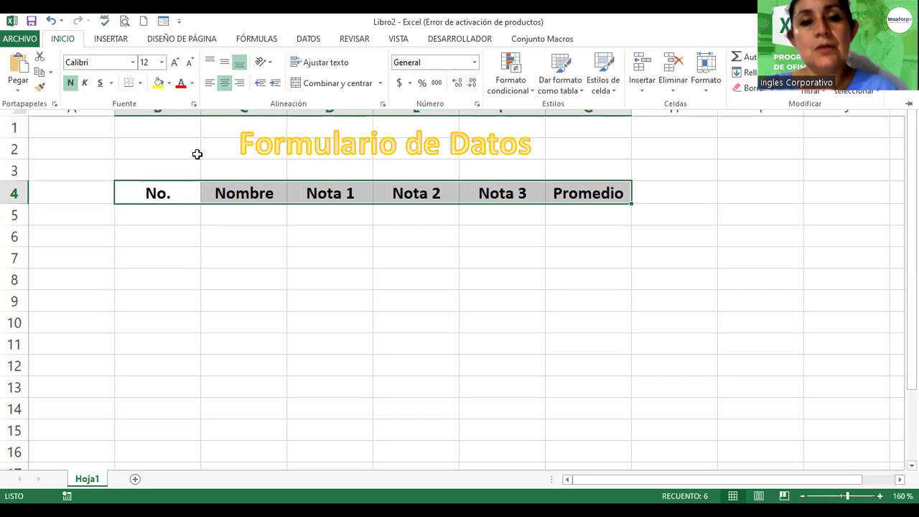
- Narrow column B to about 5.86 and widen column C for the names
left_click(195, 129)
left_click_drag(195, 109, 160, 108)
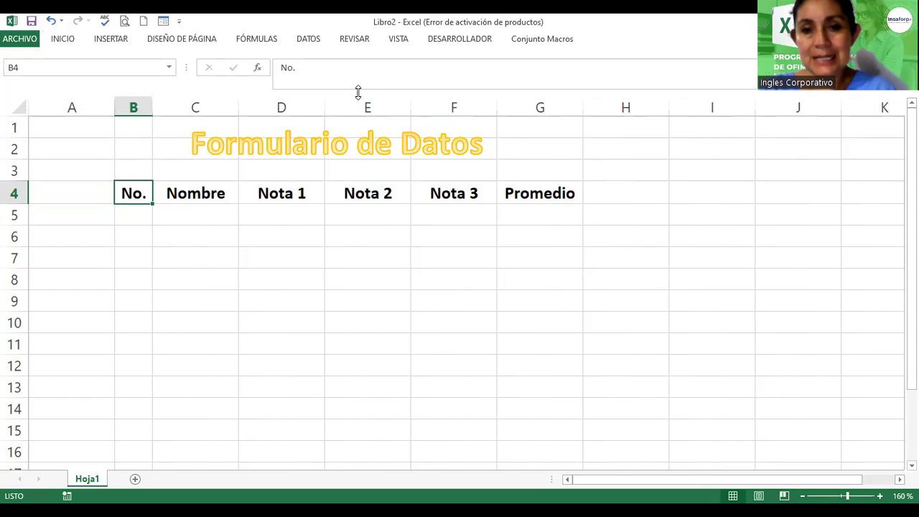
mouse_move(356, 99)
left_mouse_down()
mouse_move(399, 92)
mouse_move(421, 103)
left_mouse_up()
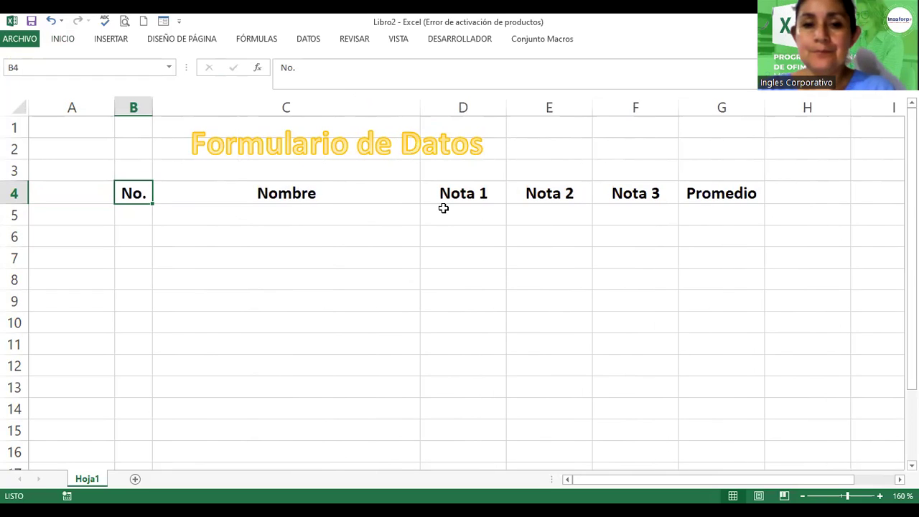
- Reposition and resize the 'Formulario de Datos' title box to cover columns B through G
left_click(319, 190)
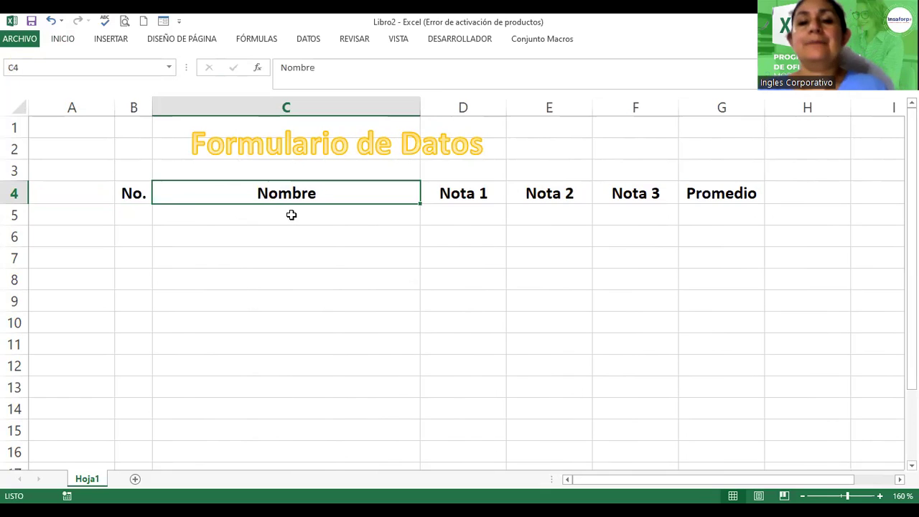
left_click(291, 214)
left_click(219, 144)
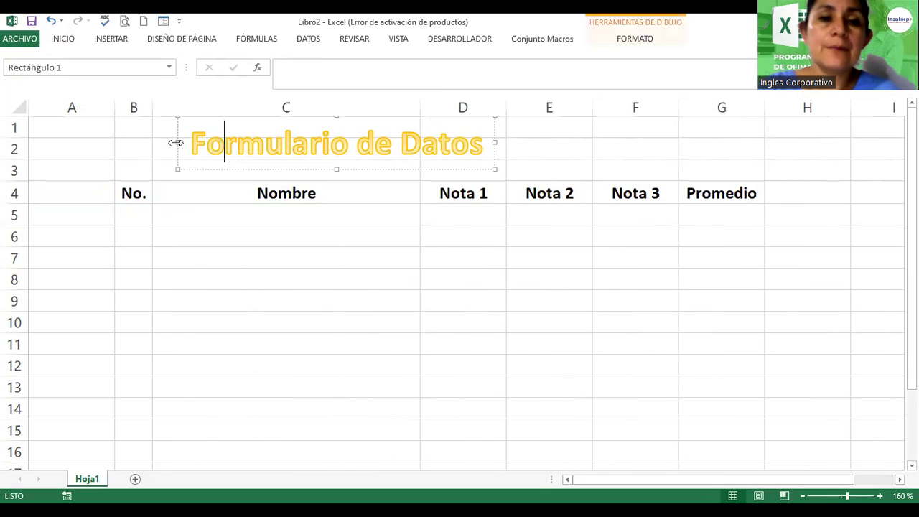
left_click_drag(118, 146, 118, 144)
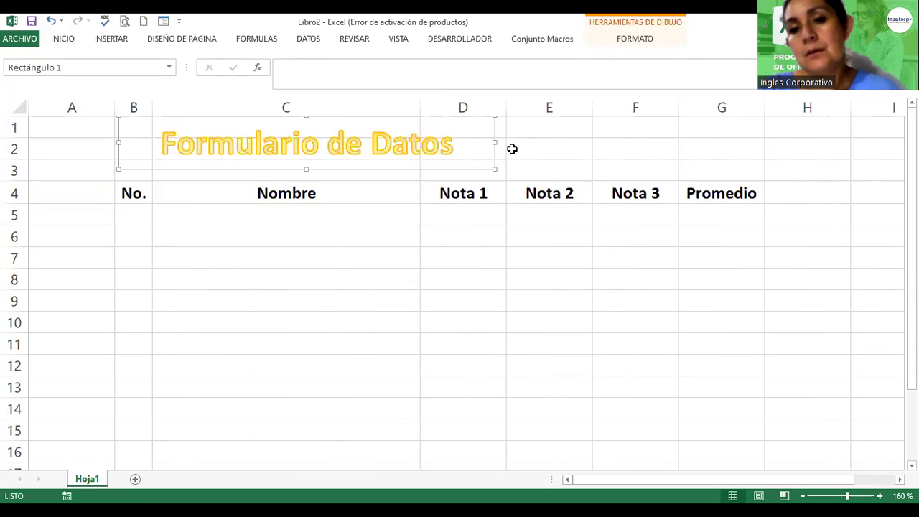
left_click_drag(482, 130, 706, 130)
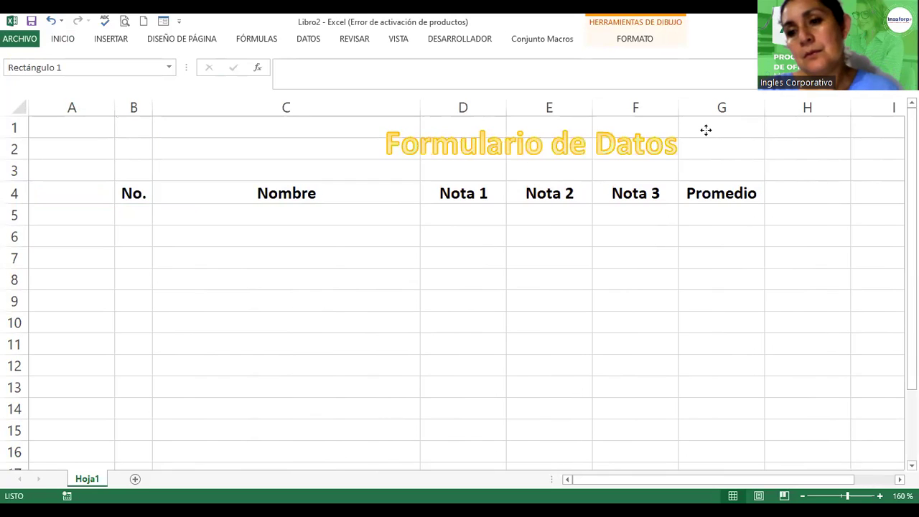
left_click(597, 170)
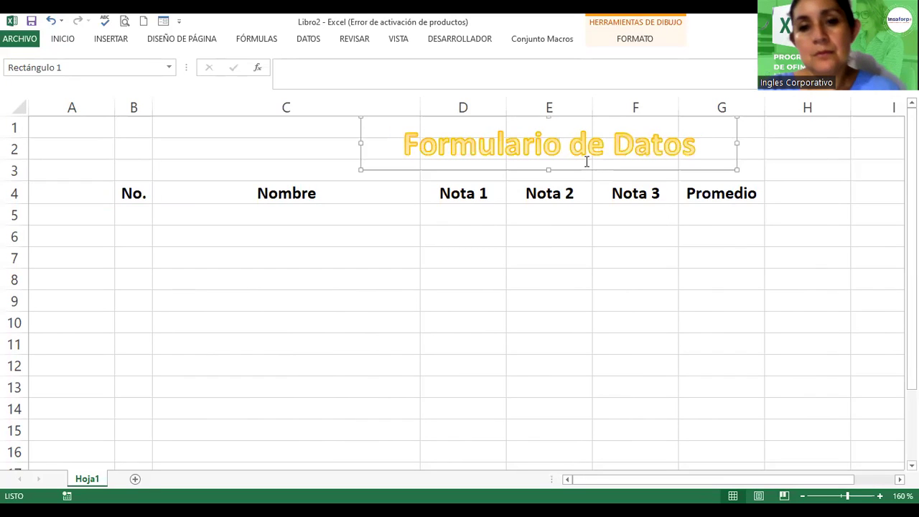
left_click_drag(220, 152, 115, 170)
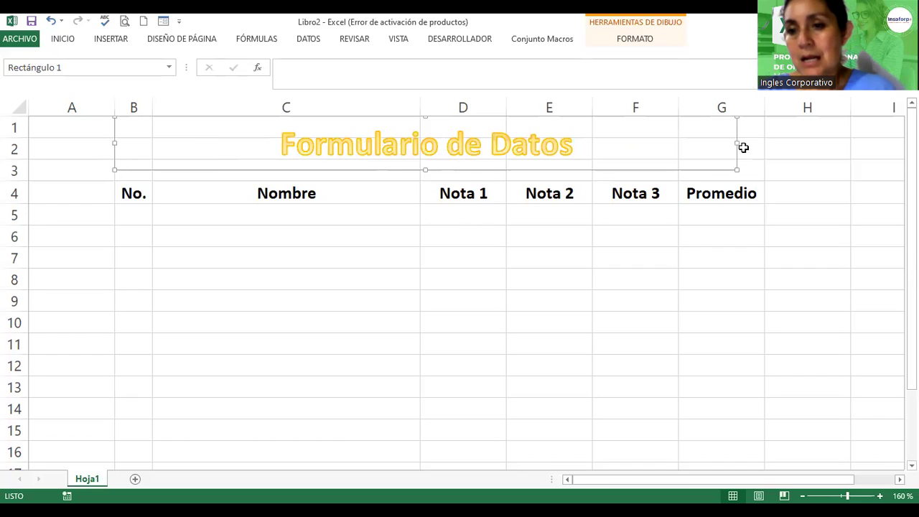
left_click_drag(738, 142, 763, 142)
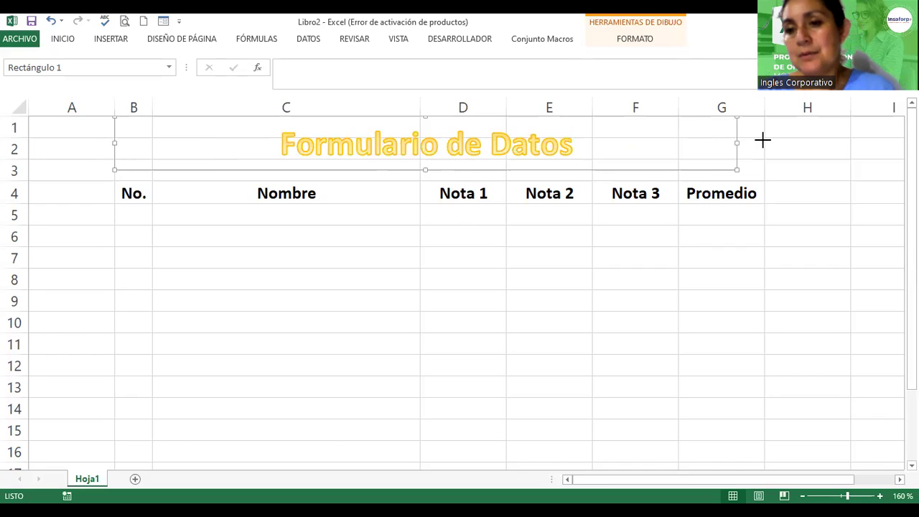
left_click(641, 43)
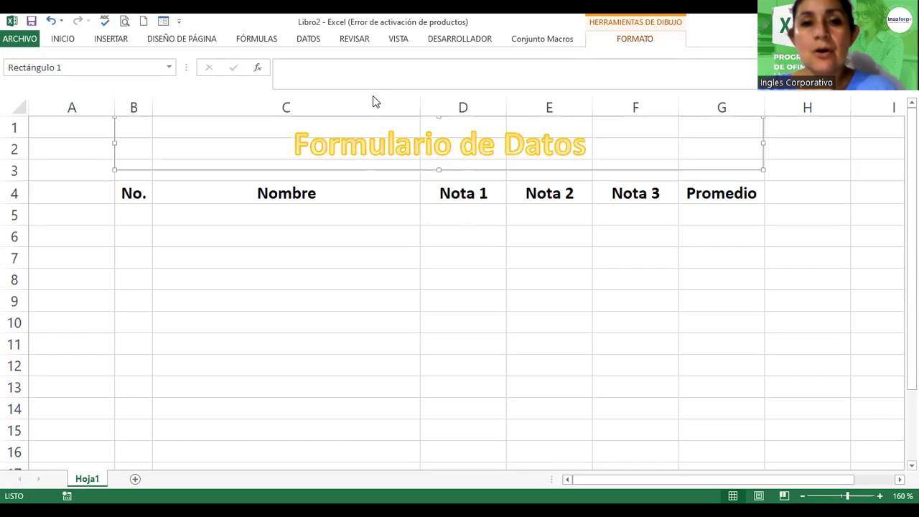
- Apply a green intense shape style to the title box from the Shape Styles gallery
left_click(299, 88)
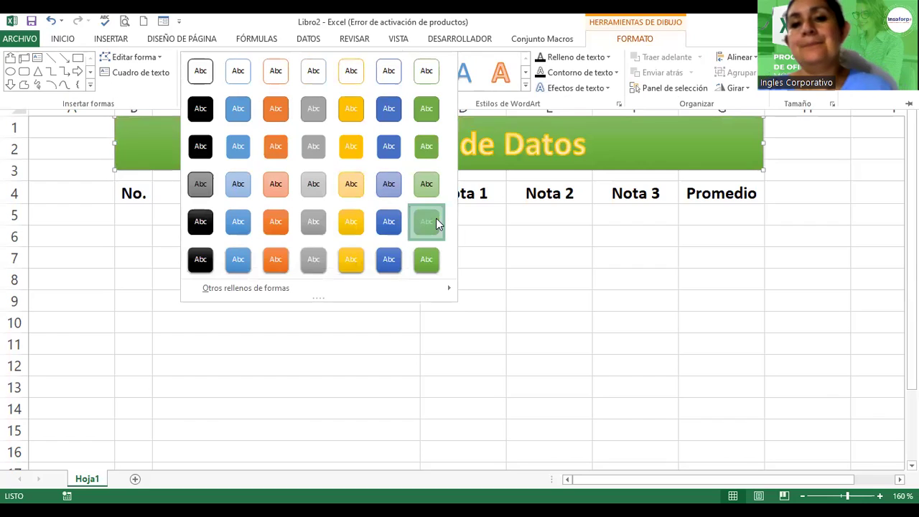
left_click(63, 428)
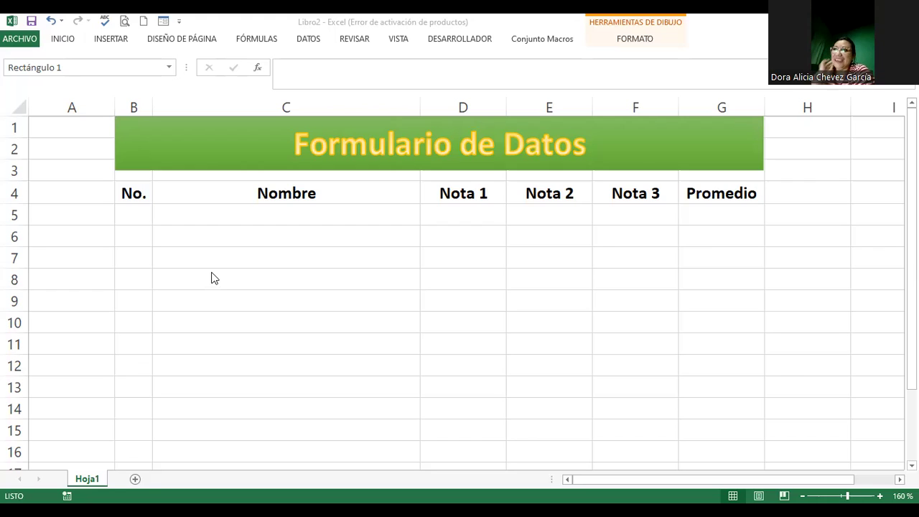
- Deselect the title by selecting B6, then open Excel Options from the File menu
left_click(132, 236)
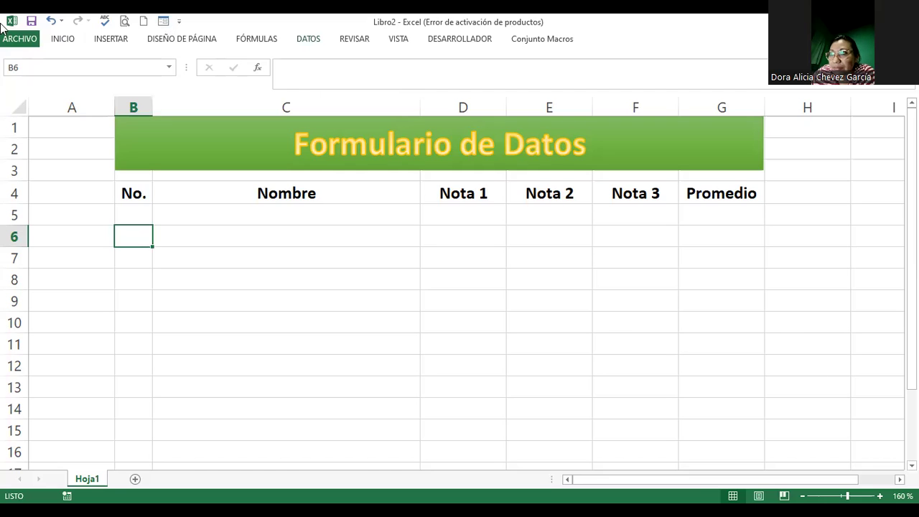
left_click(26, 43)
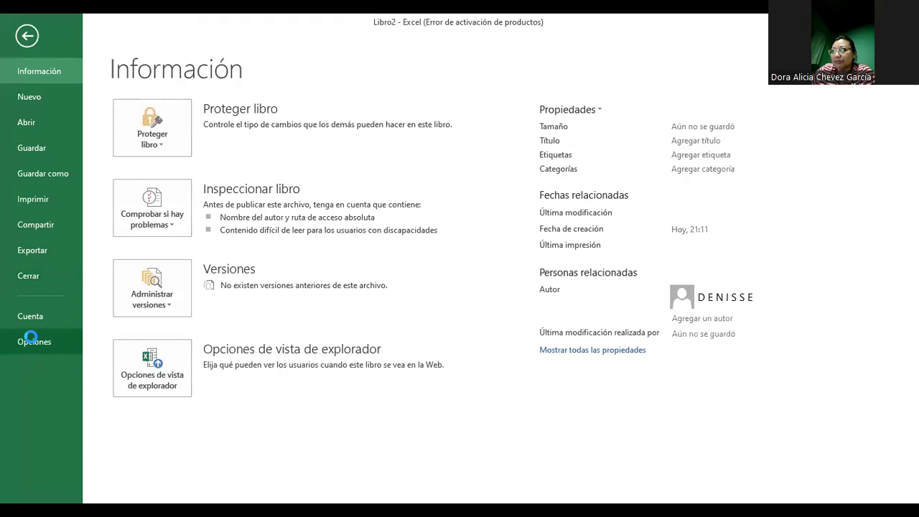
left_click(33, 342)
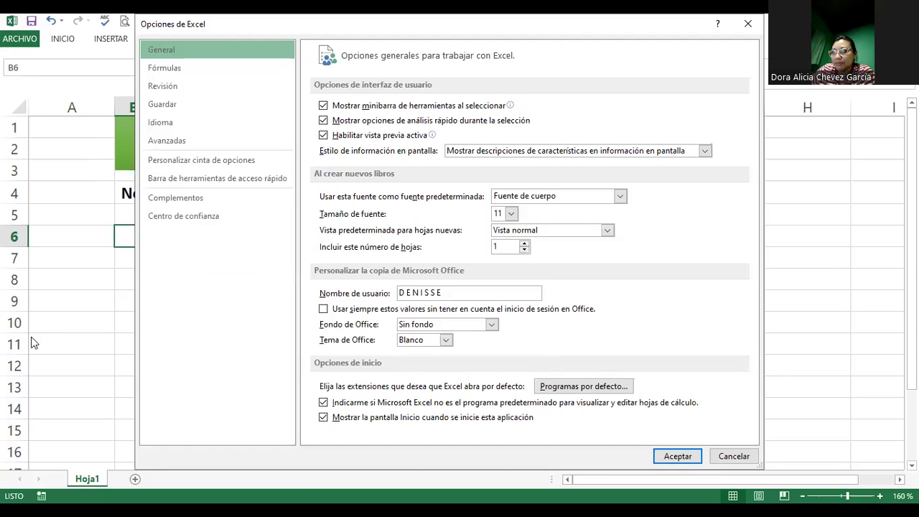
- Switch Excel Options to Personalizar cinta de opciones and view the command categories
left_click(205, 160)
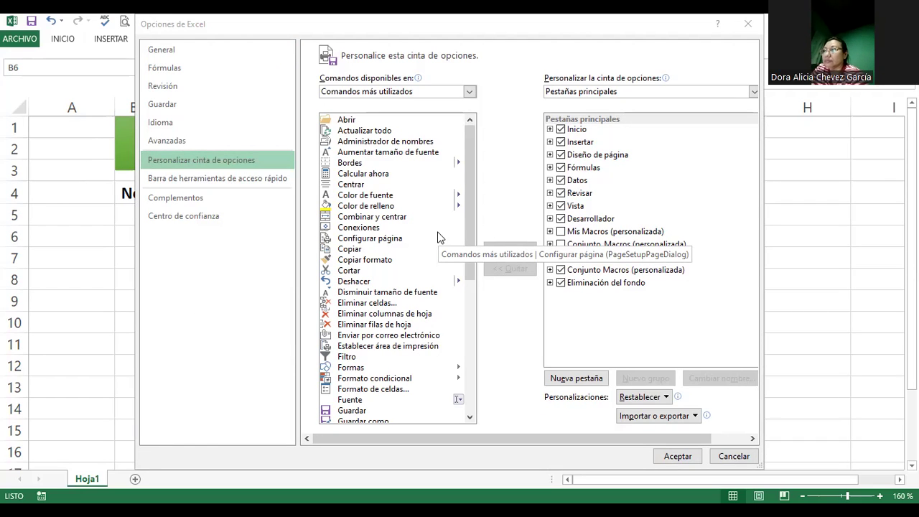
left_click(470, 93)
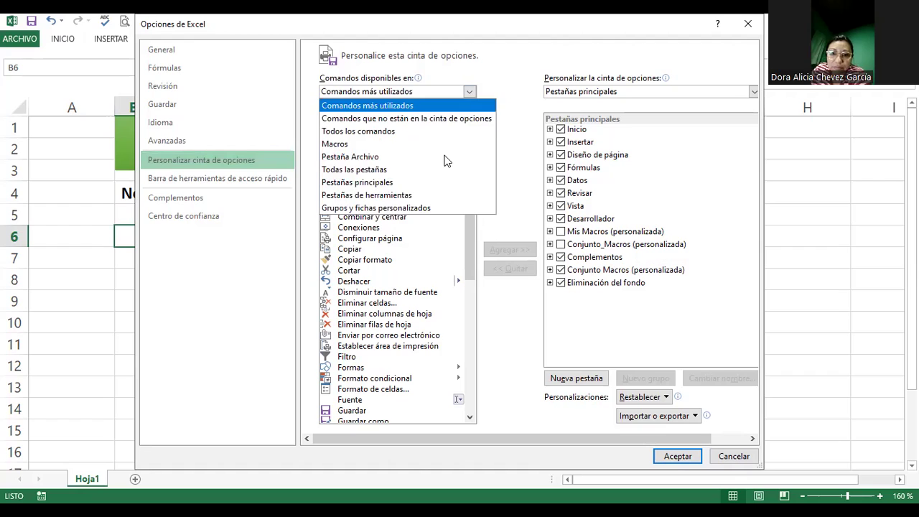
key("Escape")
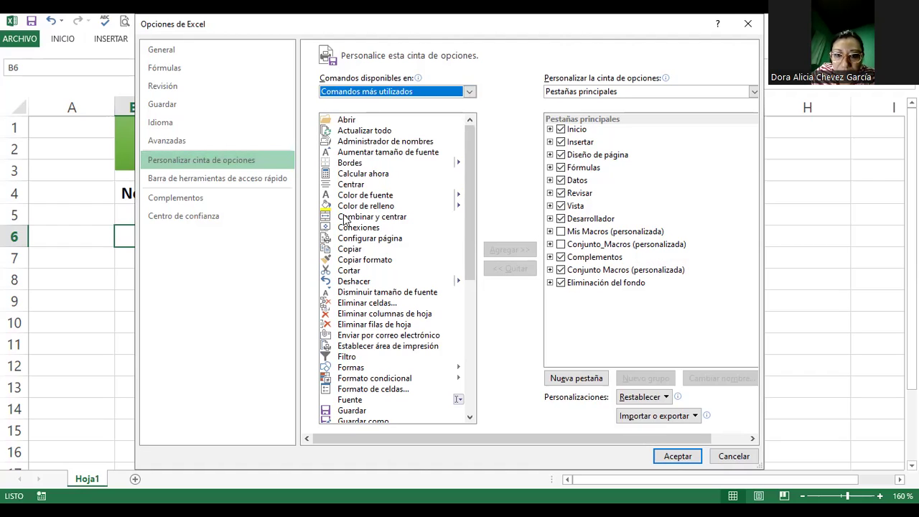
- Select Combinar y centrar, browse the commands list, and reopen the command categories
left_click(463, 216)
scroll(466, 210, "down", 1)
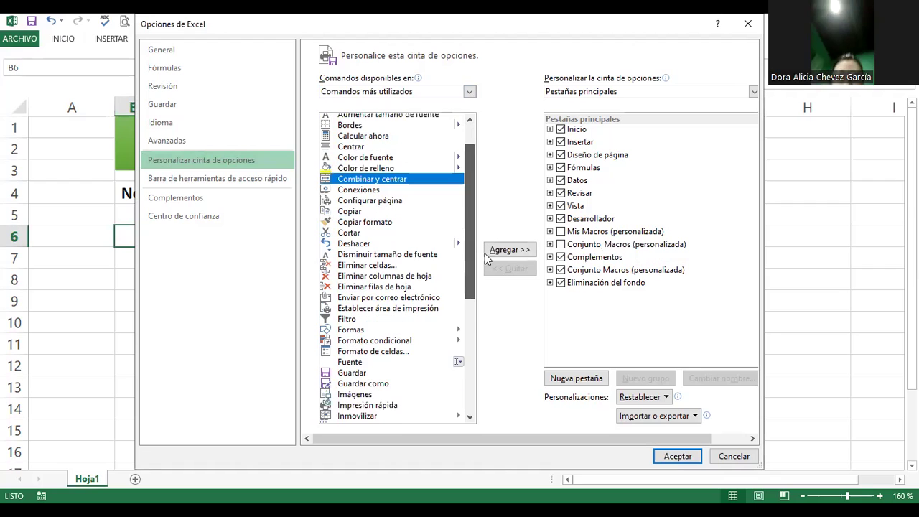
scroll(470, 237, "down", 1)
scroll(490, 270, "down", 1)
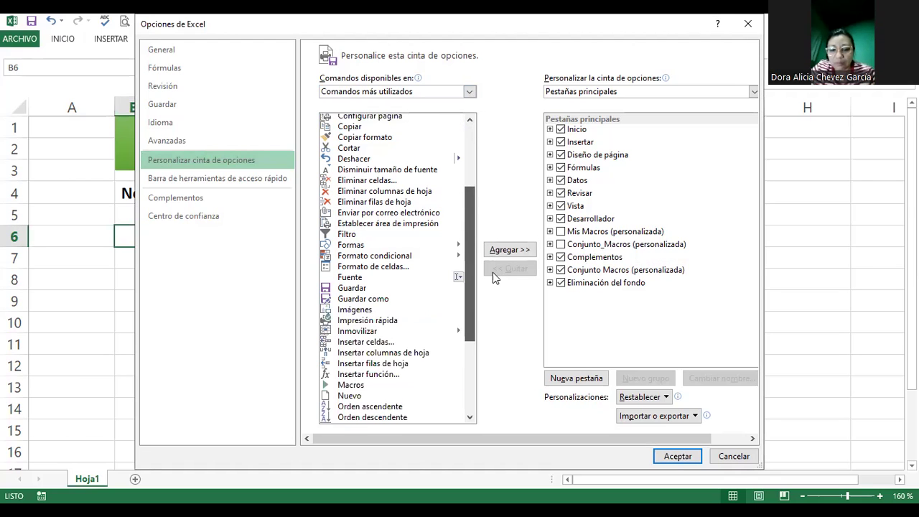
scroll(494, 282, "down", 1)
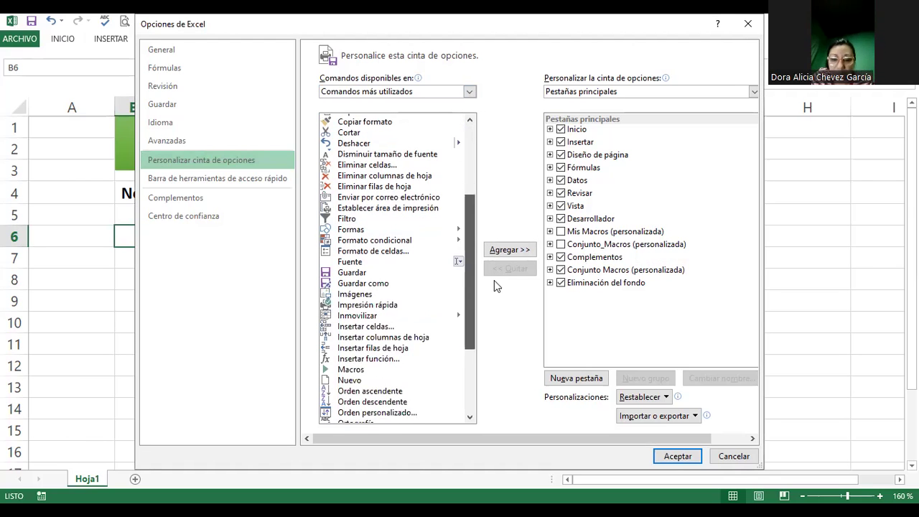
scroll(500, 312, "down", 1)
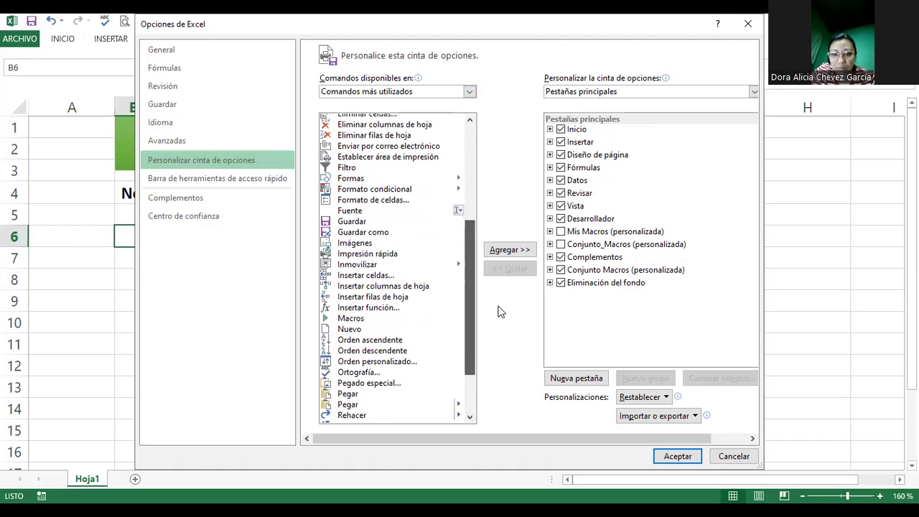
scroll(499, 308, "down", 1)
scroll(488, 259, "up", 2)
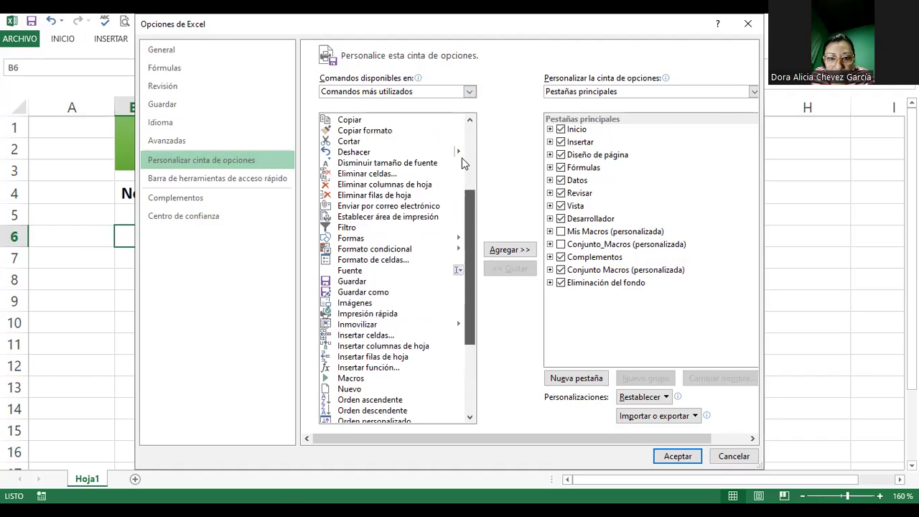
scroll(462, 156, "up", 4)
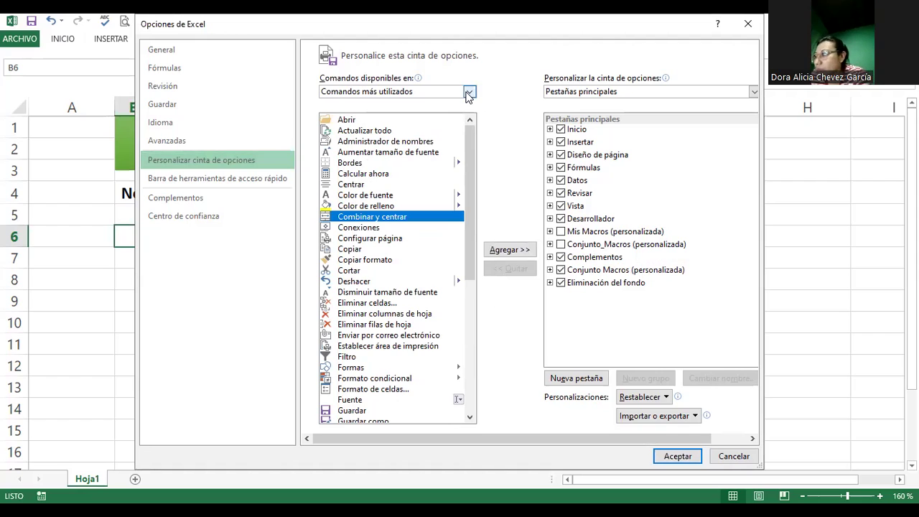
left_click(367, 91)
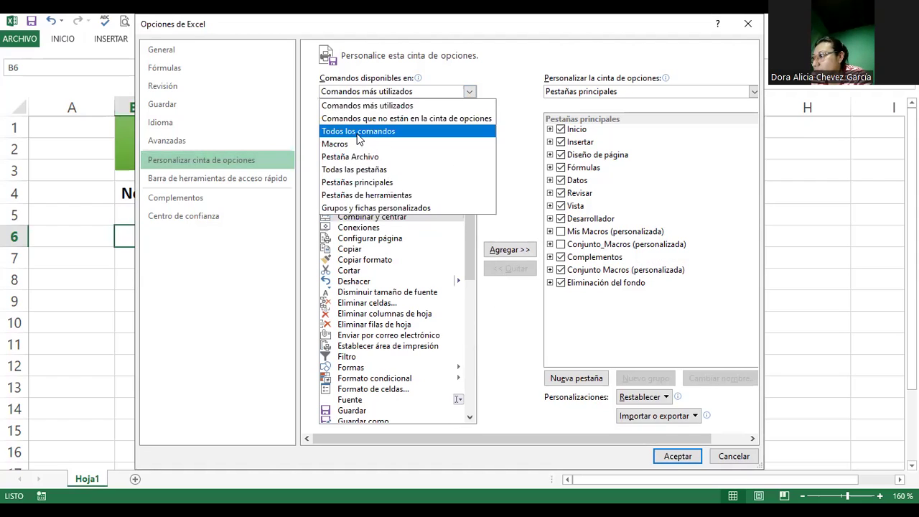
- List Todos los comandos and select the Formulario... command
left_click(460, 217)
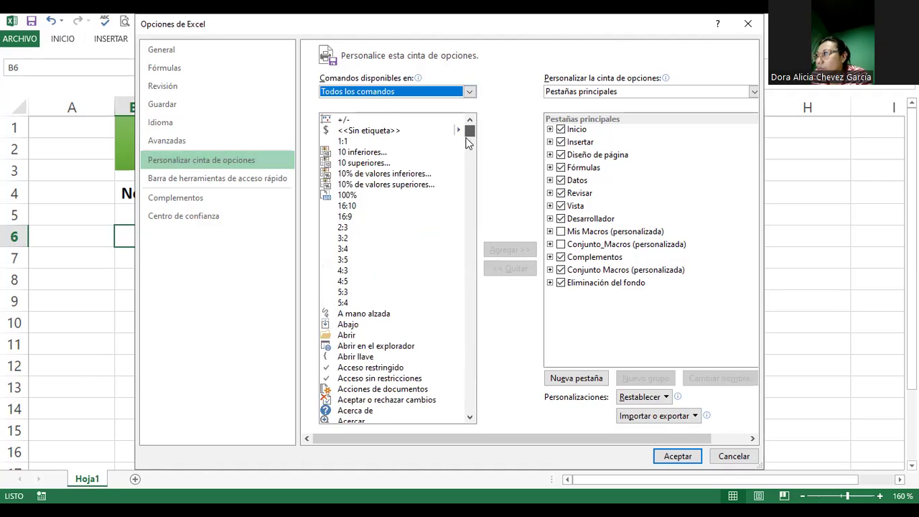
left_click_drag(466, 143, 477, 168)
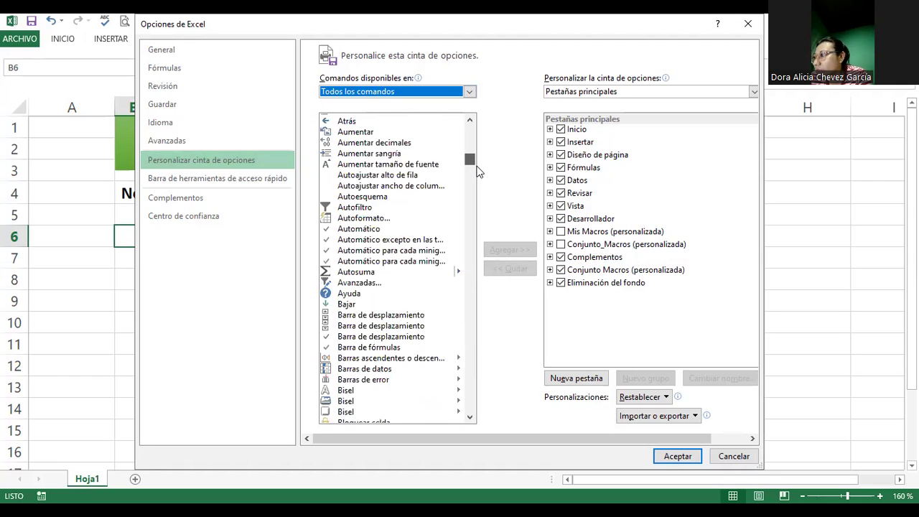
left_click_drag(478, 171, 506, 254)
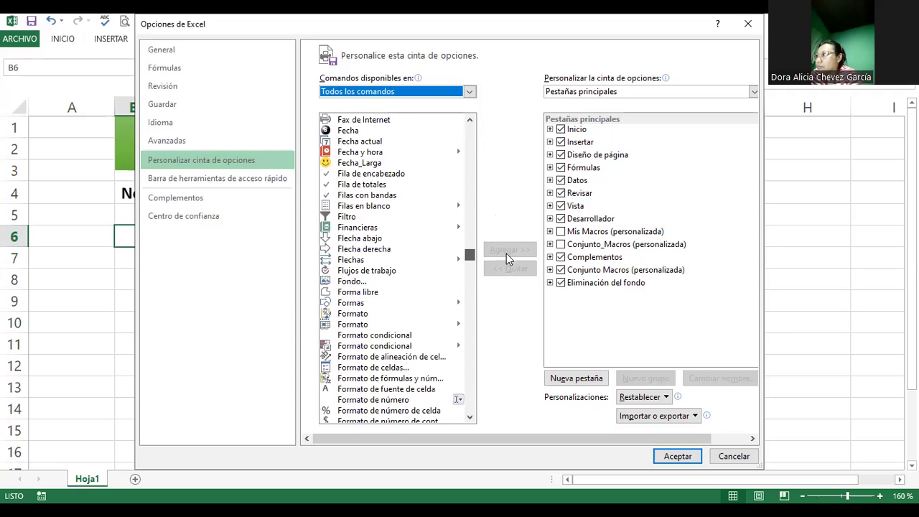
left_click_drag(507, 254, 508, 262)
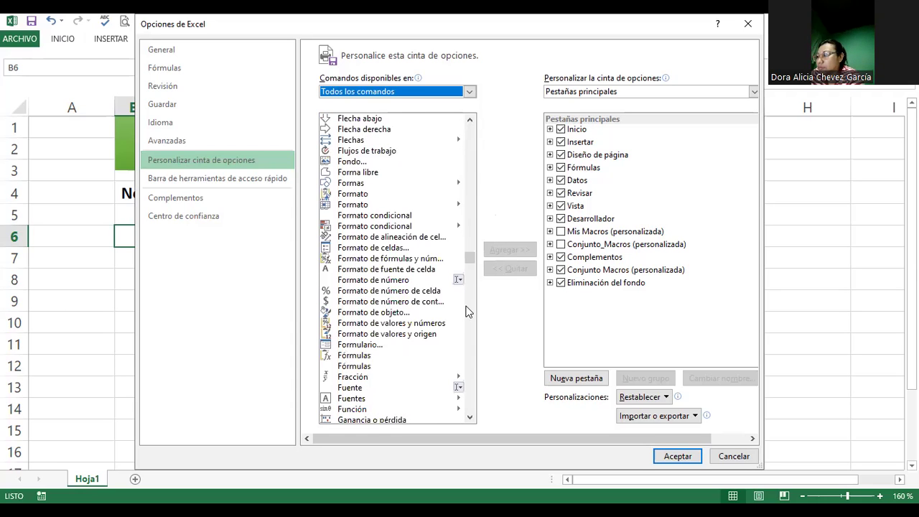
left_click(356, 347)
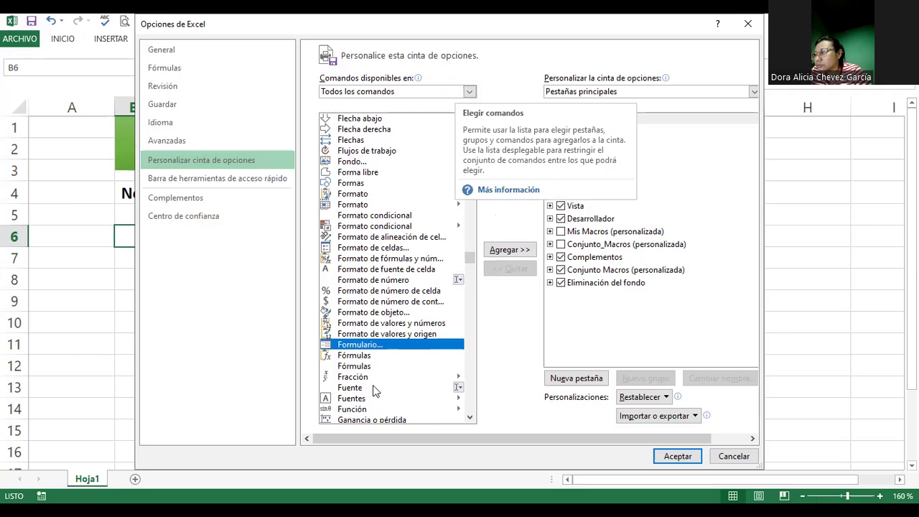
left_click(754, 97)
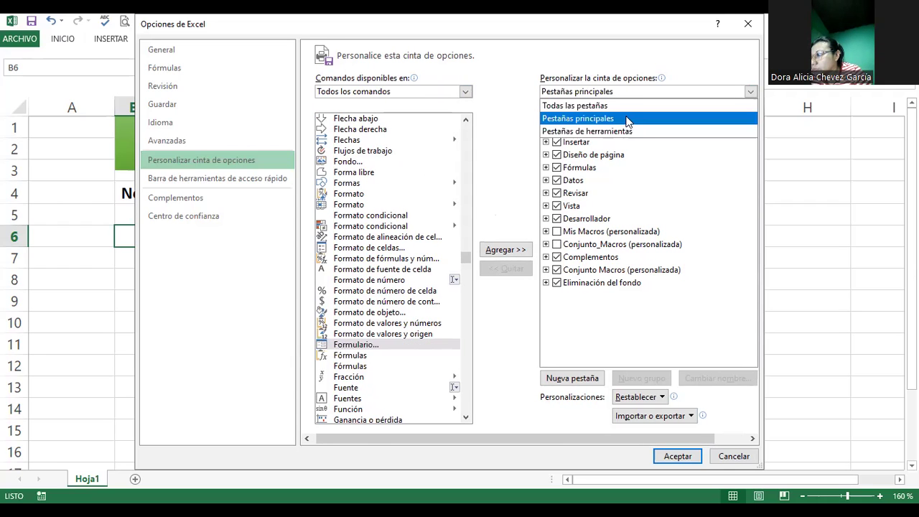
- Change the ribbon tab list from Pestañas principales to Pestañas de herramientas
left_click(627, 118)
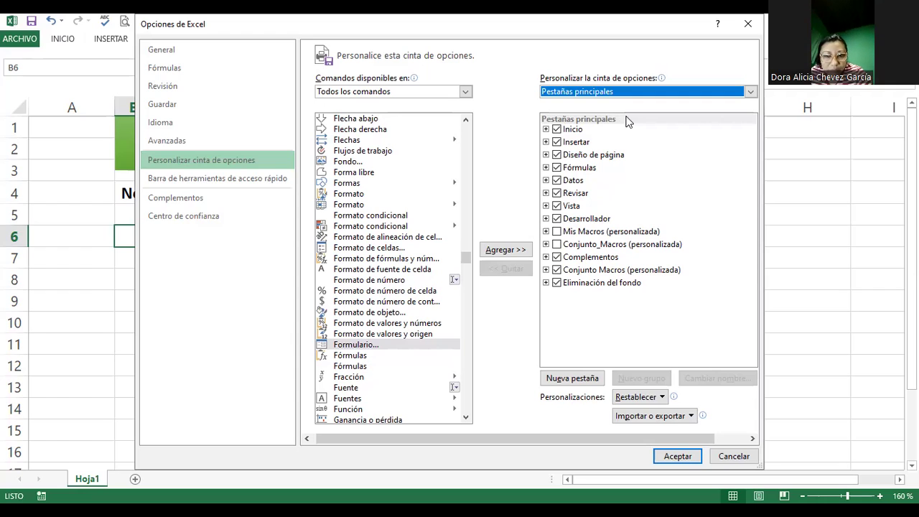
left_click(193, 184)
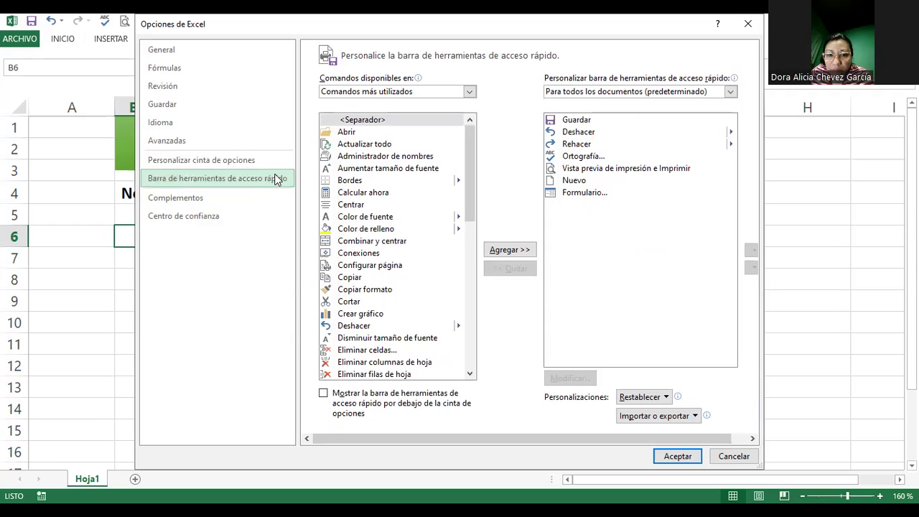
left_click(250, 161)
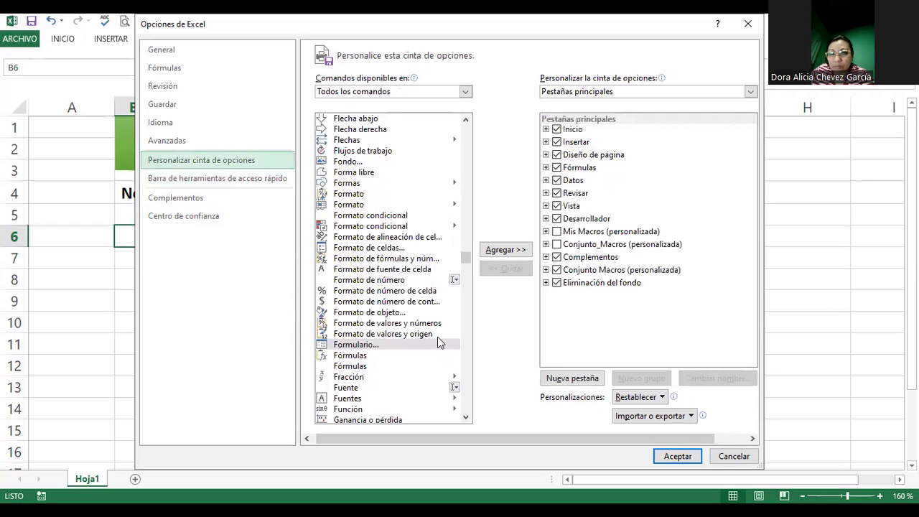
left_click(751, 92)
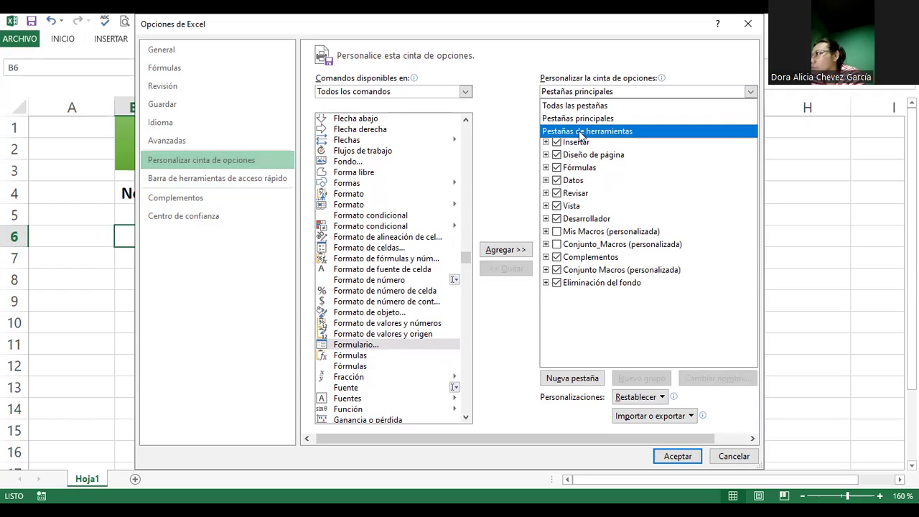
left_click(581, 133)
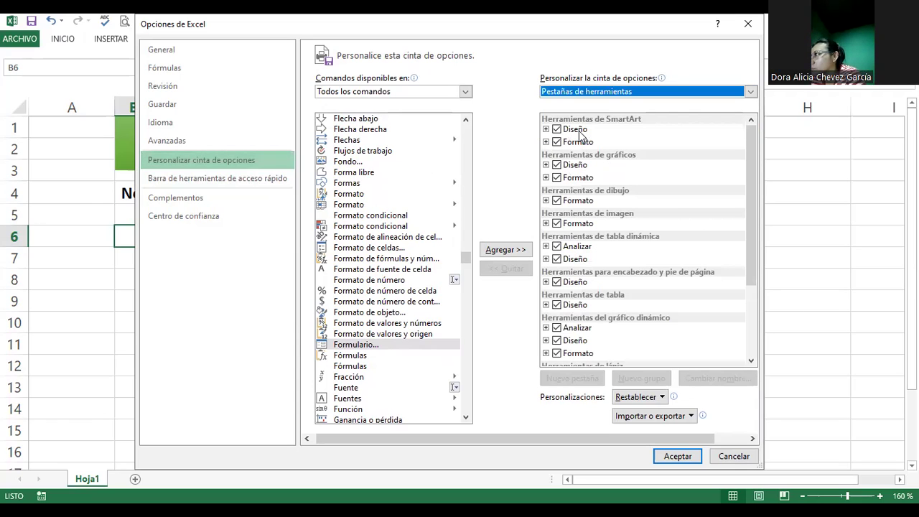
mouse_move(756, 126)
left_mouse_down()
mouse_move(757, 193)
mouse_move(68, 132)
left_mouse_up()
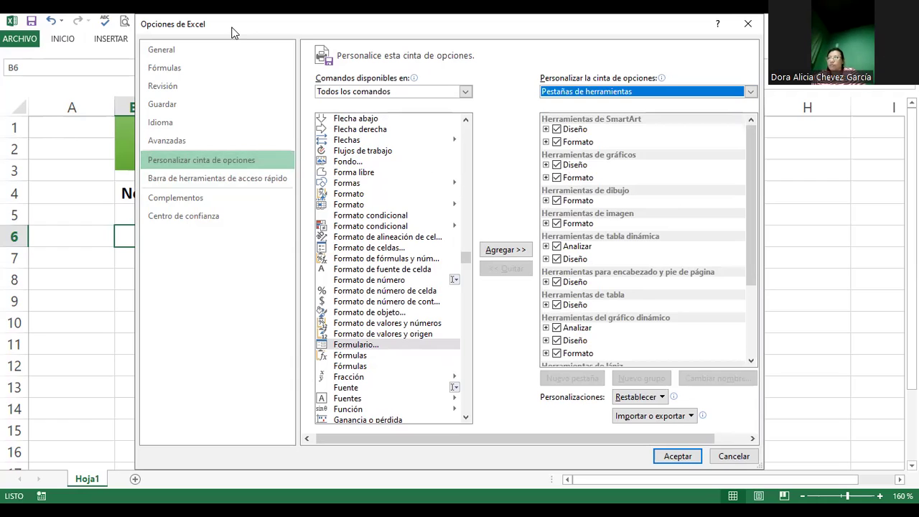
left_click_drag(236, 34, 241, 41)
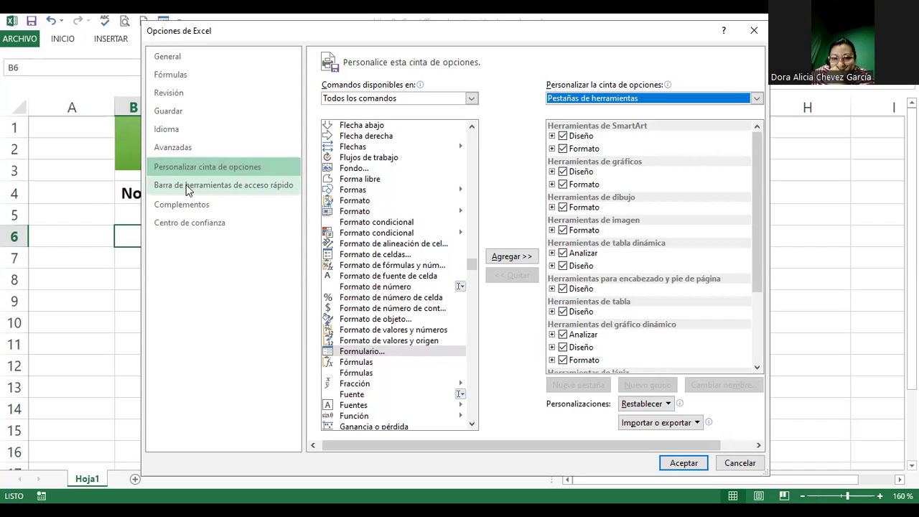
- On the quick access toolbar page, list Todos los comandos and select Formulario...
left_click(186, 185)
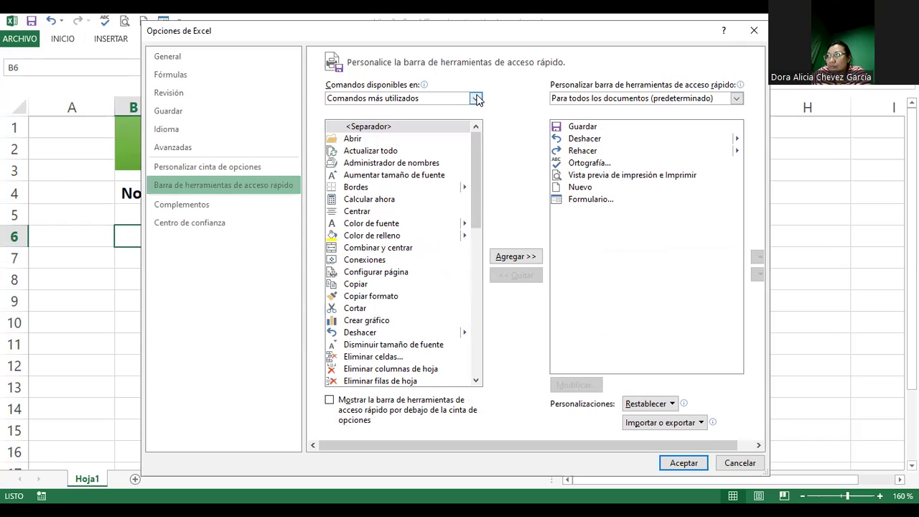
key("alt+Down")
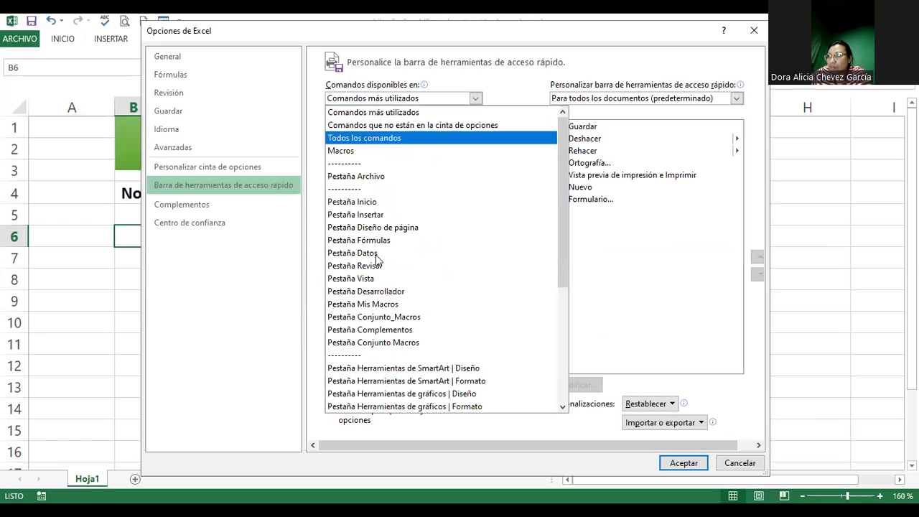
key("Return")
left_click(351, 236)
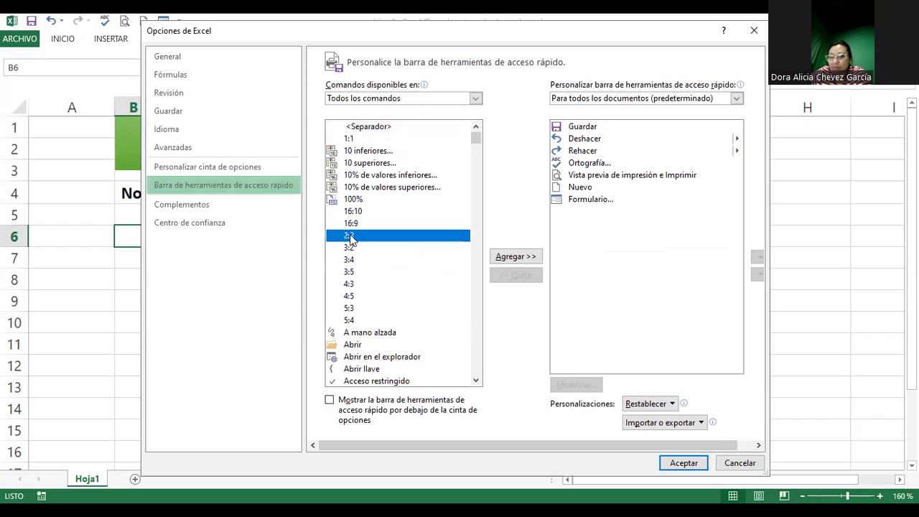
key("o")
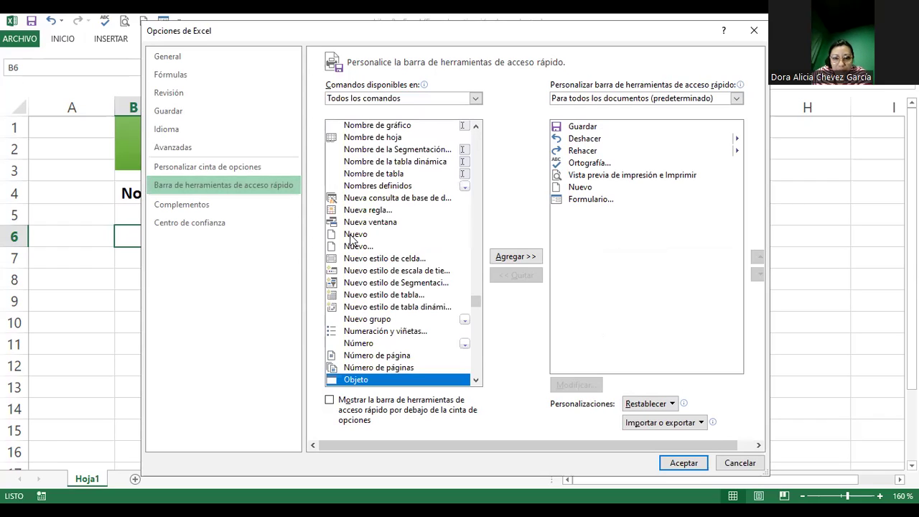
key("f")
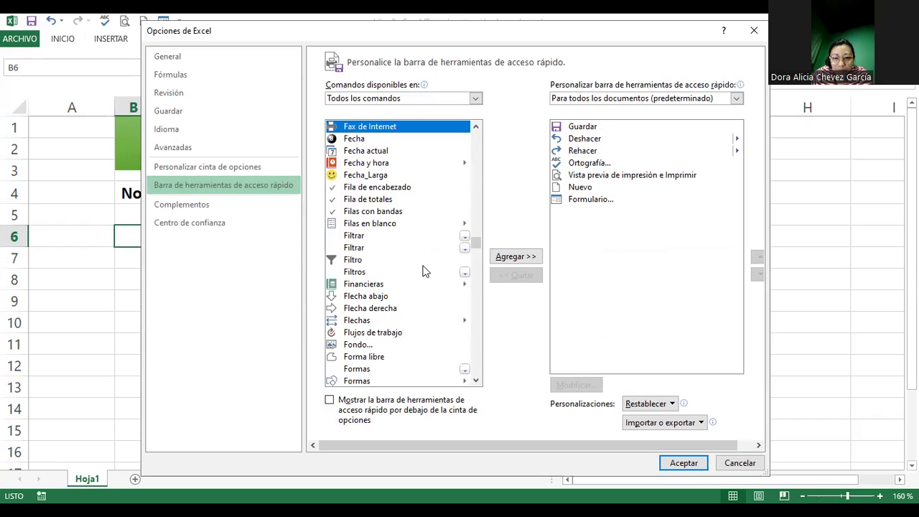
left_click(475, 381)
left_click(475, 381)
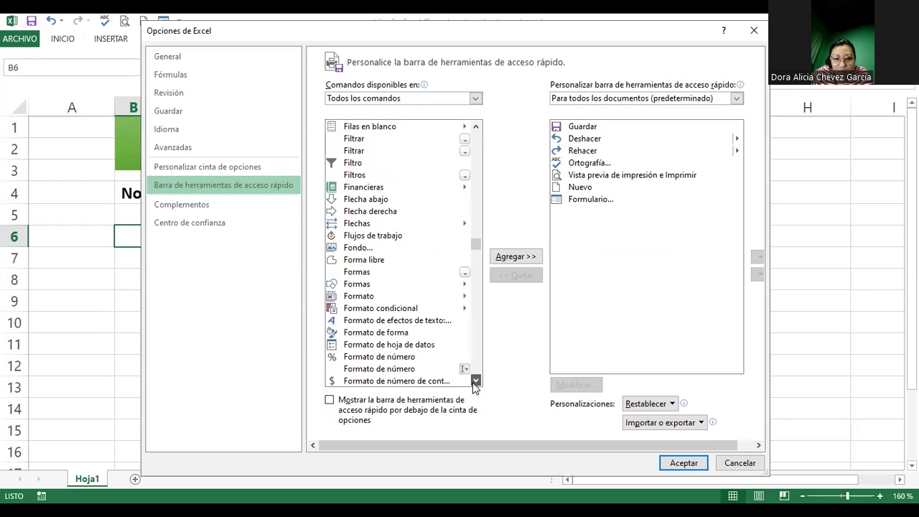
left_click(475, 381)
left_click(475, 381)
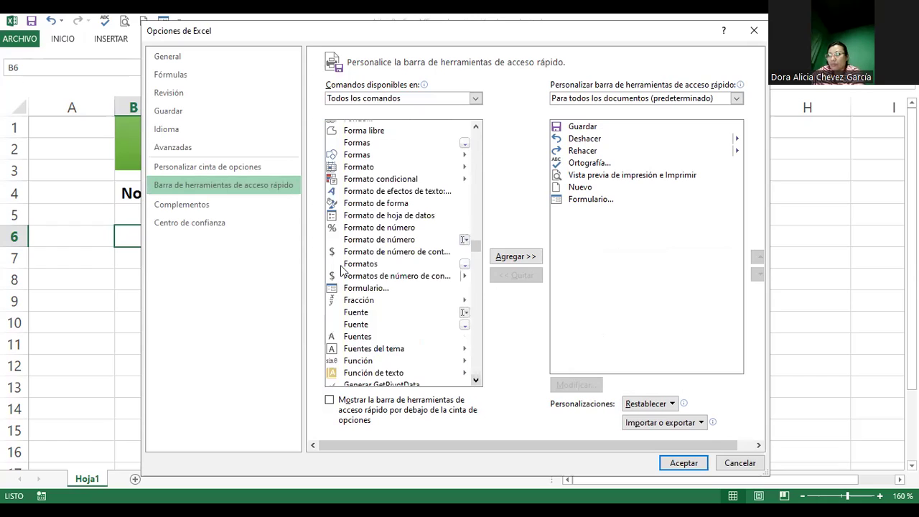
left_click(350, 288)
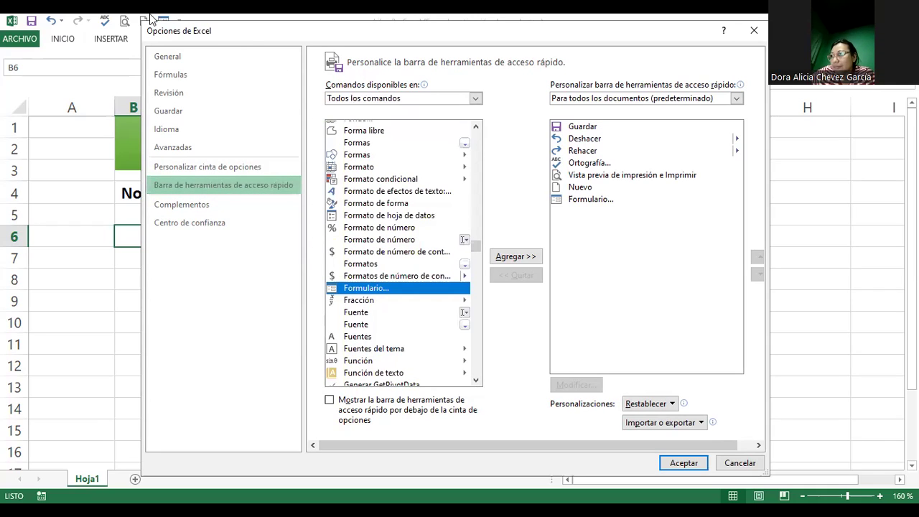
- Show all commands again, reselect Formulario..., and close Options back to cell B4
key("Escape")
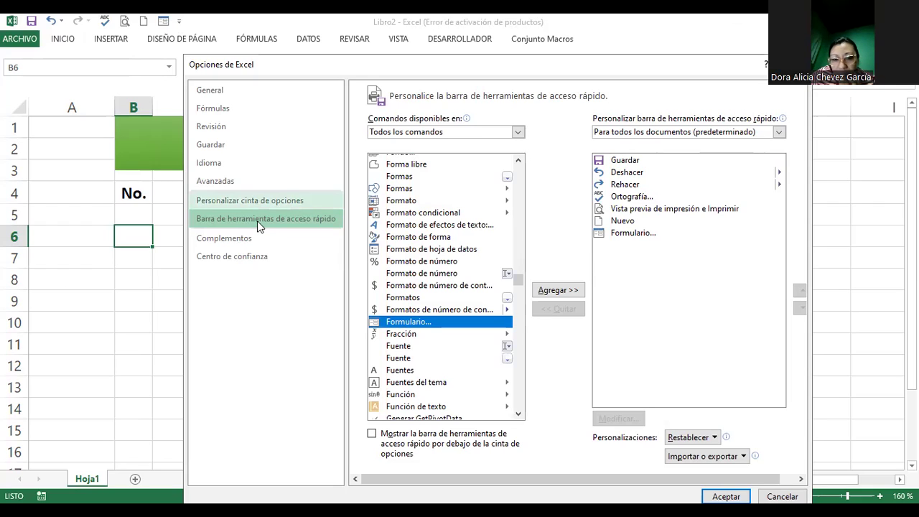
left_click(260, 223)
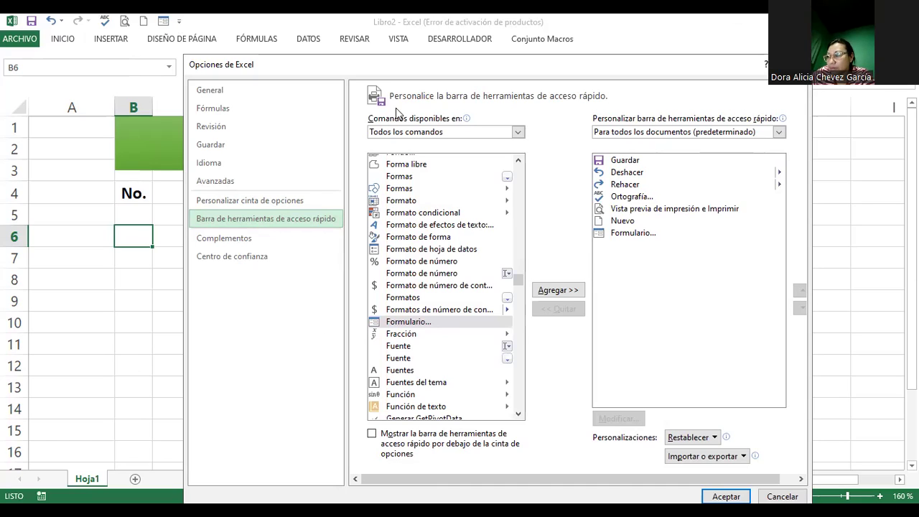
left_click(518, 133)
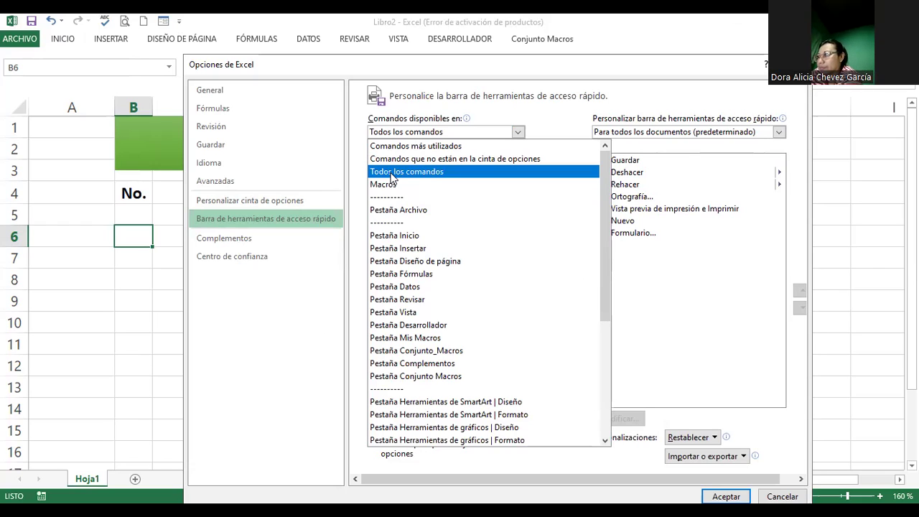
left_click(422, 172)
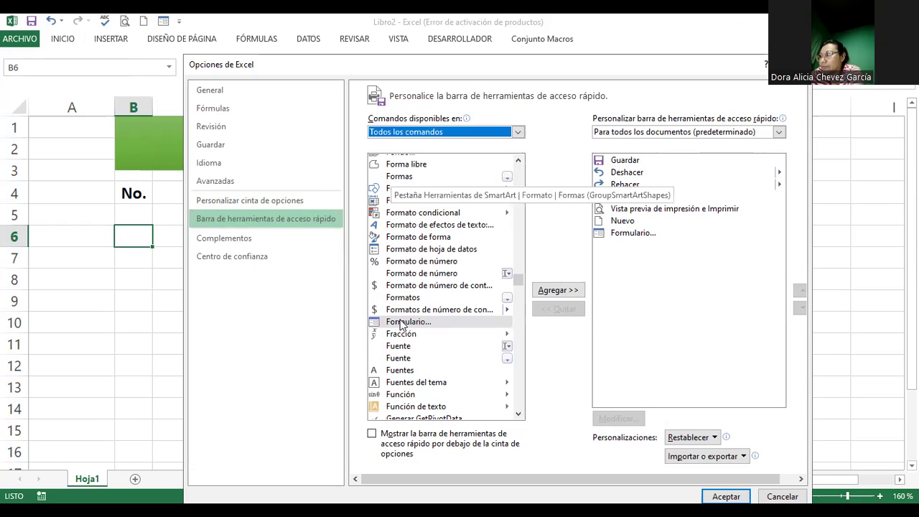
left_click(402, 324)
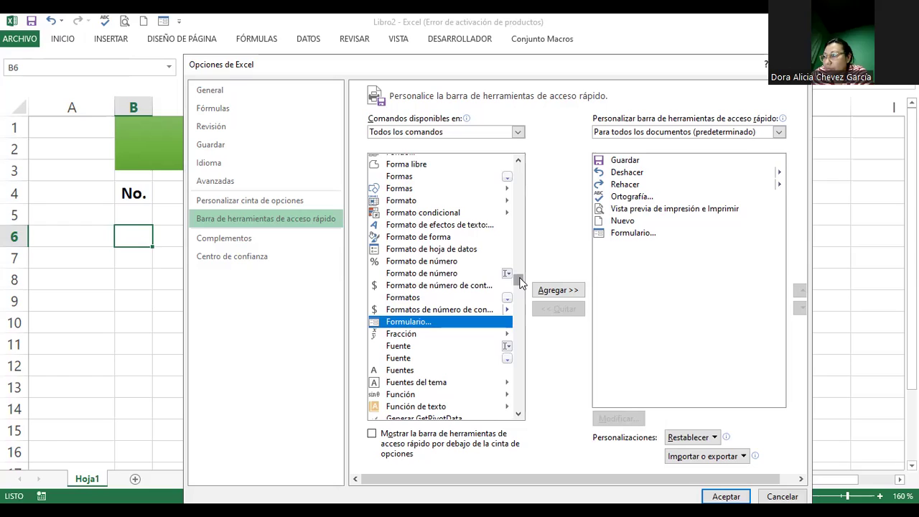
left_click_drag(520, 282, 520, 282)
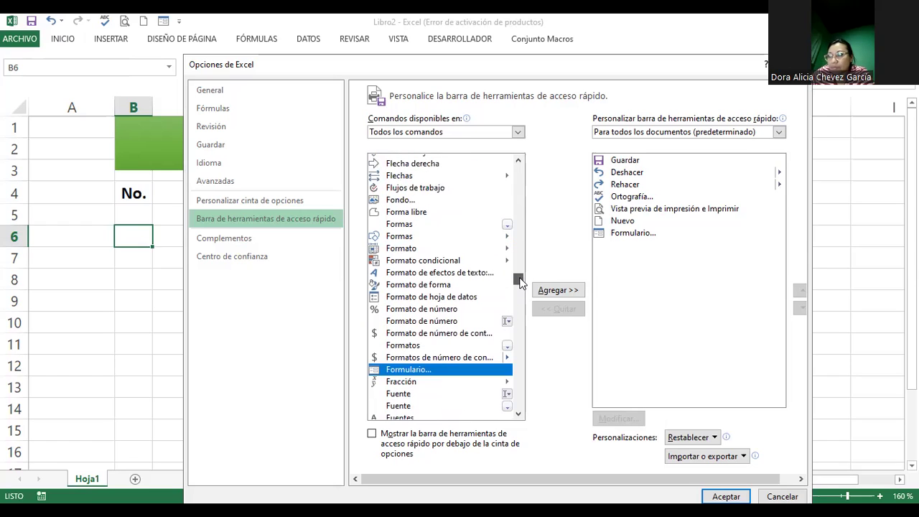
scroll(394, 302, "down", 2)
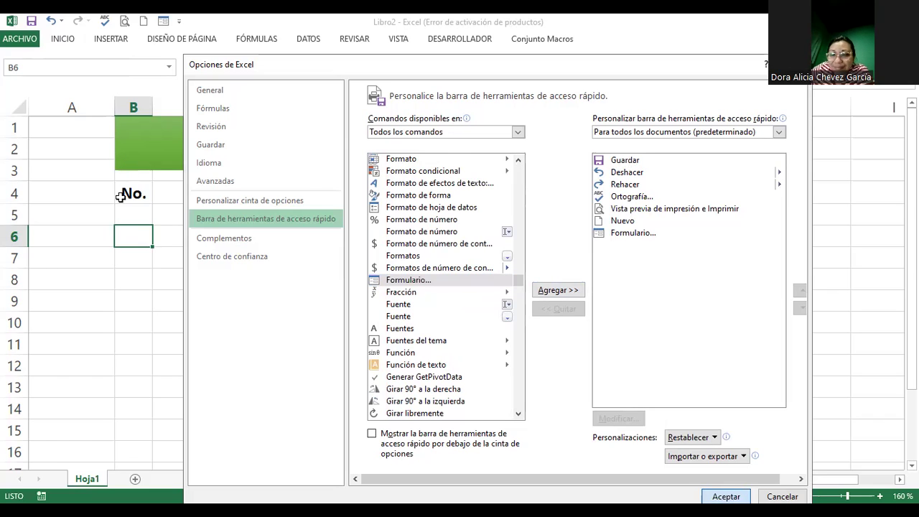
key("Return")
key("Up")
key("Up")
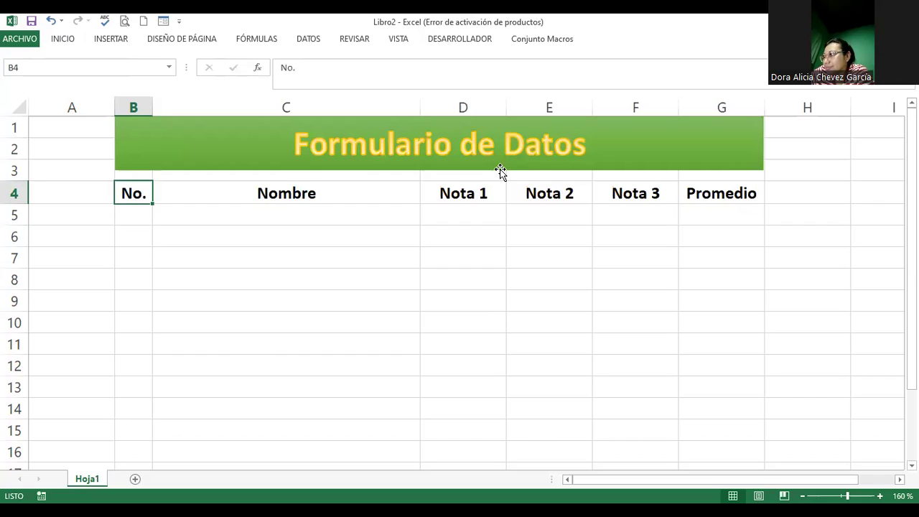
- From G5, reopen the quick access toolbar options, check the Formulario command, and click Aceptar
left_click(713, 213)
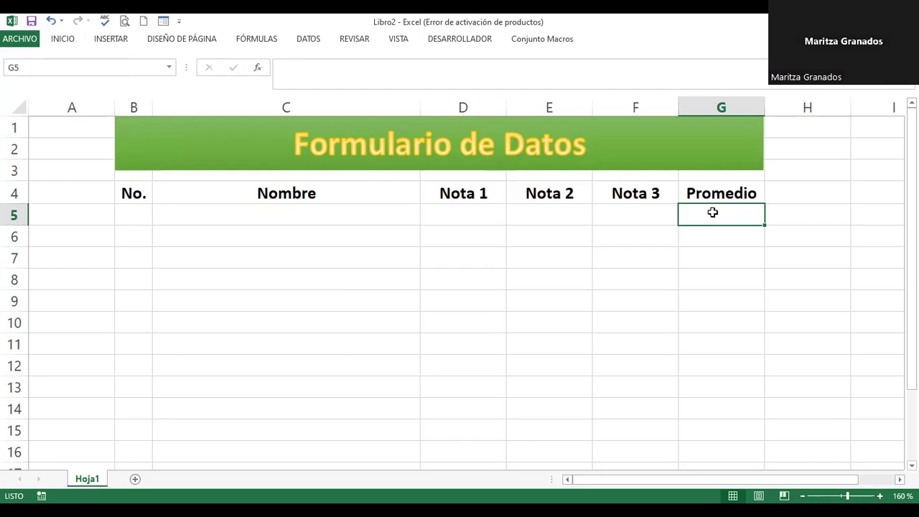
left_click(17, 40)
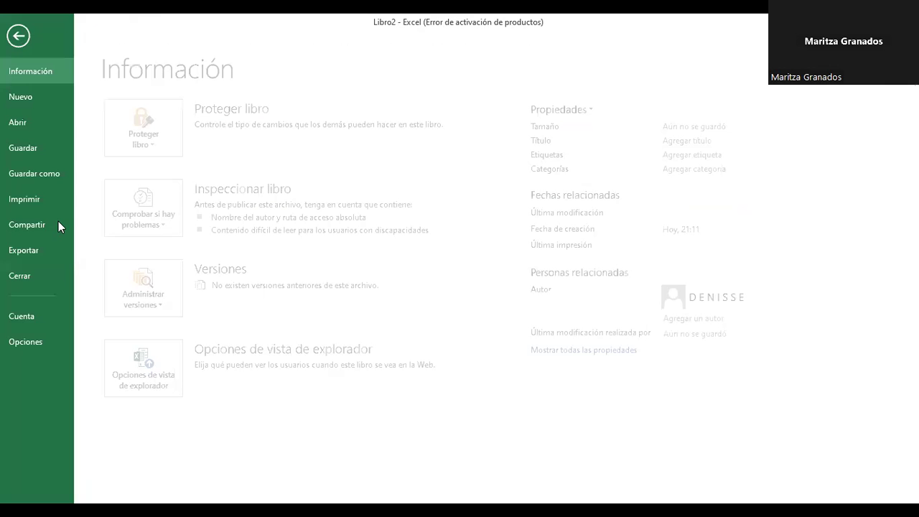
left_click(40, 339)
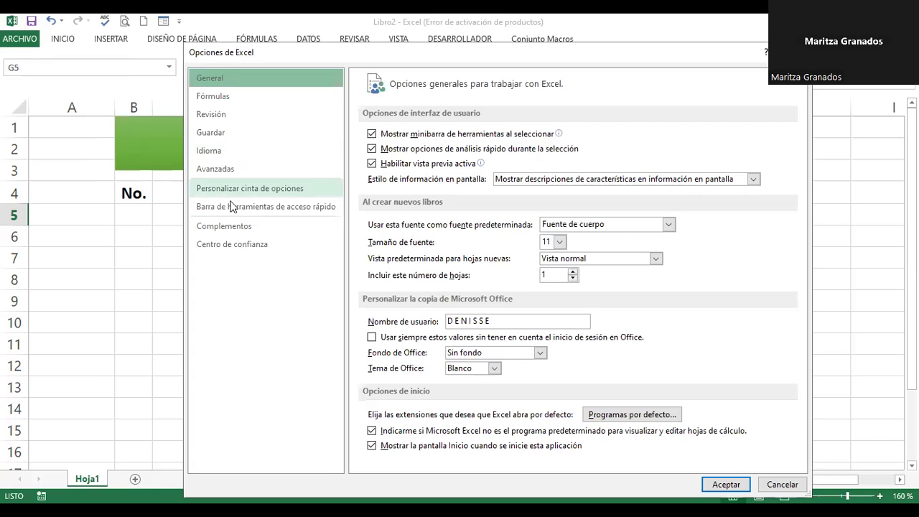
left_click(230, 192)
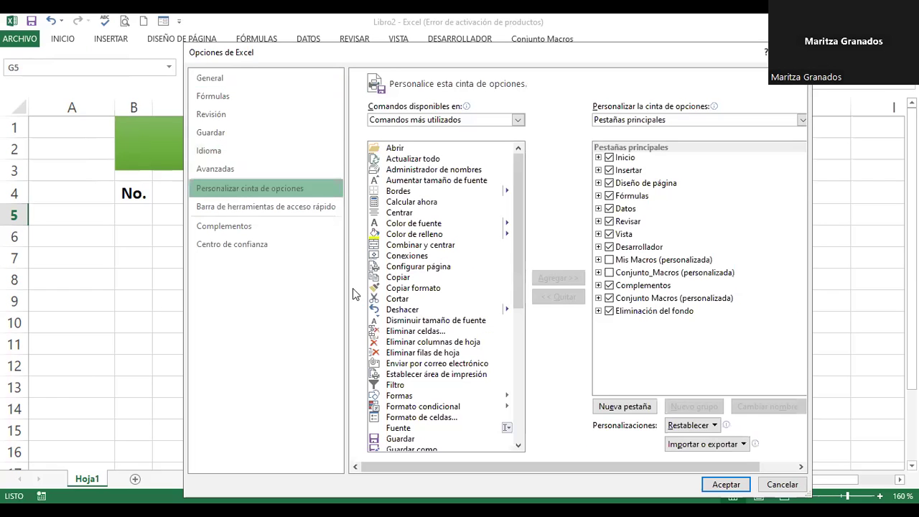
left_click(297, 209)
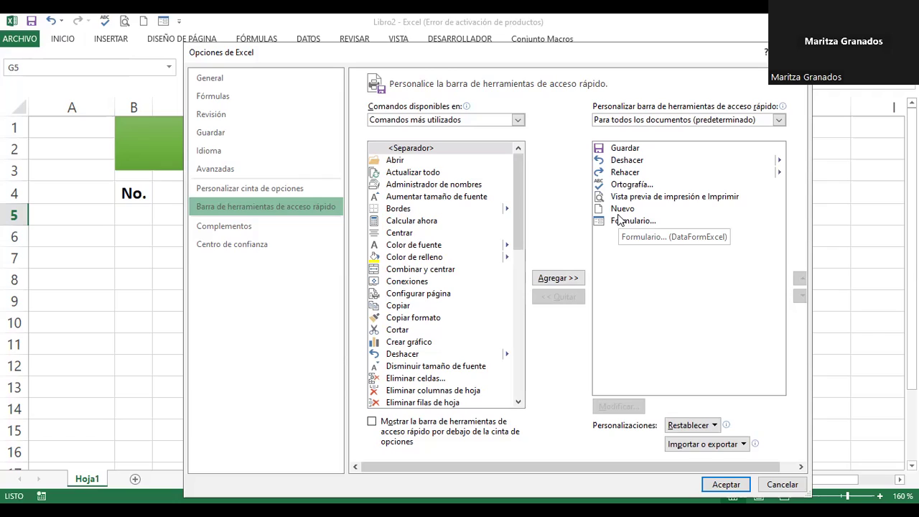
left_click(622, 221)
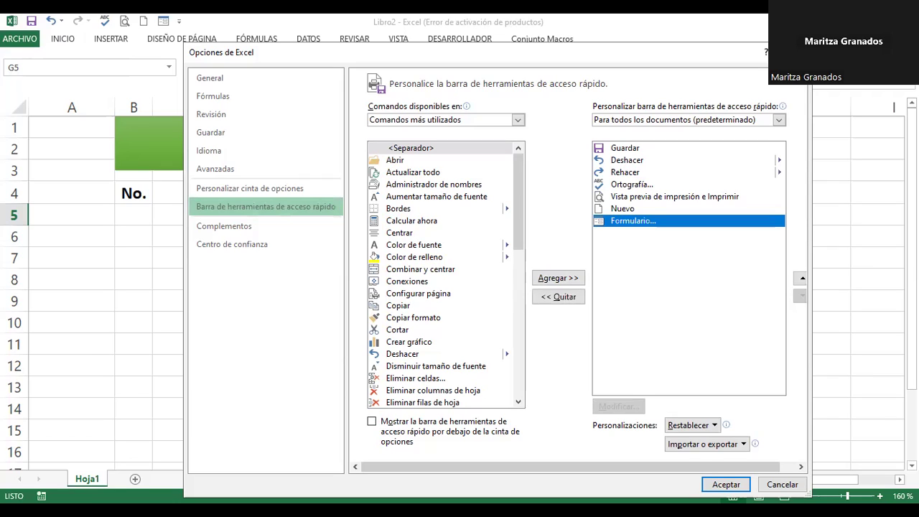
left_click(725, 485)
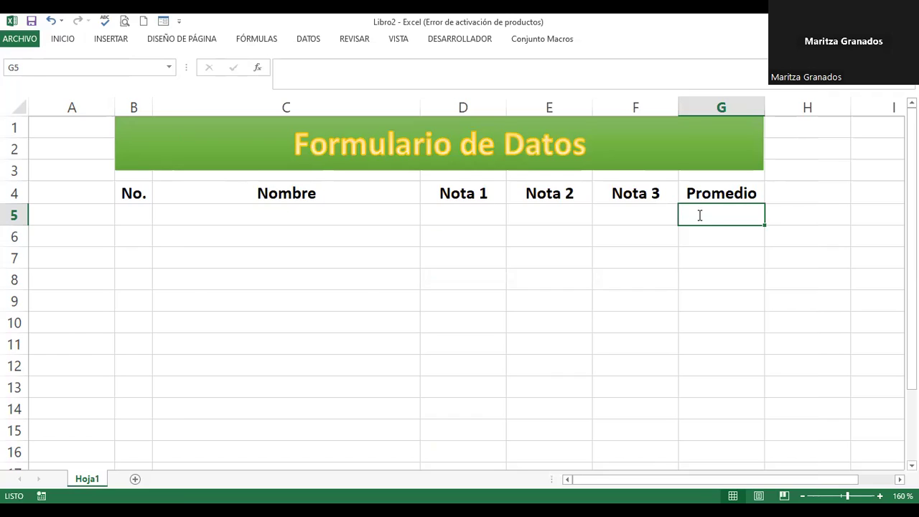
- Enter =promedio(D5:F5) in G5 under Promedio
type("=p")
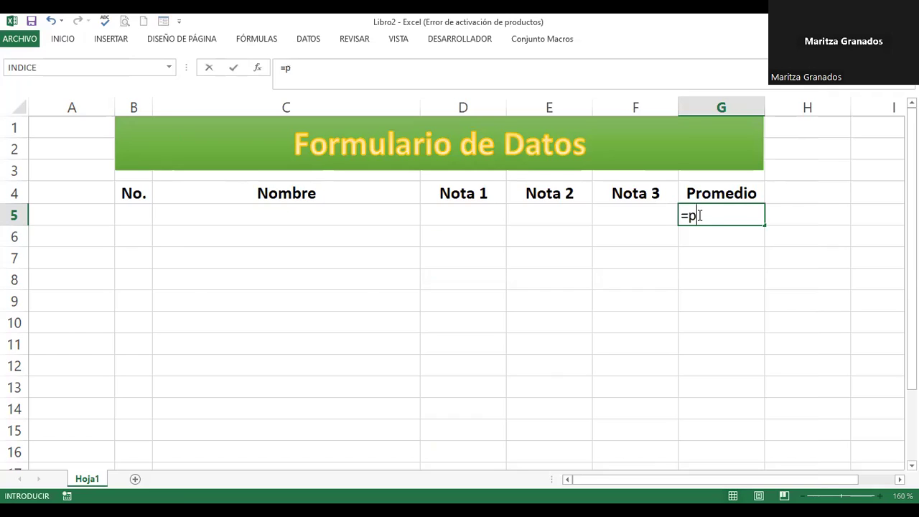
type("romedio")
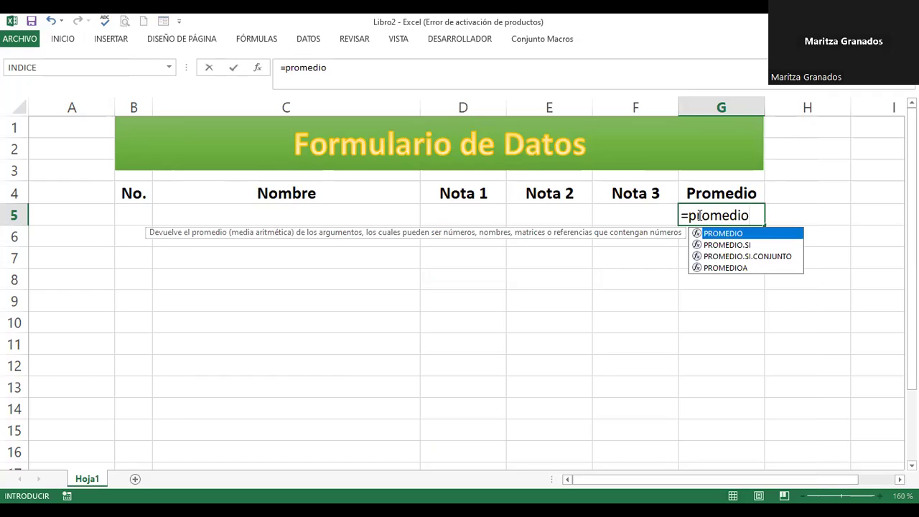
type("(")
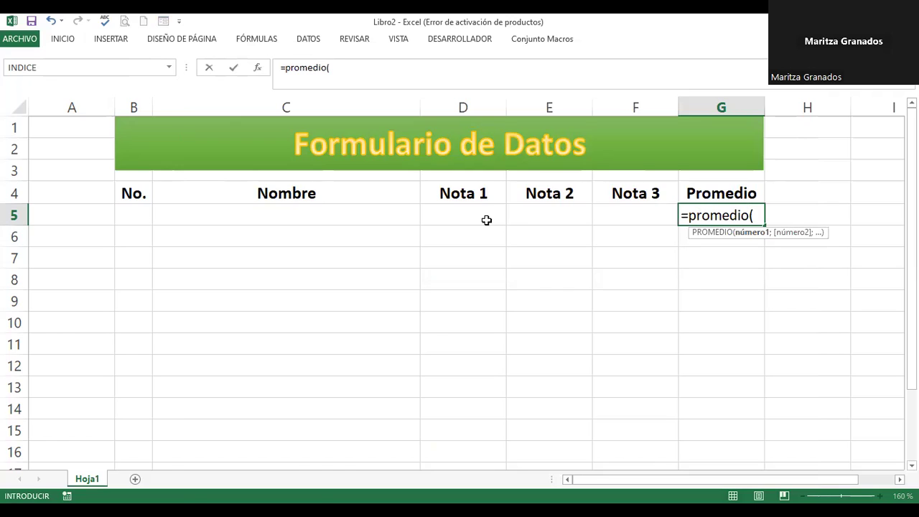
left_click_drag(483, 214, 619, 205)
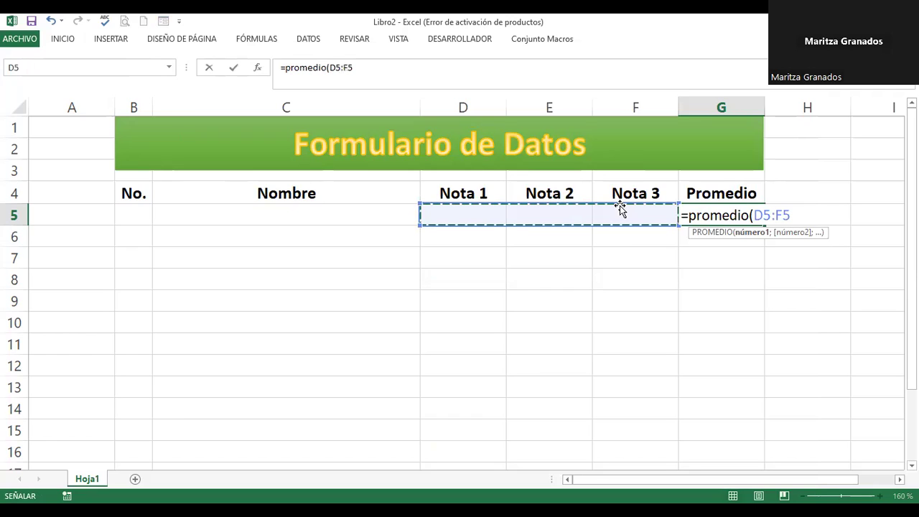
type(")")
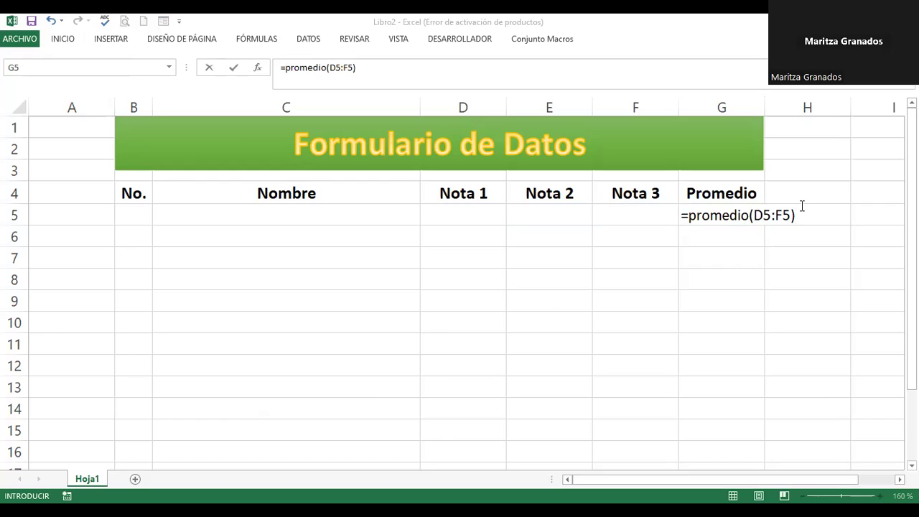
key("ctrl+Return")
key("Return")
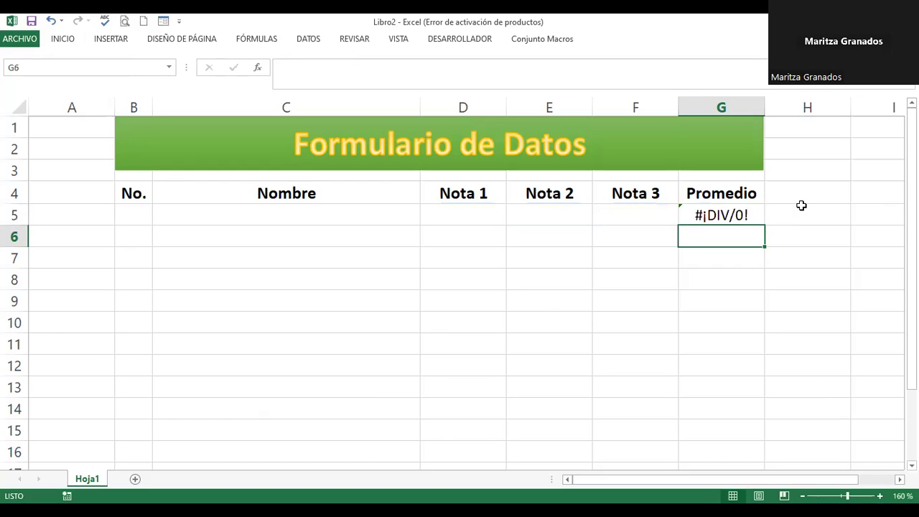
left_click(275, 191)
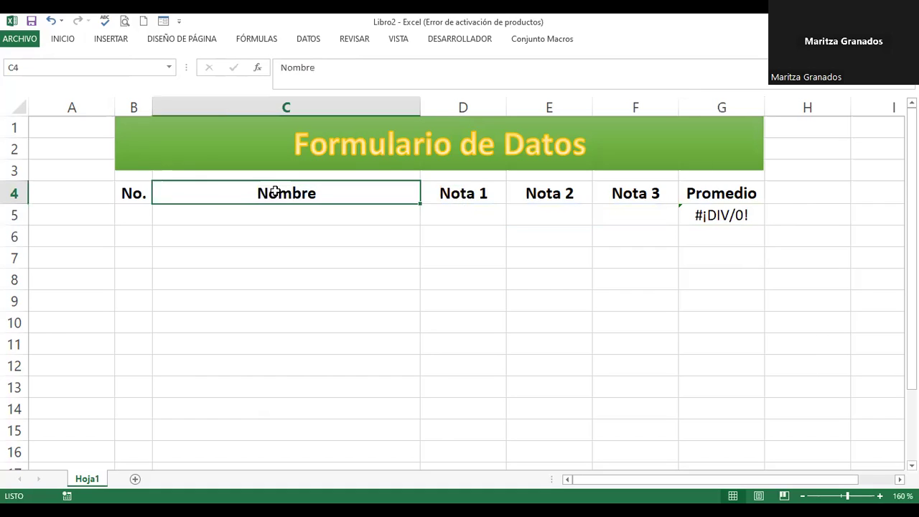
key("Right")
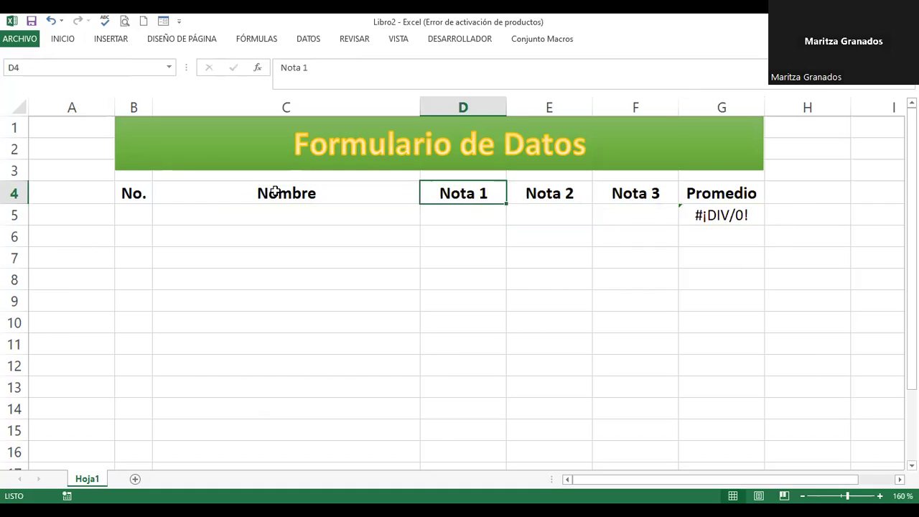
key("Right")
key("Right")
key("Left")
key("Left")
key("Left")
key("Left")
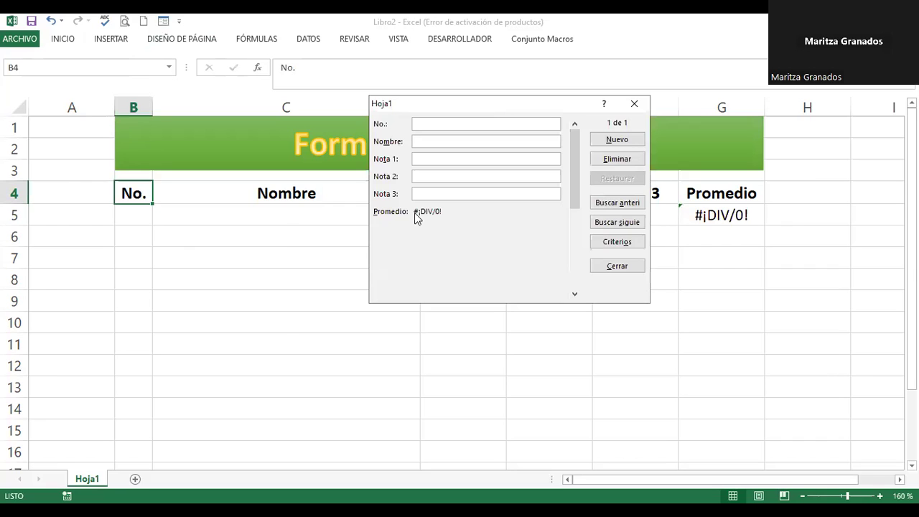
left_click_drag(497, 102, 414, 212)
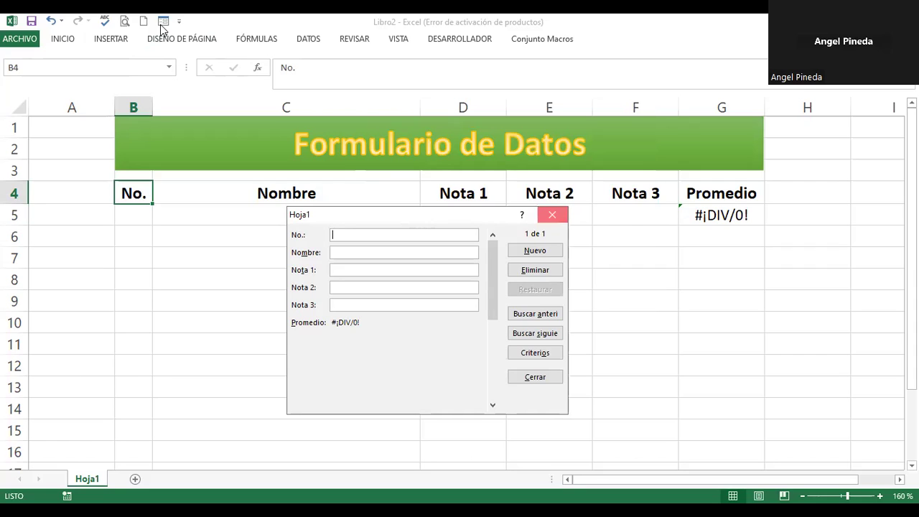
key("Escape")
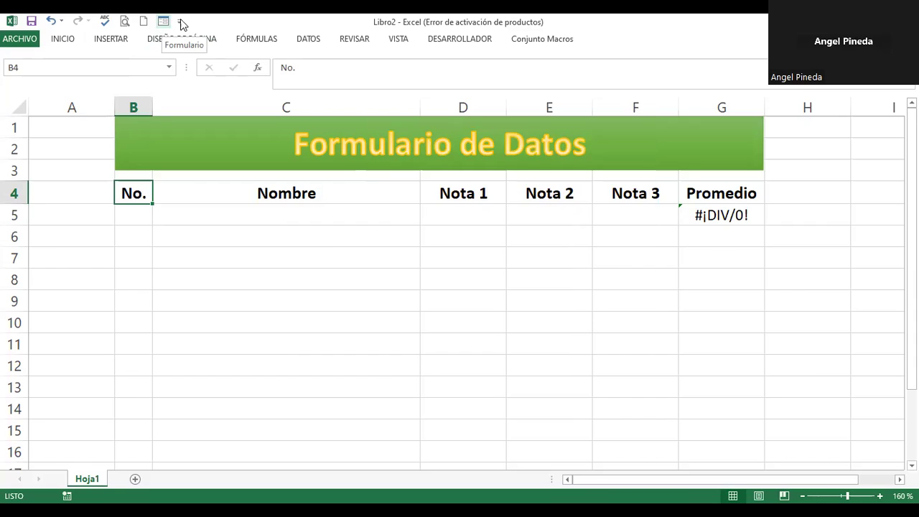
left_click(181, 22)
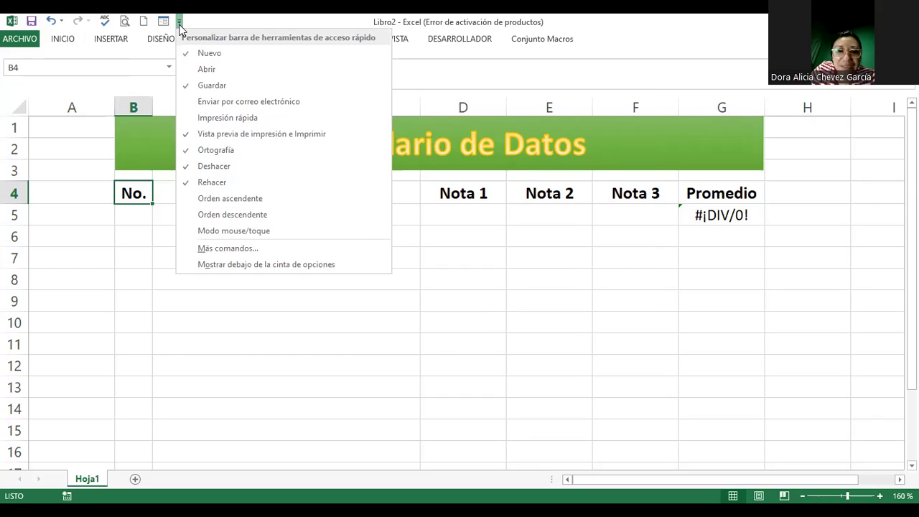
left_click(200, 24)
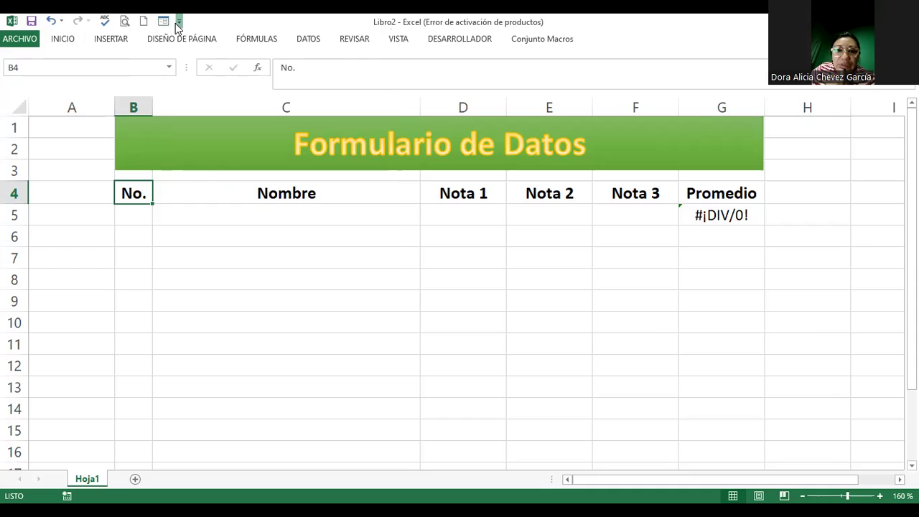
left_click(178, 23)
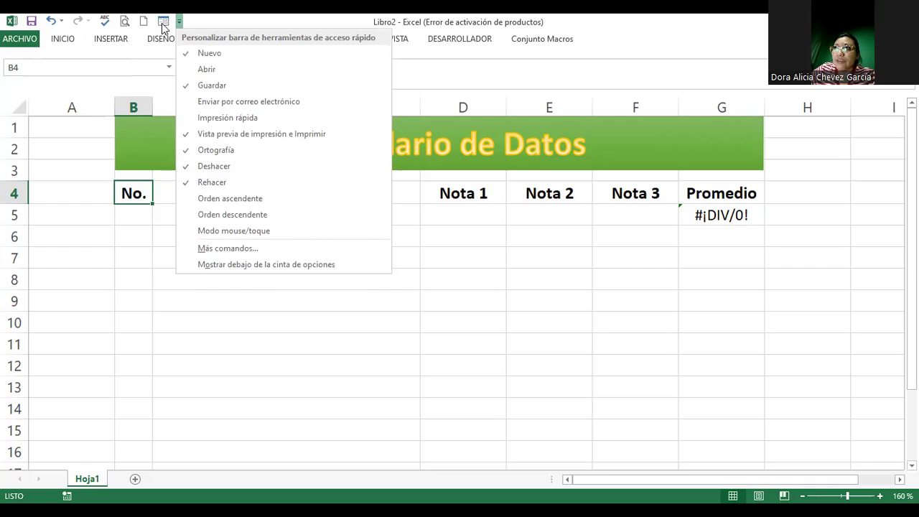
left_click(108, 35)
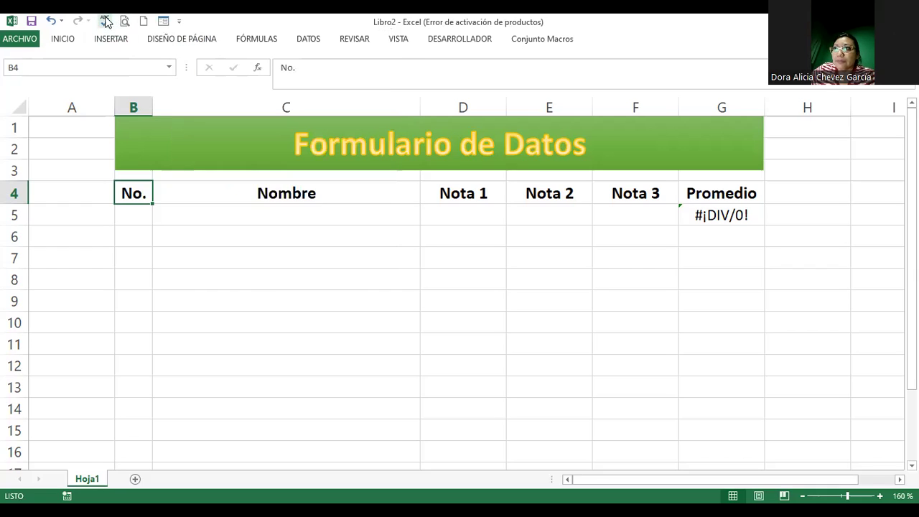
right_click(201, 27)
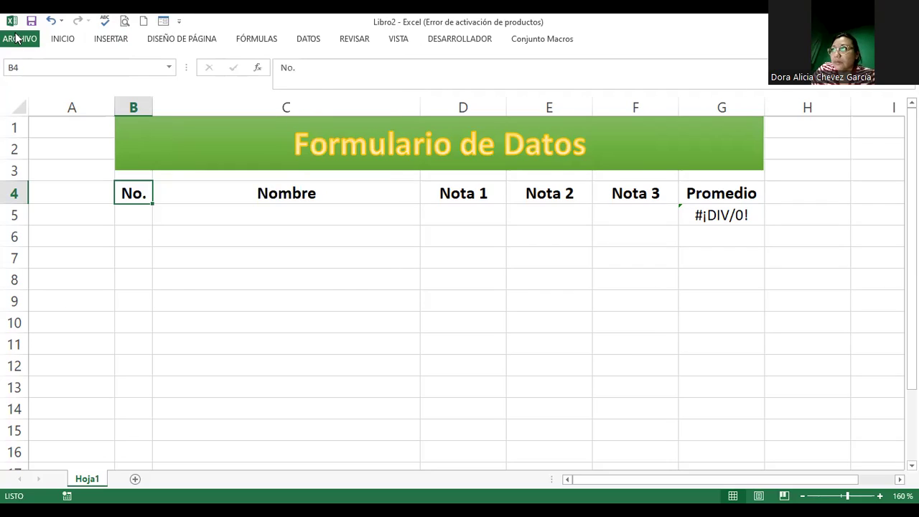
left_click(19, 39)
left_click(30, 338)
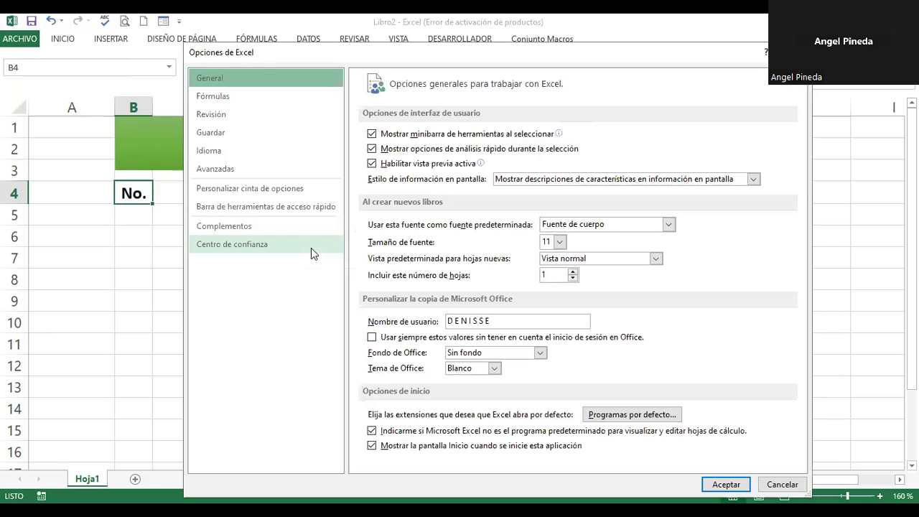
left_click(252, 211)
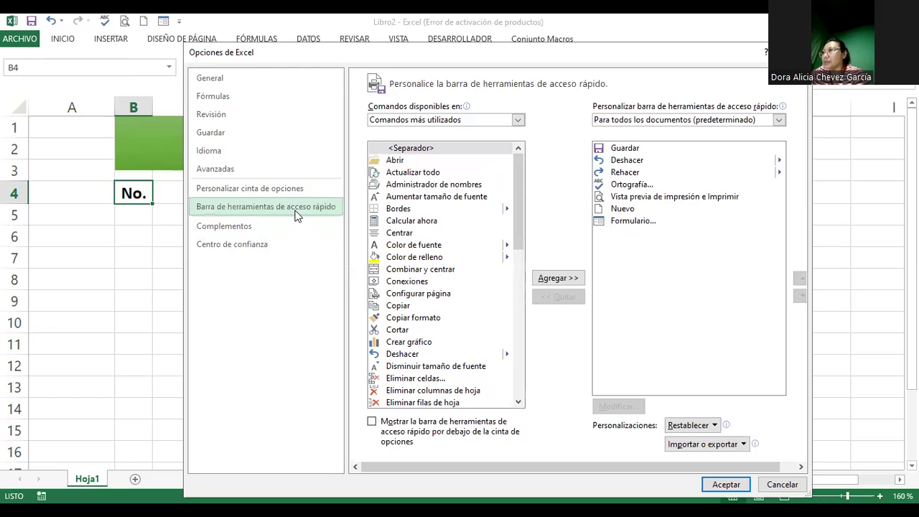
left_click(422, 200)
key("f")
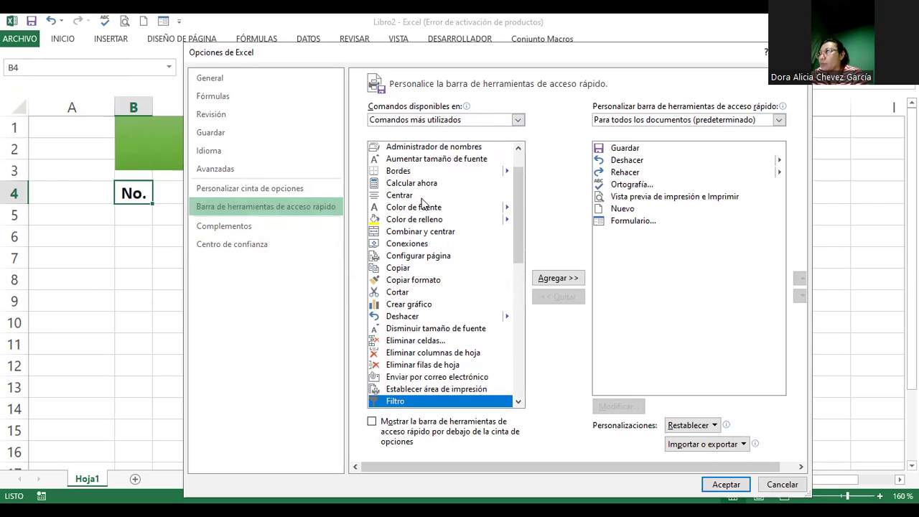
left_click(519, 402)
left_click(518, 404)
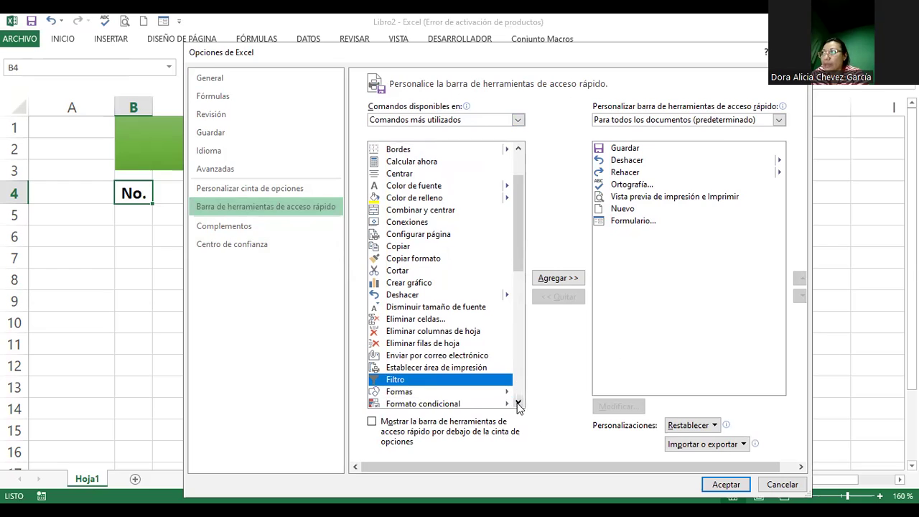
left_click(518, 404)
double_click(518, 404)
double_click(519, 403)
double_click(518, 403)
double_click(519, 403)
double_click(518, 404)
double_click(519, 404)
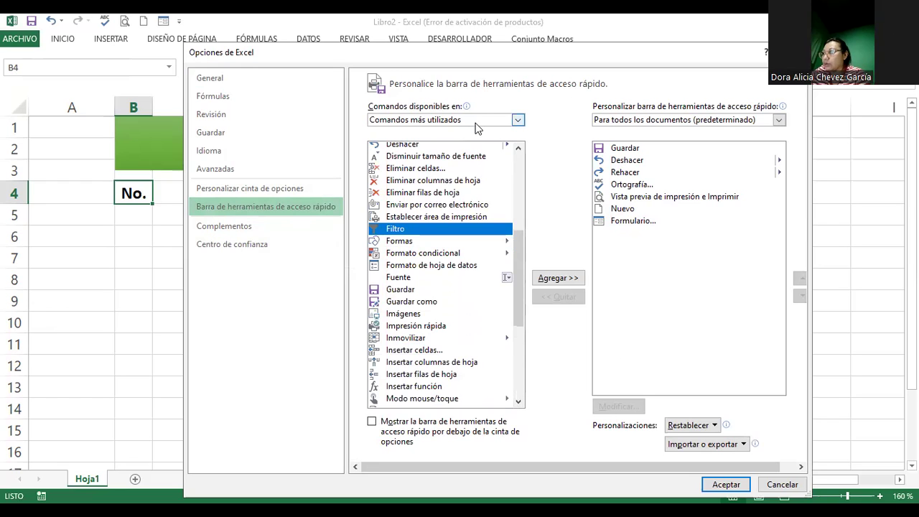
left_click(439, 120)
left_click(433, 160)
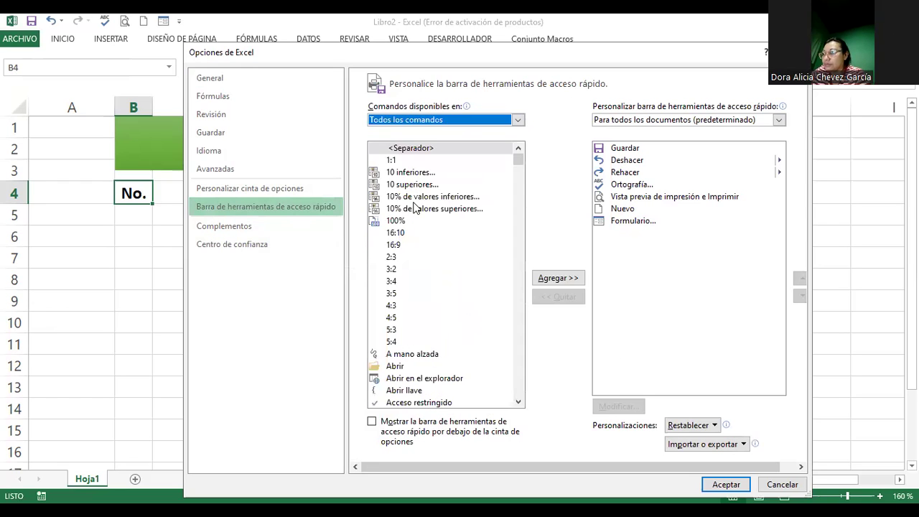
left_click(415, 199)
key("o")
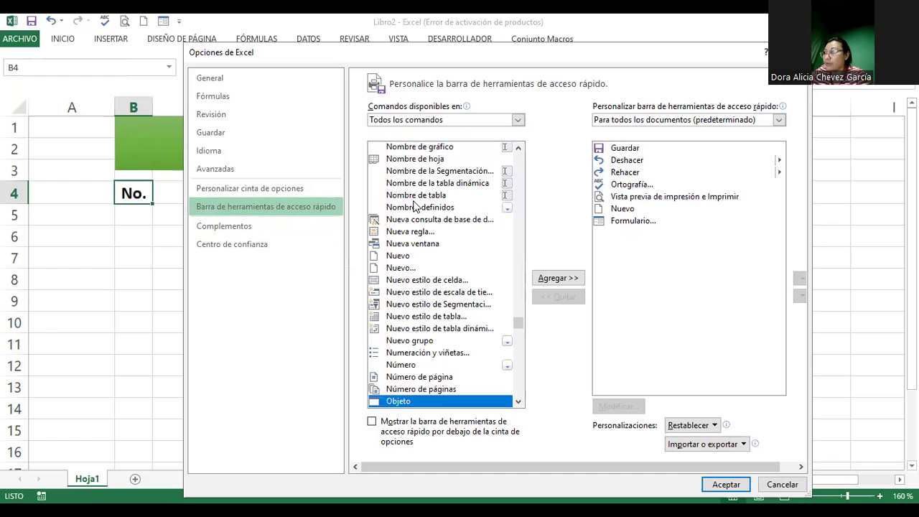
key("Down")
key("Down")
key("Down")
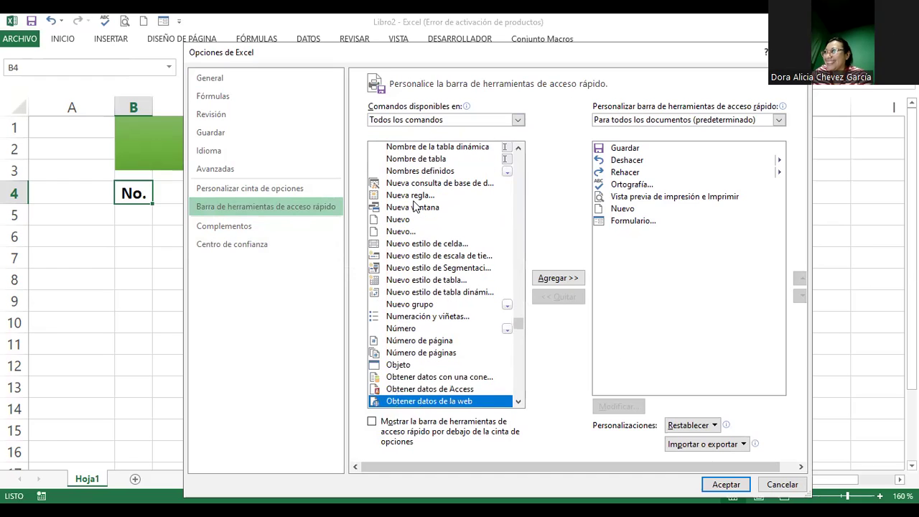
key("f")
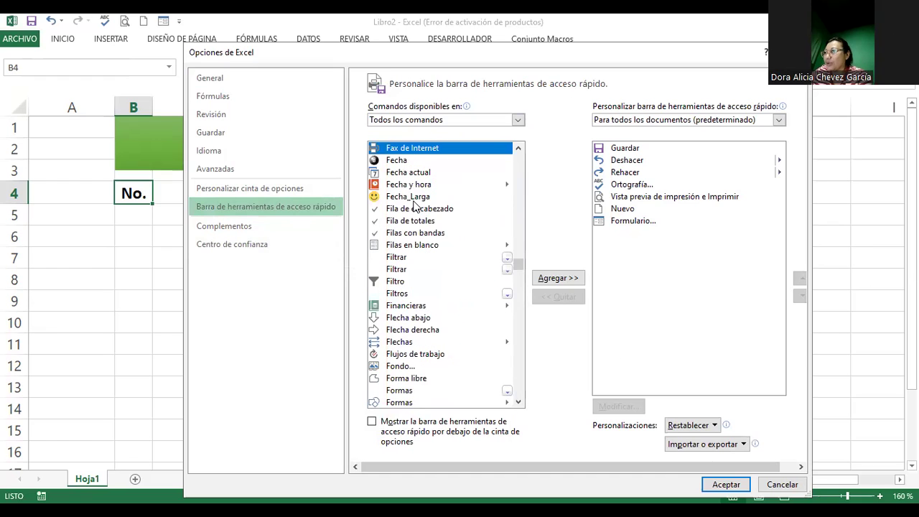
key("f")
key("i")
key("Down")
key("Down")
key("n")
key("Down")
key("Down")
key("Down")
key("Down")
key("Down")
key("Down")
key("Down")
key("Down")
key("Down")
key("Down")
key("Down")
key("Down")
key("Down")
key("Down")
key("Down")
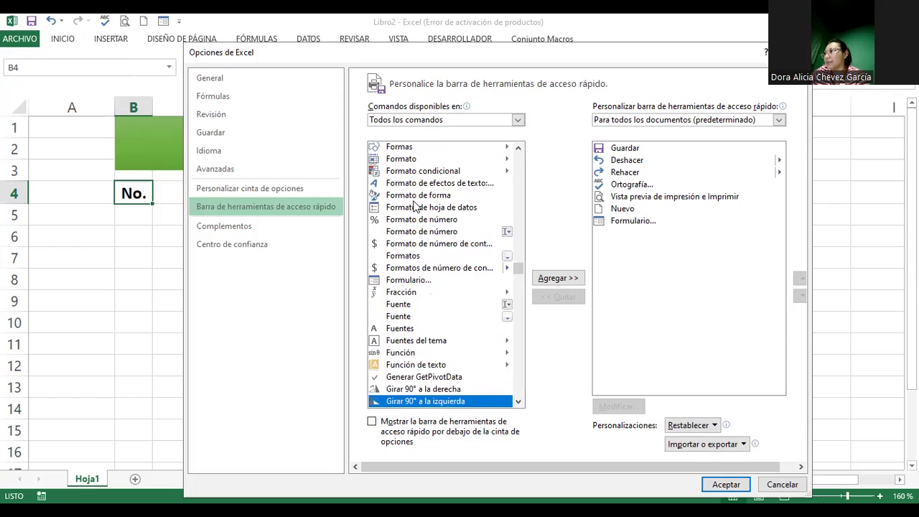
key("Up")
key("Up")
key("Up")
key("Up")
key("Up")
key("Up")
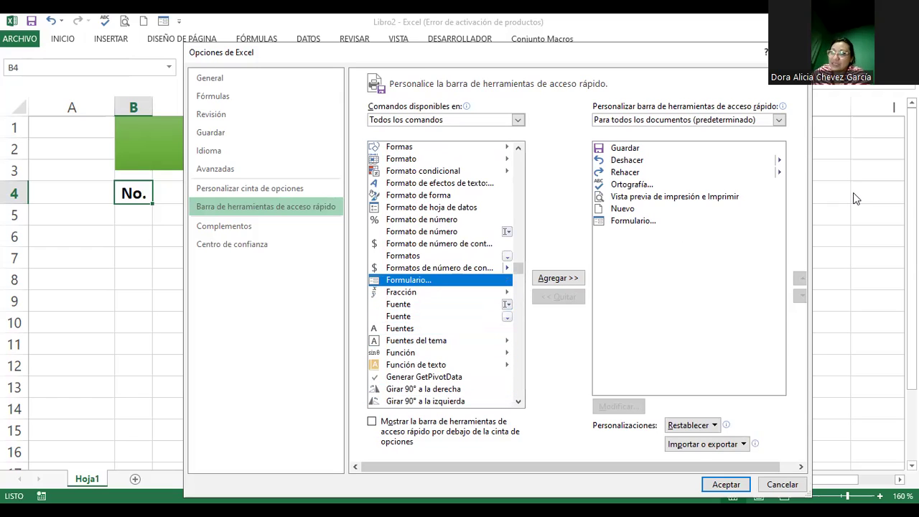
left_click(726, 485)
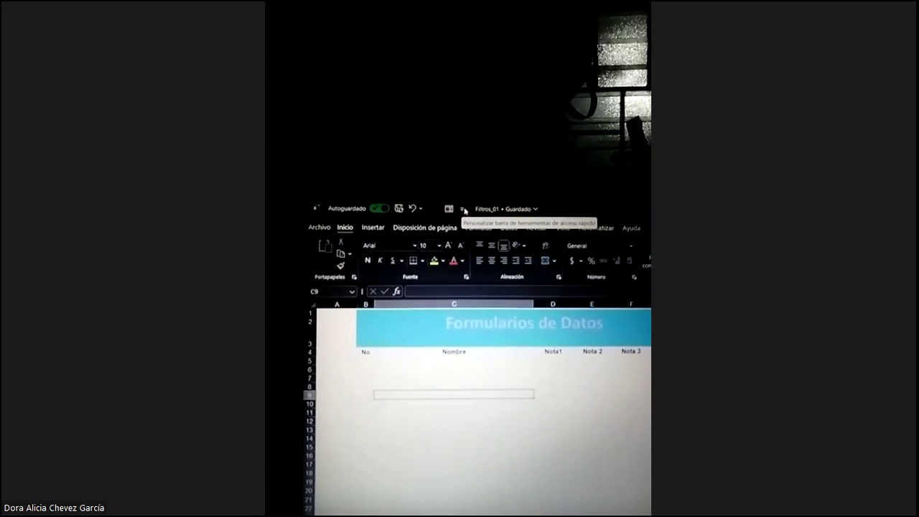
- Dismiss the quick access customization list and the file-name details, then open the Archivo view
left_click(458, 214)
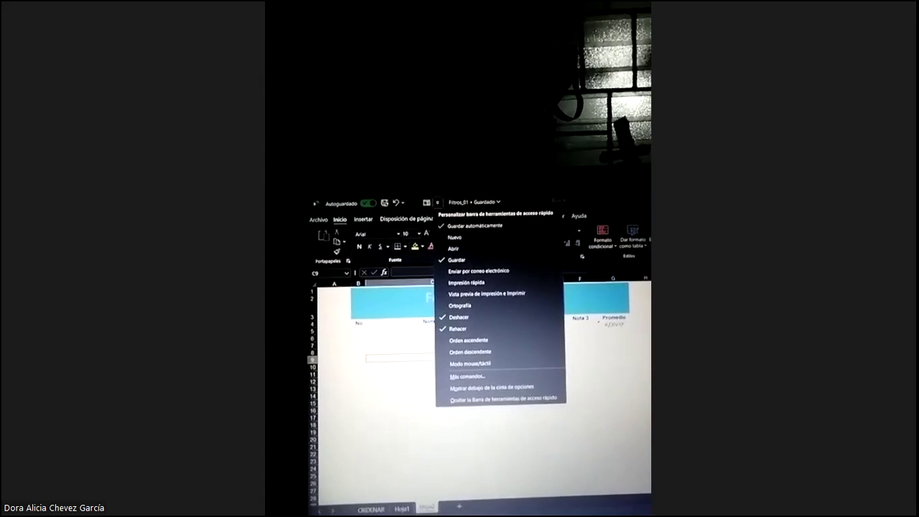
left_click(474, 384)
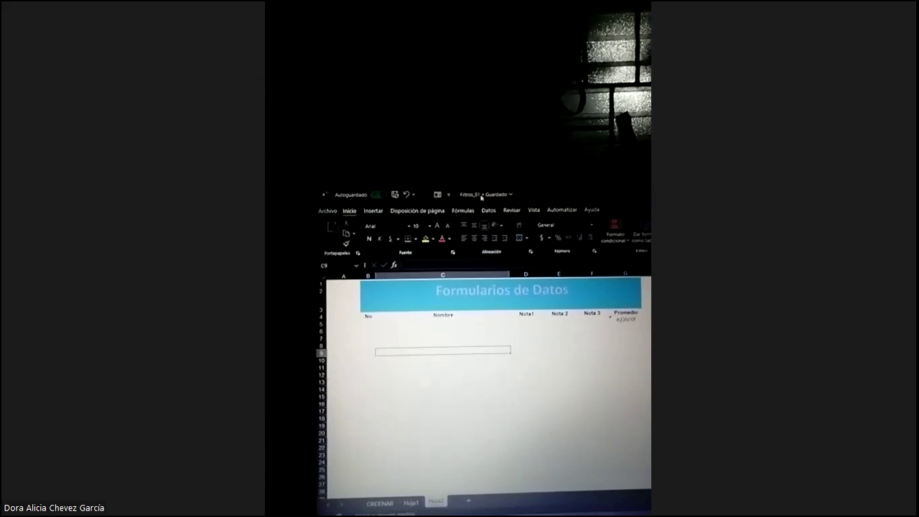
left_click(504, 194)
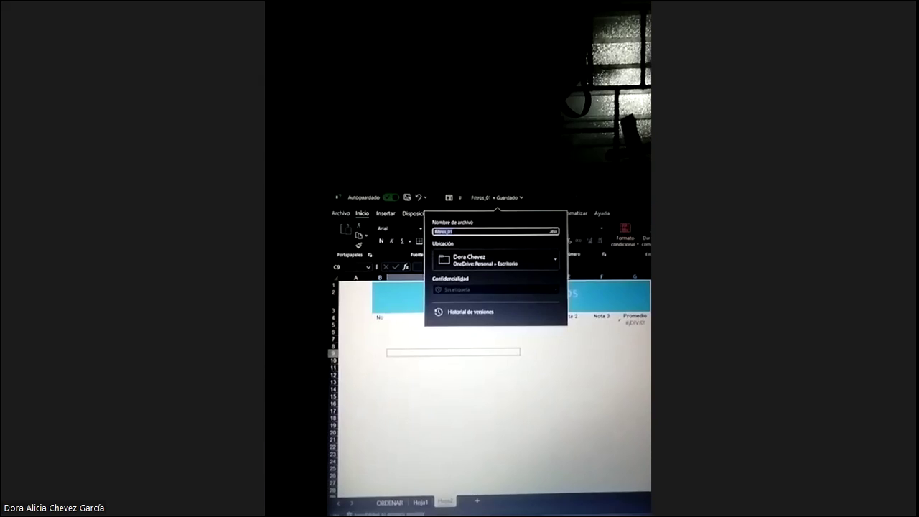
left_click(418, 200)
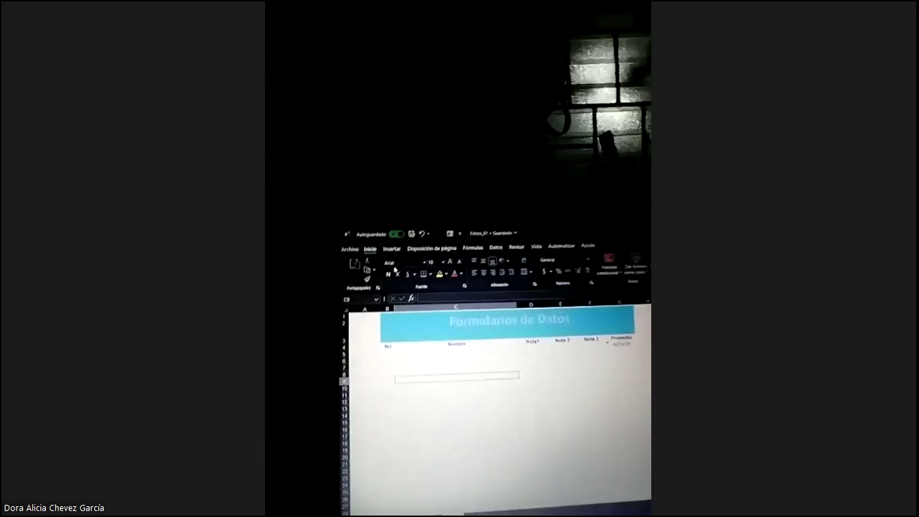
left_click(383, 285)
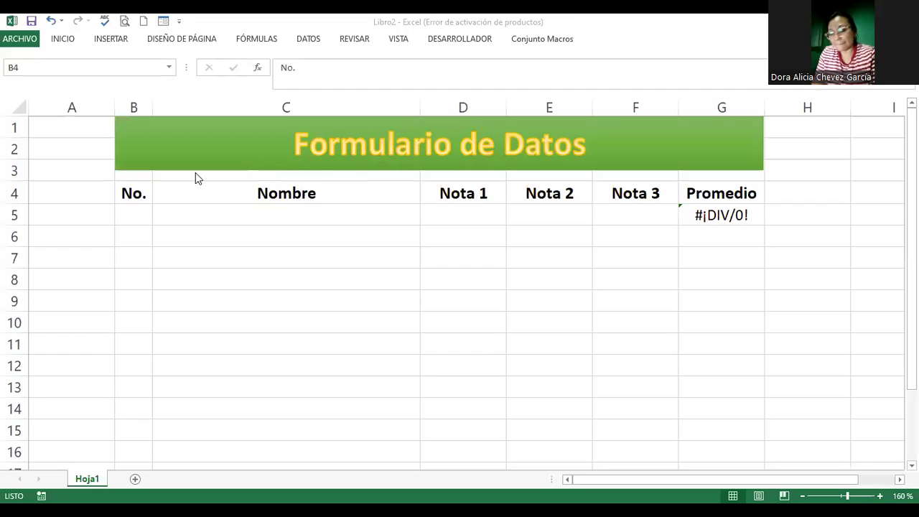
- From heading C4, open the data form and save student No. 1 with grades 8, 9, 7
left_click(270, 192)
left_click(458, 191)
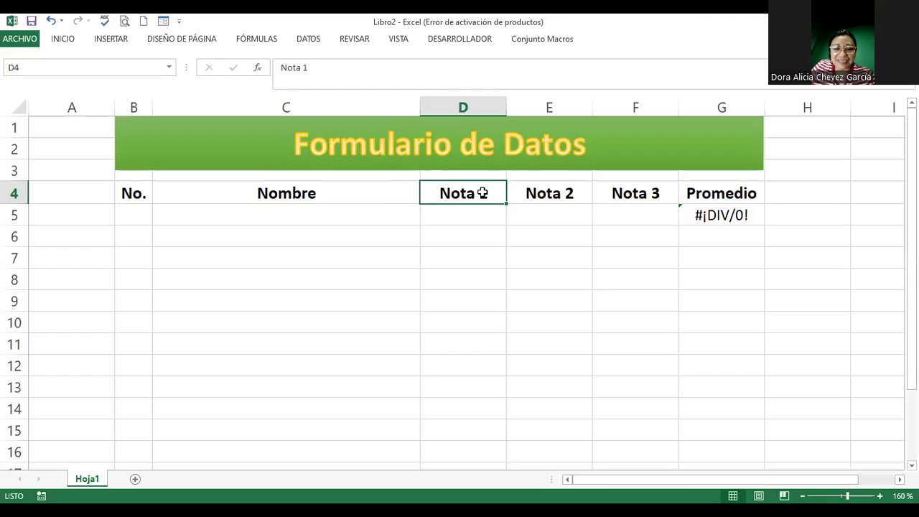
left_click(534, 195)
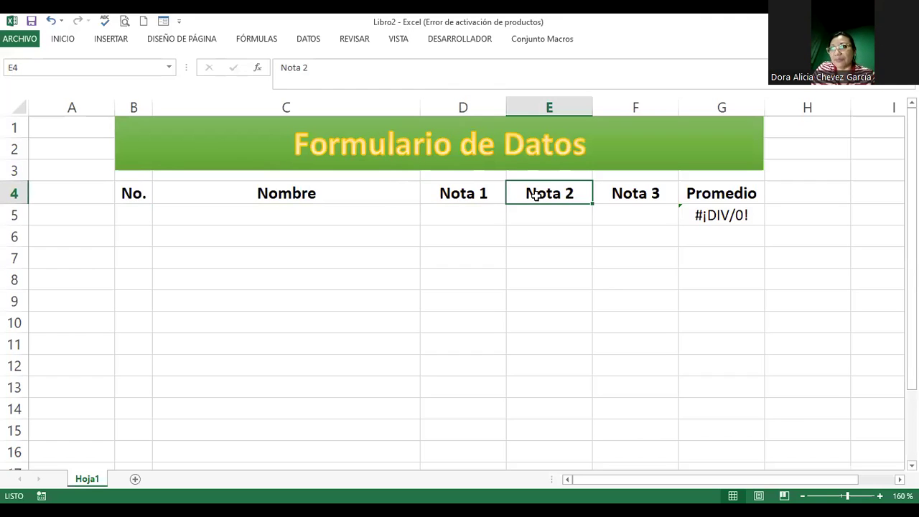
left_click(377, 201)
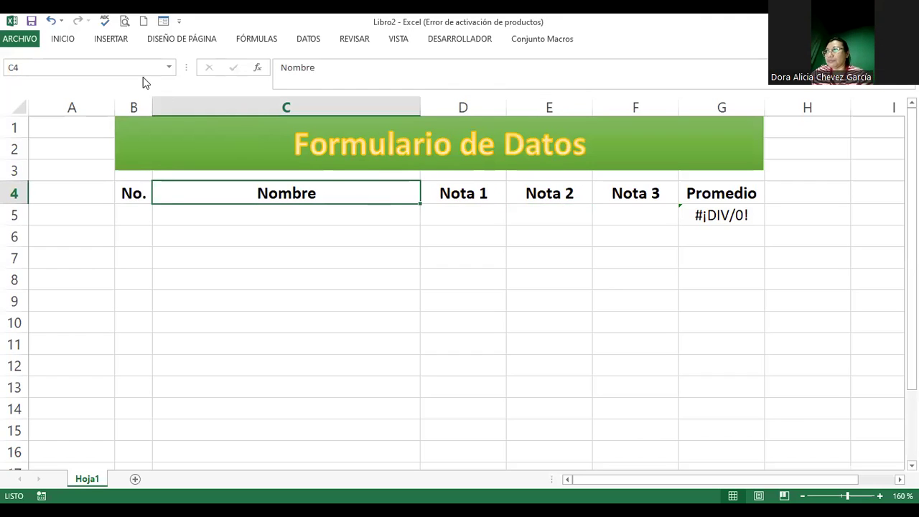
left_click(164, 23)
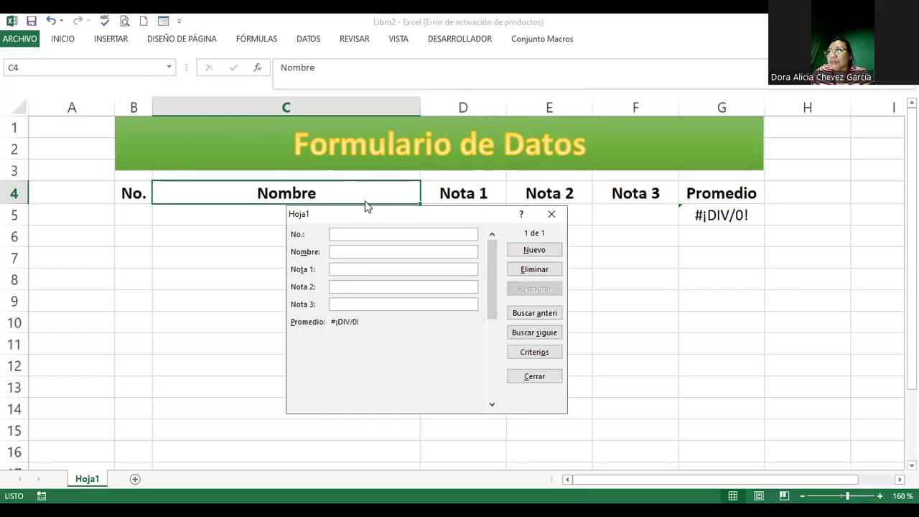
type("1")
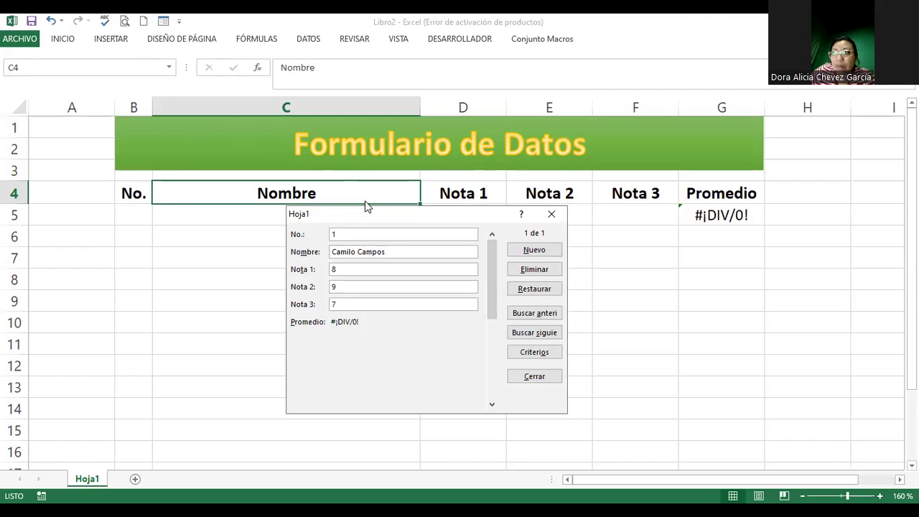
left_click(539, 255)
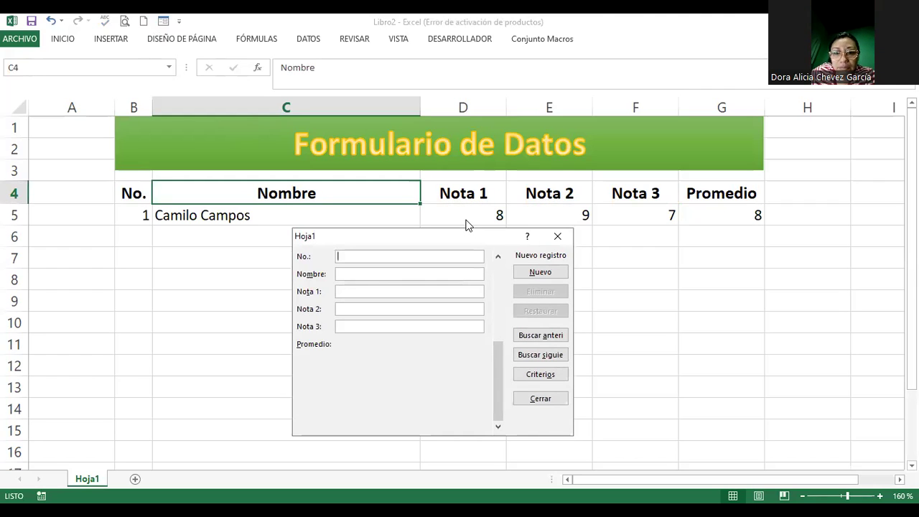
- Add the second student record, graded 7, 4 and 10, to row 6
left_click(535, 335)
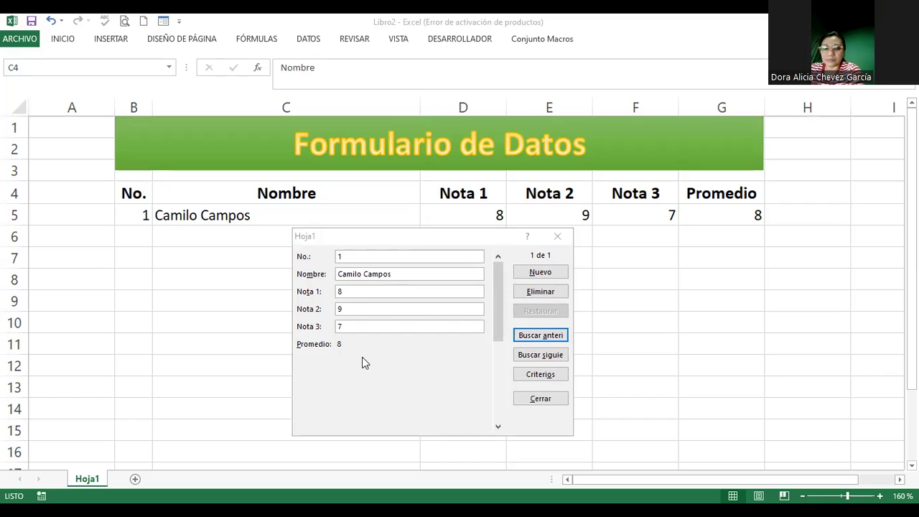
left_click(529, 276)
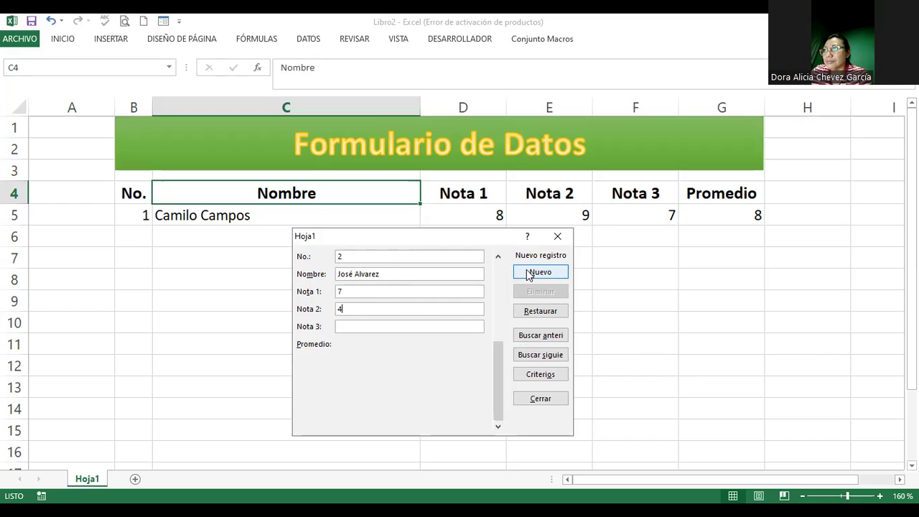
type("10")
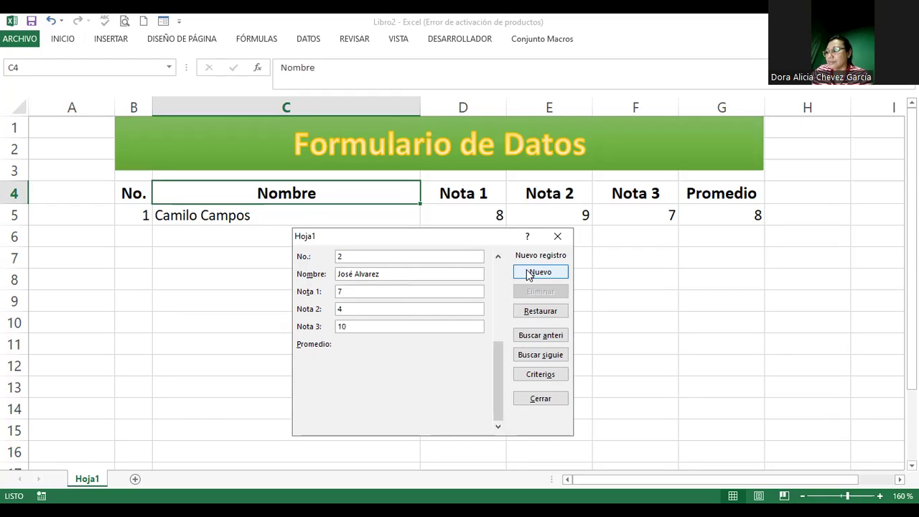
left_click(530, 273)
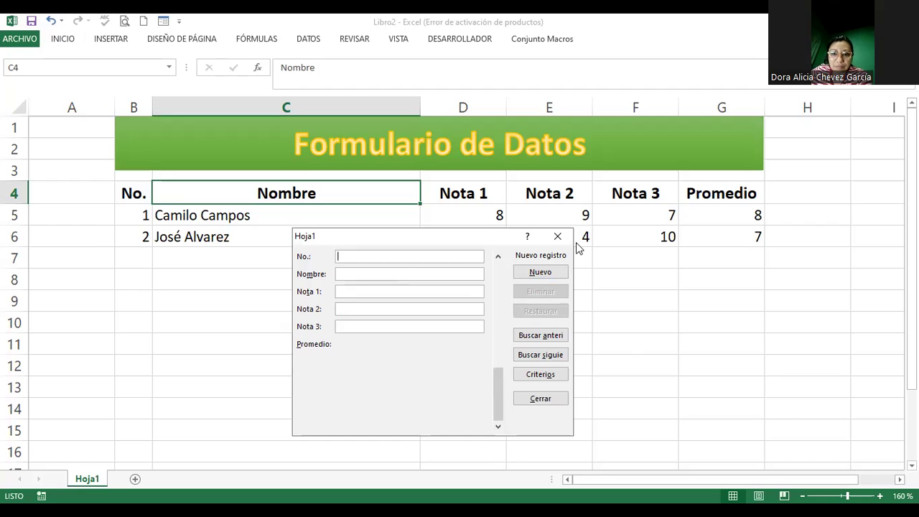
- Add student No. 3 with grades 8, 9, 10, then move the form higher
type("3")
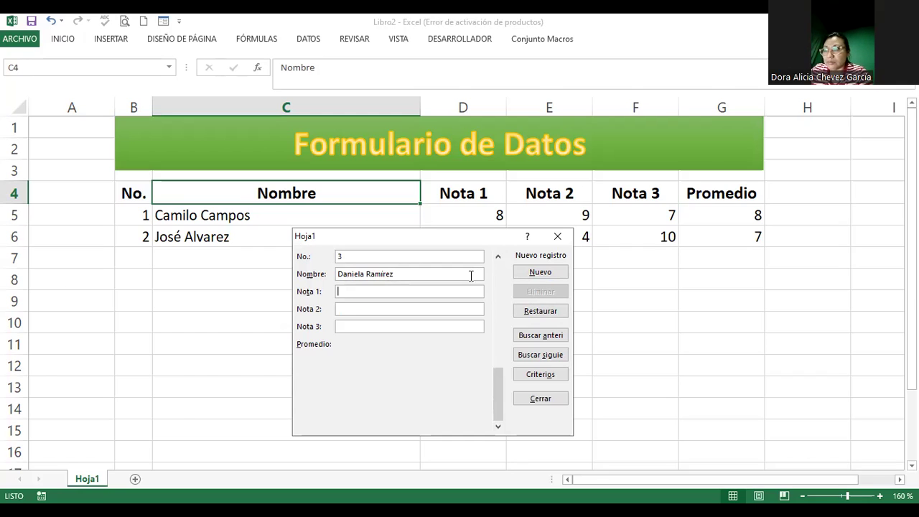
type("8")
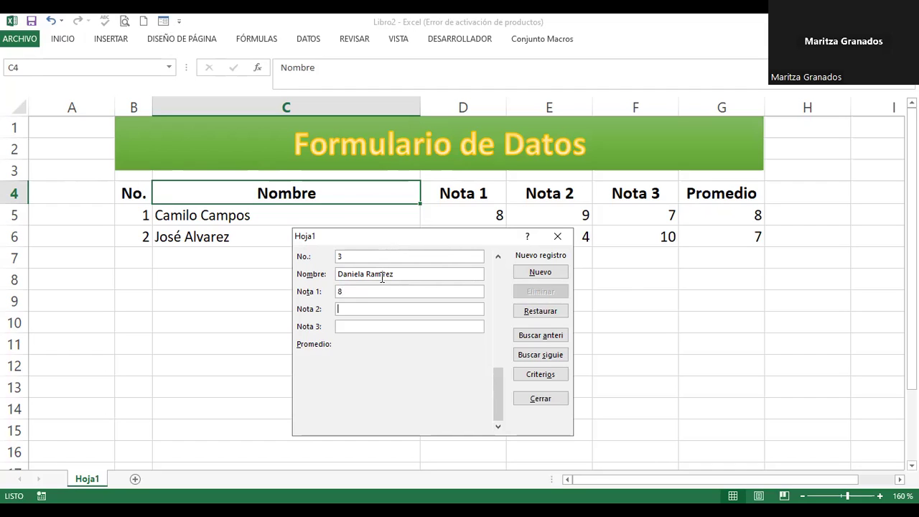
type("9")
key("Tab")
type("10")
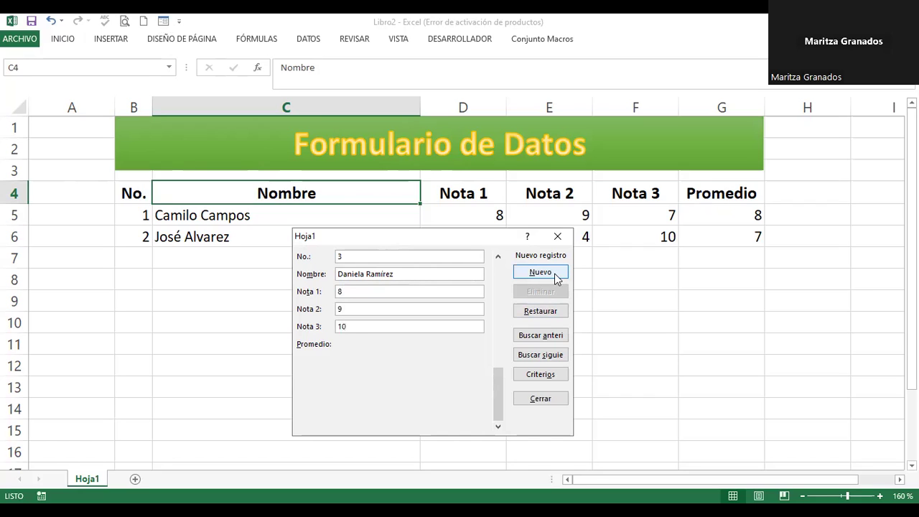
left_click(556, 278)
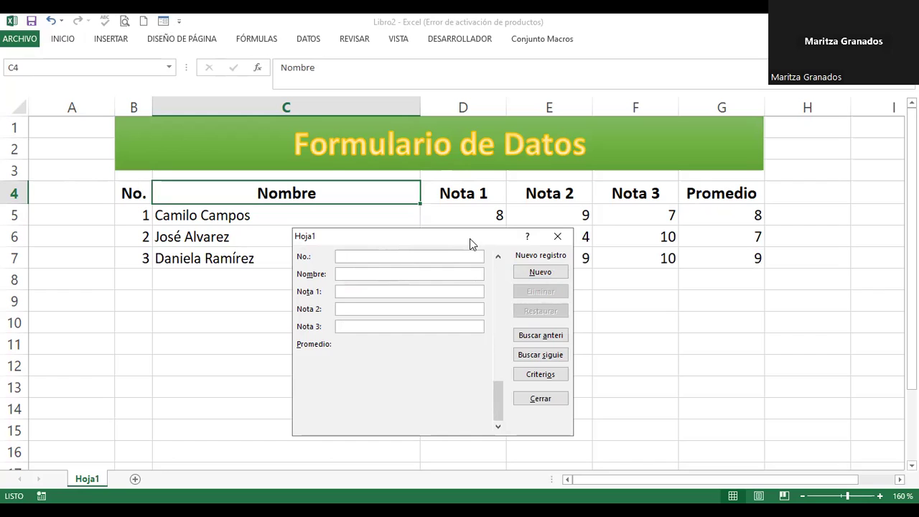
left_click_drag(470, 238, 468, 118)
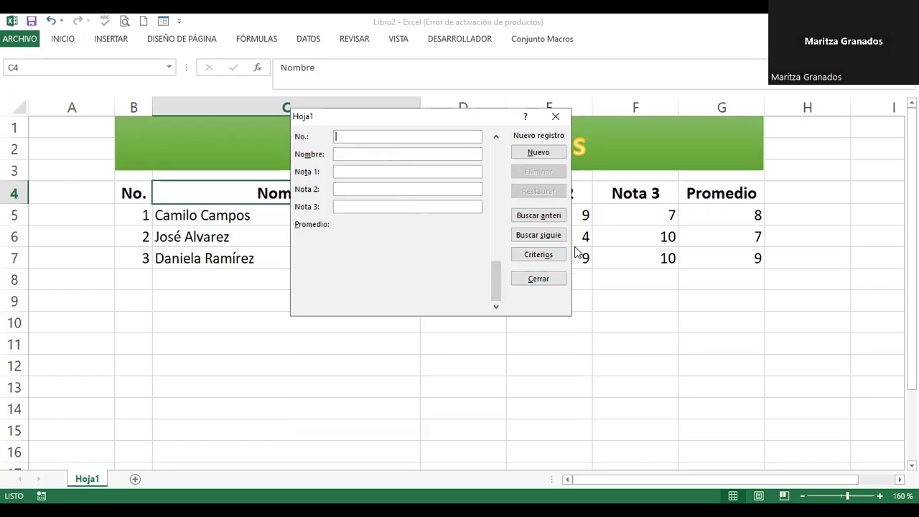
- Step through the three records with Buscar anterior and Buscar siguiente, ending on record 1 de 3
left_click(545, 217)
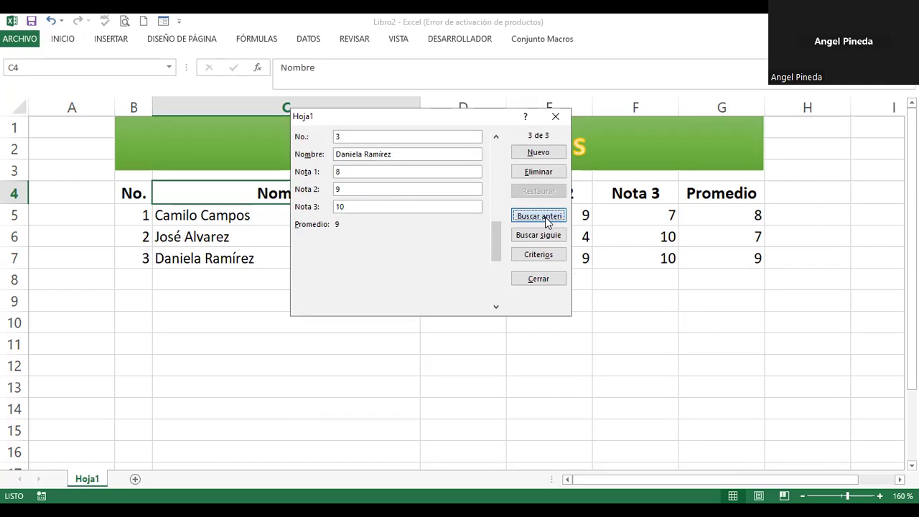
left_click(545, 217)
left_click(545, 217)
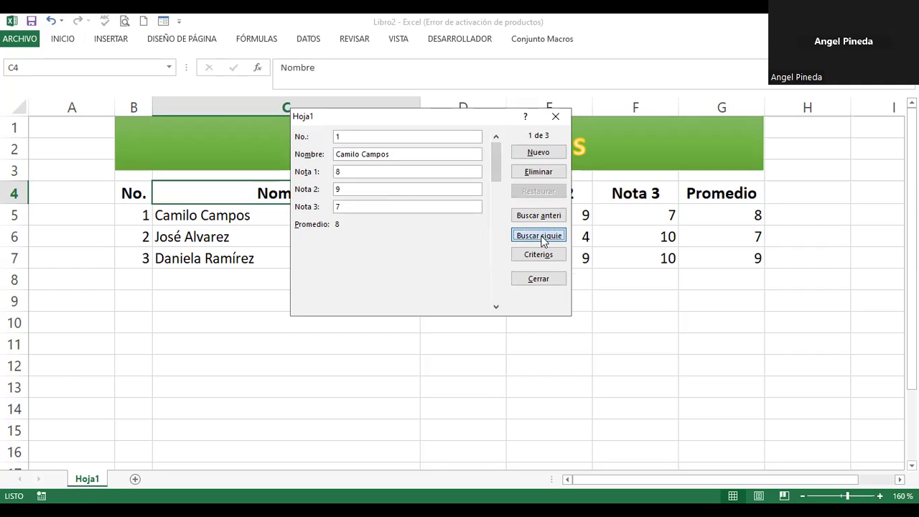
left_click(543, 239)
left_click(543, 240)
left_click(544, 219)
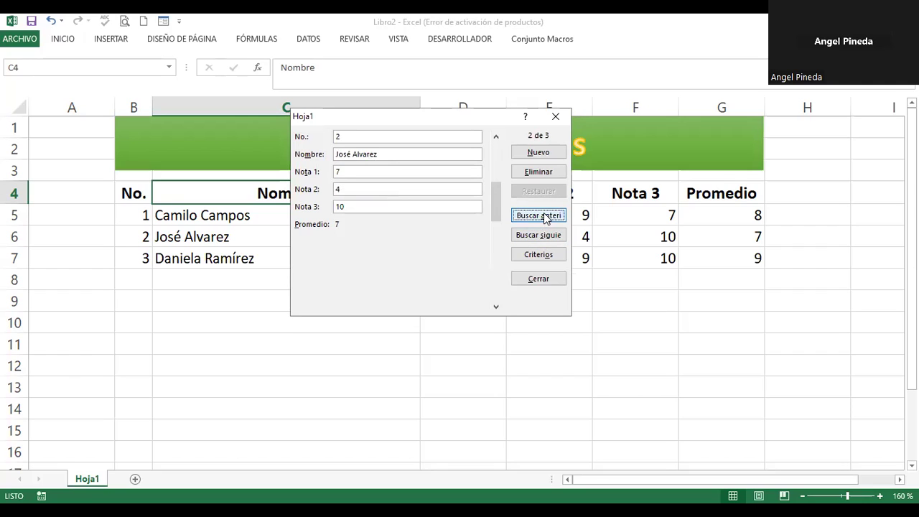
left_click(545, 219)
left_click(539, 236)
left_click(539, 235)
left_click(544, 217)
left_click(544, 218)
left_click(540, 229)
left_click(542, 216)
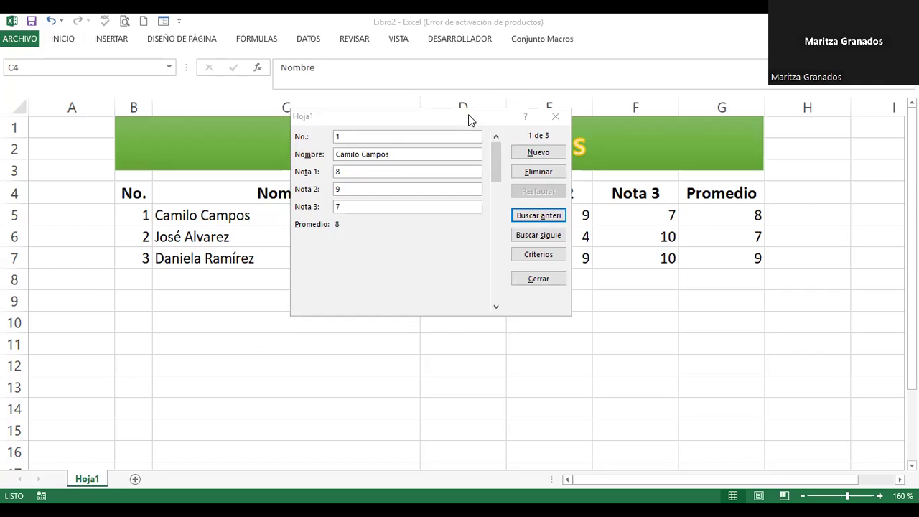
- Move the form lower and add student No. 4, with their full name and grades 7, 9 and 3
mouse_move(460, 118)
left_mouse_down()
mouse_move(471, 265)
mouse_move(471, 177)
left_mouse_up()
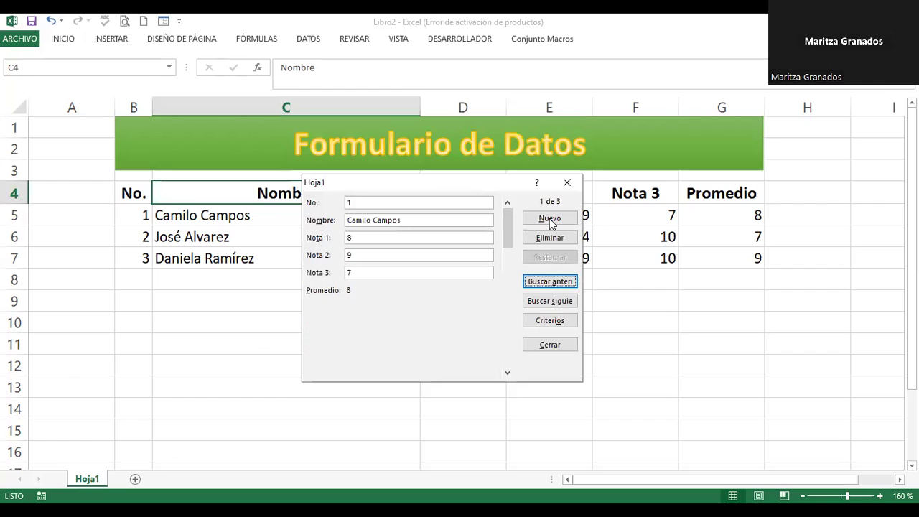
left_click(540, 221)
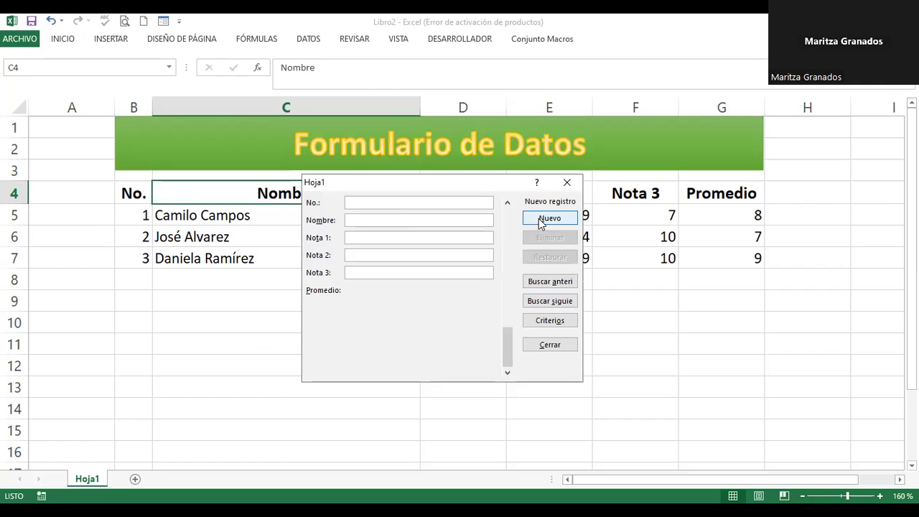
type("4")
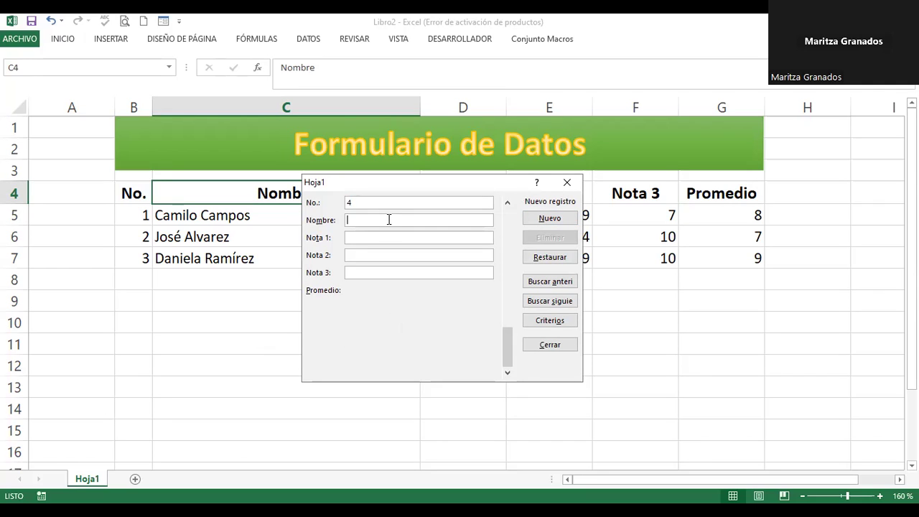
key("Tab")
type("7")
key("Tab")
type("9")
key("Tab")
type("3")
key("Return")
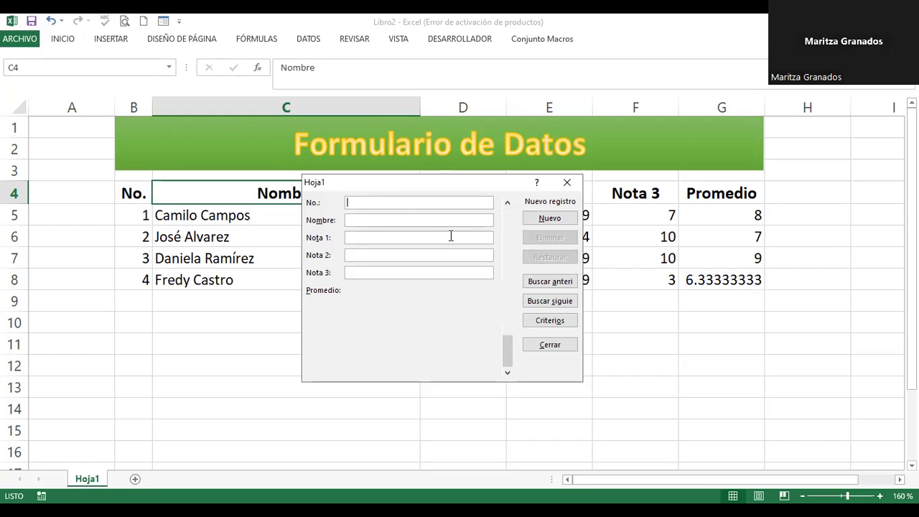
- Add student No. 5, with their full name and three grades, averaging 5.67
type("María")
key("BackSpace")
key("BackSpace")
key("BackSpace")
key("BackSpace")
key("BackSpace")
type("5")
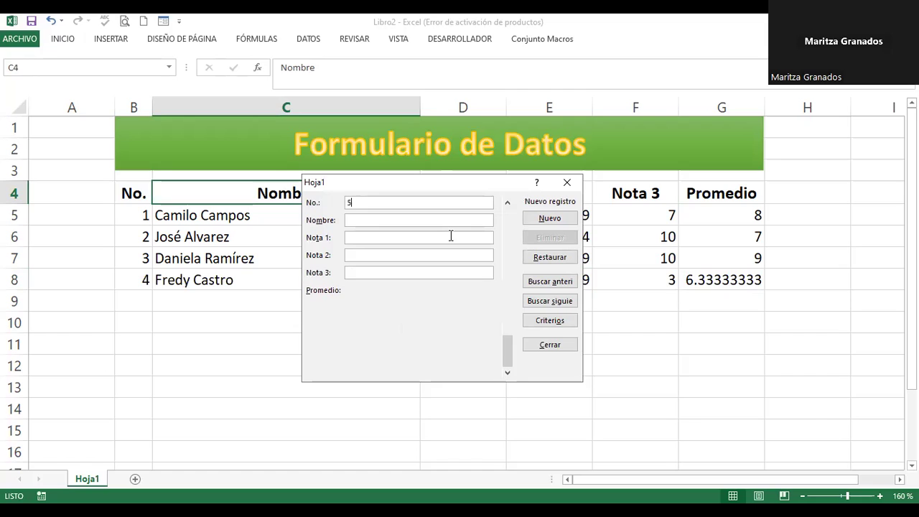
left_click(451, 236)
type("5")
key("Tab")
type("88")
key("Tab")
type("4")
key("BackSpace")
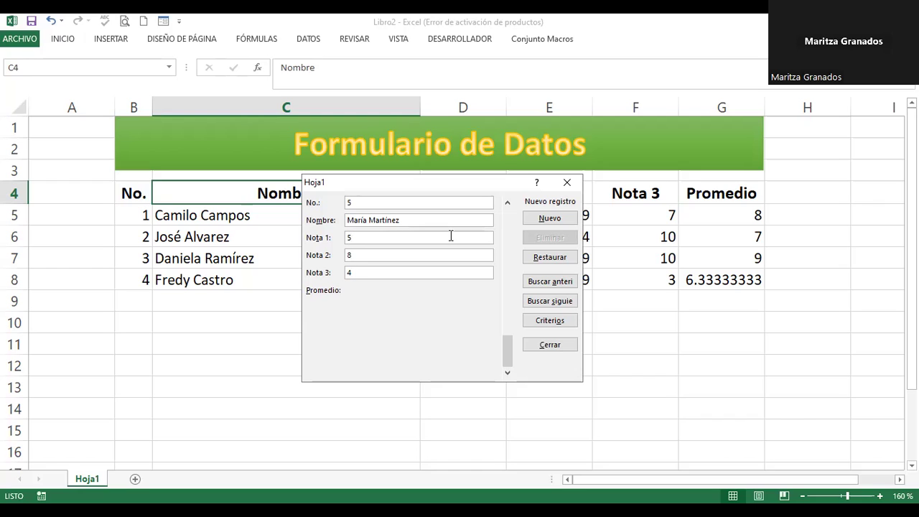
key("Return")
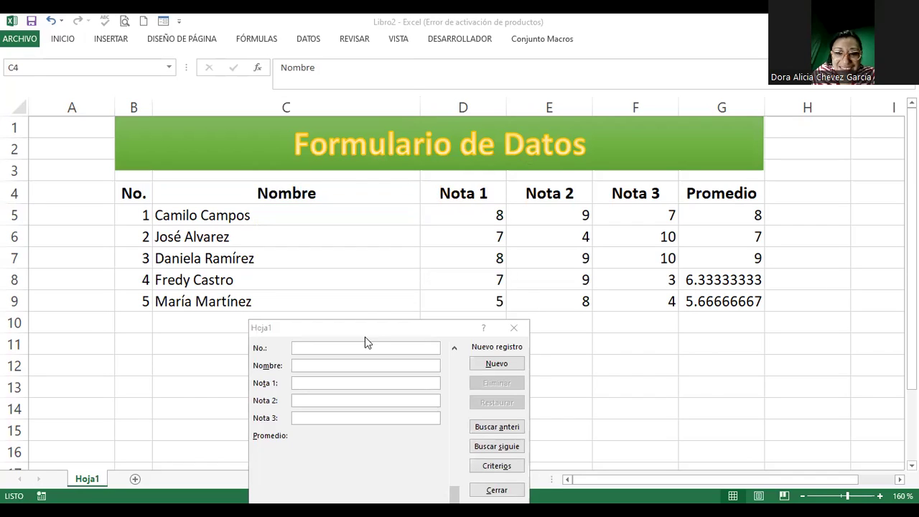
- Reposition the data form over the sheet so the table stays visible
left_click(364, 324)
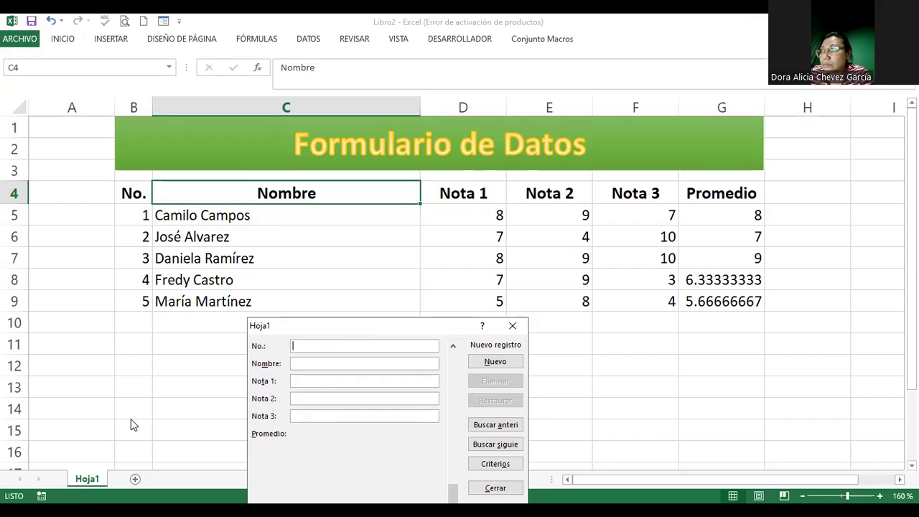
left_click(493, 325)
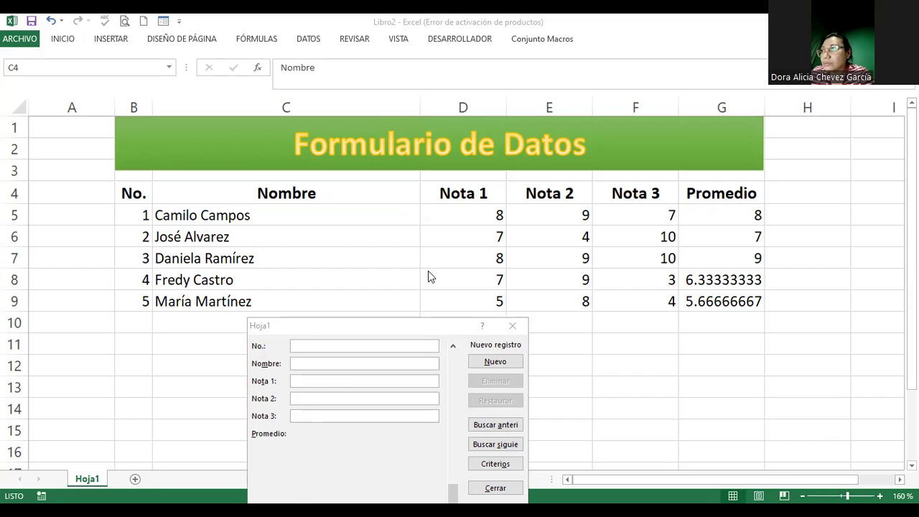
left_click_drag(349, 330, 402, 327)
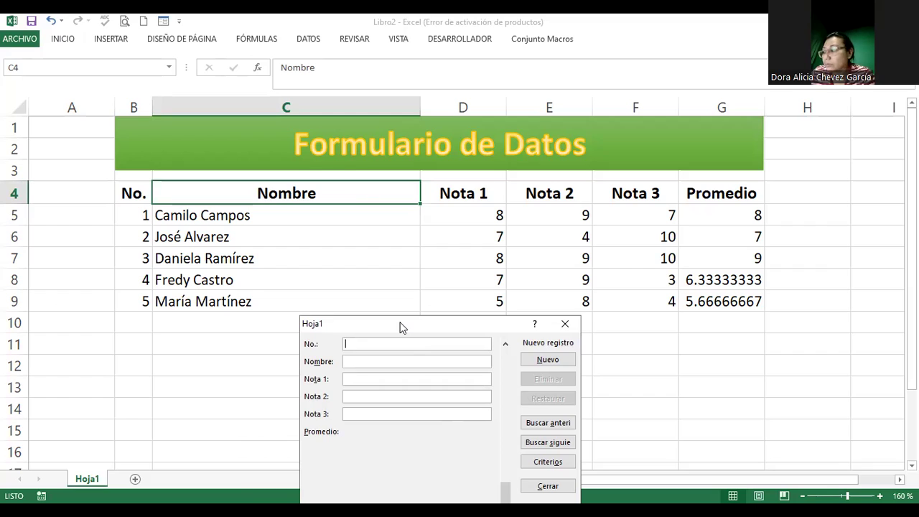
left_click_drag(402, 327, 367, 194)
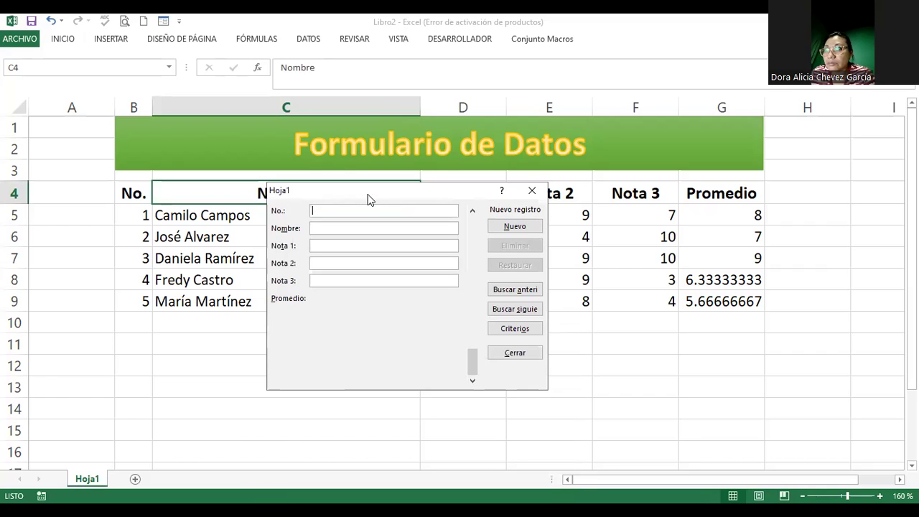
mouse_move(368, 195)
left_mouse_down()
mouse_move(371, 329)
mouse_move(365, 191)
left_mouse_up()
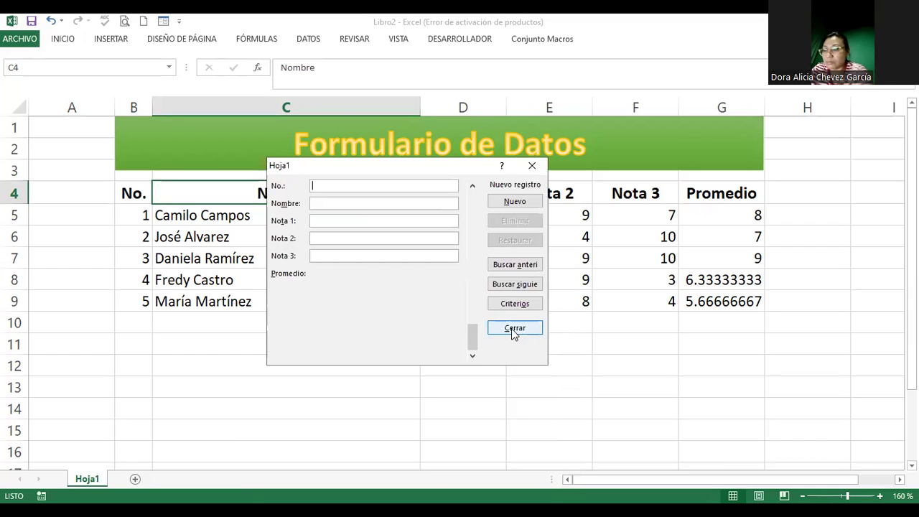
- Close the data form, reopen it from the Quick Access Toolbar and place it below the table
left_click(515, 331)
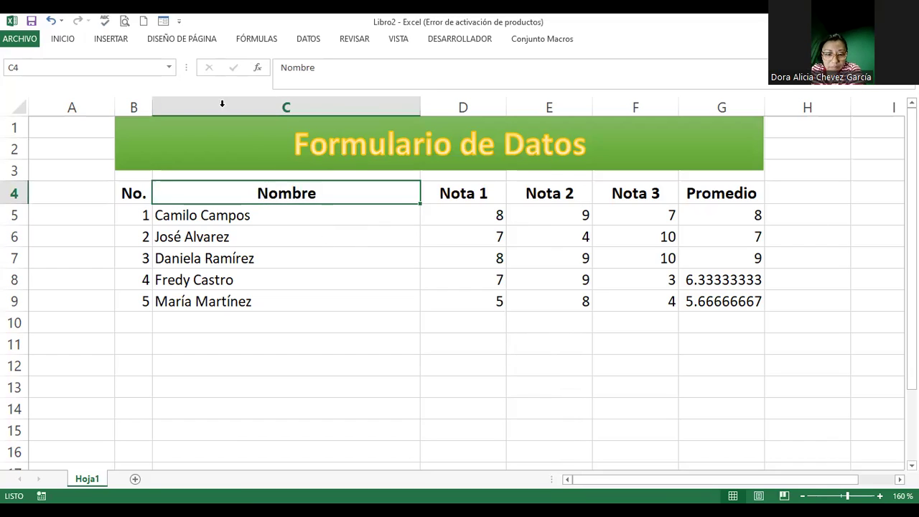
left_click(163, 23)
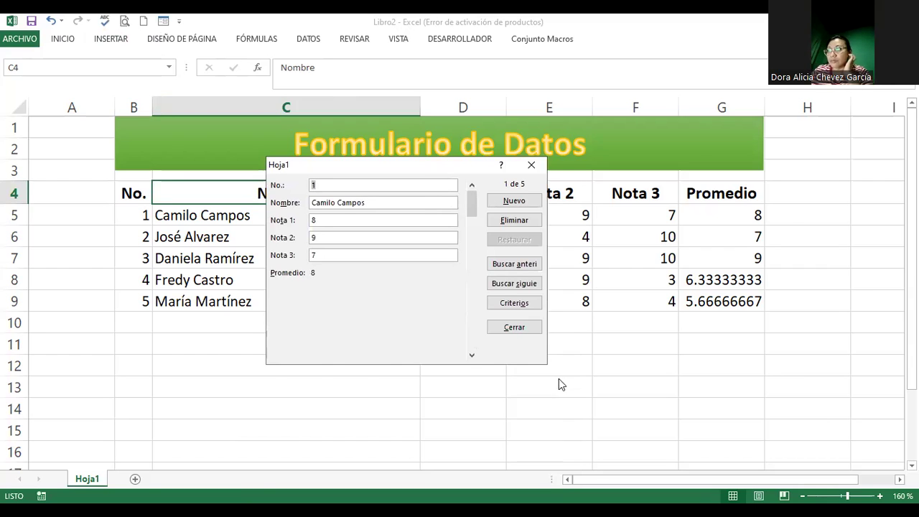
left_click_drag(437, 169, 446, 316)
- Browse forward three records with Buscar siguiente, then back with Buscar anterior to record 1 of 5
left_click(535, 428)
left_click(535, 428)
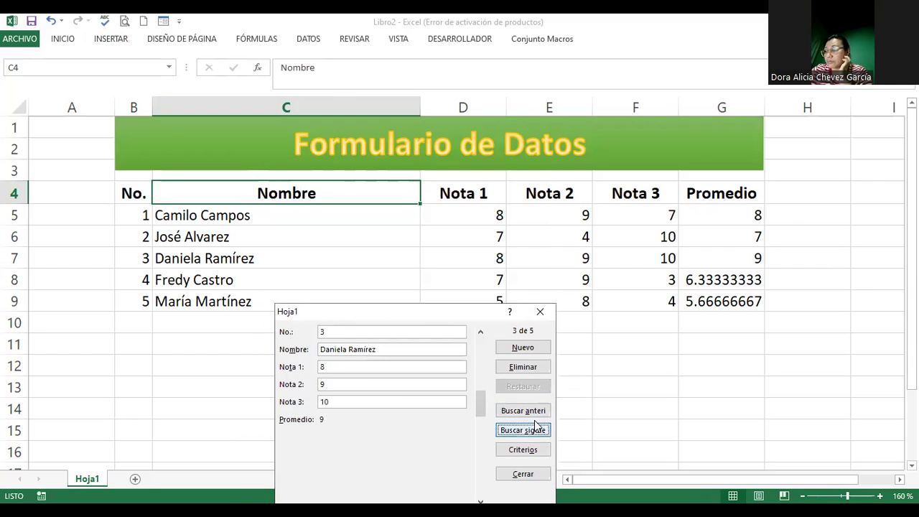
left_click(535, 429)
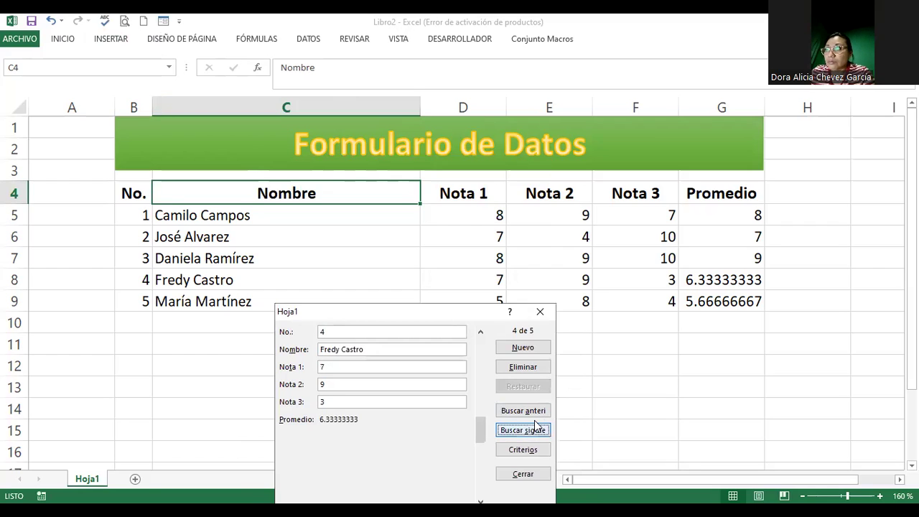
left_click(525, 412)
left_click(524, 412)
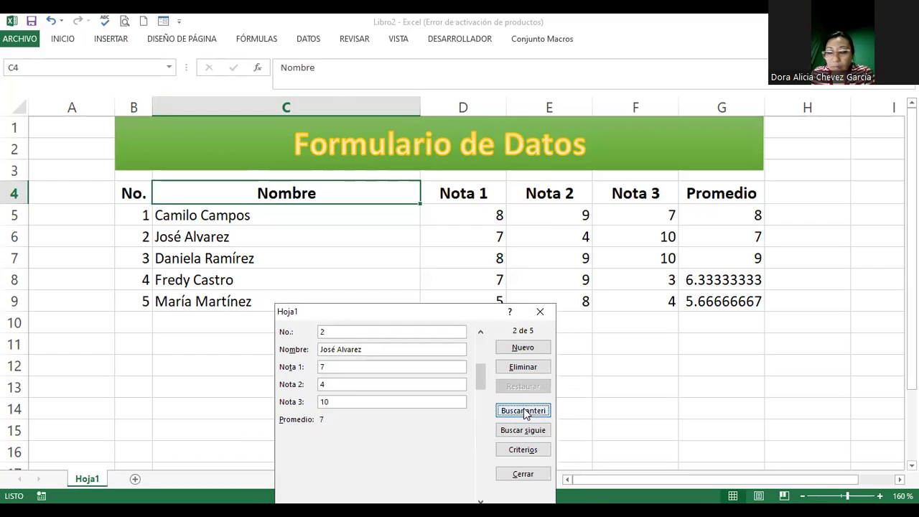
left_click(524, 412)
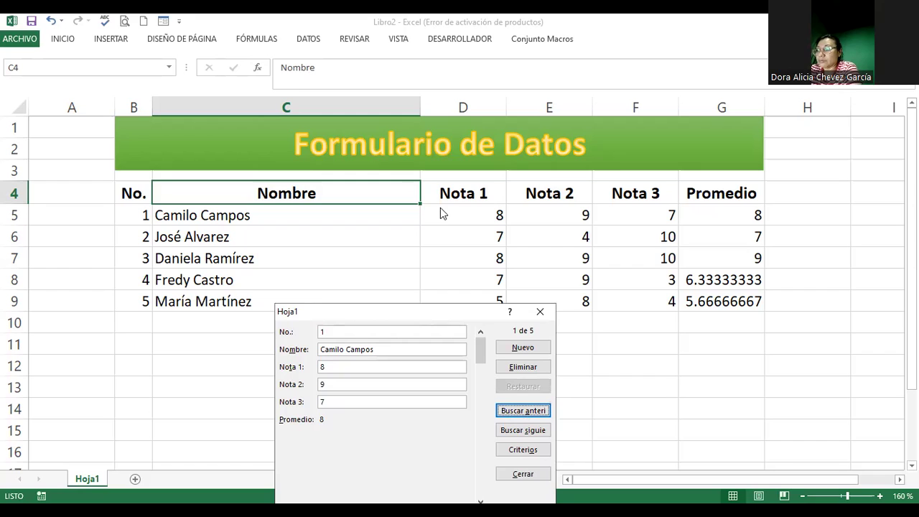
left_click_drag(439, 312, 453, 159)
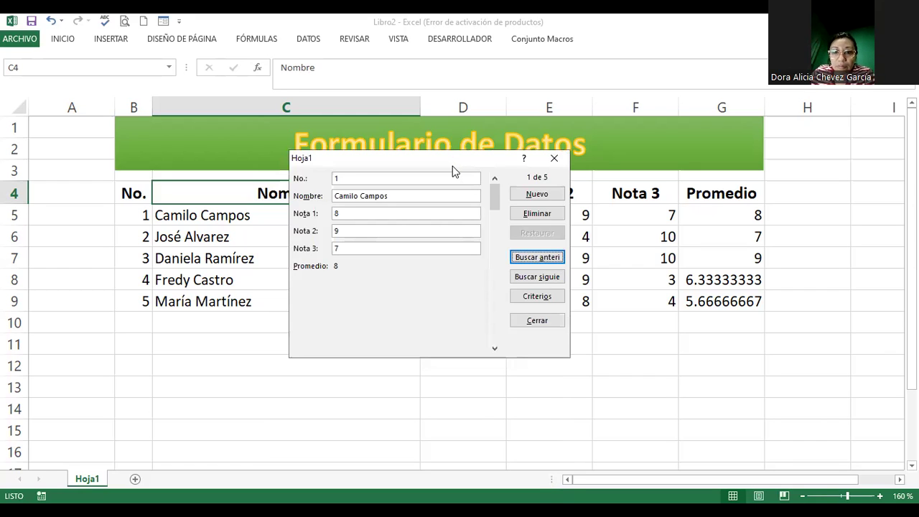
left_click_drag(452, 166, 421, 348)
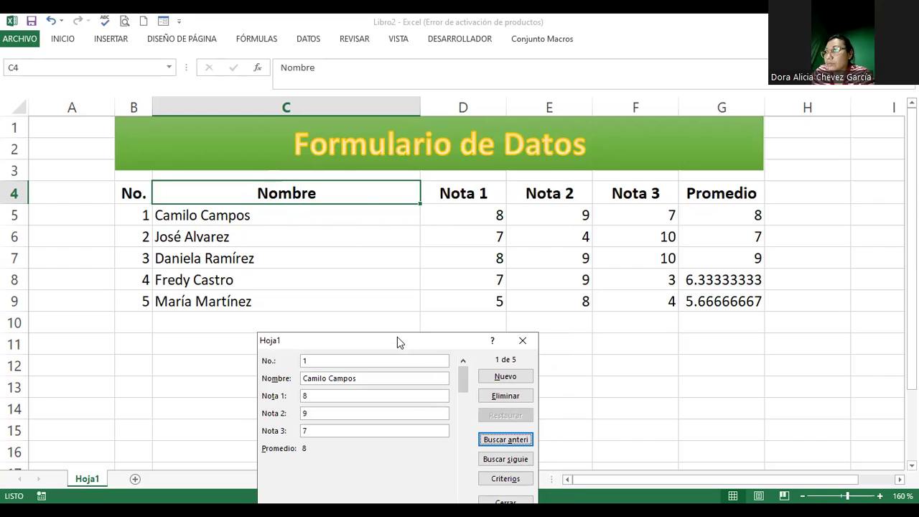
left_click_drag(397, 341, 395, 177)
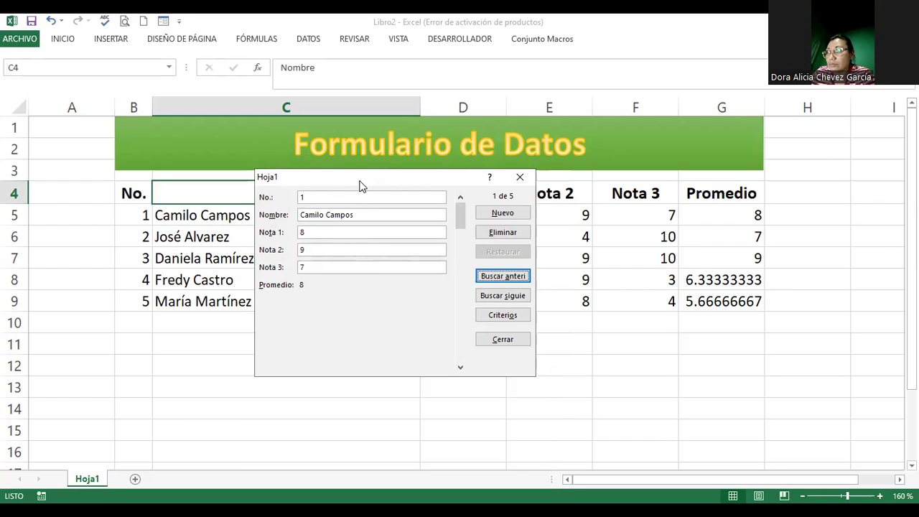
left_click_drag(360, 182, 389, 334)
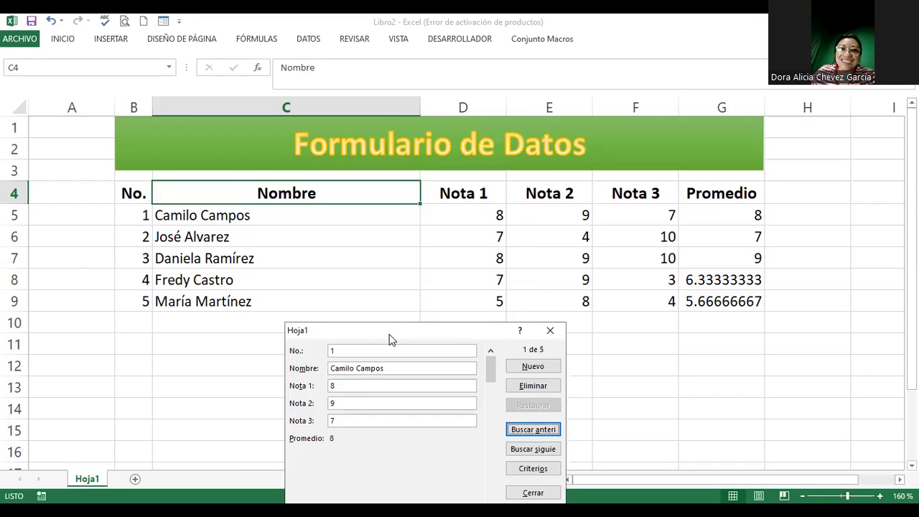
mouse_move(389, 335)
left_mouse_down()
mouse_move(360, 195)
mouse_move(382, 208)
left_mouse_up()
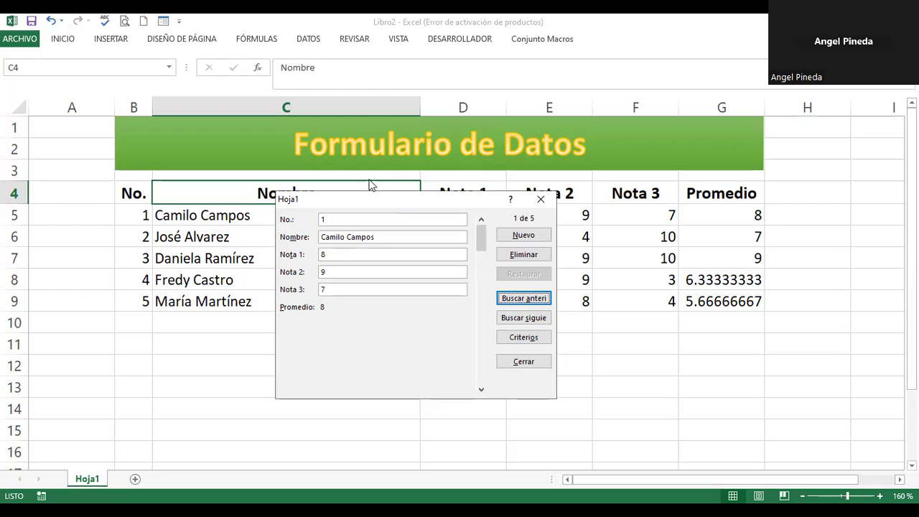
left_click_drag(388, 204, 399, 196)
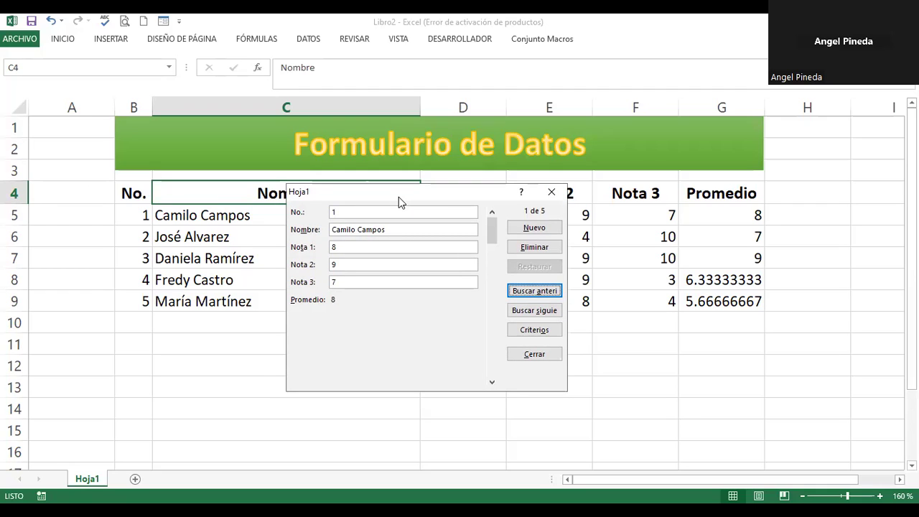
- Close the form, paste the data-form screenshot at C12, and resize and position it
left_click(552, 192)
left_click(316, 361)
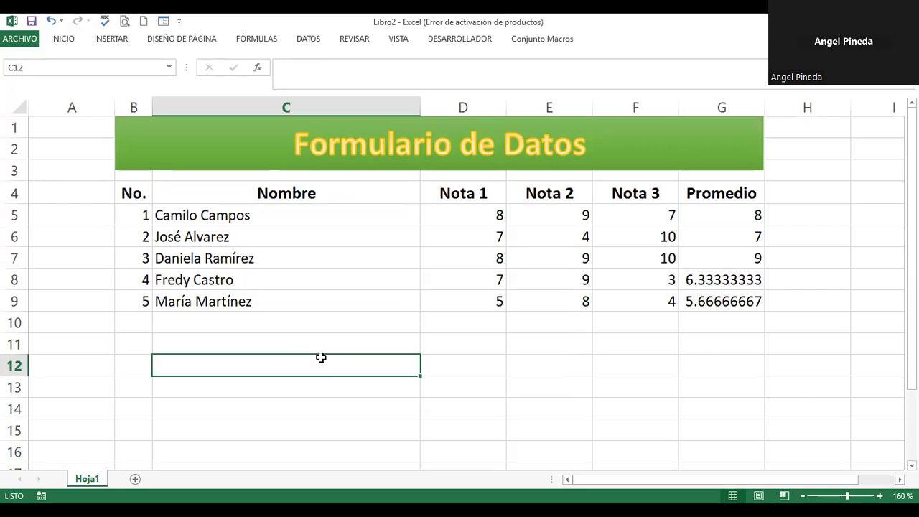
key("ctrl+v")
left_click_drag(321, 357, 295, 172)
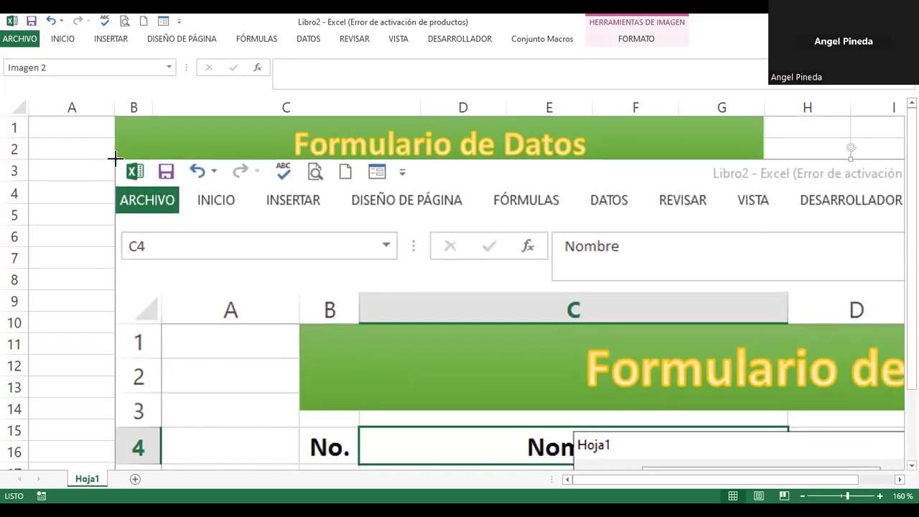
left_click_drag(115, 158, 257, 240)
mouse_move(410, 261)
left_mouse_down()
mouse_move(444, 302)
mouse_move(167, 130)
left_mouse_up()
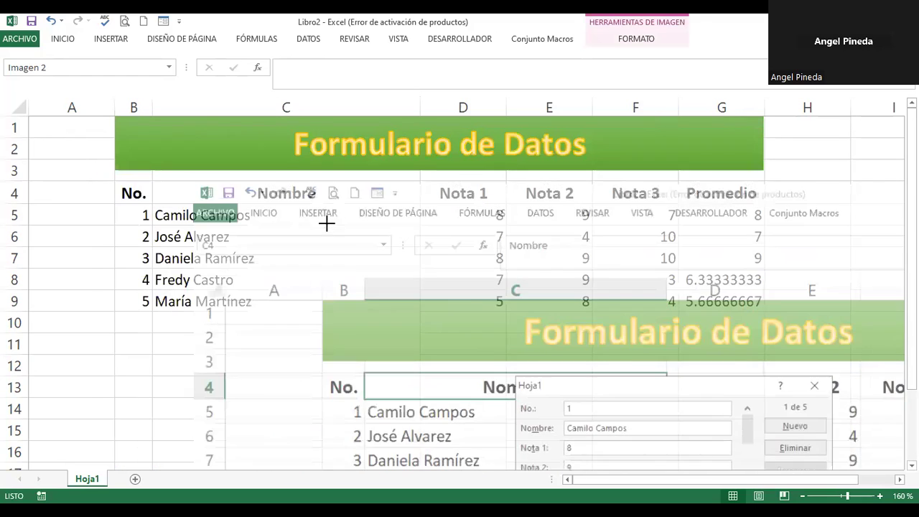
mouse_move(99, 135)
left_mouse_down()
mouse_move(503, 327)
mouse_move(486, 168)
left_mouse_up()
- Crop the top of the screenshot and move it up and left
left_click(638, 38)
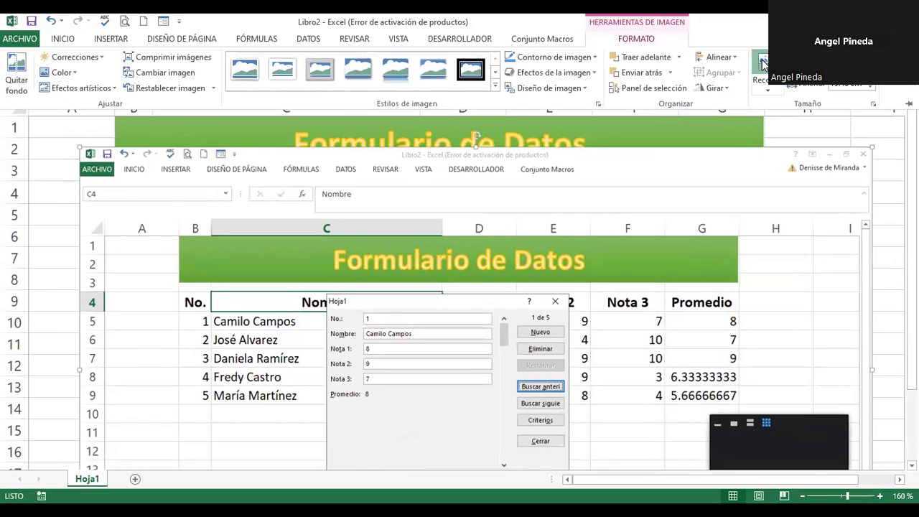
left_click(503, 156)
left_click_drag(476, 148, 495, 292)
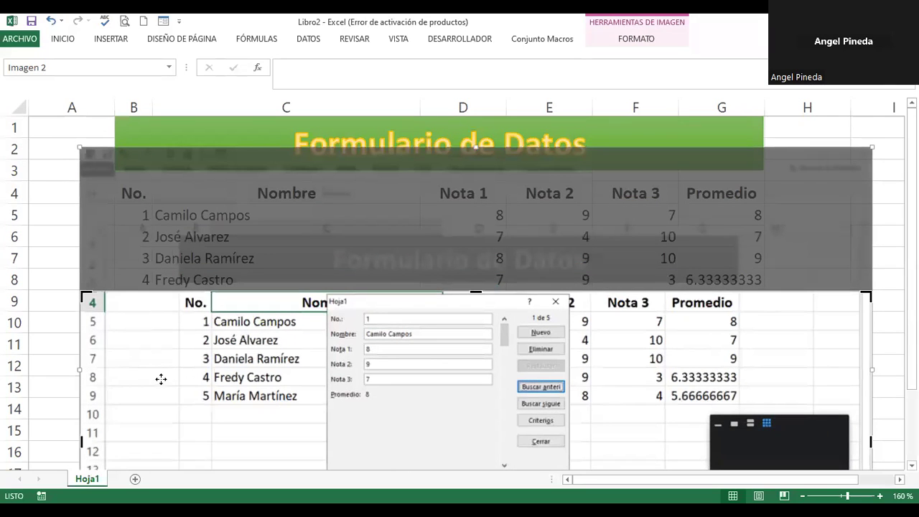
left_click_drag(81, 438, 84, 437)
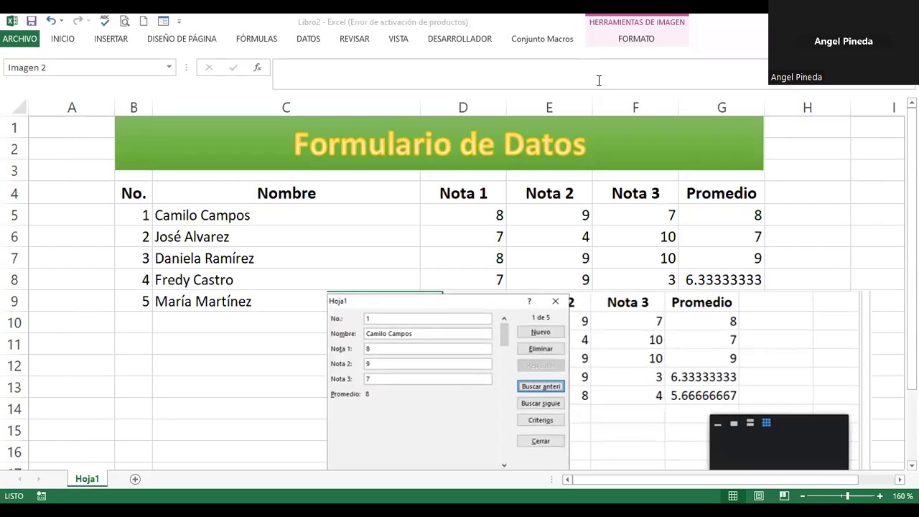
left_click(844, 210)
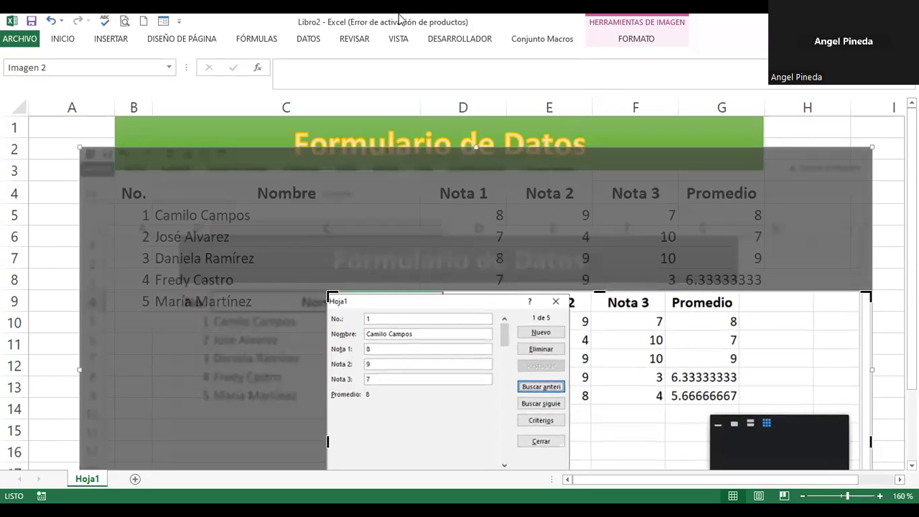
left_click(54, 190)
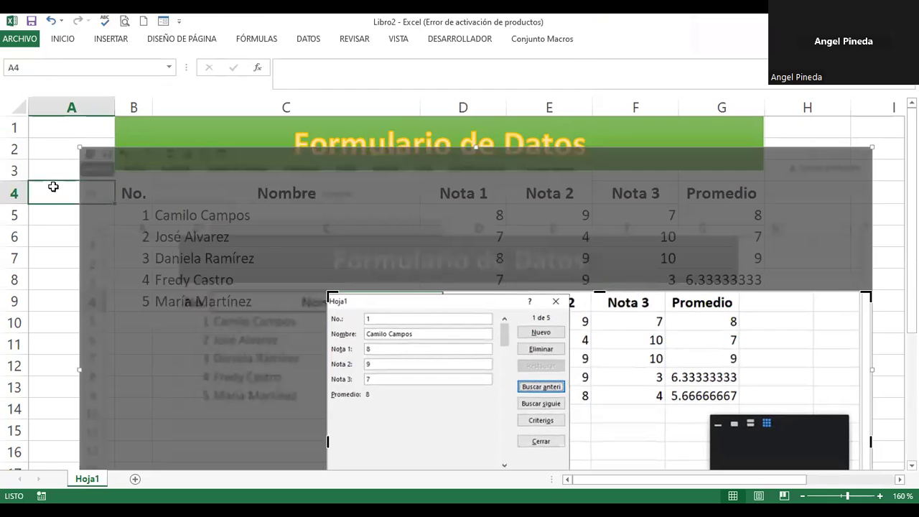
left_click_drag(459, 354, 357, 208)
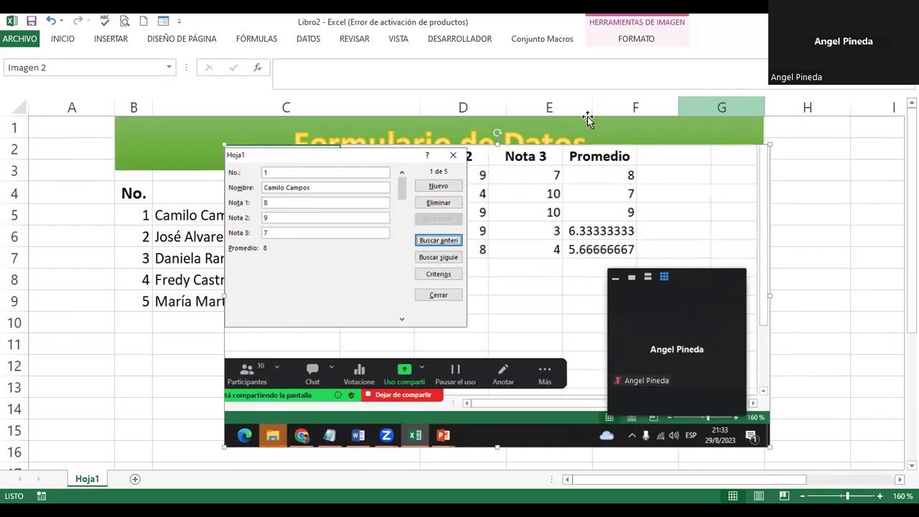
- Crop the screenshot's right side down to the dialog and move it right
left_click(629, 41)
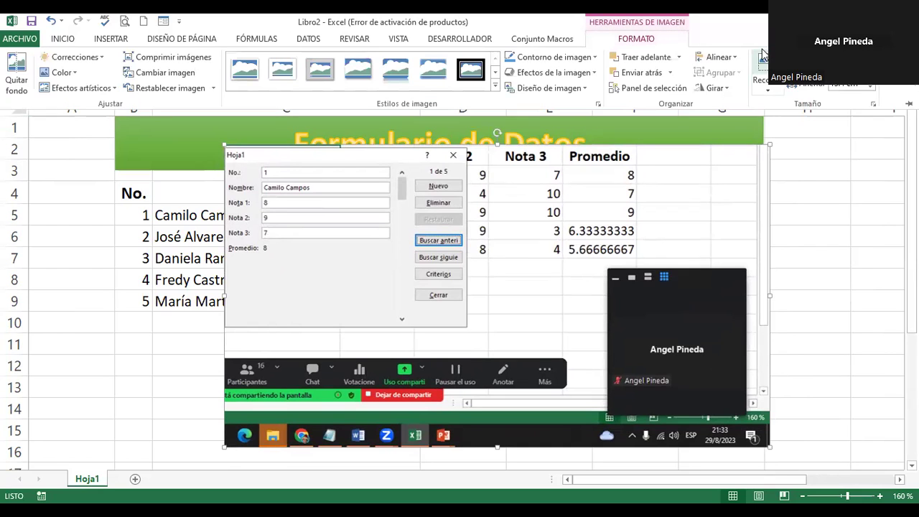
left_click(762, 57)
mouse_move(769, 290)
left_mouse_down()
mouse_move(563, 284)
mouse_move(465, 295)
left_mouse_up()
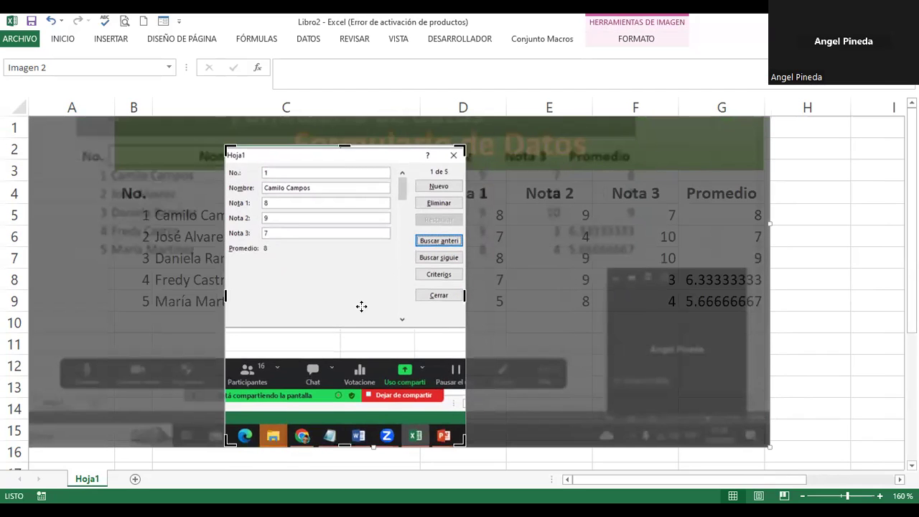
left_click(840, 209)
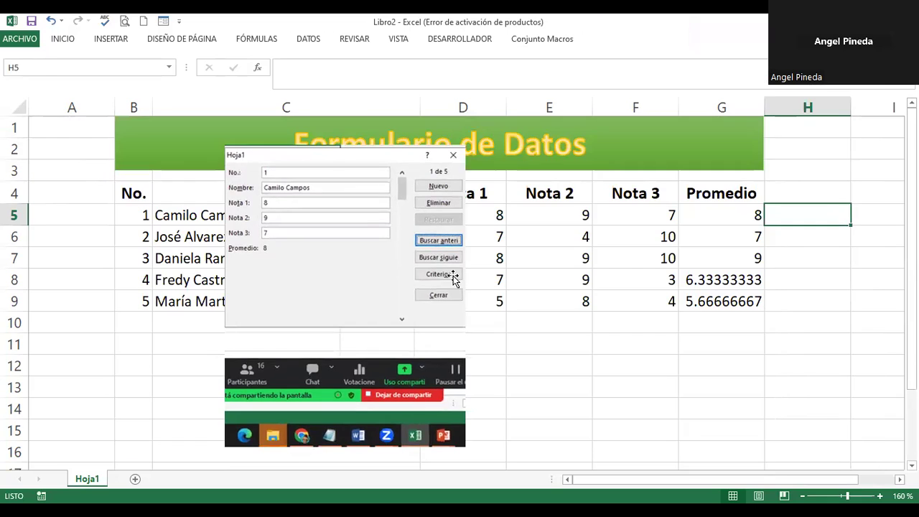
left_click_drag(453, 276, 603, 246)
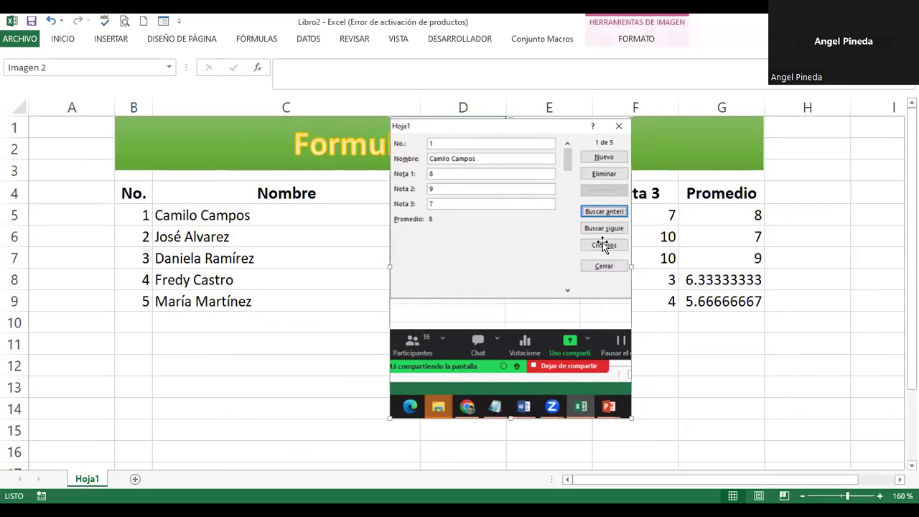
- Crop off the taskbar and sharing bar, then place the screenshot right of the table
left_click(626, 41)
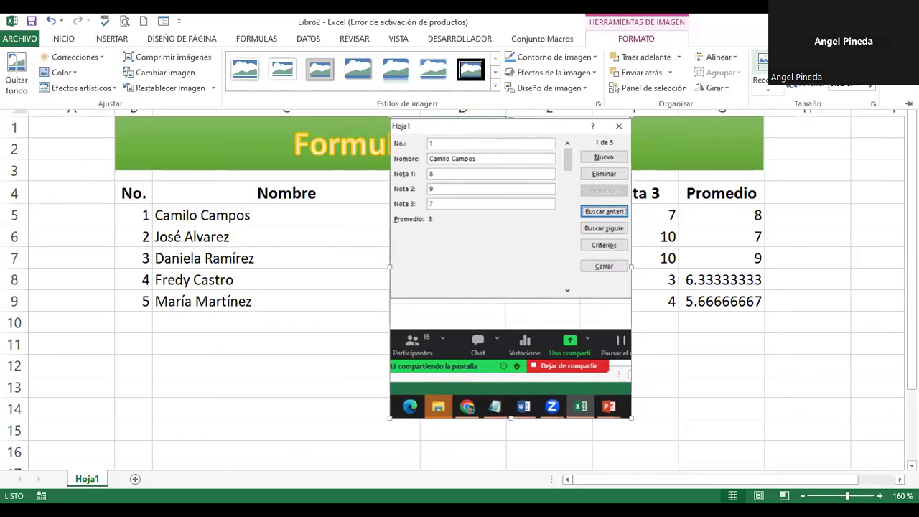
left_click(760, 65)
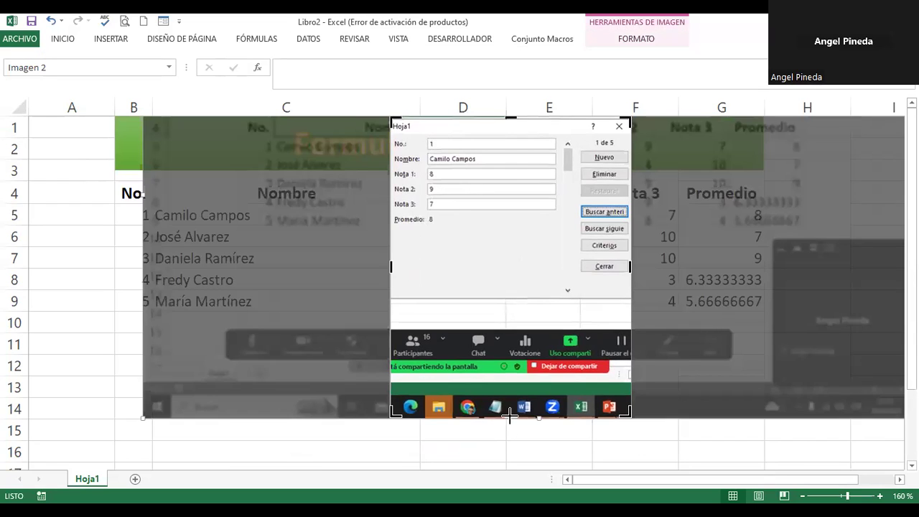
left_click_drag(510, 415, 499, 310)
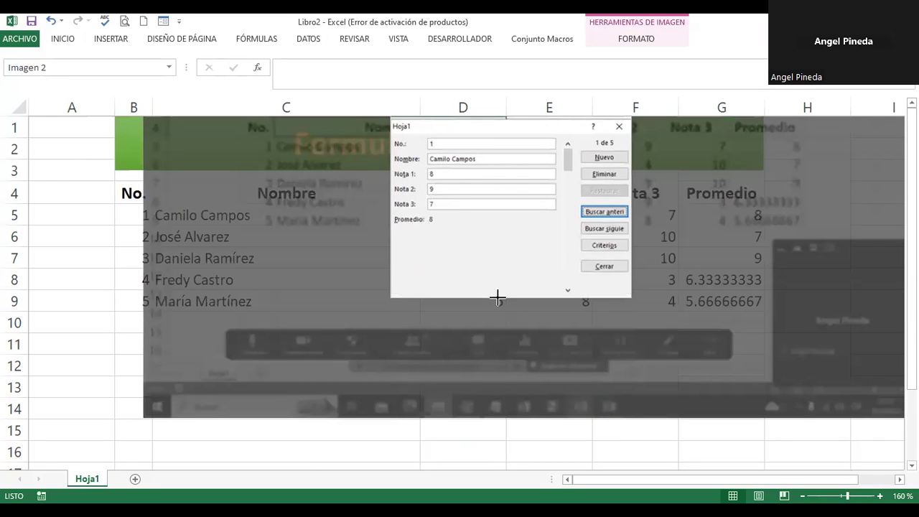
left_click(117, 300)
left_click_drag(449, 199, 697, 276)
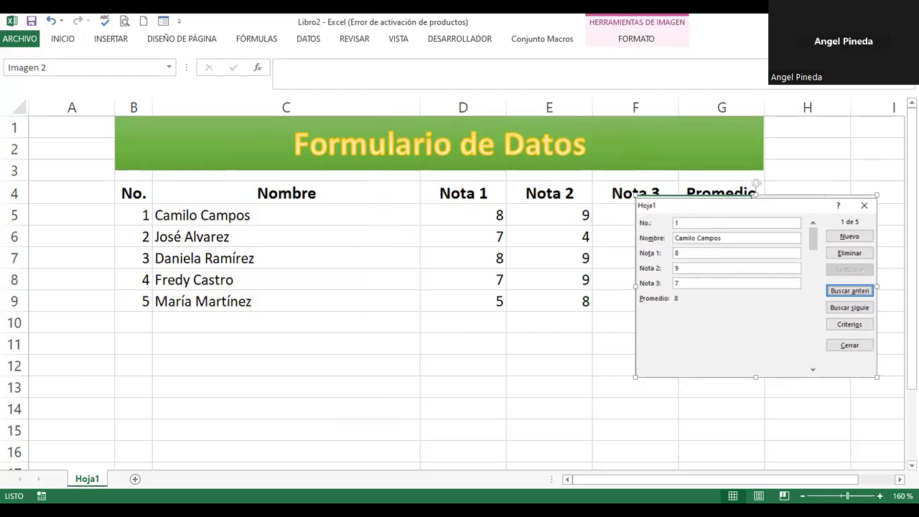
- Zoom out, drag the form screenshot under the table and enlarge it from its corner
left_click(803, 496)
left_click(803, 496)
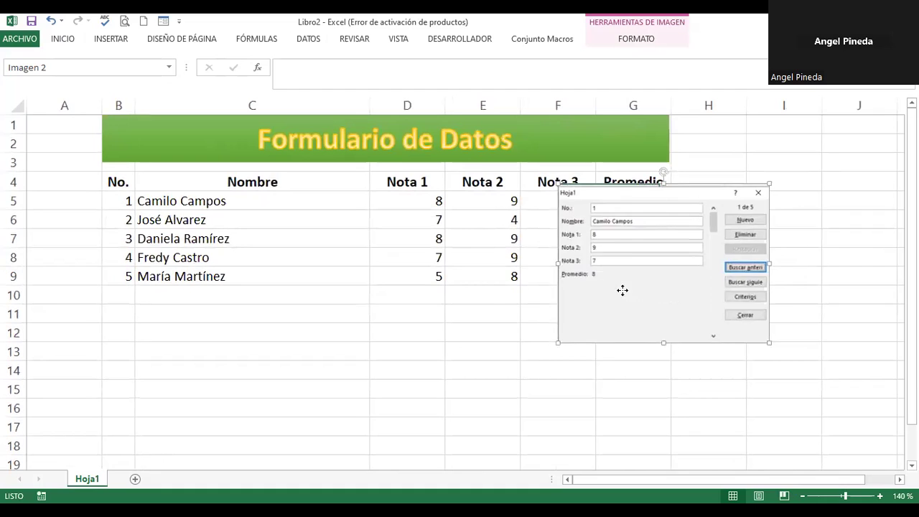
left_click_drag(623, 290, 761, 240)
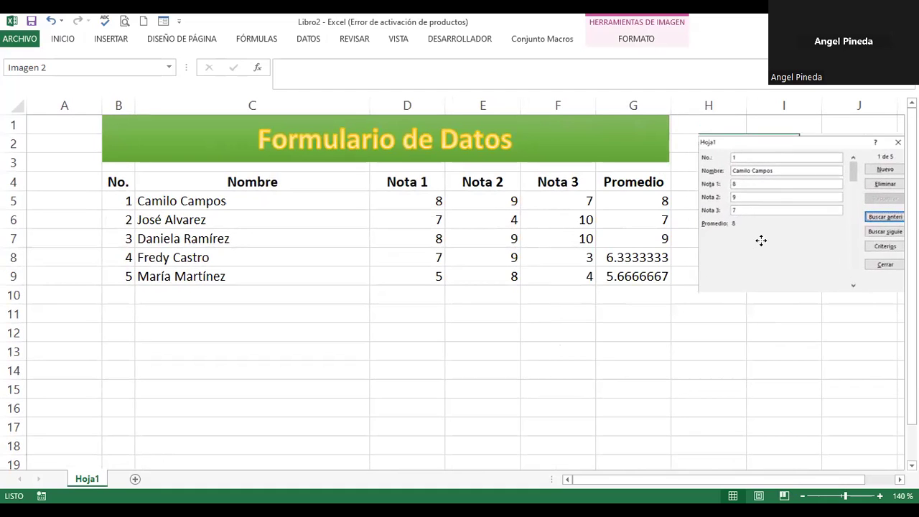
left_click_drag(761, 240, 585, 415)
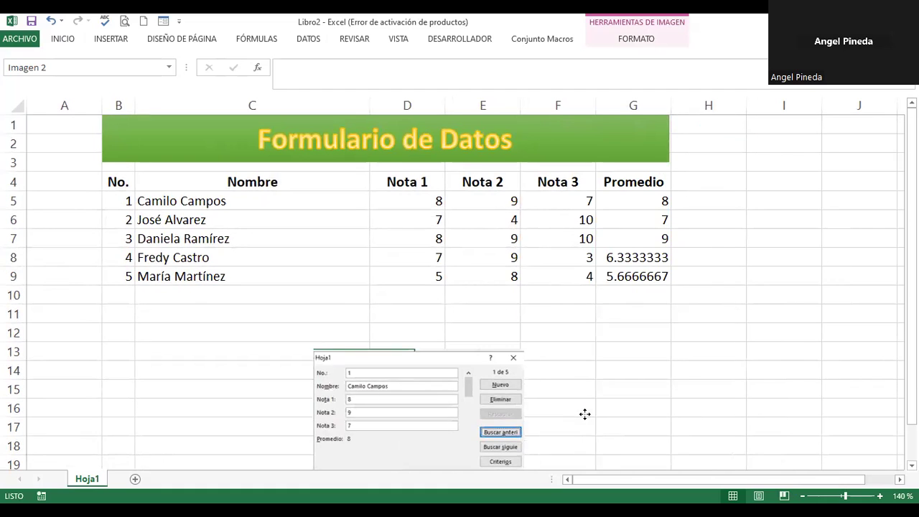
left_click_drag(376, 464, 242, 409)
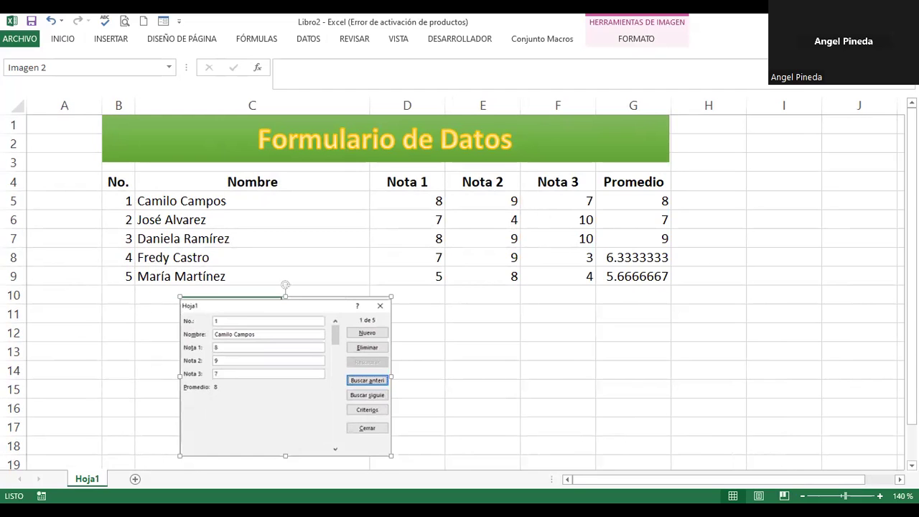
left_click(802, 496)
left_click(802, 496)
left_click(803, 496)
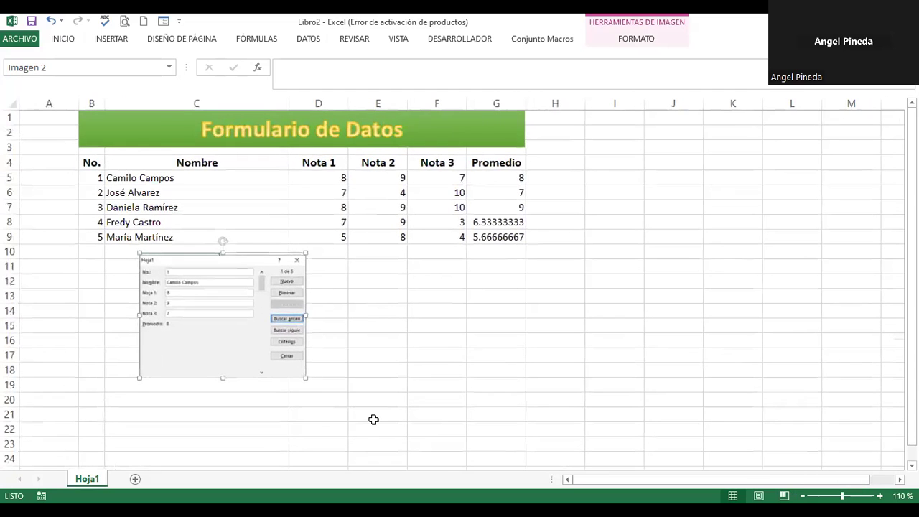
left_click_drag(306, 378, 333, 415)
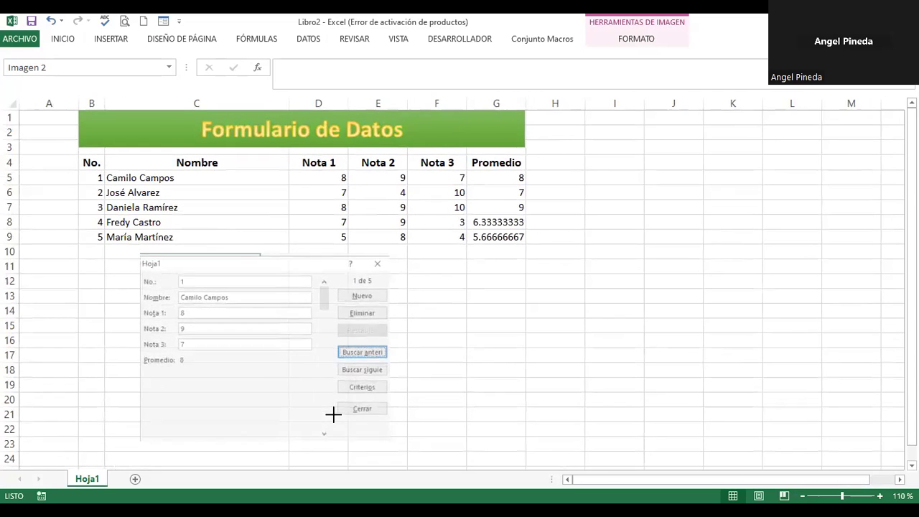
left_click_drag(338, 330, 405, 329)
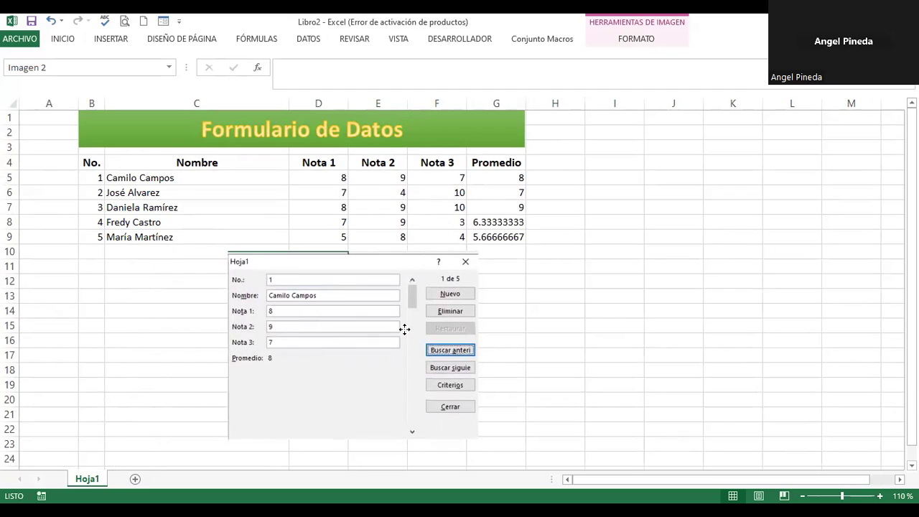
left_click(659, 206)
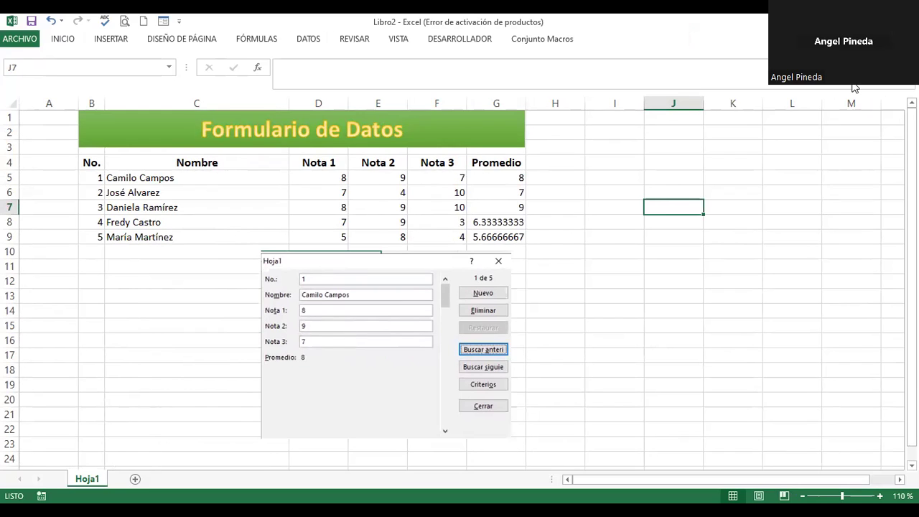
- Select the student table from B4 across to G4 and down to row 9
left_click(86, 162)
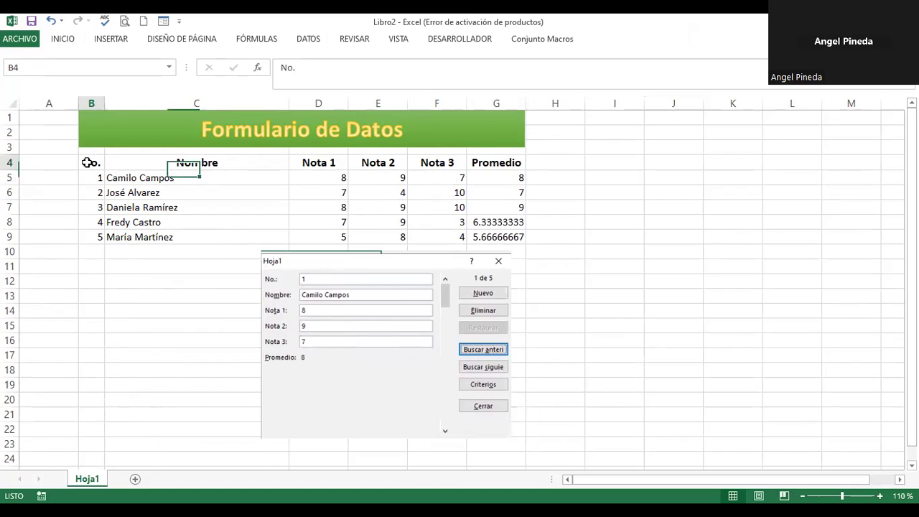
key("ctrl+shift+Right")
key("ctrl+shift+Right")
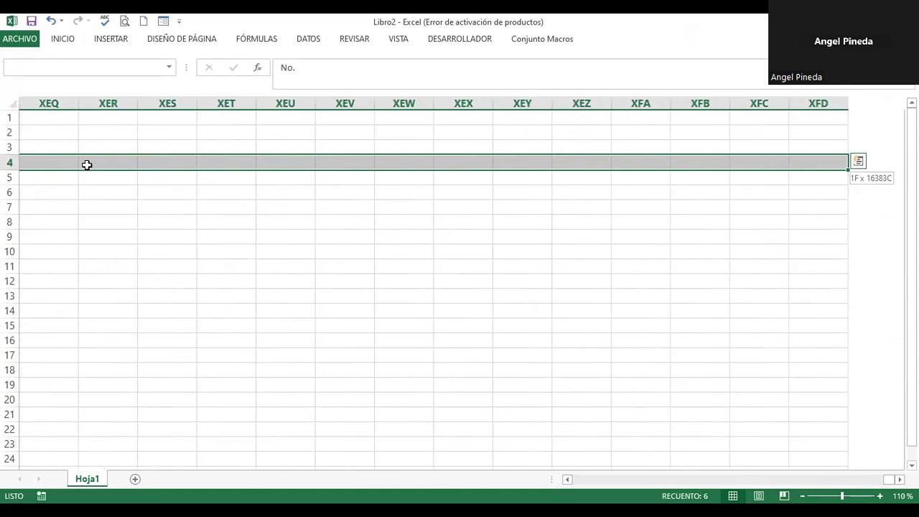
key("Home")
left_click(85, 164)
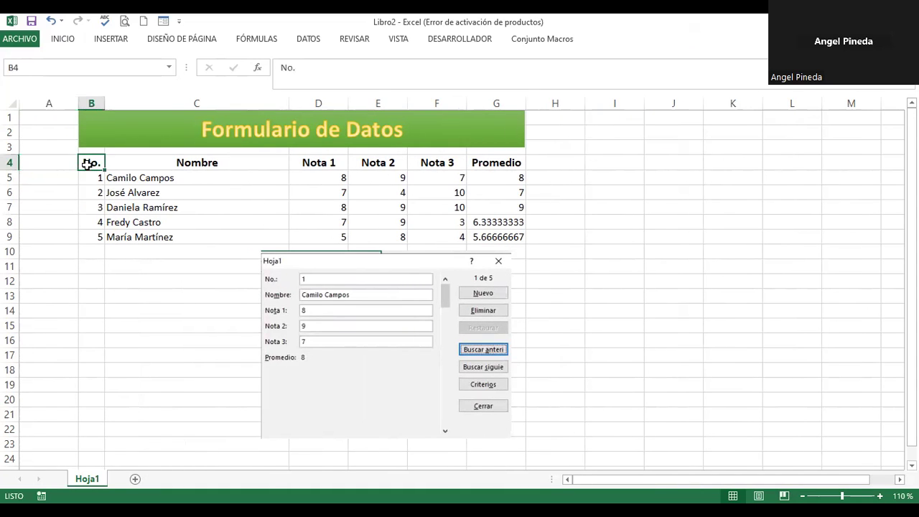
key("ctrl+shift+Right")
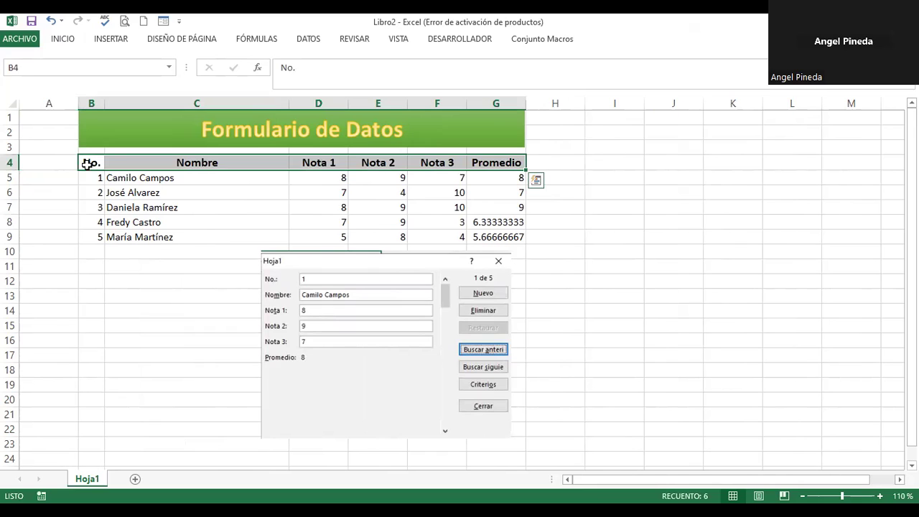
key("ctrl+shift+Down")
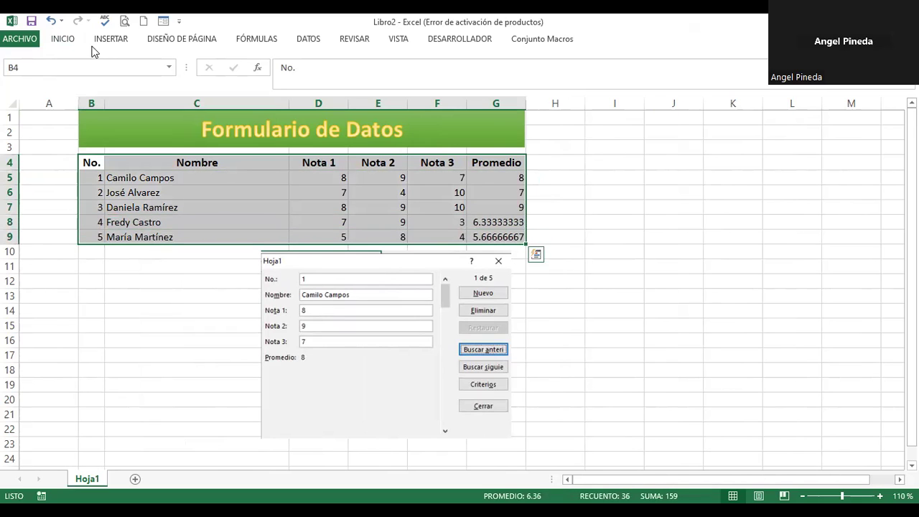
- In Format Cells > Border, apply dark green top and bottom borders to B4:G9
left_click(65, 40)
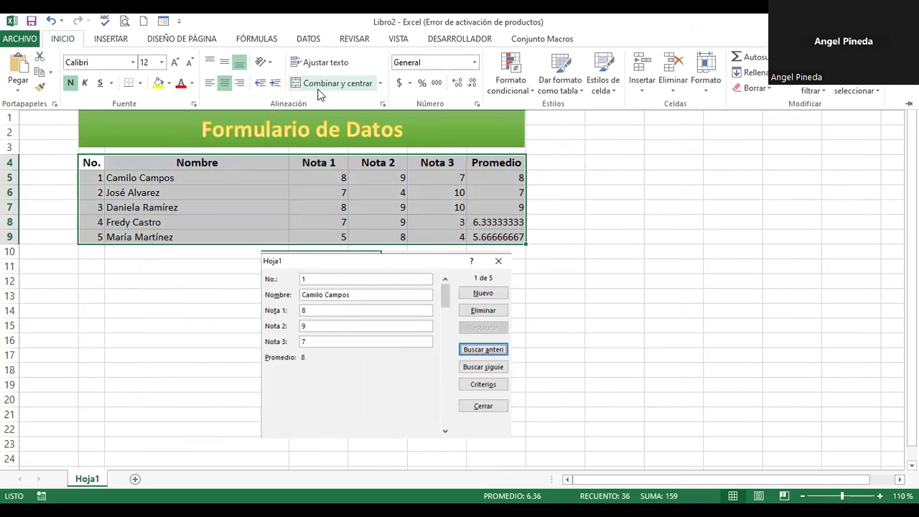
left_click(383, 104)
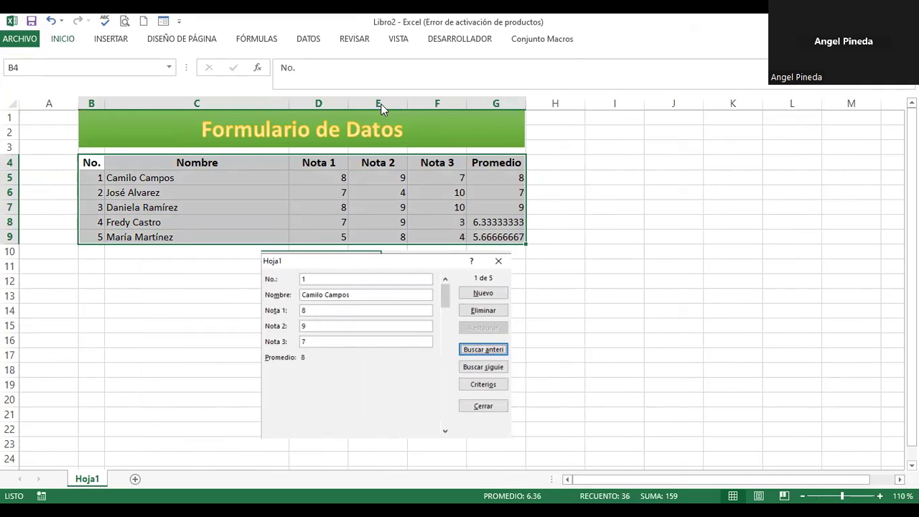
left_click(384, 164)
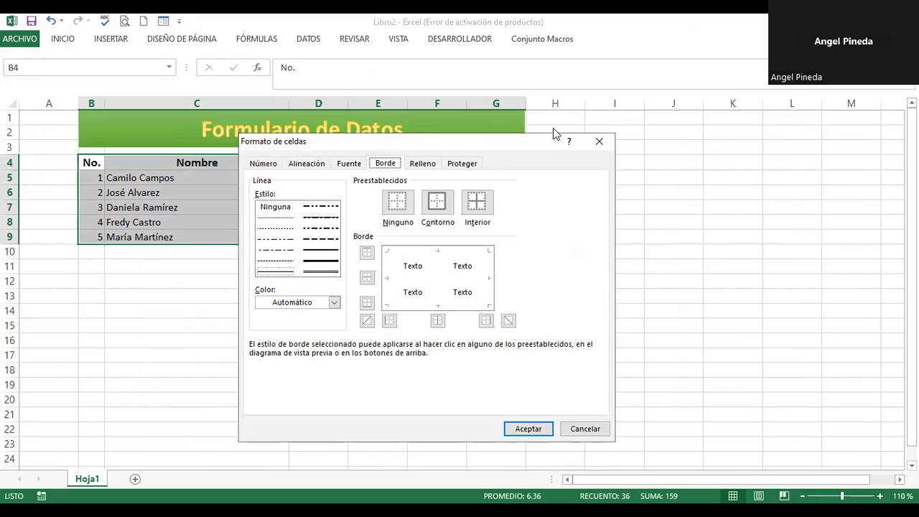
left_click(557, 271)
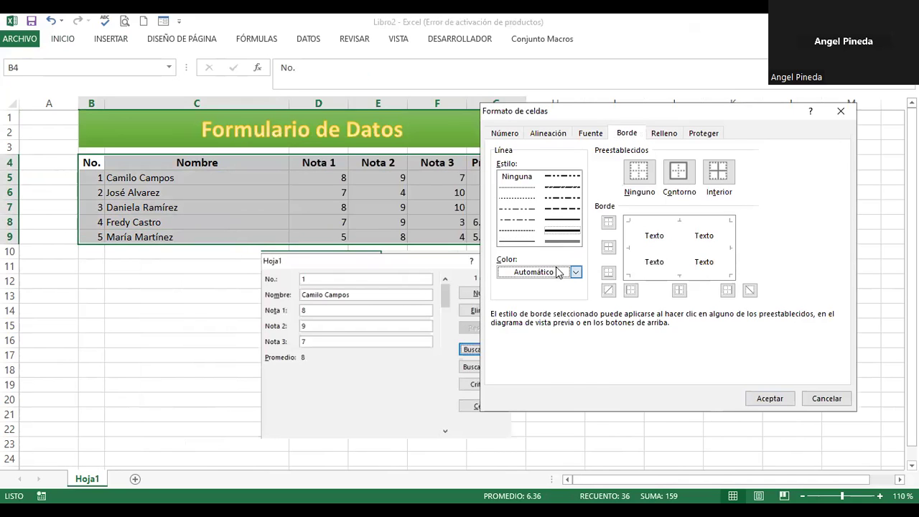
left_click(557, 271)
left_click(607, 368)
left_click(680, 221)
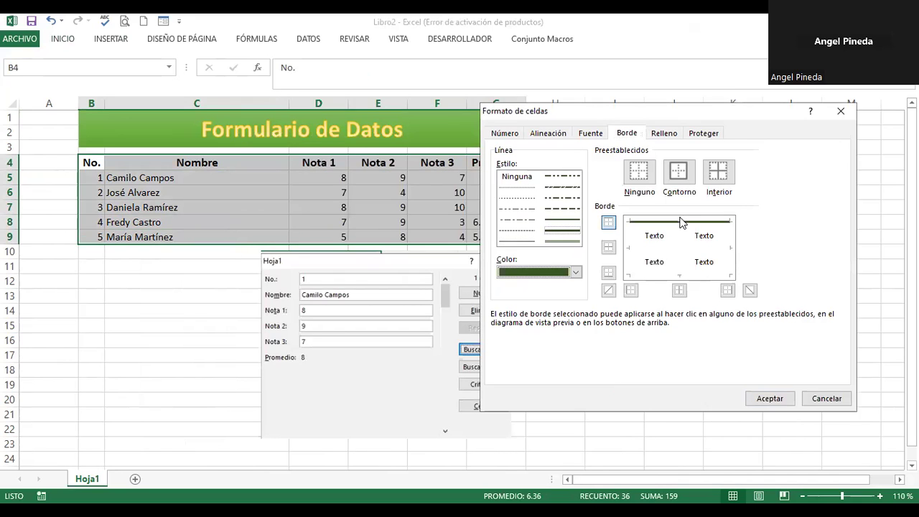
left_click(686, 275)
left_click_drag(770, 399, 649, 307)
left_click(649, 308)
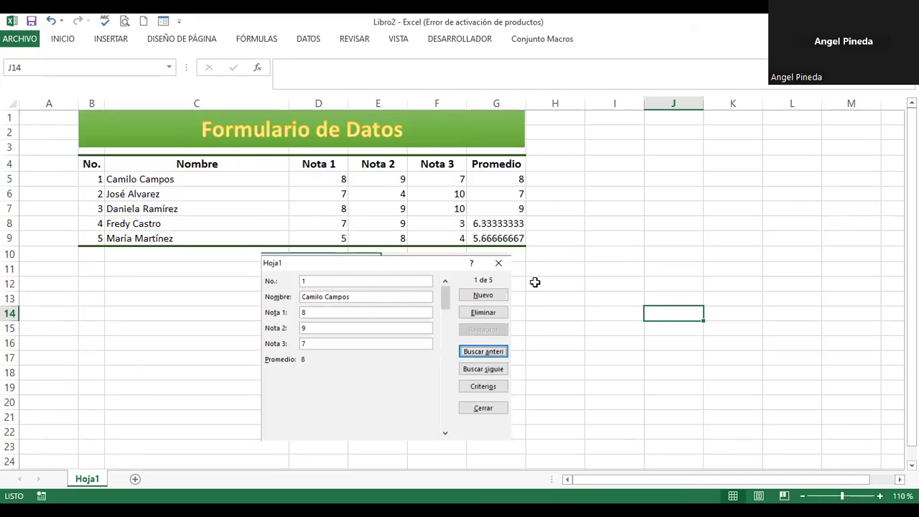
- Nudge the form screenshot left and center the grades in columns D to F
left_click(390, 304)
left_click_drag(390, 304, 371, 277)
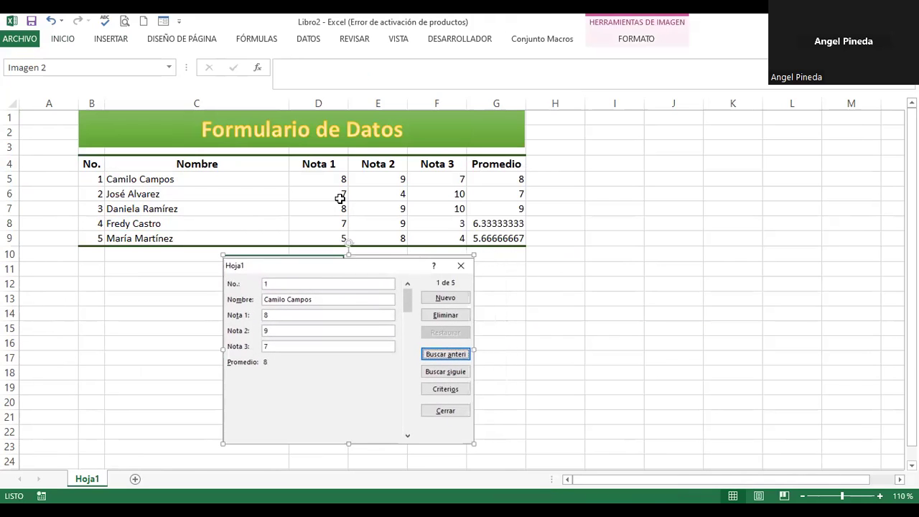
mouse_move(332, 180)
left_mouse_down()
mouse_move(458, 226)
mouse_move(460, 237)
left_mouse_up()
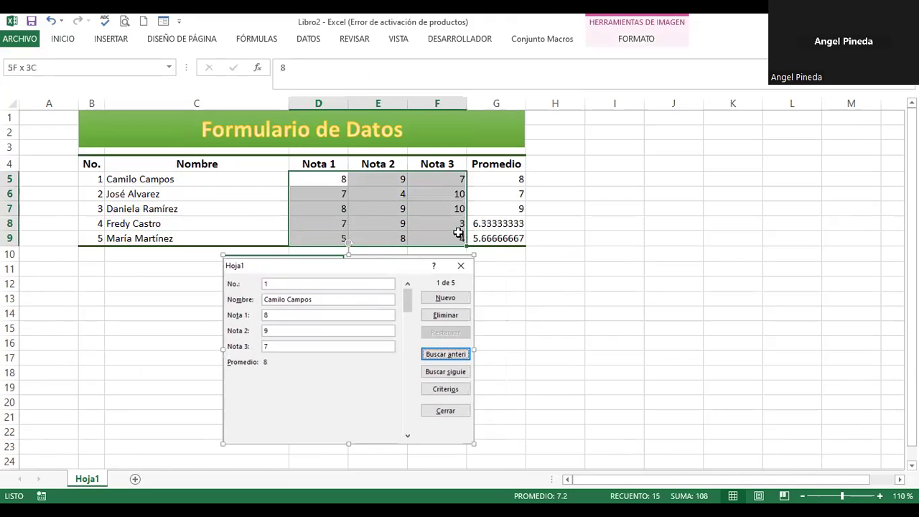
left_click(63, 39)
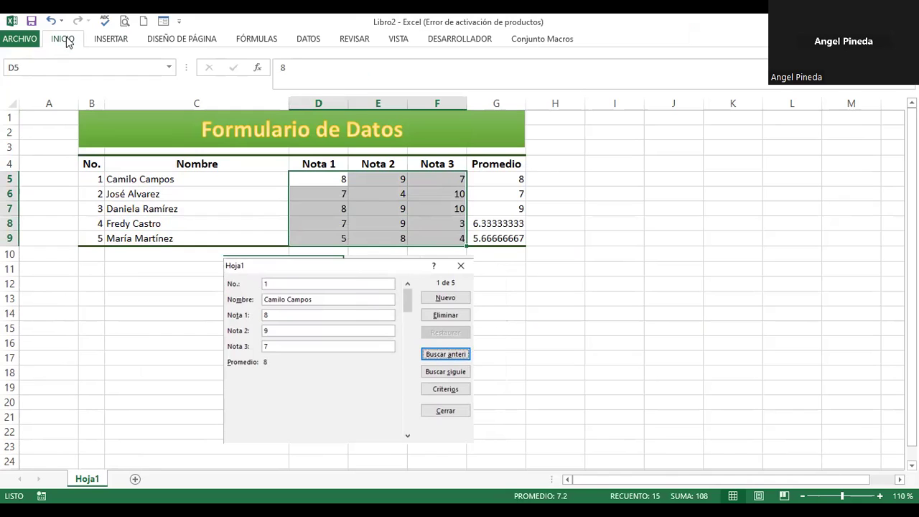
left_click(224, 83)
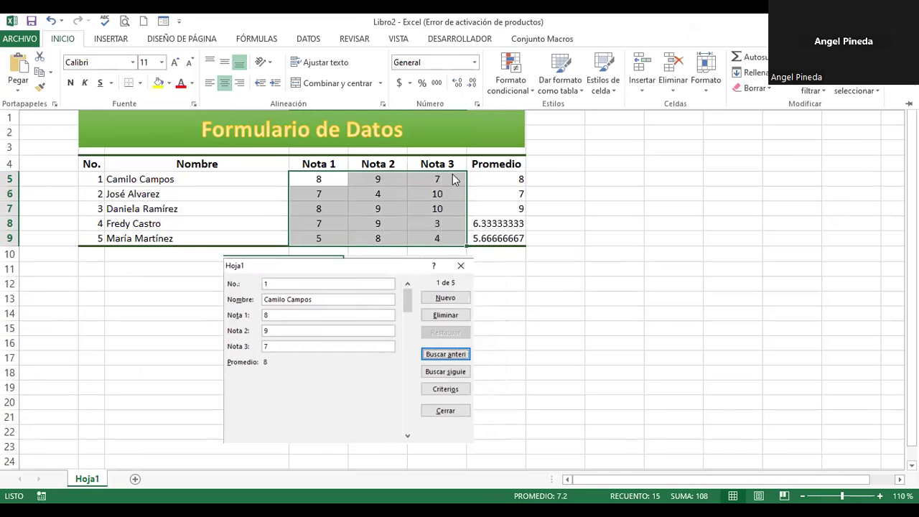
- Format the Promedio averages G5:G9 with one decimal, bold and a yellow fill
left_click_drag(496, 181, 509, 242)
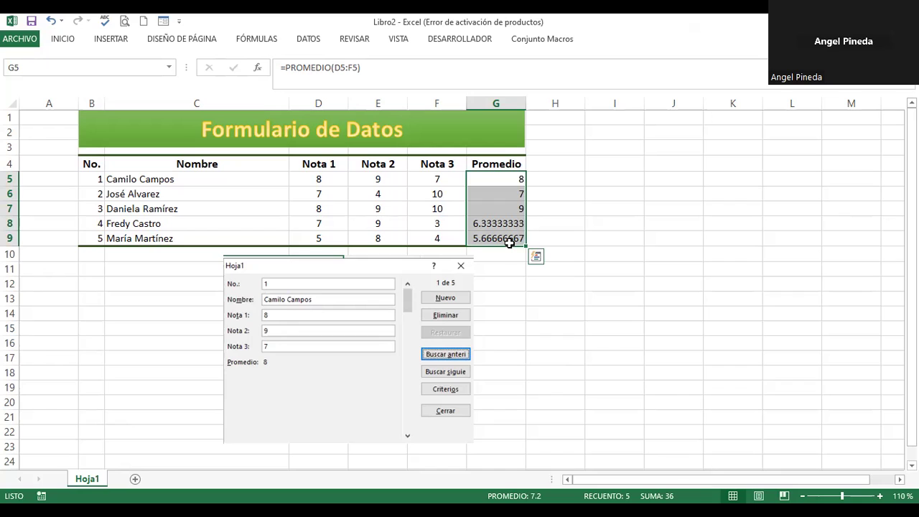
left_click(61, 39)
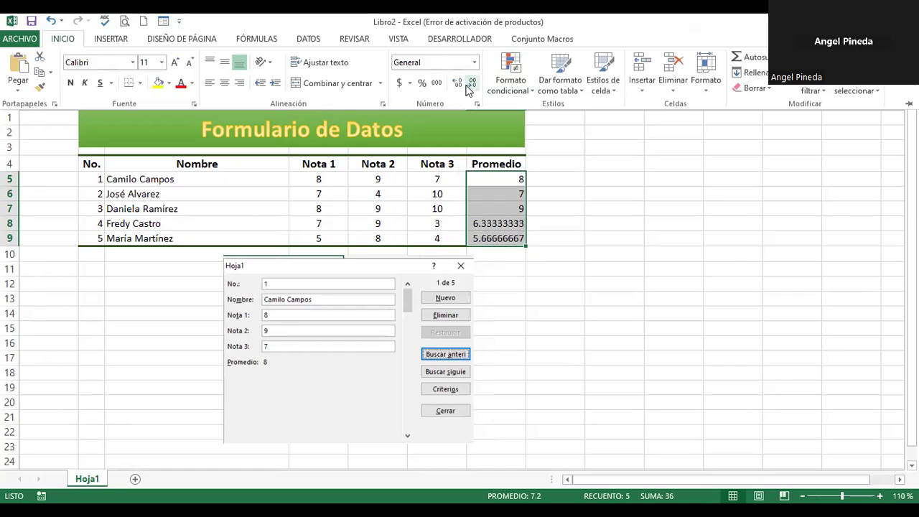
left_click(468, 87)
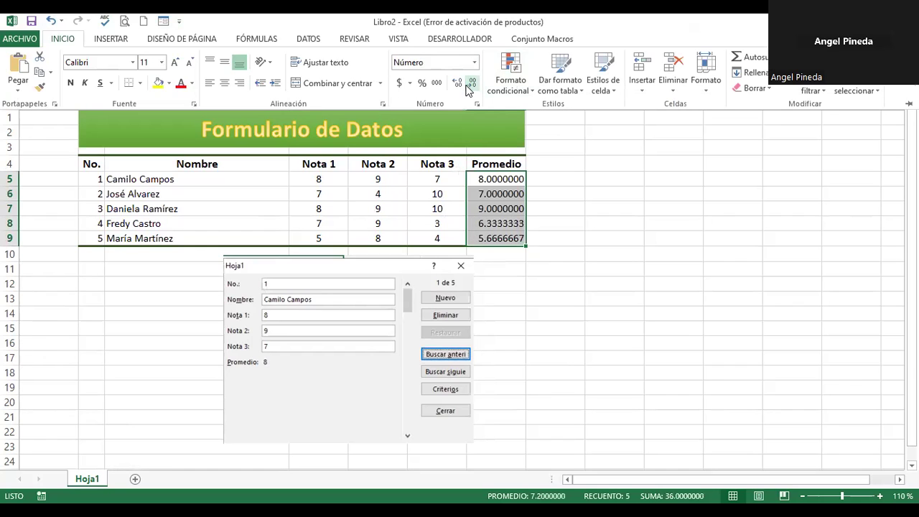
left_click(468, 86)
left_click(468, 86)
left_click(468, 86)
left_click(468, 86)
left_click(468, 86)
left_click(468, 87)
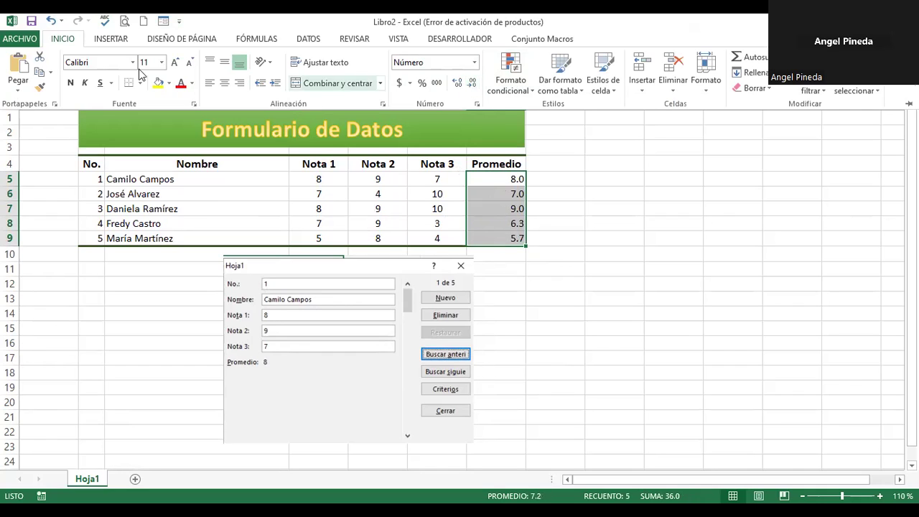
left_click(70, 83)
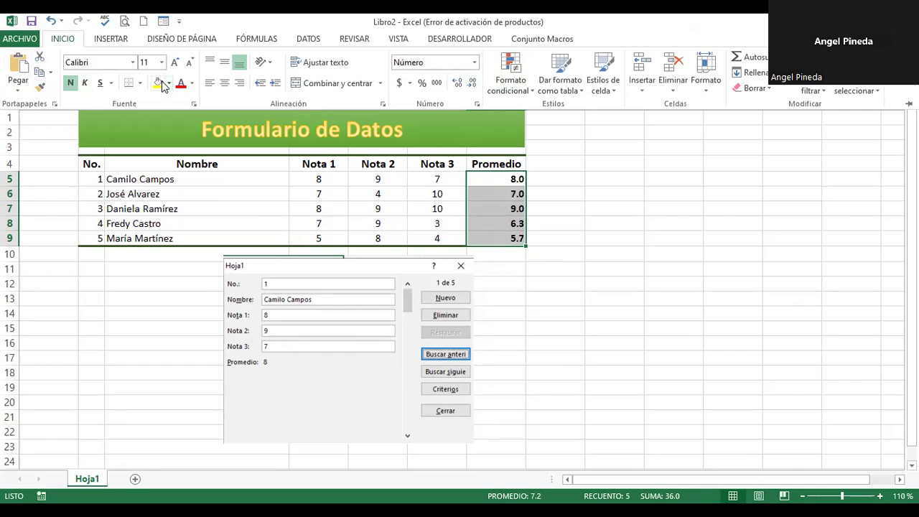
left_click(158, 83)
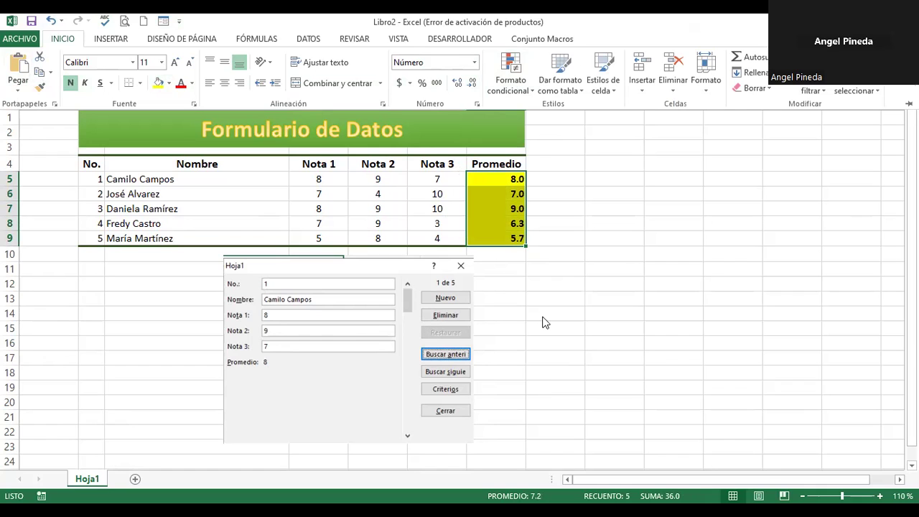
left_click(194, 165)
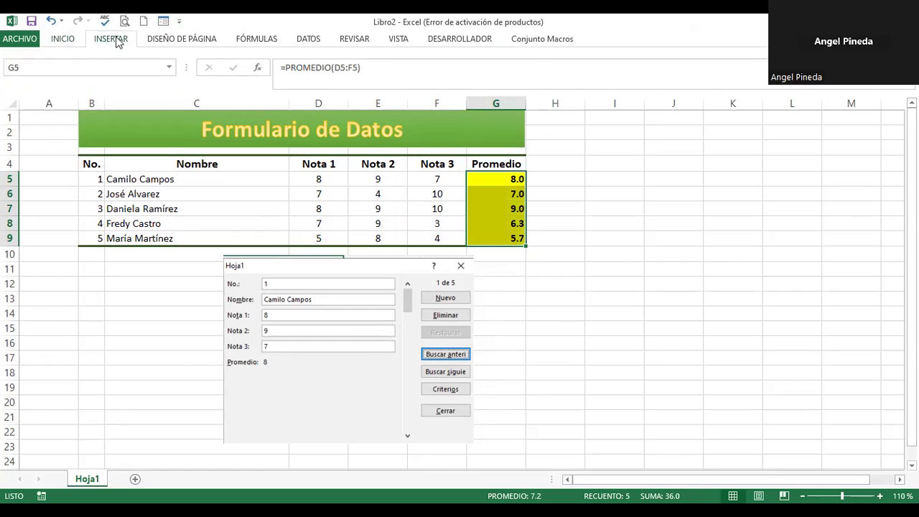
- Draw a left-and-up block arrow beside the data-form picture and shift the picture slightly left
left_click(112, 40)
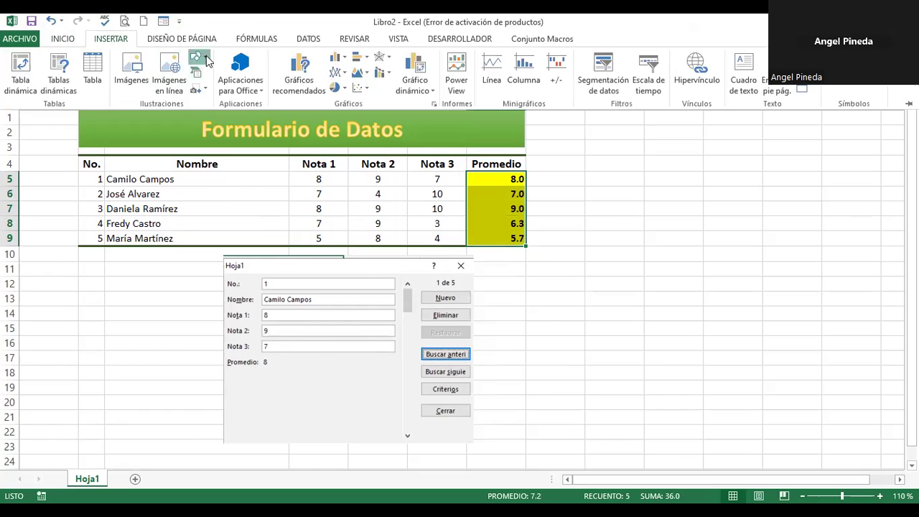
left_click(206, 57)
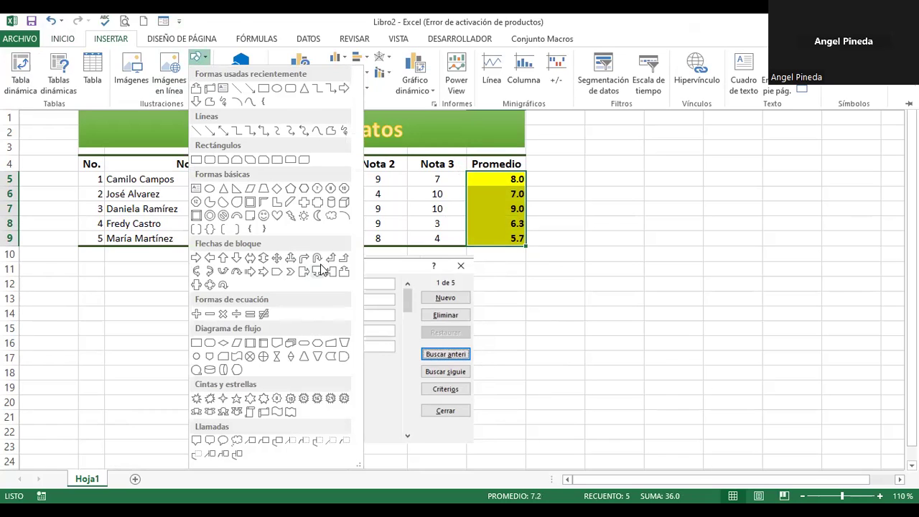
left_click(330, 257)
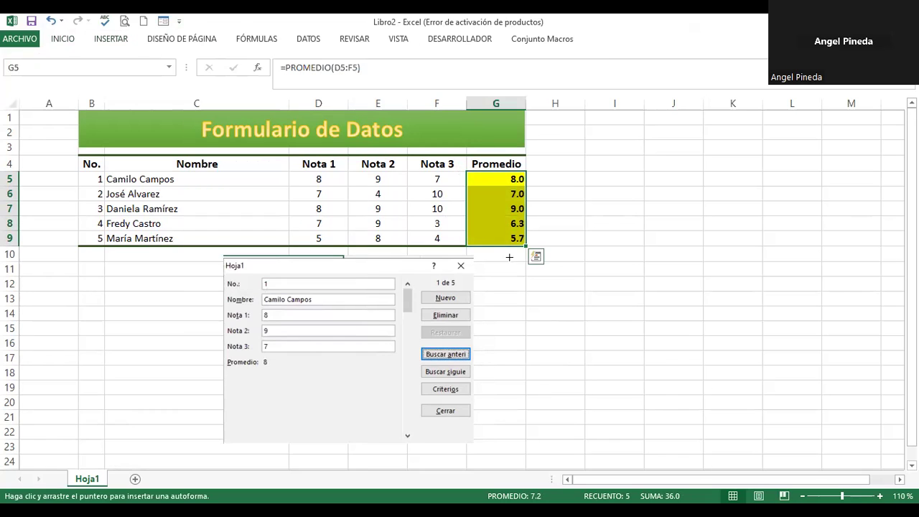
mouse_move(509, 262)
left_mouse_down()
mouse_move(483, 392)
mouse_move(446, 407)
left_mouse_up()
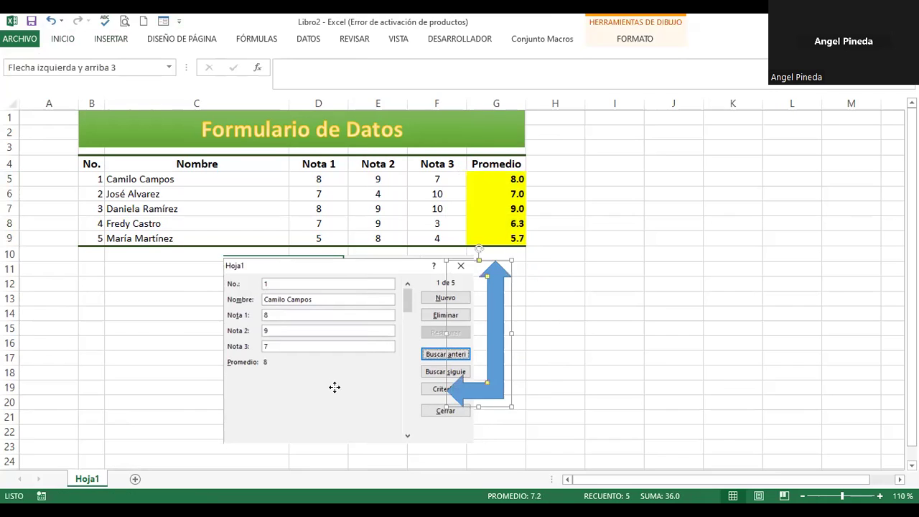
left_click_drag(335, 386, 294, 386)
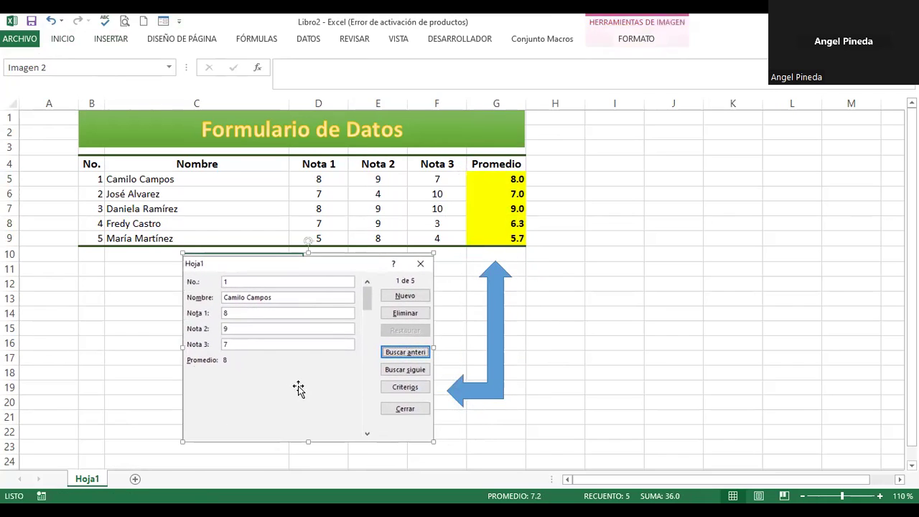
- Give the form picture a black-frame style with a thinner outline, then adjust the blue arrow
left_click(632, 41)
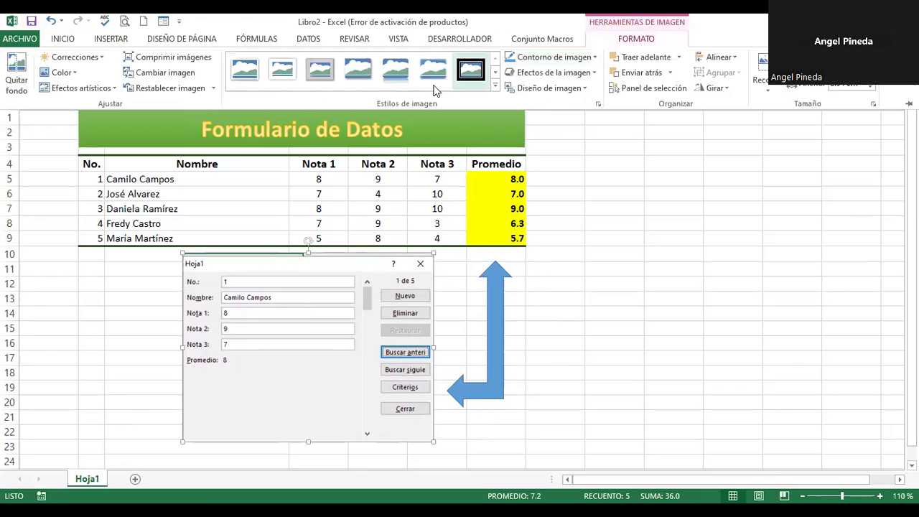
left_click(495, 85)
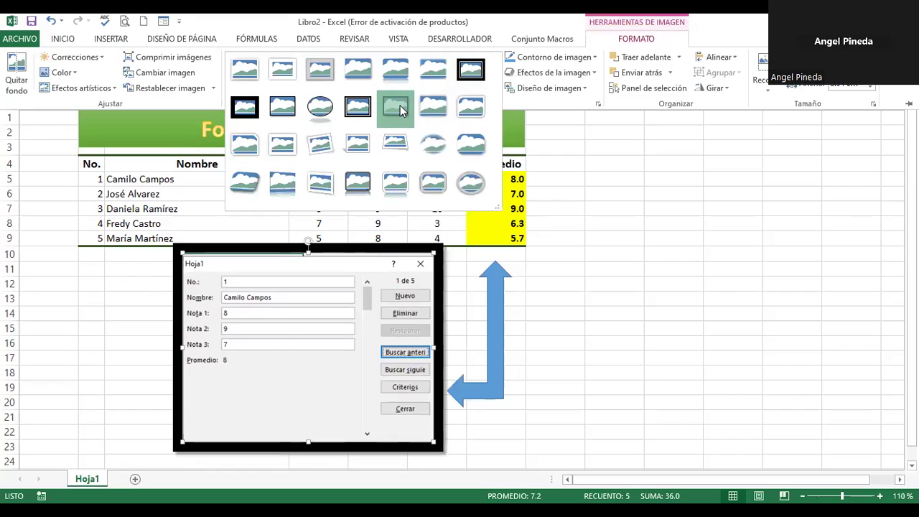
left_click(400, 109)
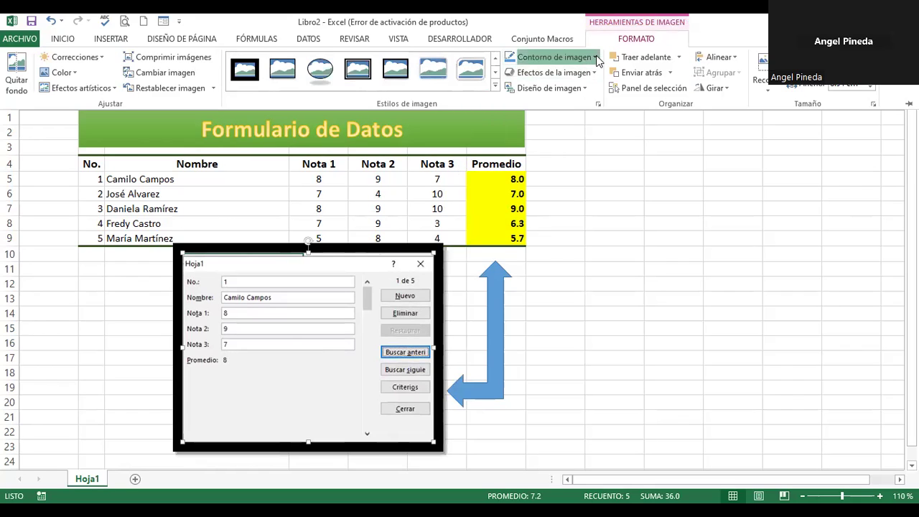
left_click(595, 58)
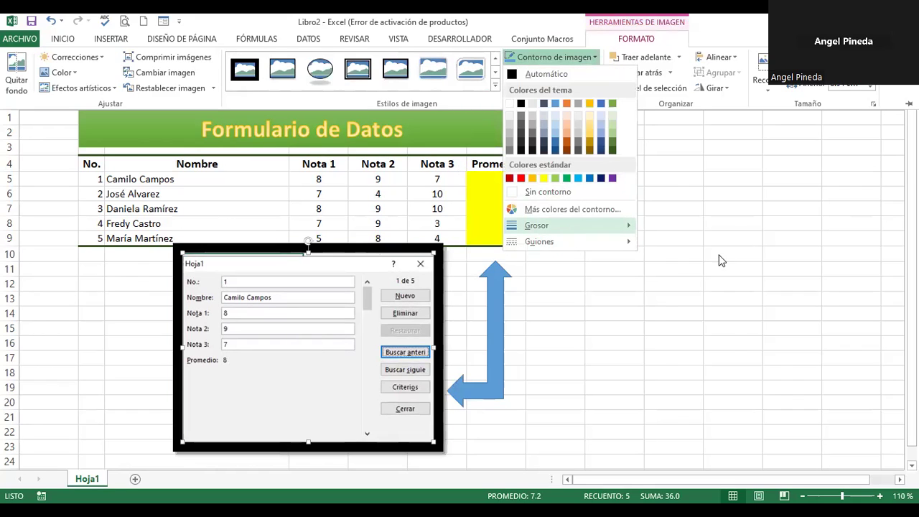
mouse_move(546, 225)
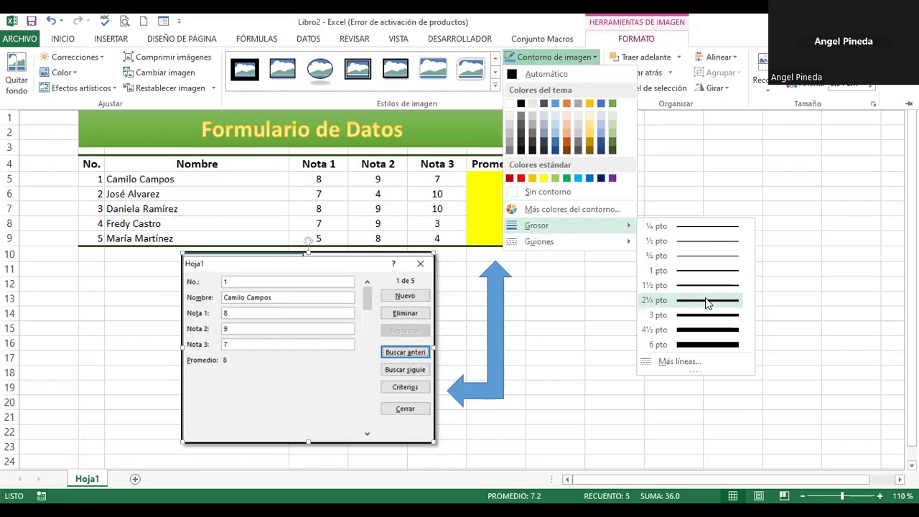
left_click(522, 329)
left_click(498, 331)
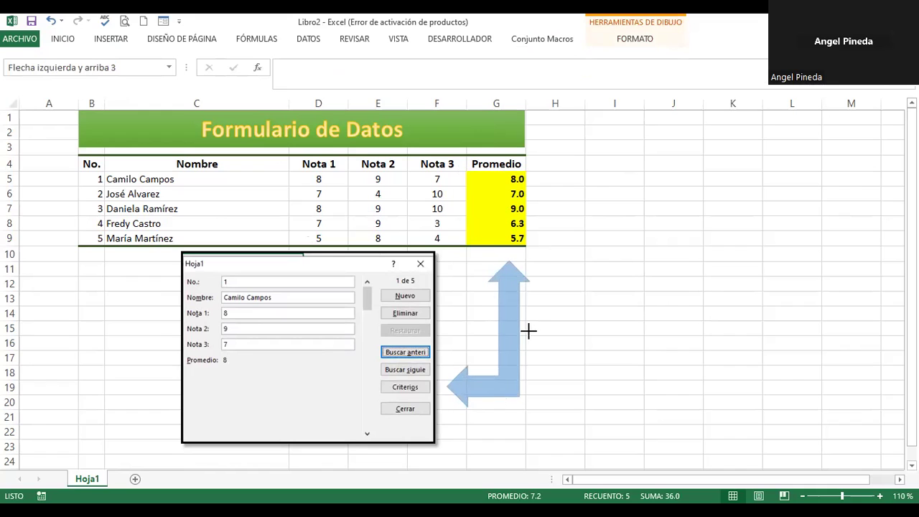
key("ctrl+z")
left_click(616, 322)
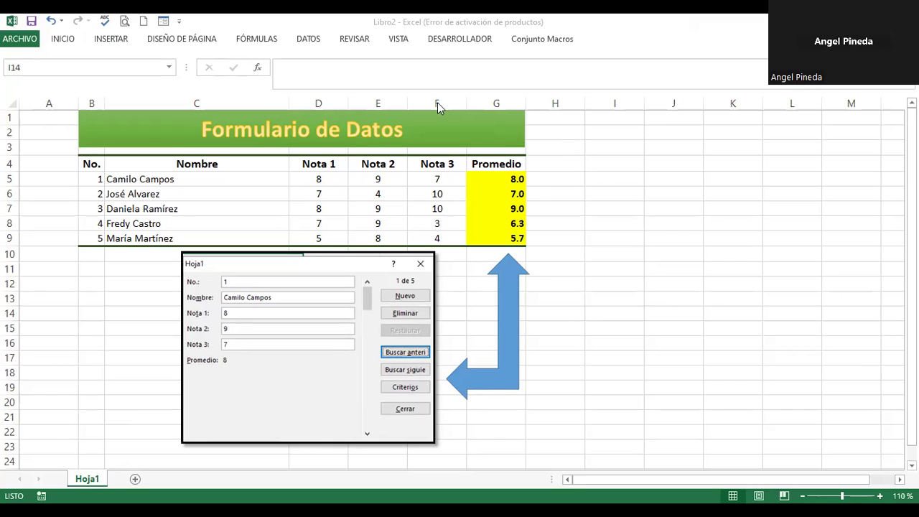
left_click(317, 161)
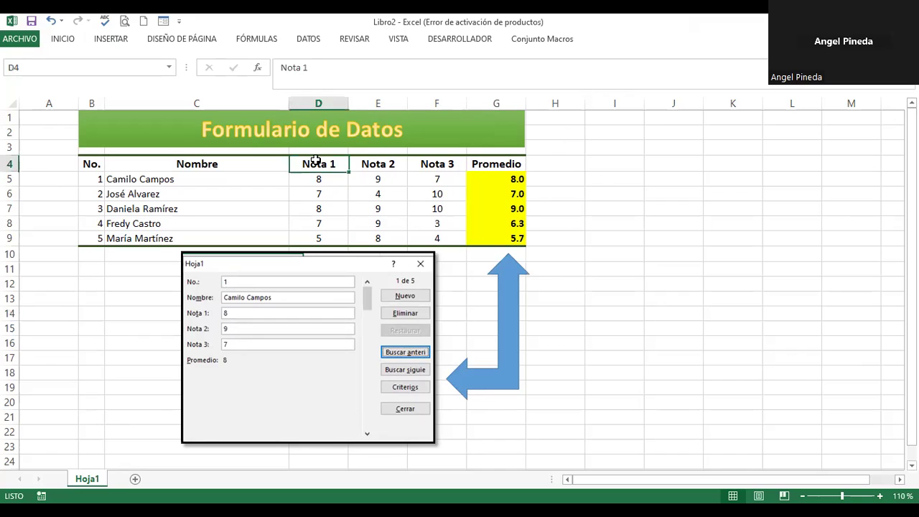
left_click(163, 23)
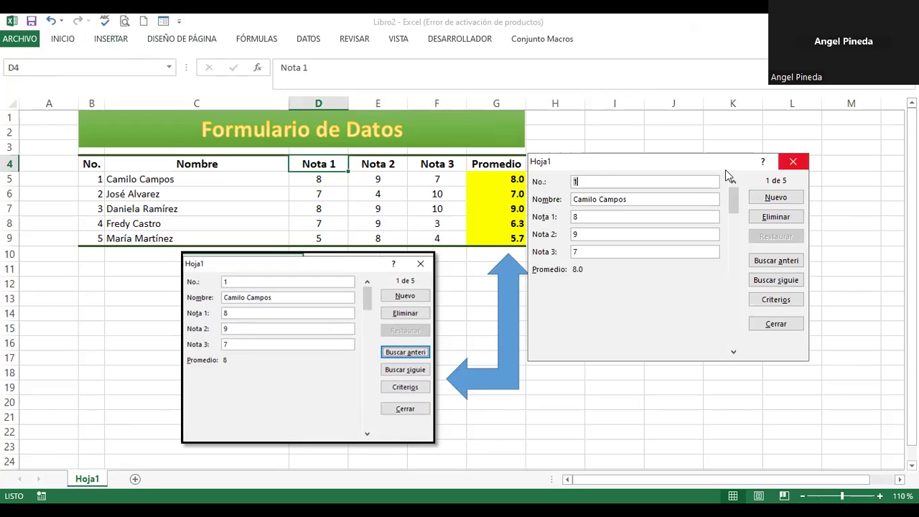
left_click(793, 161)
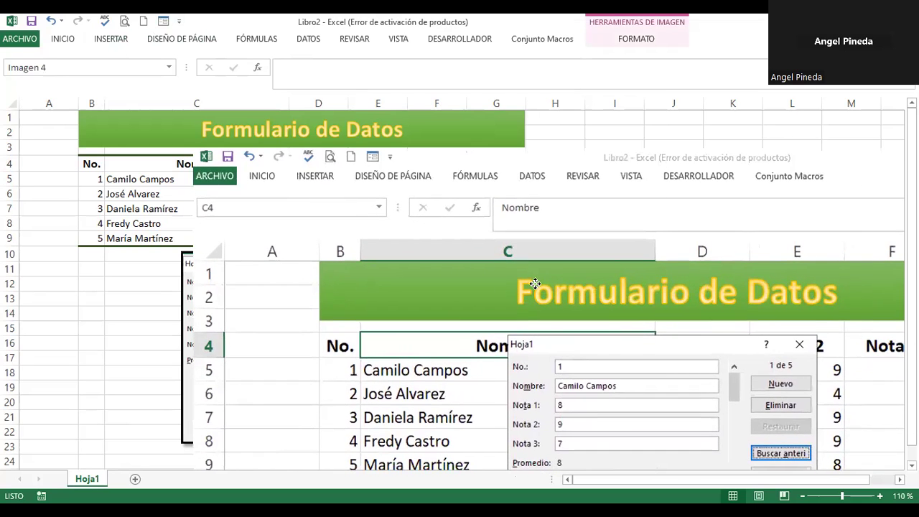
key("Delete")
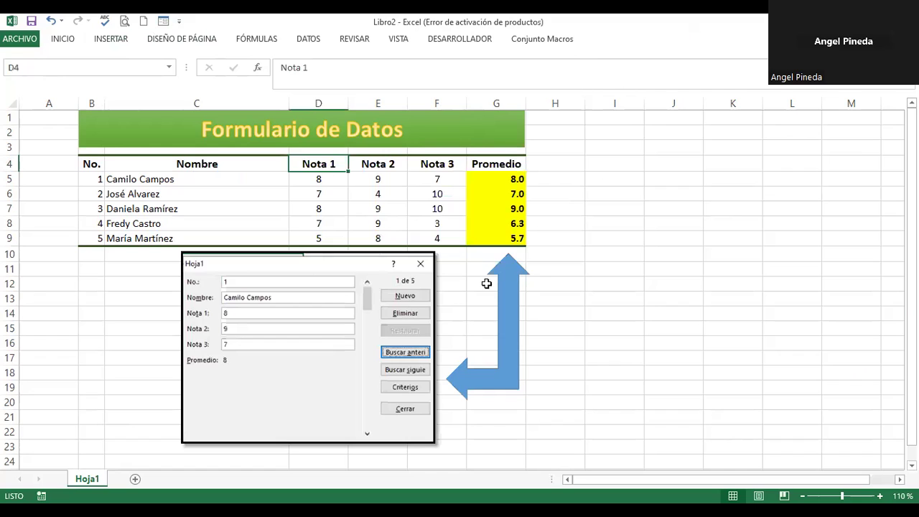
left_click(67, 41)
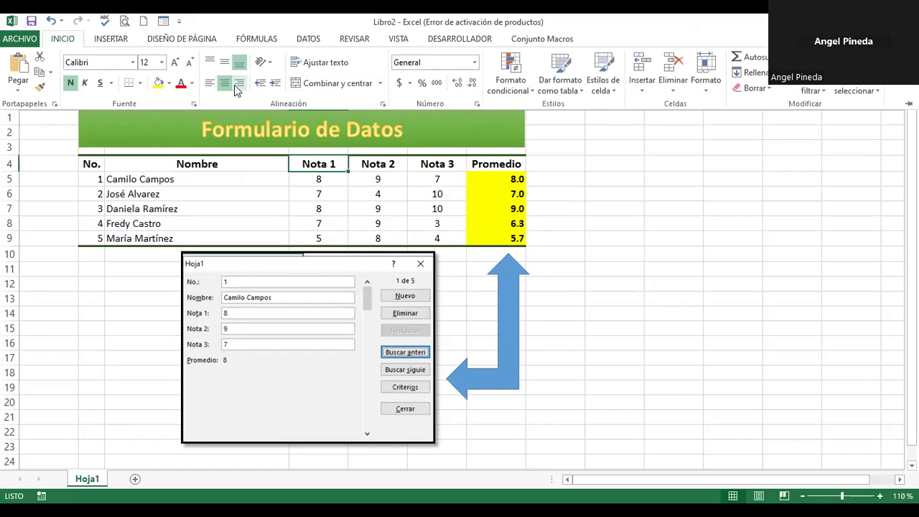
left_click(163, 22)
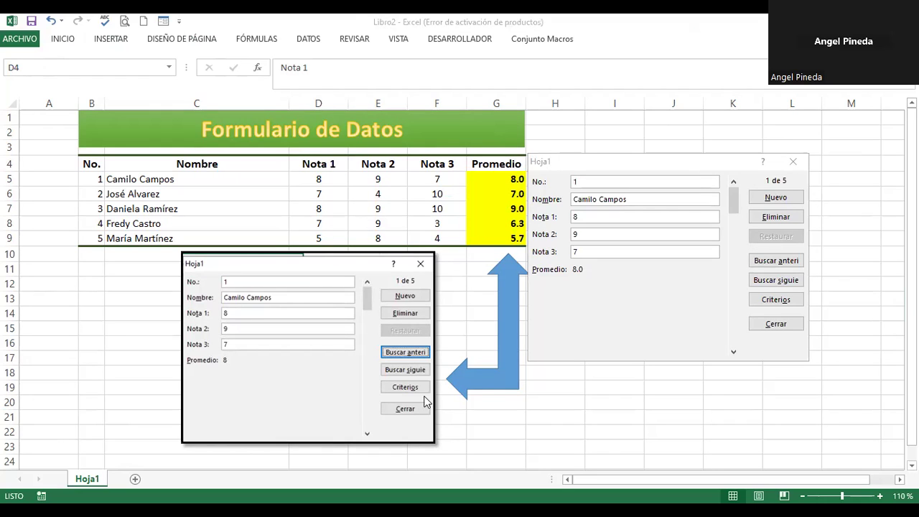
left_click(468, 159)
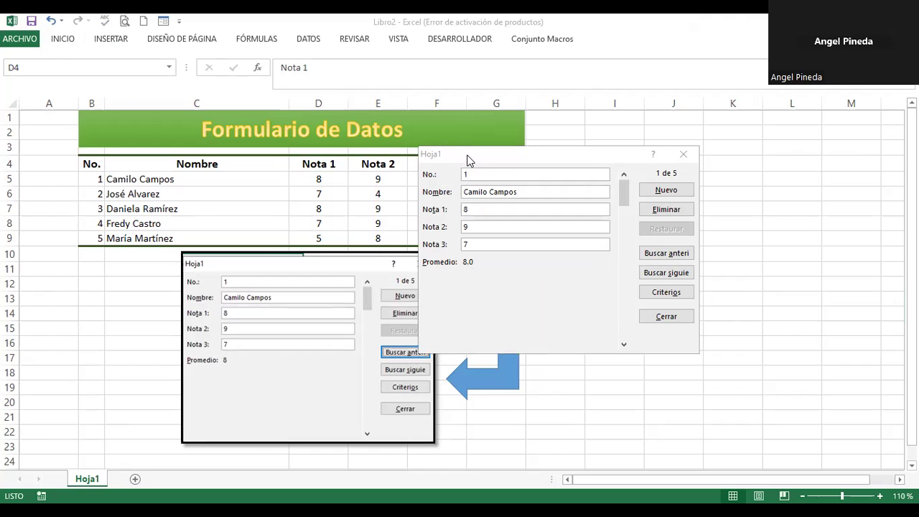
left_click(665, 219)
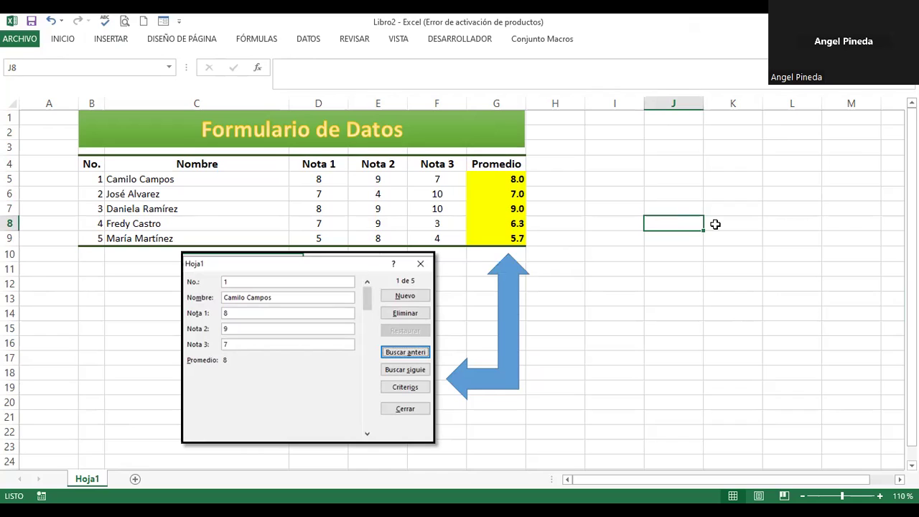
left_click(657, 330)
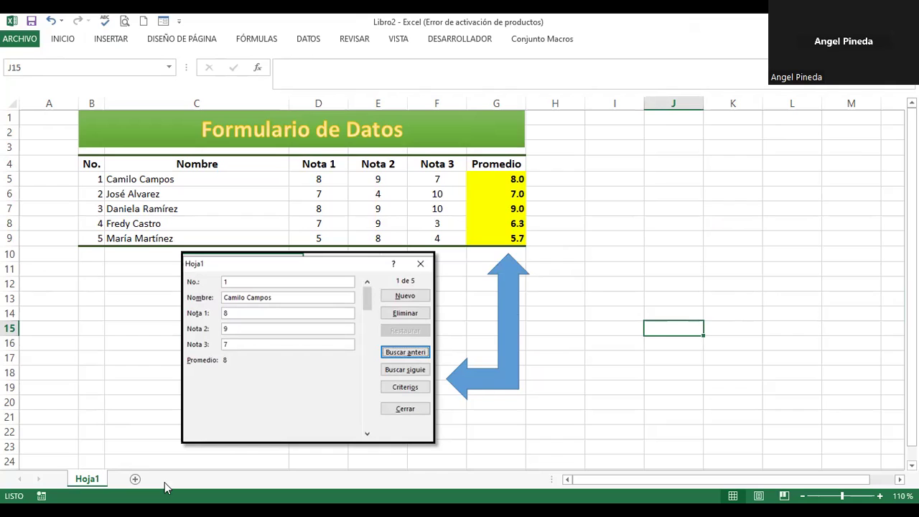
- Change the sheet tab name from Hoja1 to Notas
double_click(81, 478)
type("Notas")
key("Return")
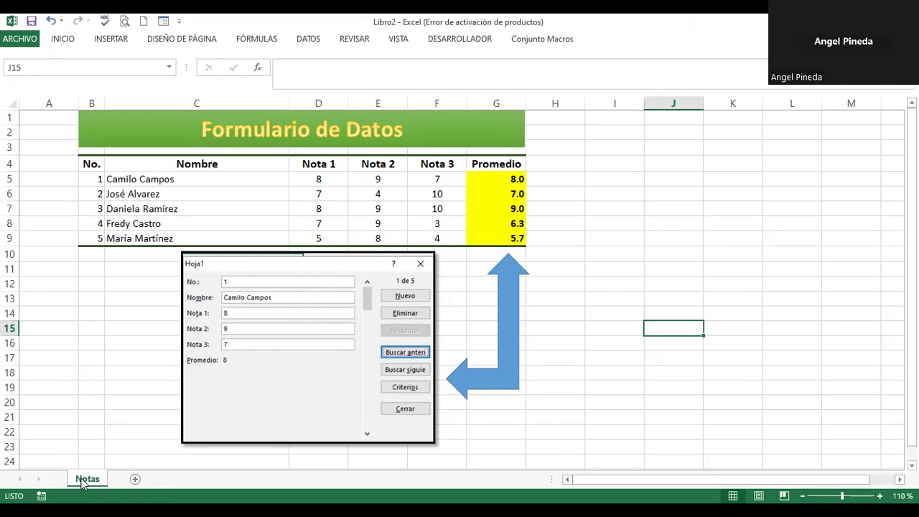
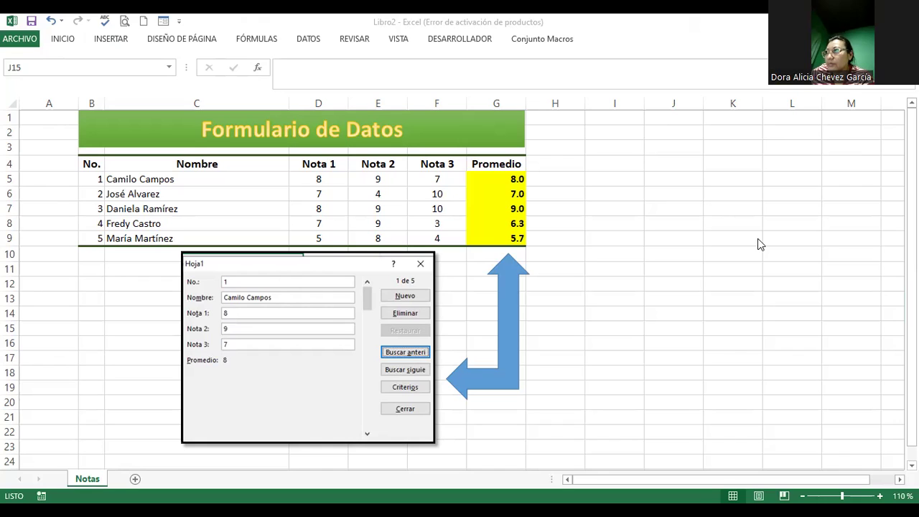
- Restyle the blue bent arrow beside the data form with the light orange shape style
left_click(513, 320)
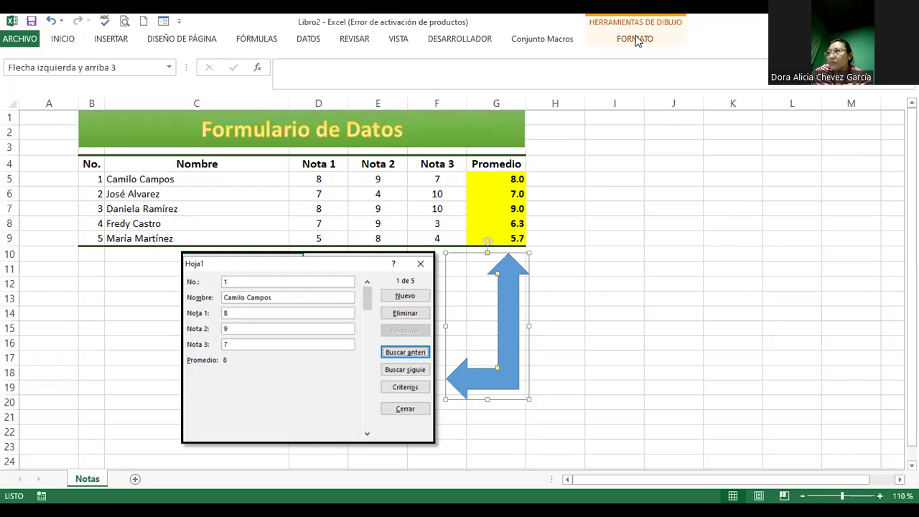
left_click(609, 44)
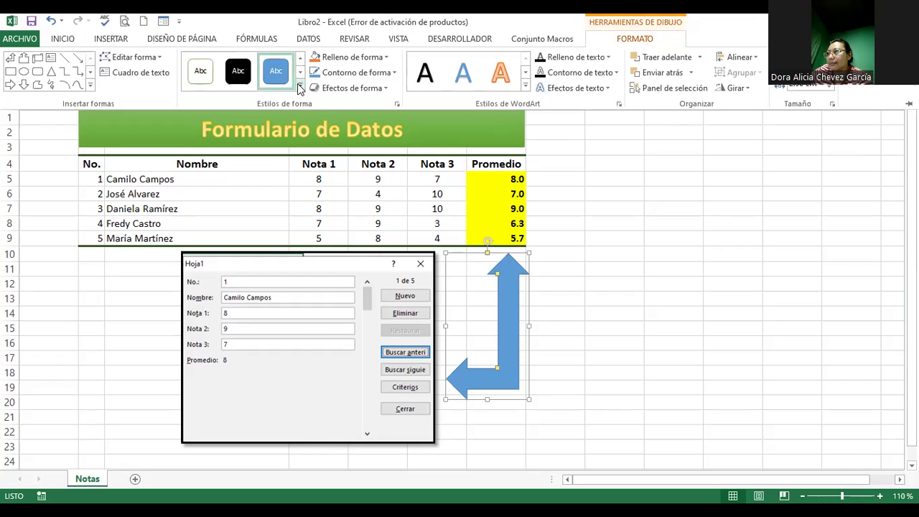
left_click(304, 85)
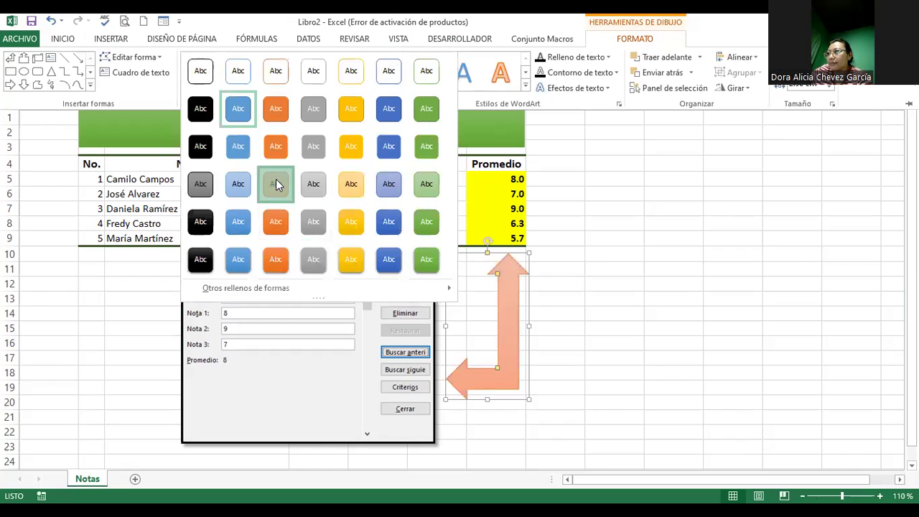
left_click(276, 184)
left_click(617, 298)
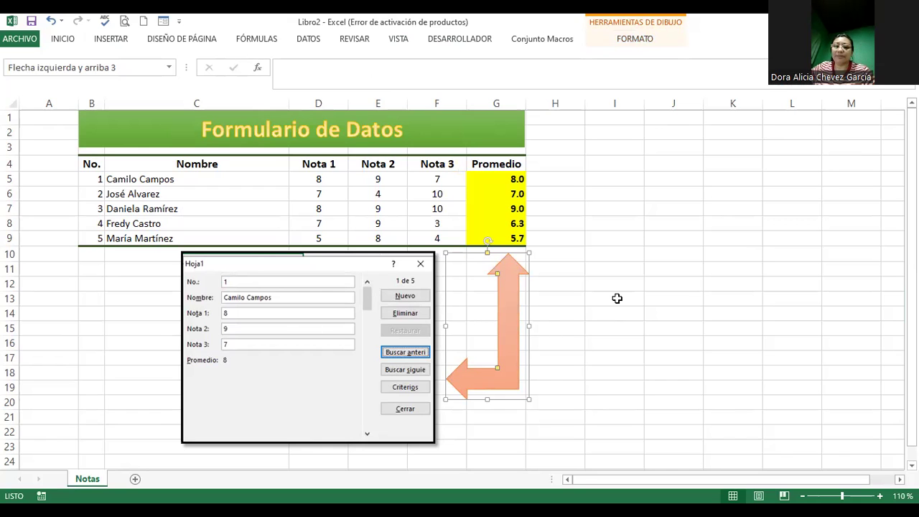
- Add a new worksheet named Productos
left_click(135, 479)
type("Productos")
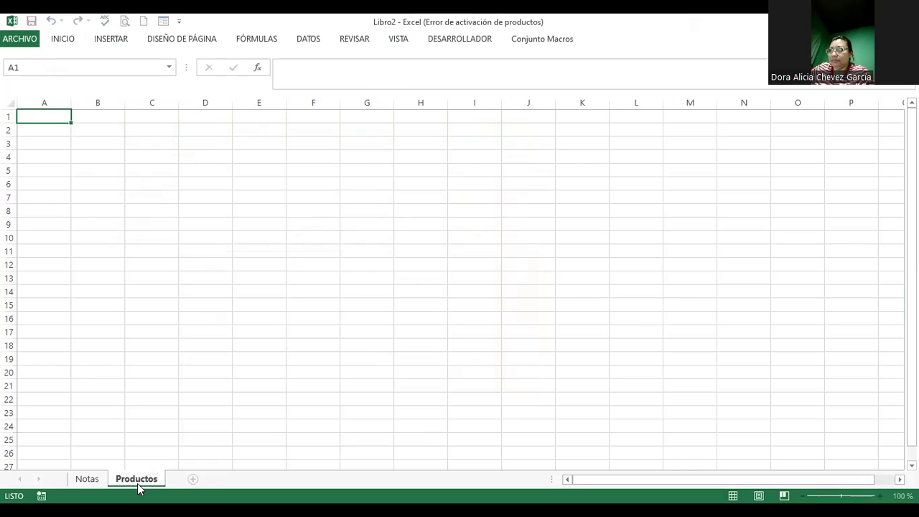
key("Return")
- Insert a 'Control de Ventas' WordArt title at 44 pt and move it to rows 2–4
left_click(112, 39)
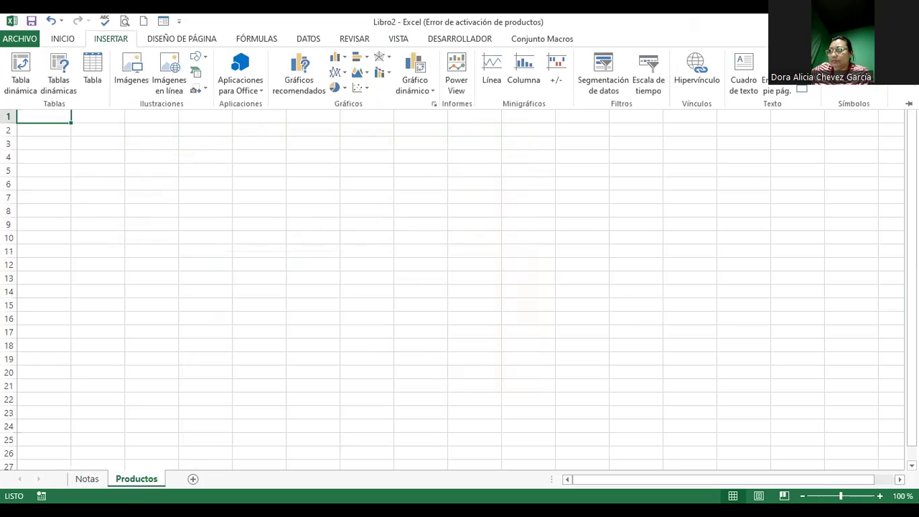
left_click(802, 76)
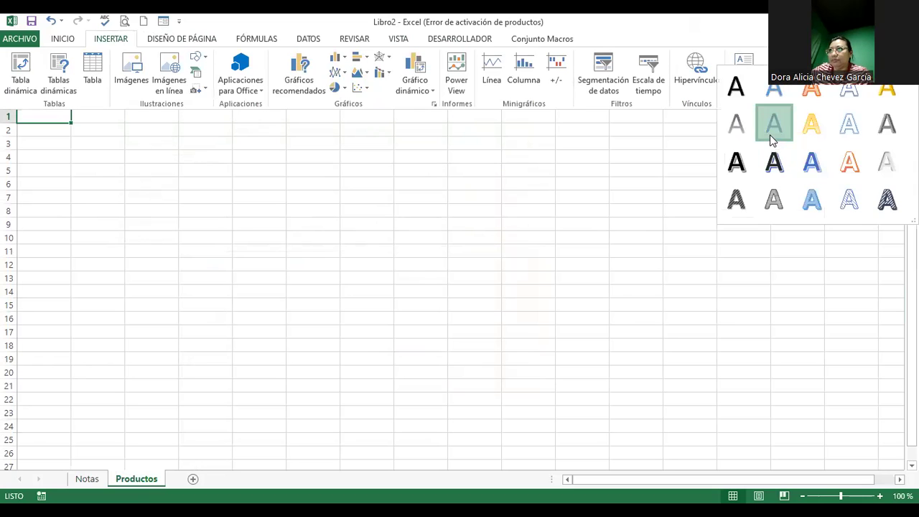
left_click(770, 134)
type("Control de Ventas")
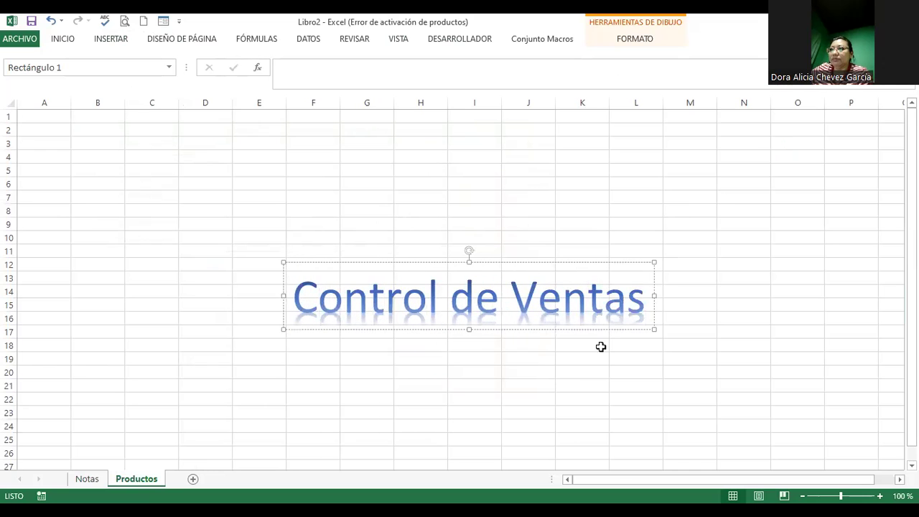
triple_click(635, 305)
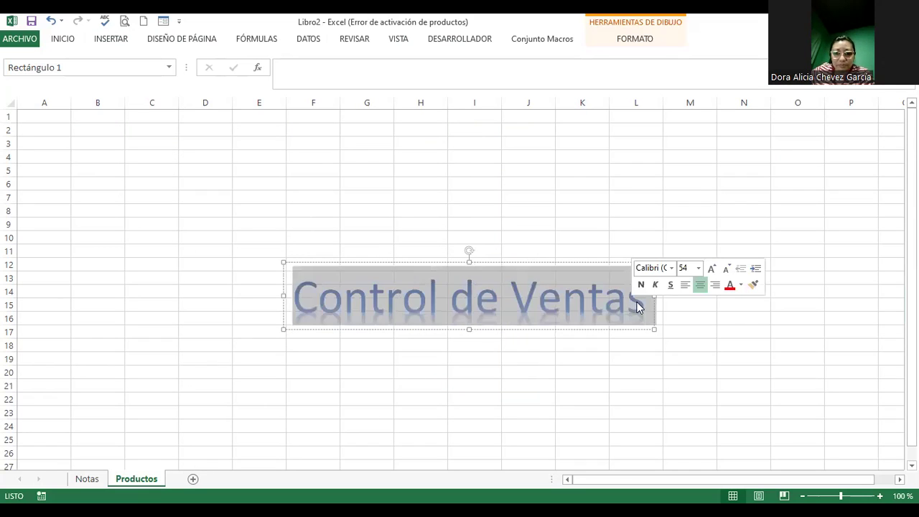
left_click(726, 268)
left_click(727, 268)
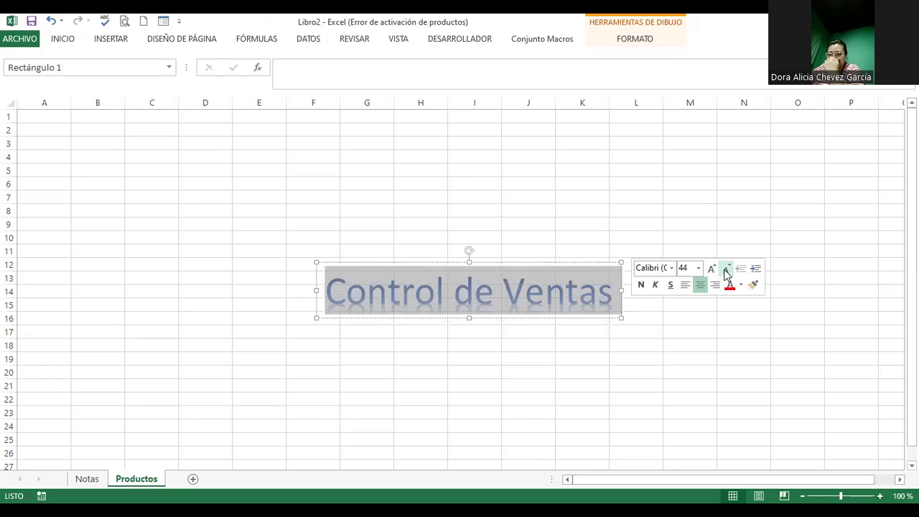
left_click_drag(493, 318, 313, 169)
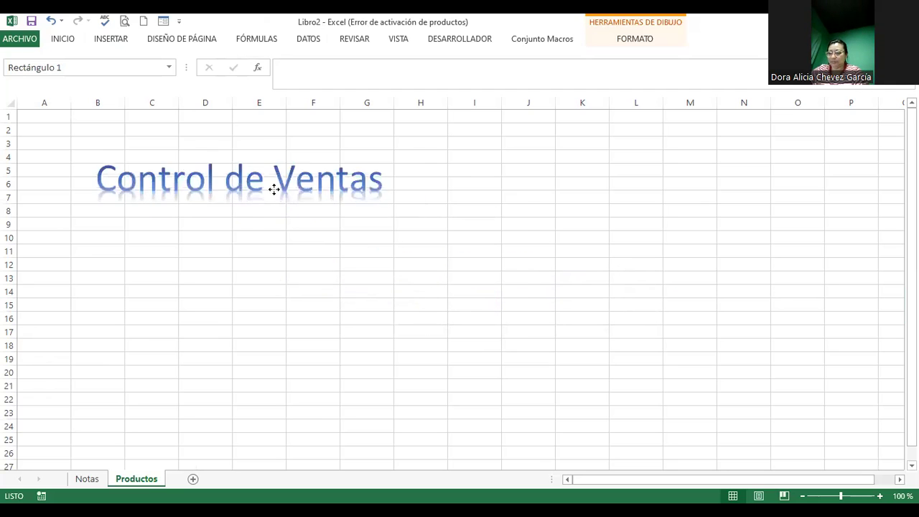
- Enter the headers Código, Producto, Cantidad and Precio in C6 through F6
left_click(149, 185)
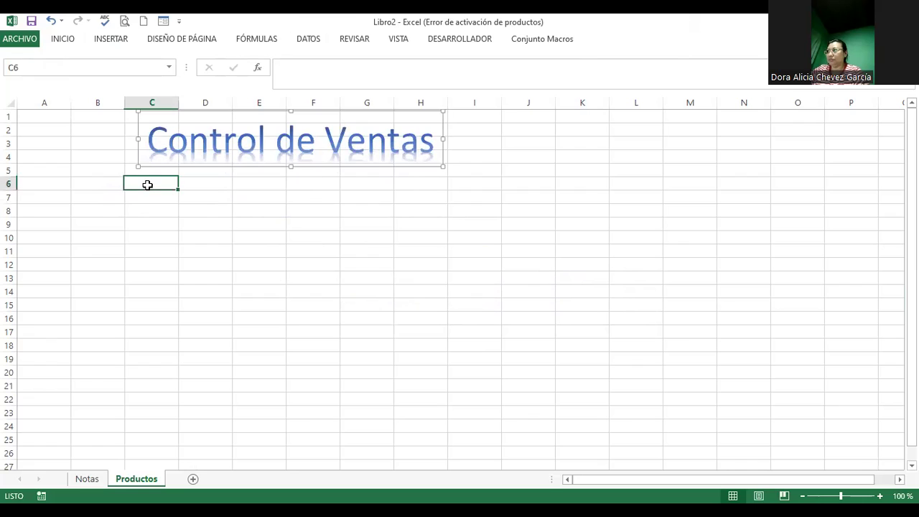
type("Código")
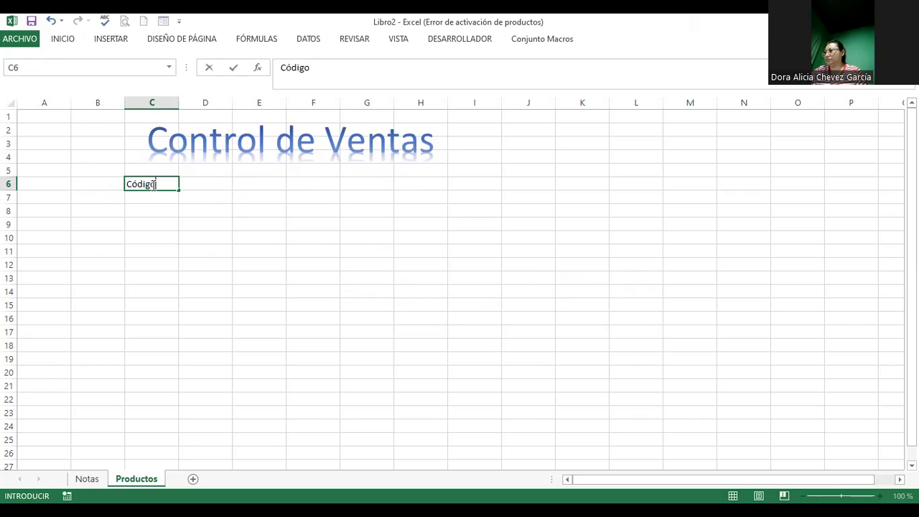
key("Tab")
type("Producto")
key("Tab")
type("CAntida")
key("BackSpace")
key("BackSpace")
key("BackSpace")
key("BackSpace")
key("BackSpace")
key("BackSpace")
type("antidad")
key("Tab")
type("Precio")
key("Return")
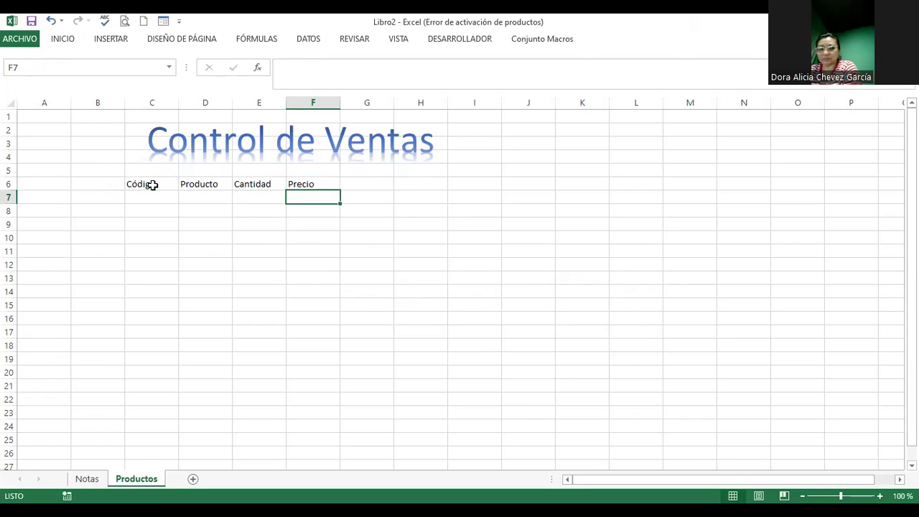
- Enter the headers Subtotal, Iva and Total a pagar in G6 through I6
key("Up")
key("Right")
type("T")
key("BackSpace")
type("Subtotal")
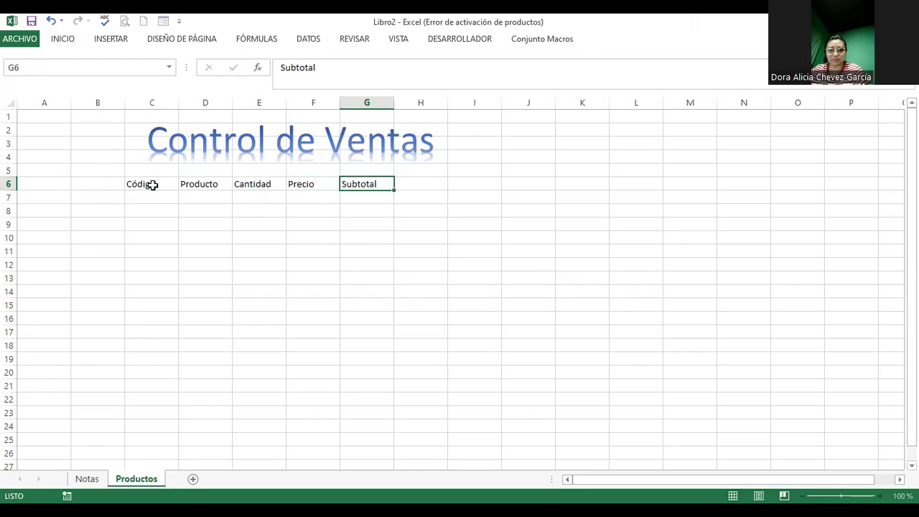
key("Right")
type("Iva")
key("Right")
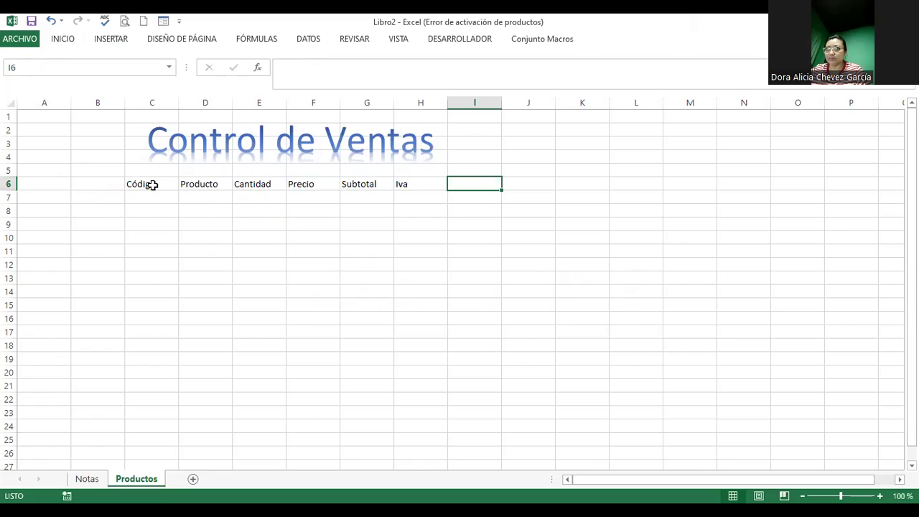
type("Tota")
key("BackSpace")
type("al a pagar")
key("Return")
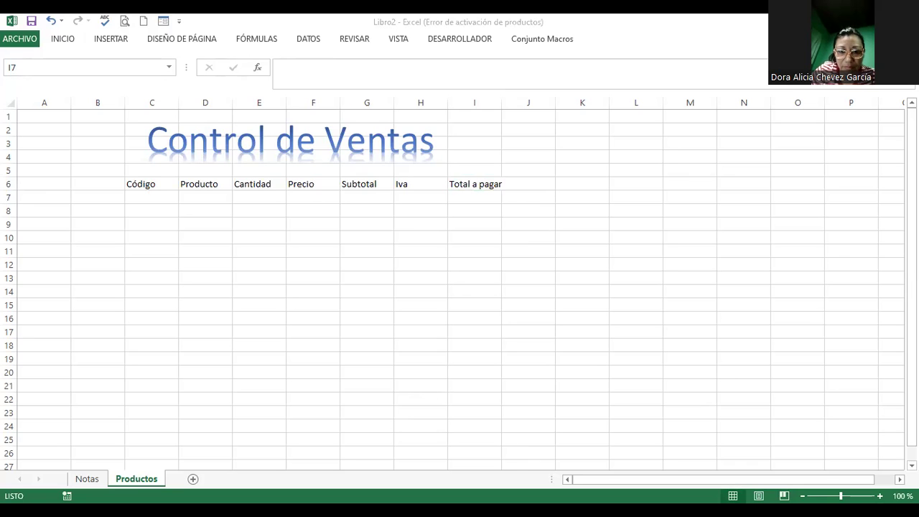
- Make headers C6:I6 bold and 14 pt, with wrapped text centred horizontally and vertically
scroll(369, 252, "up", 4)
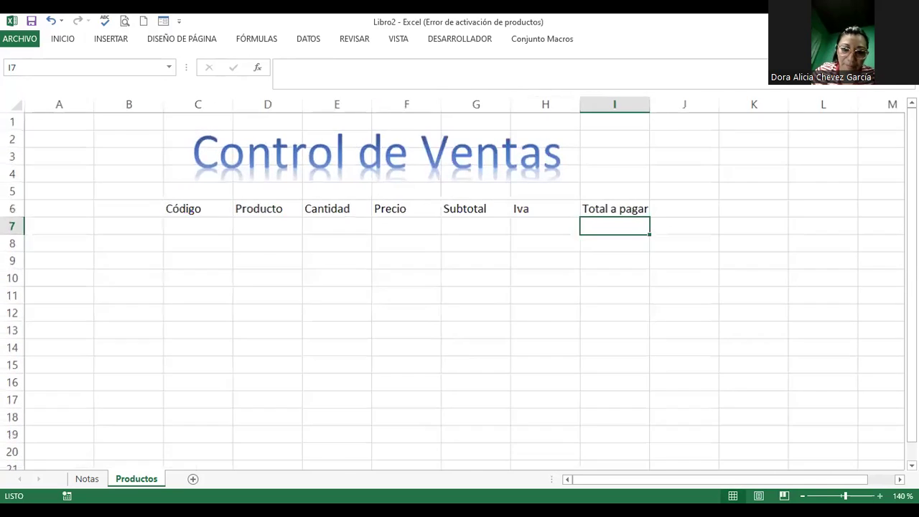
left_click(228, 218)
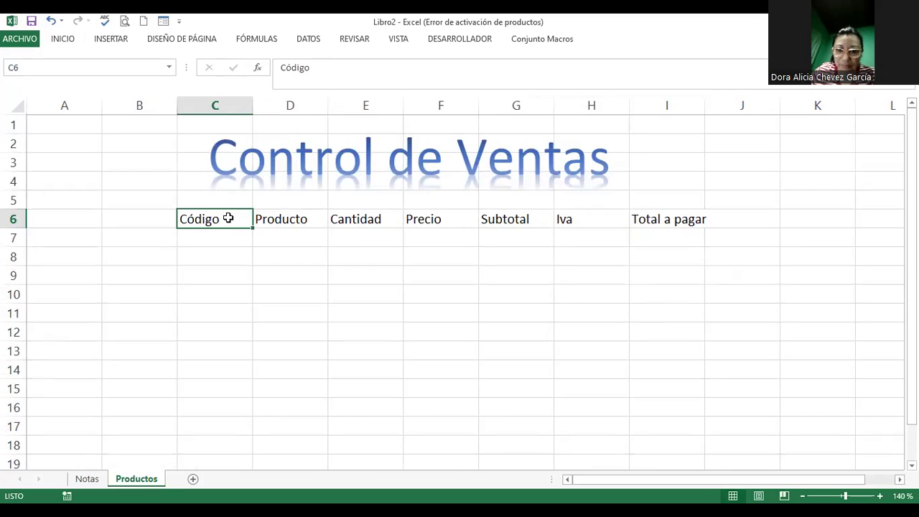
key("ctrl+shift+Right")
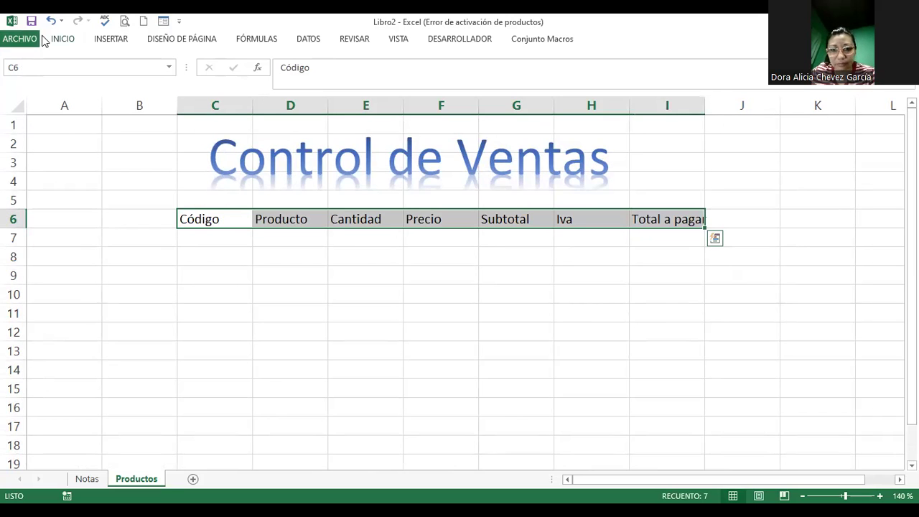
left_click(62, 38)
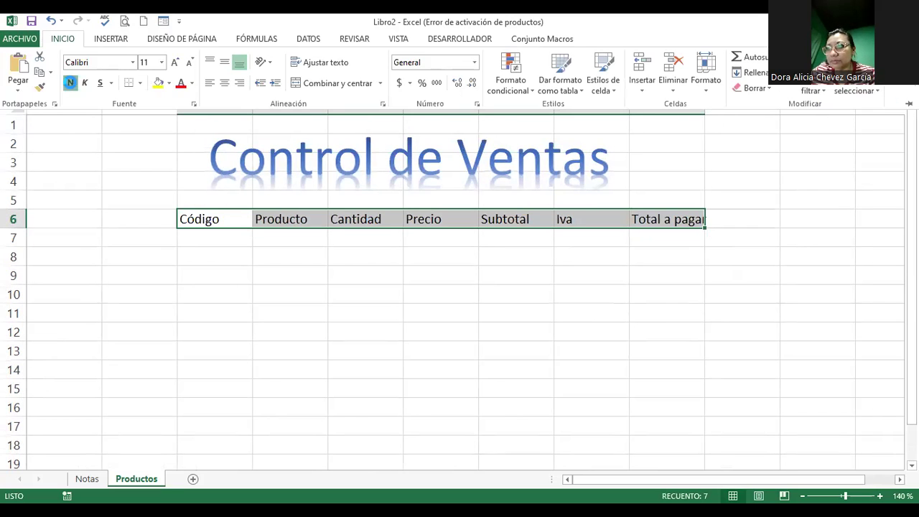
left_click(71, 81)
left_click(172, 62)
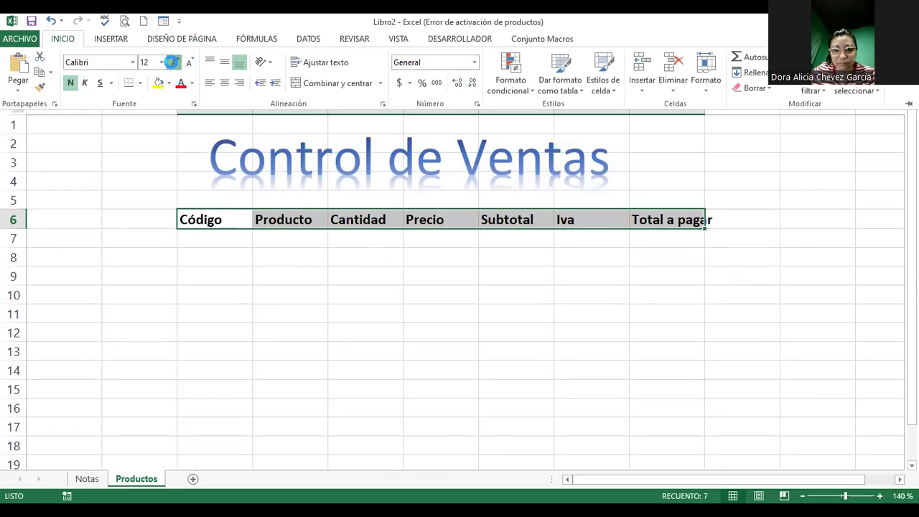
left_click(172, 63)
left_click(322, 63)
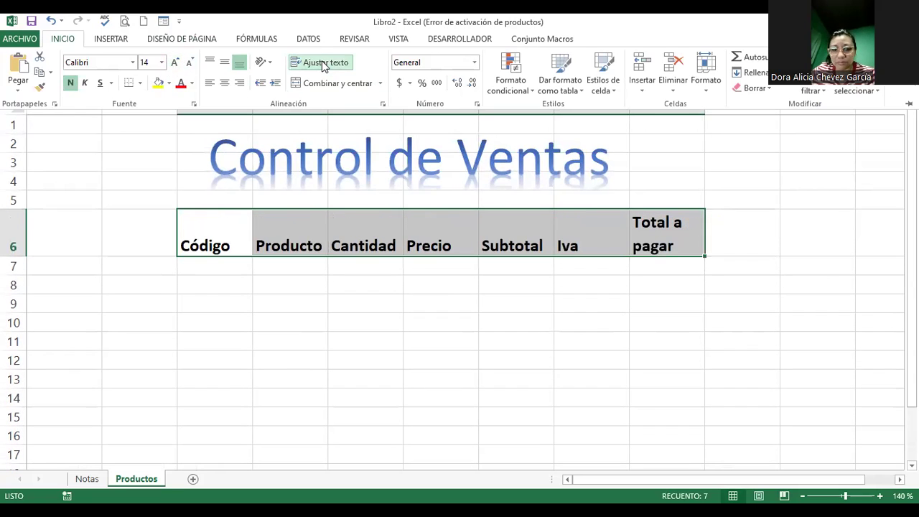
left_click(228, 64)
left_click(225, 82)
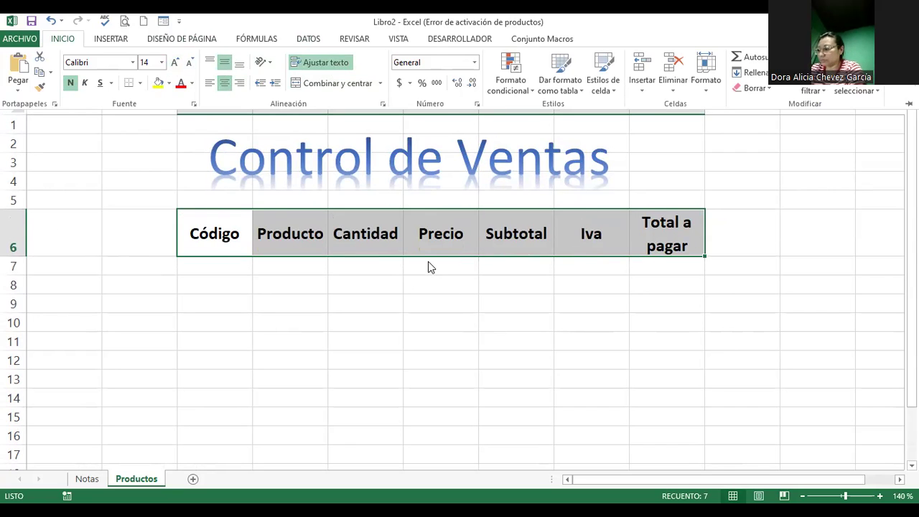
key("ctrl+F1")
left_click(467, 266)
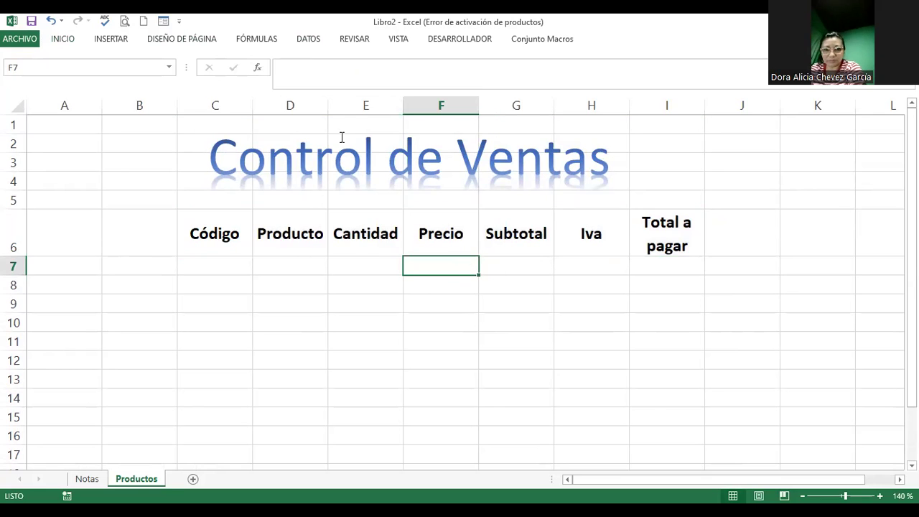
- Delete empty column A so the table shifts left, and widen the Producto column
left_click_drag(333, 105, 380, 114)
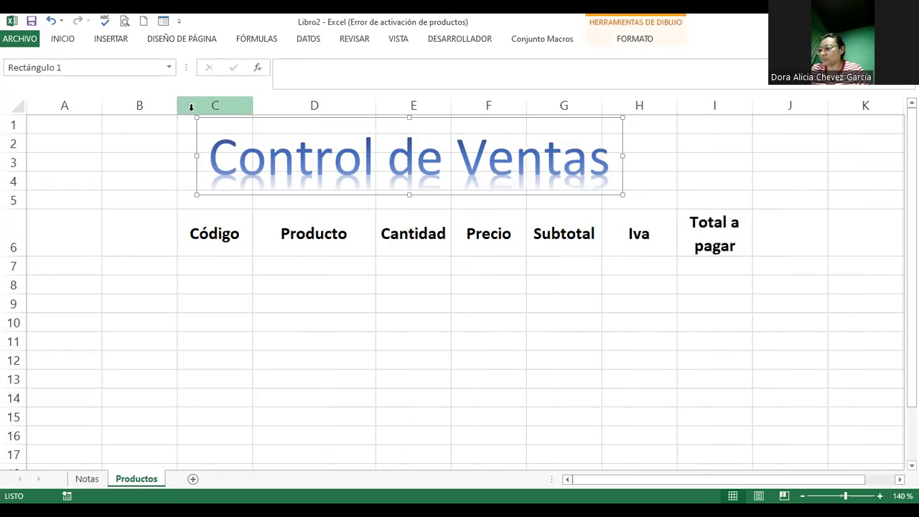
left_click_drag(42, 106, 109, 102)
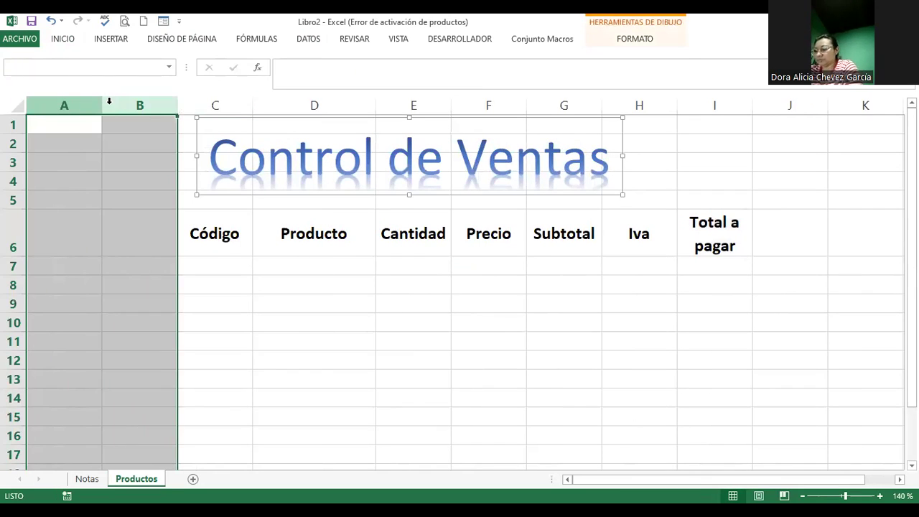
left_click(85, 101)
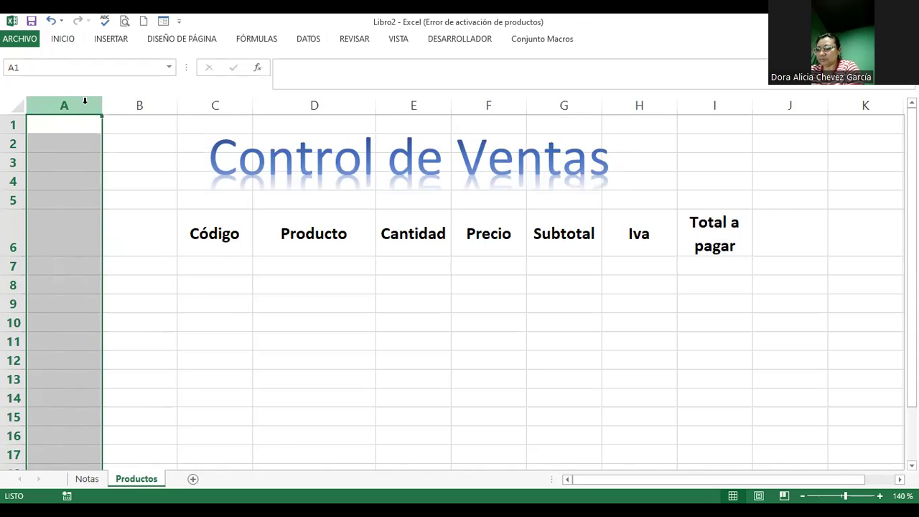
right_click(86, 102)
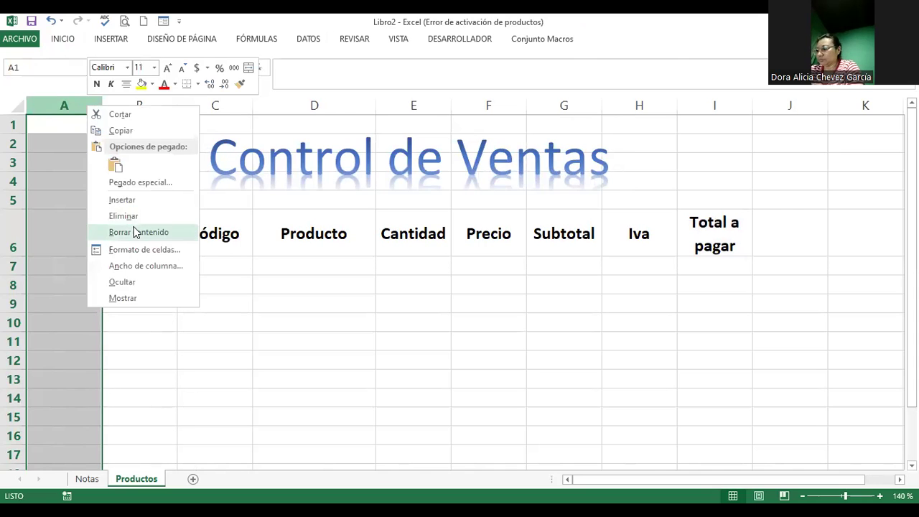
left_click(123, 215)
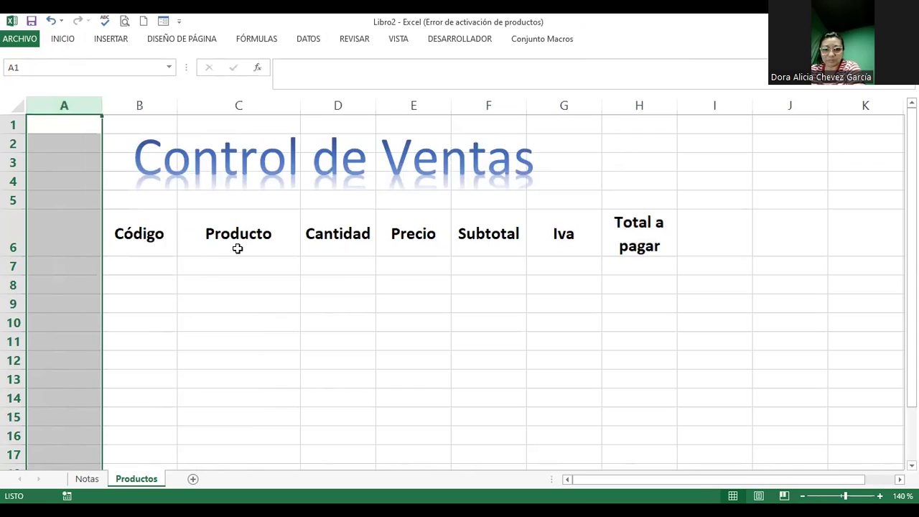
left_click(328, 275)
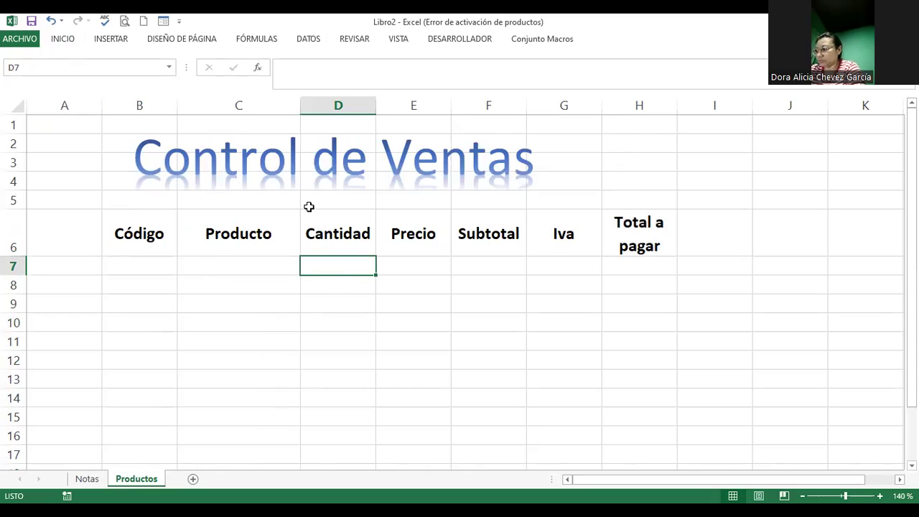
left_click_drag(300, 106, 371, 105)
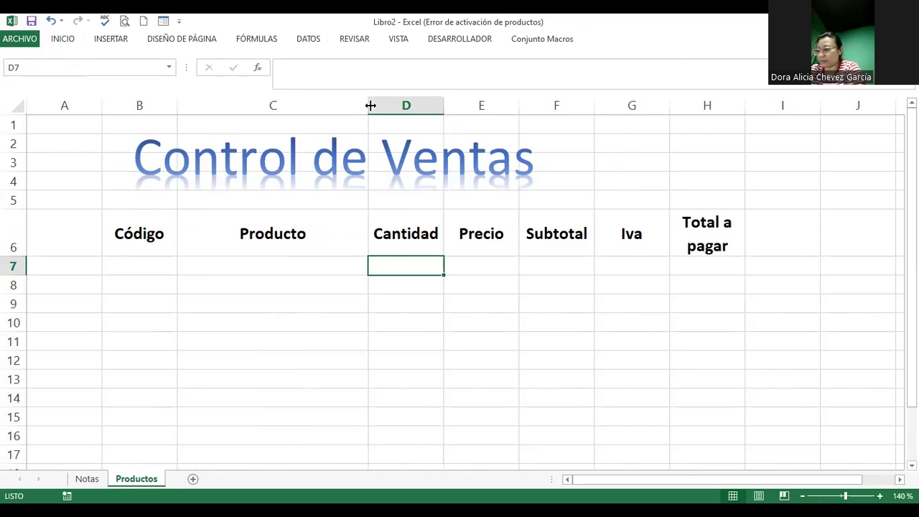
- Move and stretch the Control de Ventas title to span the table from B to H
left_click(140, 158)
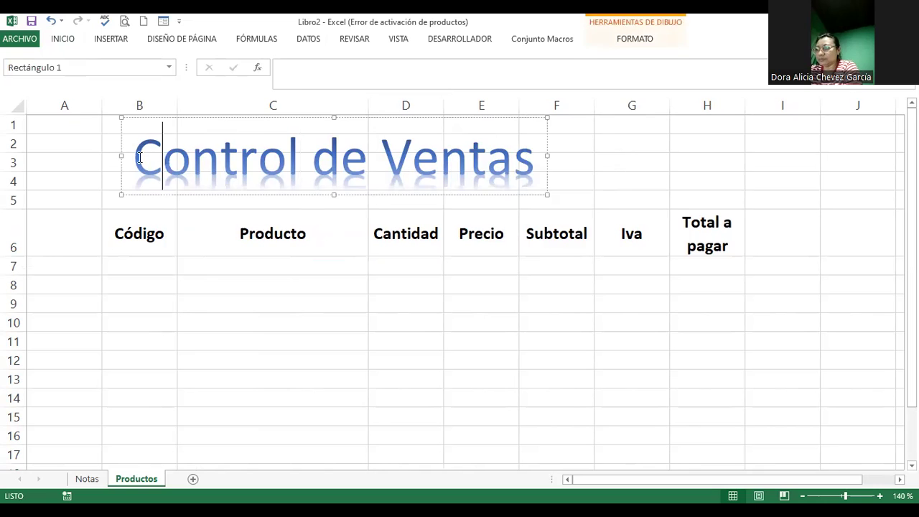
left_click_drag(120, 154, 102, 156)
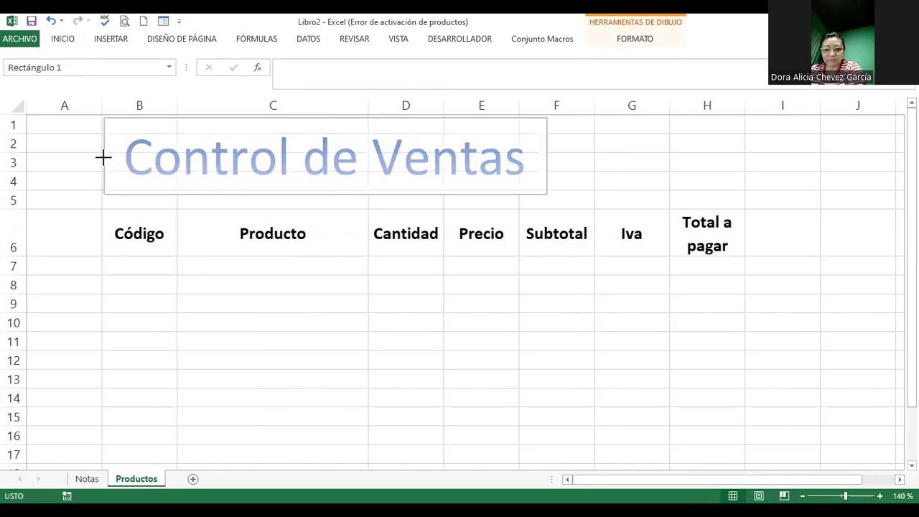
left_click_drag(547, 155, 745, 144)
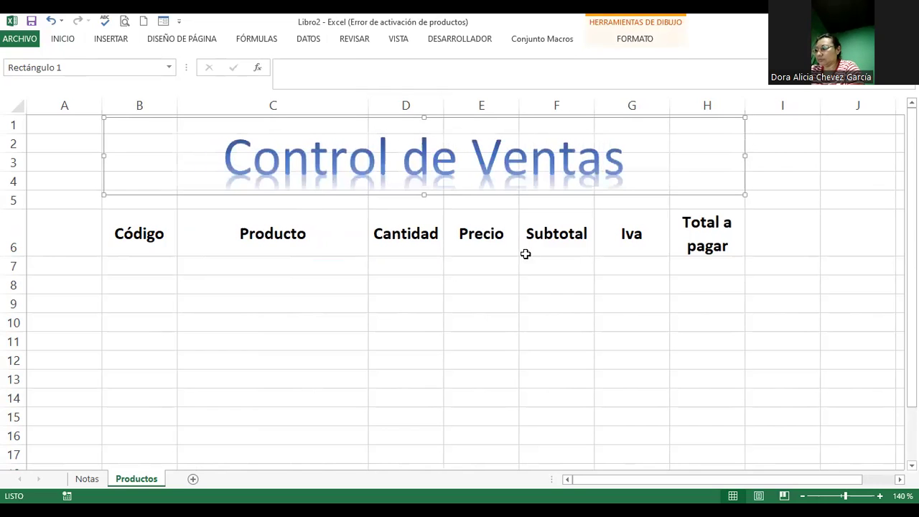
left_click(555, 271)
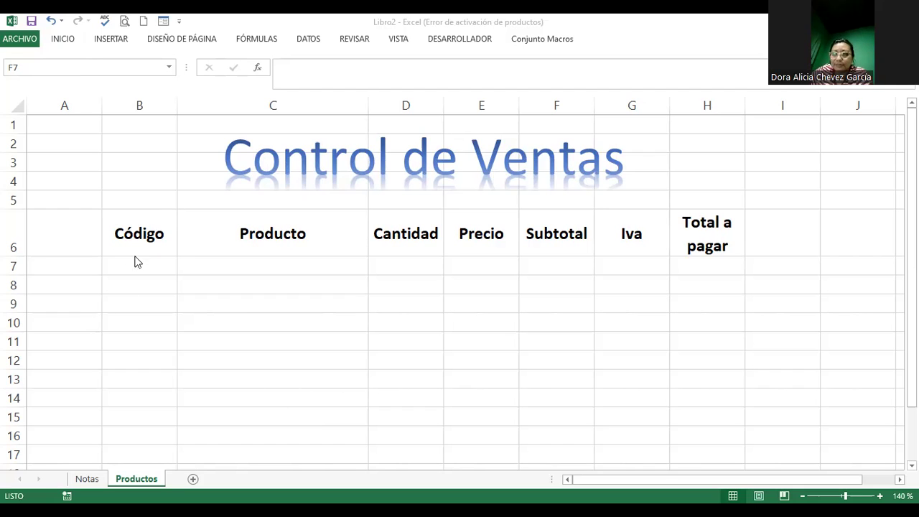
left_click(162, 265)
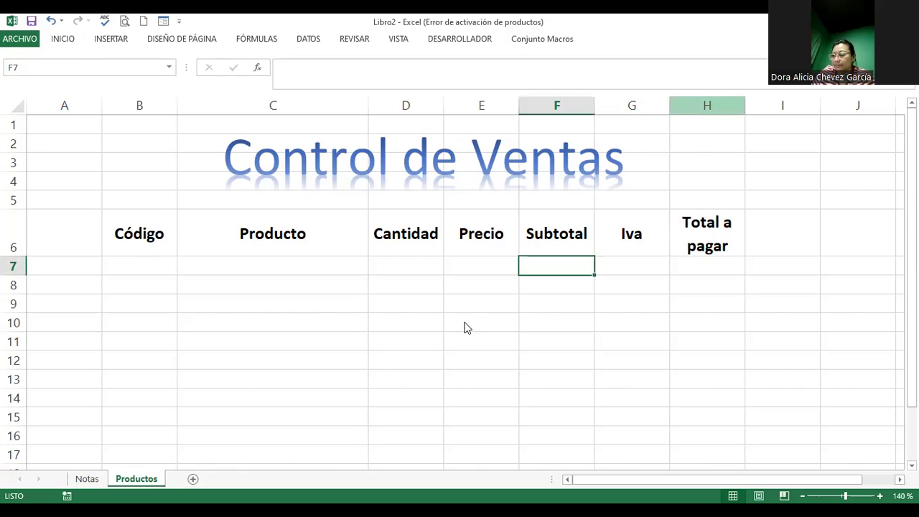
- Enter the Subtotal formula =D7*E7 in F7
left_click(550, 275)
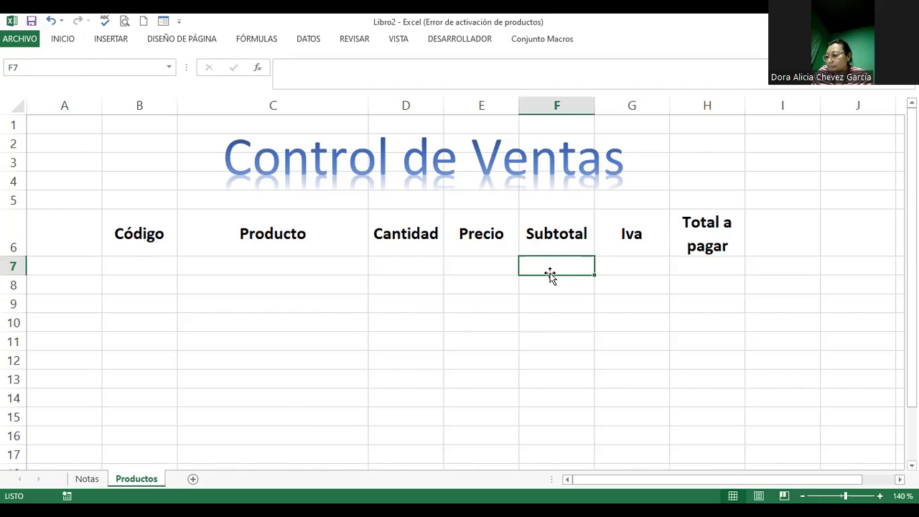
type("=")
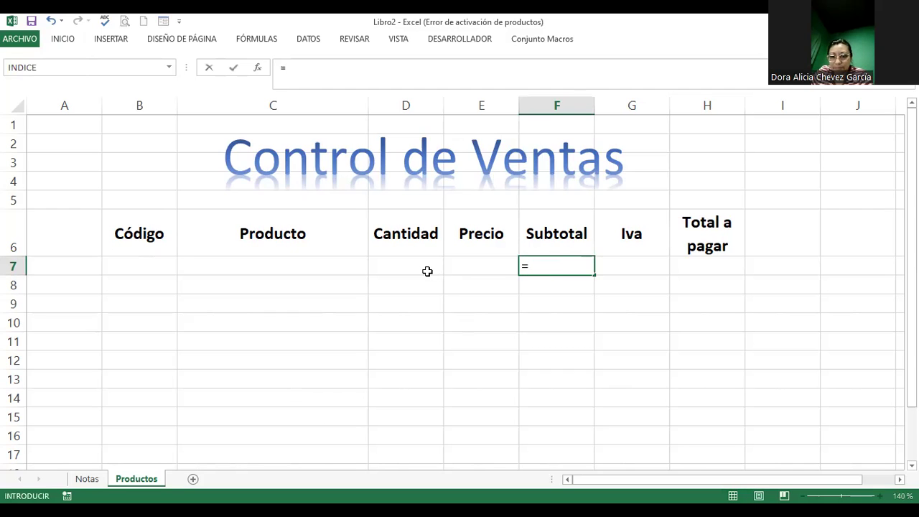
left_click(427, 270)
type("*")
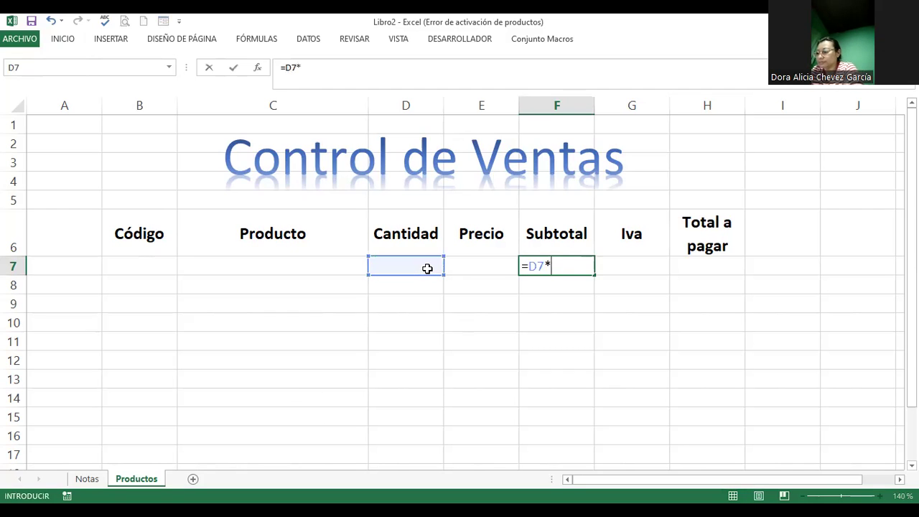
left_click(465, 267)
key("Return")
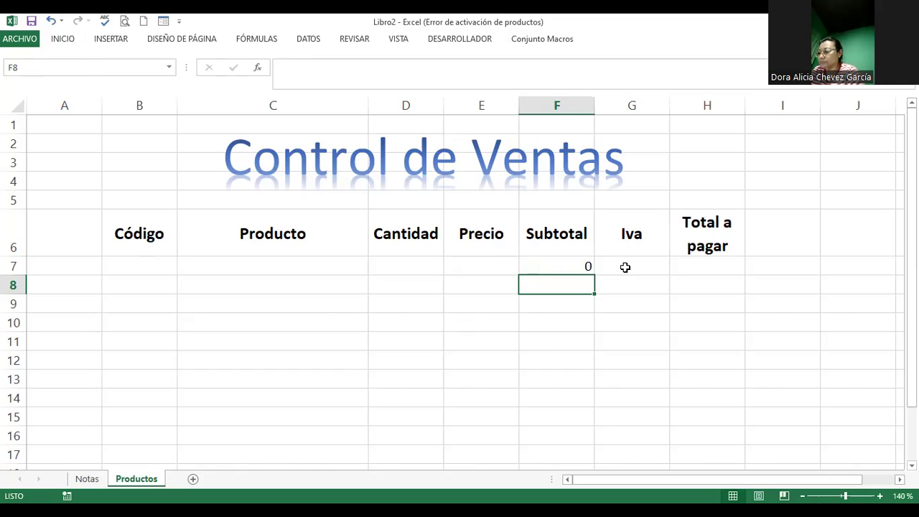
- Enter the Iva formula =F7*13% in G7 and review both formulas
left_click(626, 267)
type("=")
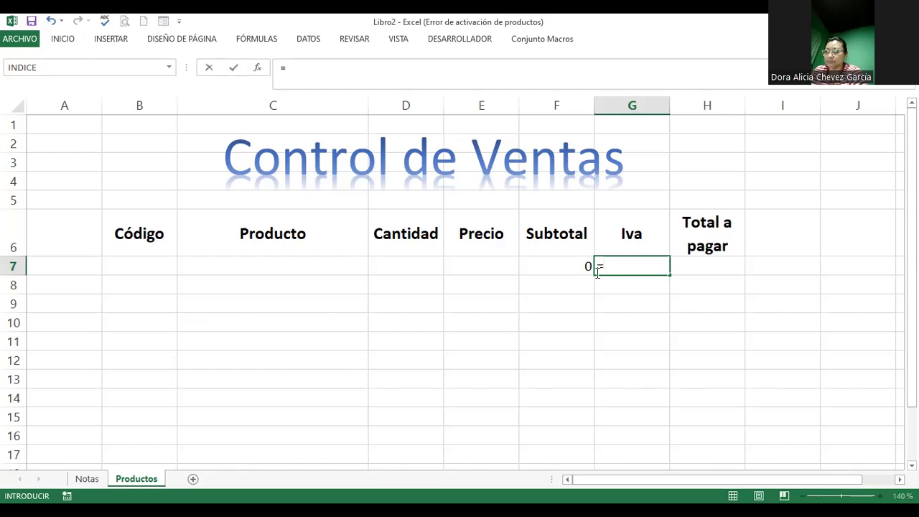
left_click(564, 266)
type("*13%")
key("Return")
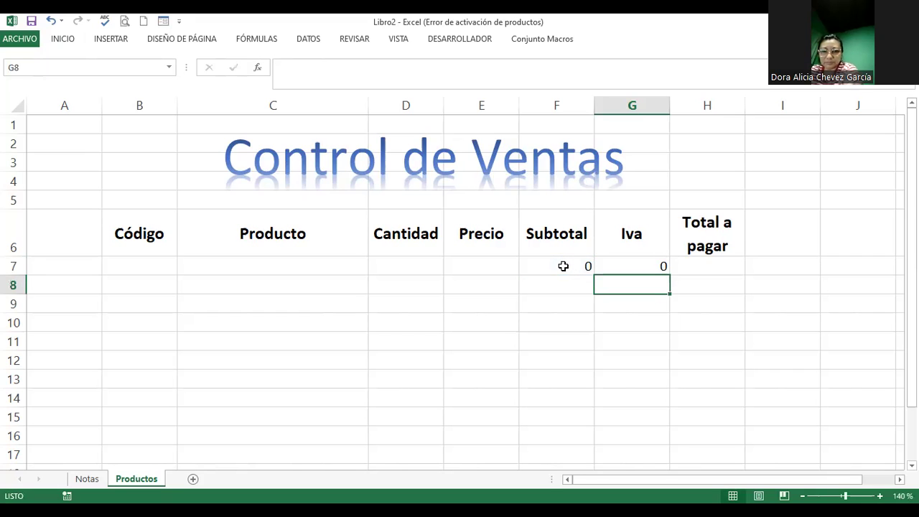
left_click(563, 267)
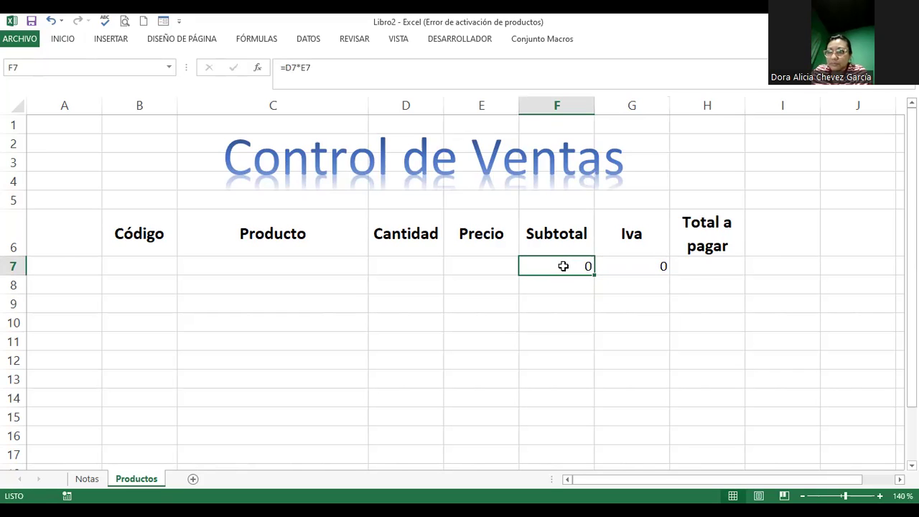
double_click(563, 267)
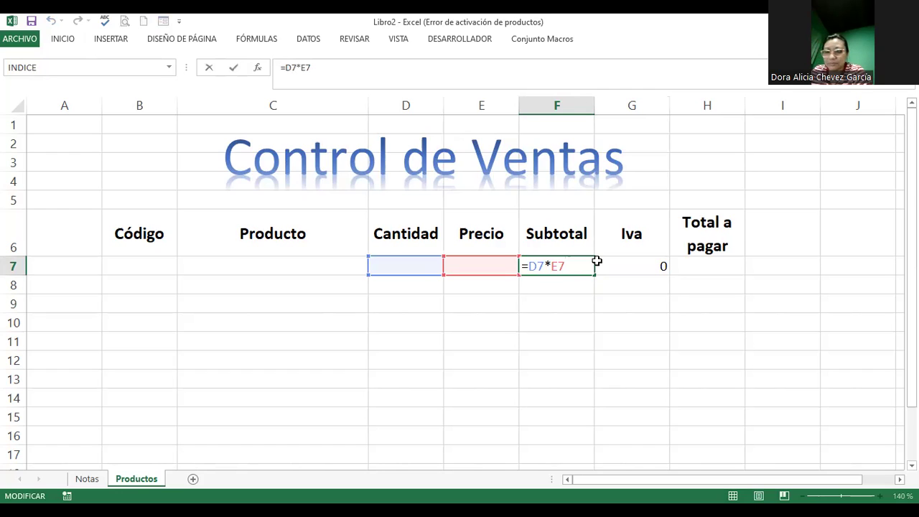
key("Return")
key("Up")
key("Right")
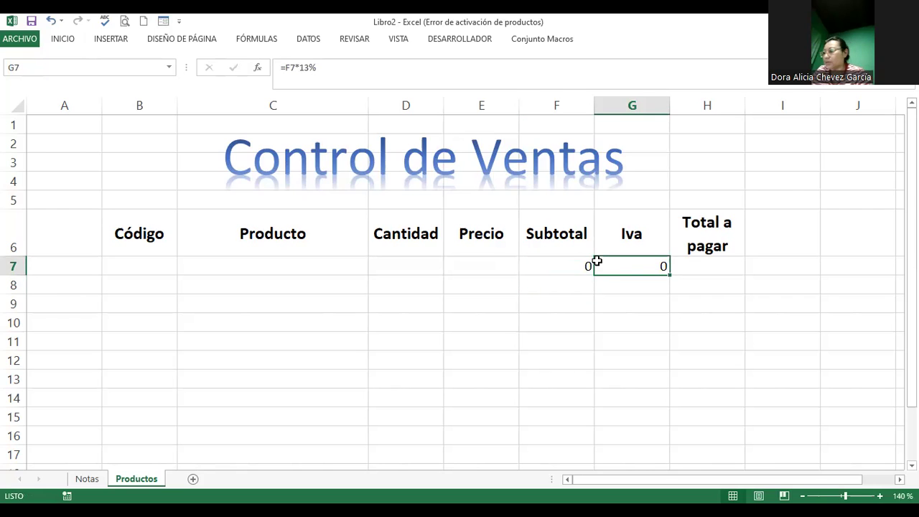
key("F2")
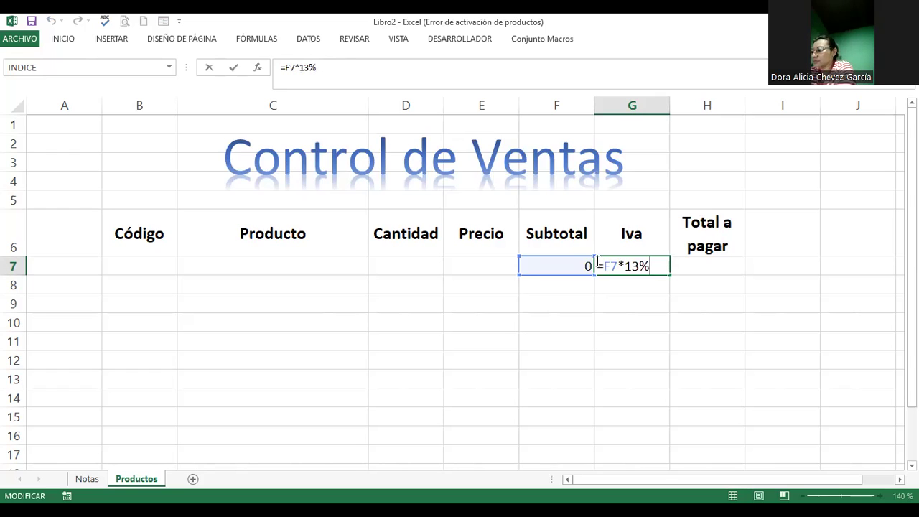
key("Return")
- Enter the Total a pagar formula =F7+G7 in H7
key("Up")
key("Right")
type("=")
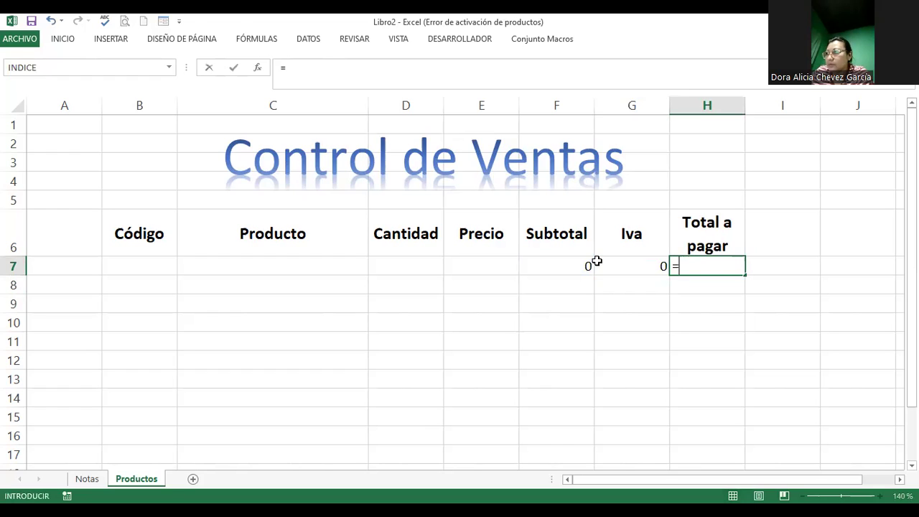
left_click(571, 266)
type("+")
left_click(637, 268)
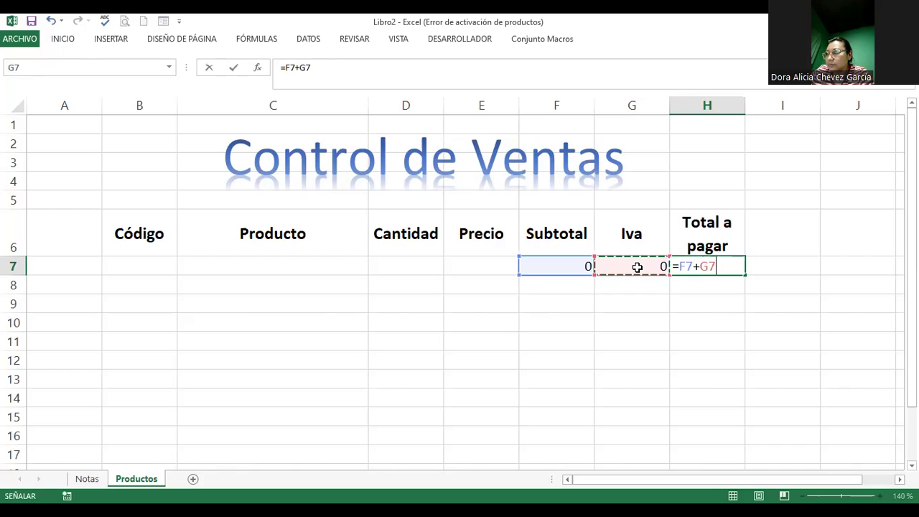
key("Return")
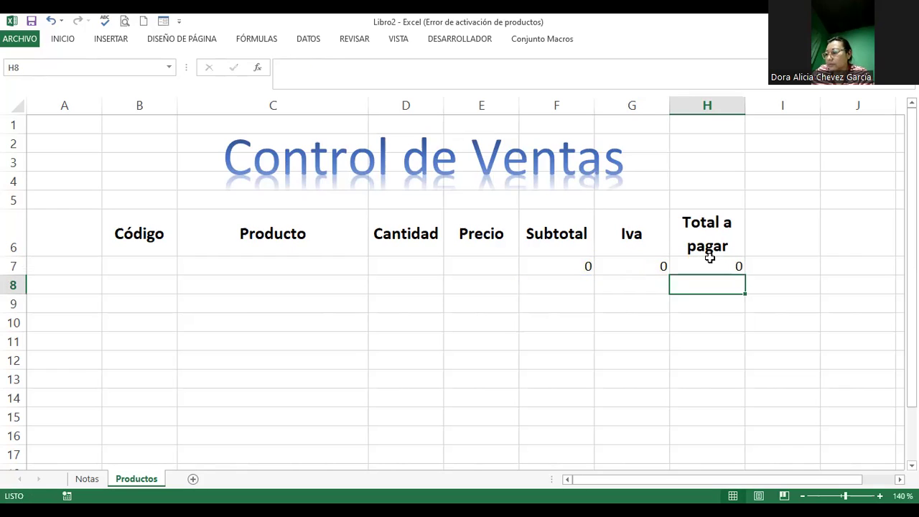
double_click(708, 261)
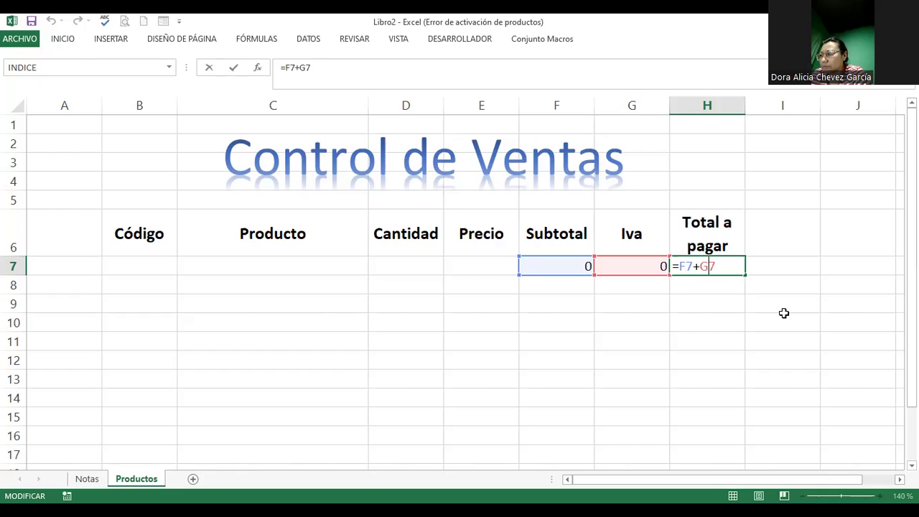
key("Return")
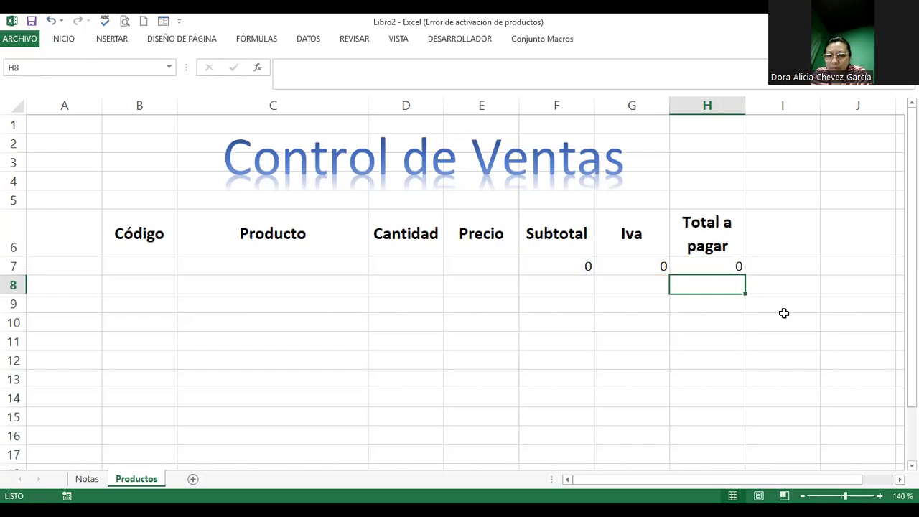
key("Up")
key("Left")
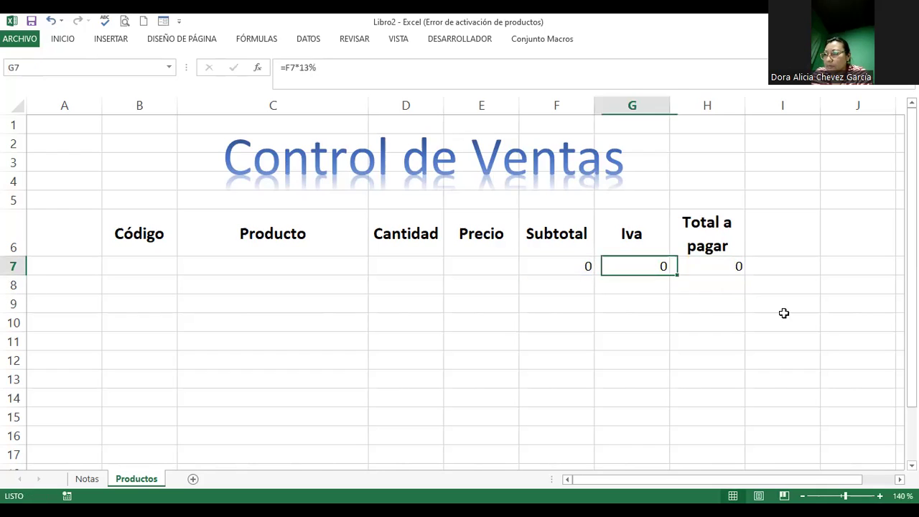
key("Left")
key("F2")
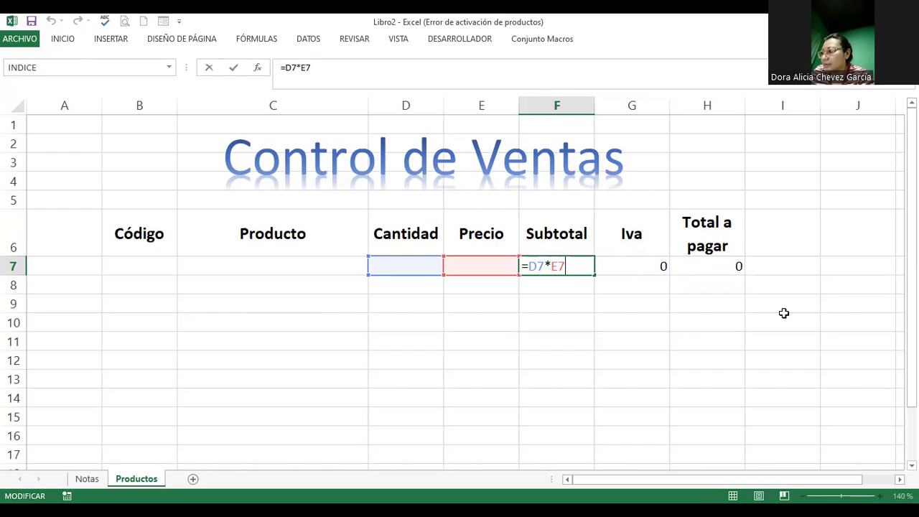
key("Return")
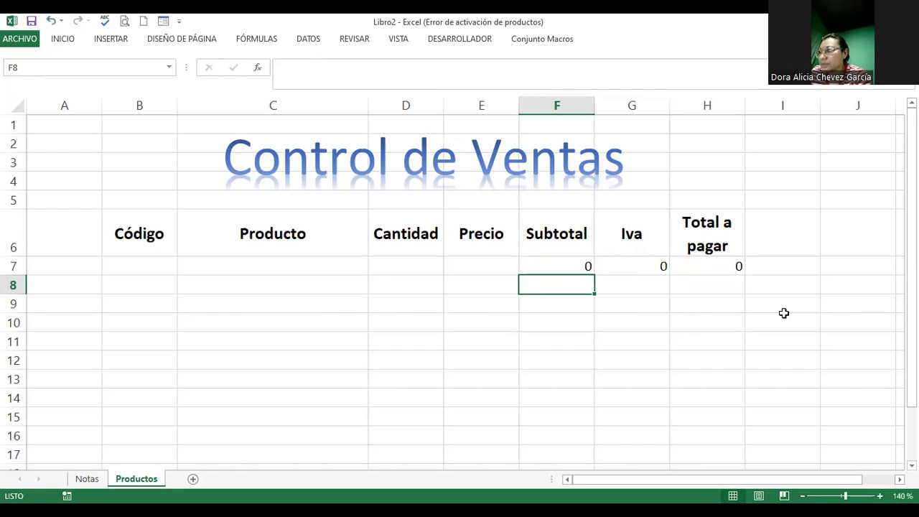
left_click(722, 271)
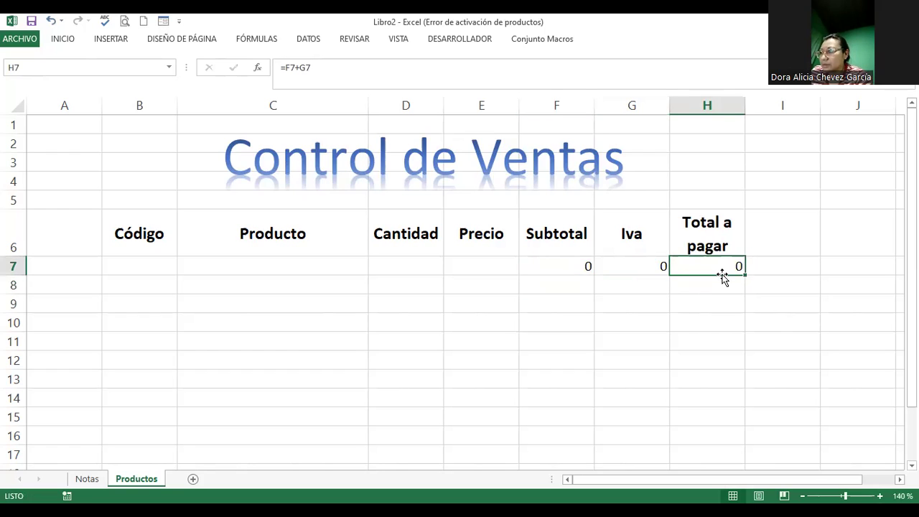
double_click(721, 270)
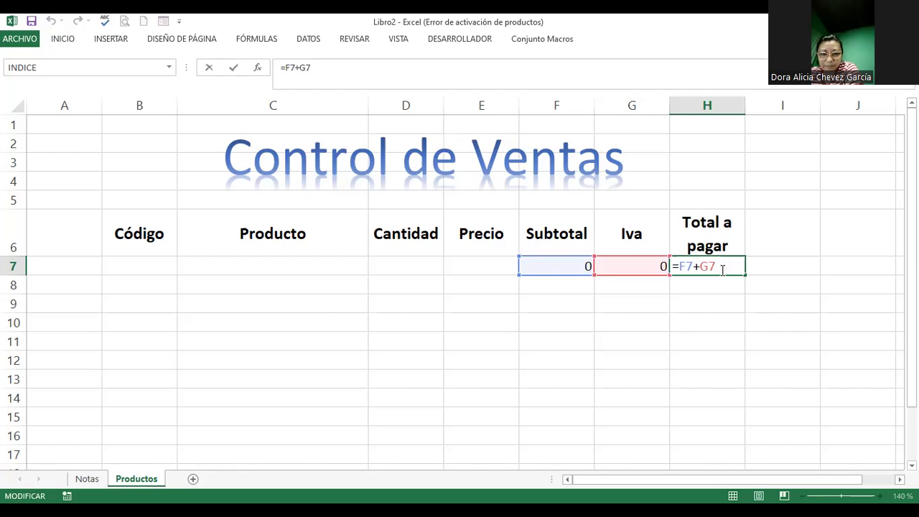
key("Return")
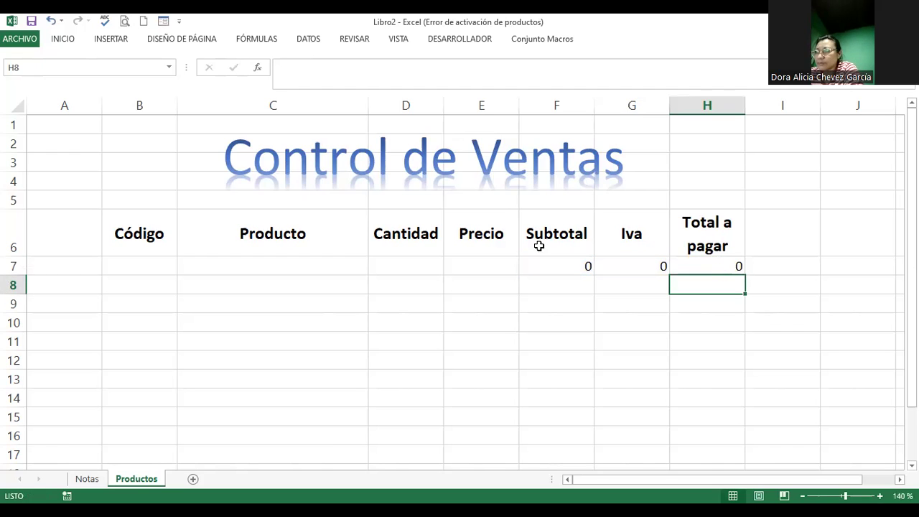
left_click_drag(143, 232, 731, 245)
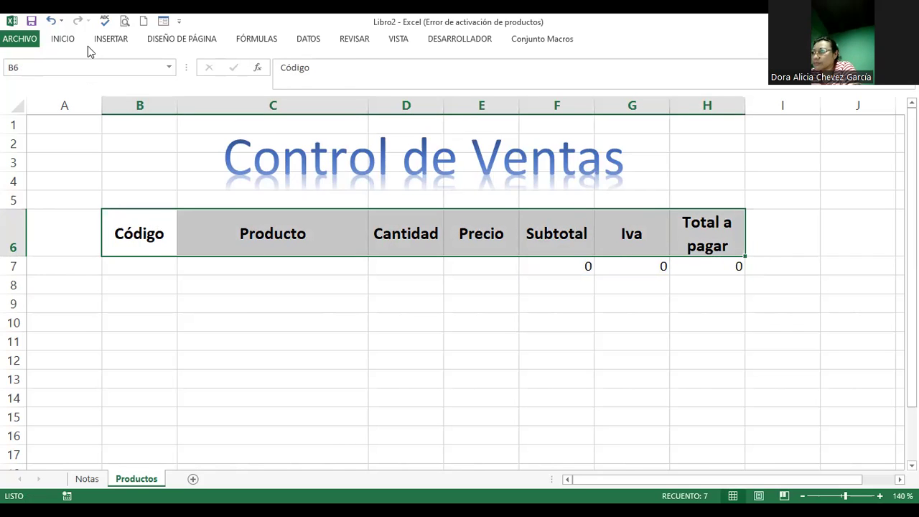
- Fill header row B6:H6 with a light peach, light diagonal pattern
left_click(59, 38)
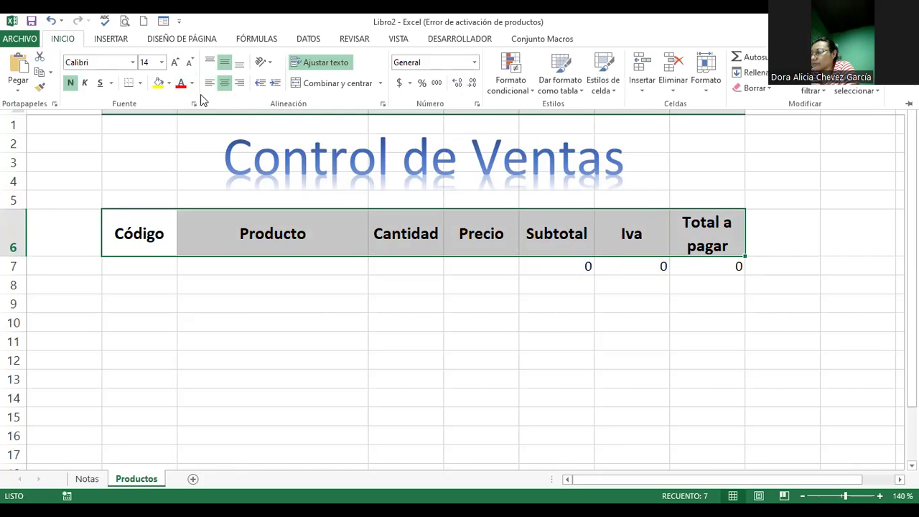
left_click(194, 104)
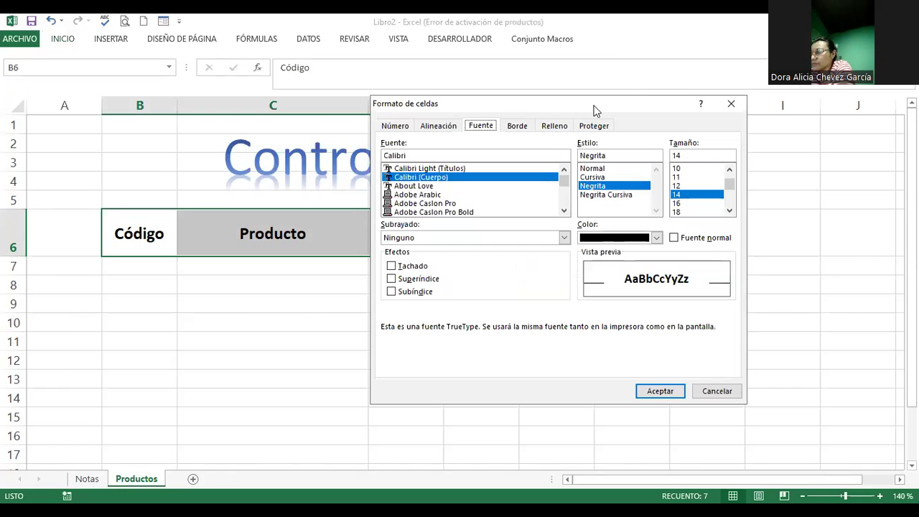
left_click(548, 127)
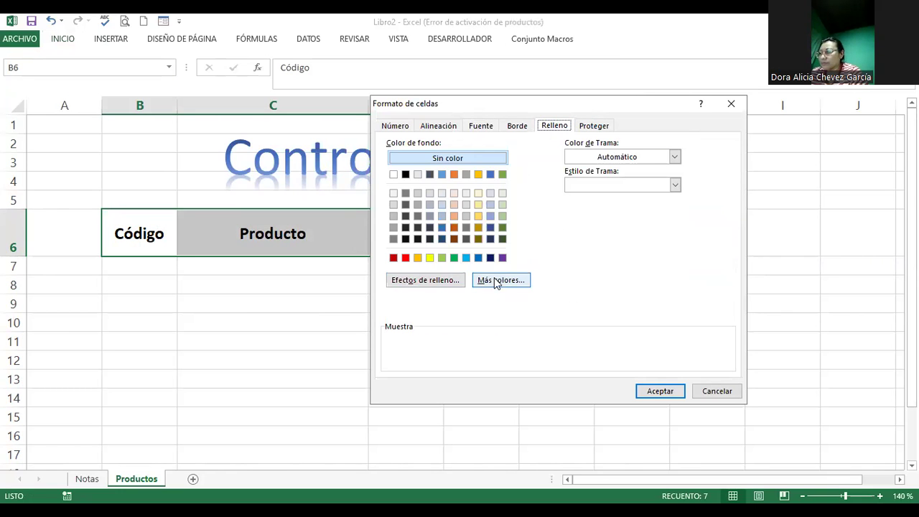
left_click(632, 159)
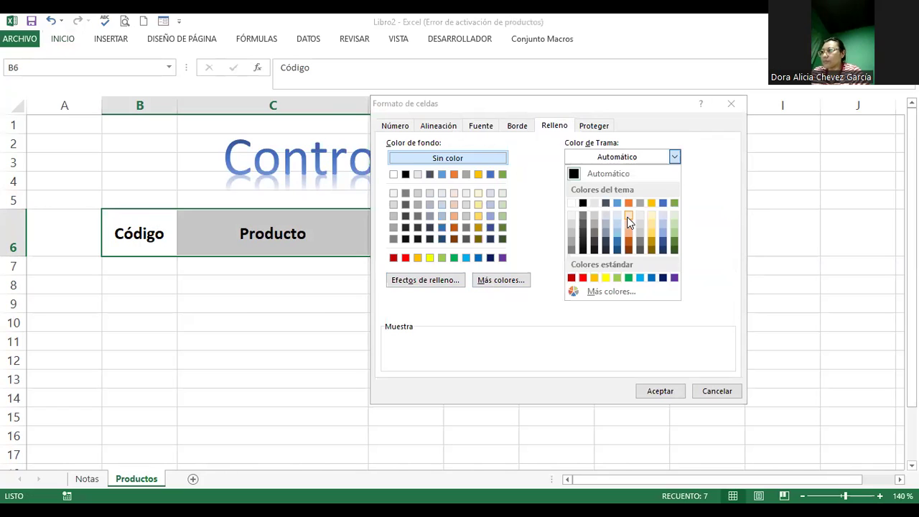
left_click(628, 220)
left_click(616, 186)
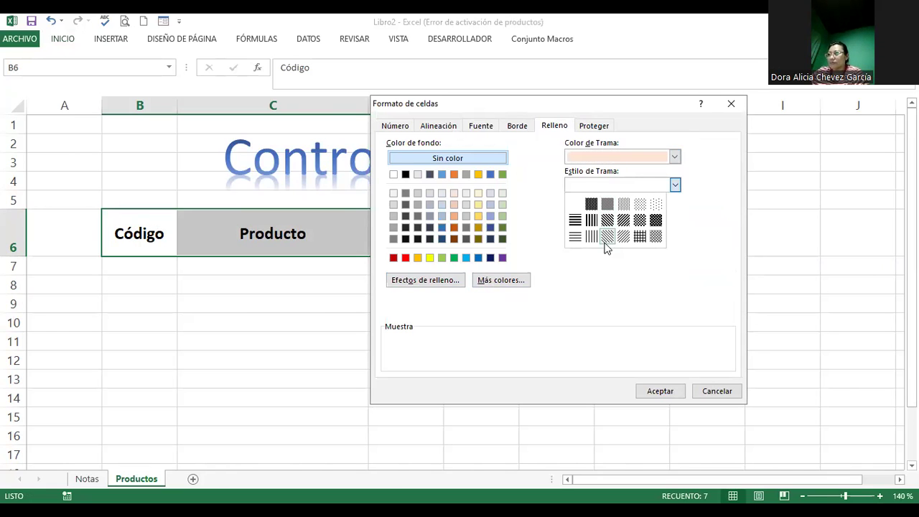
left_click(608, 236)
left_click(660, 391)
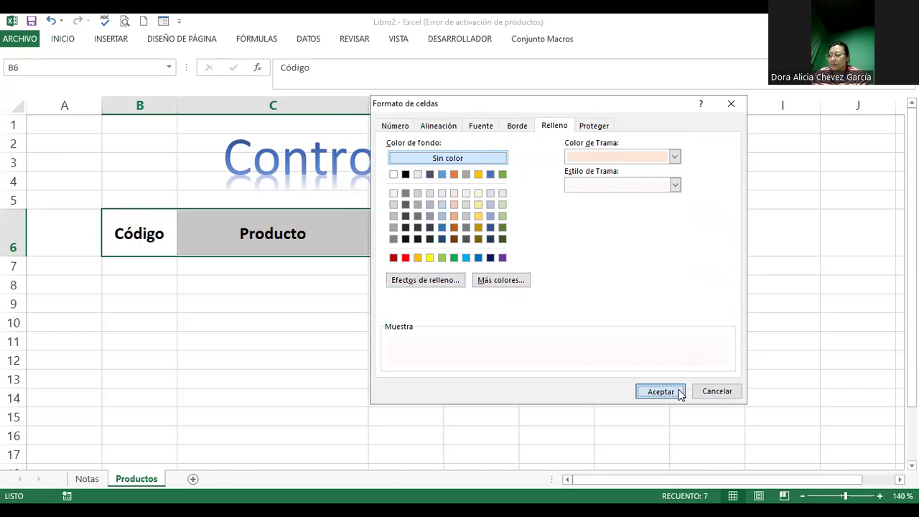
left_click(451, 300)
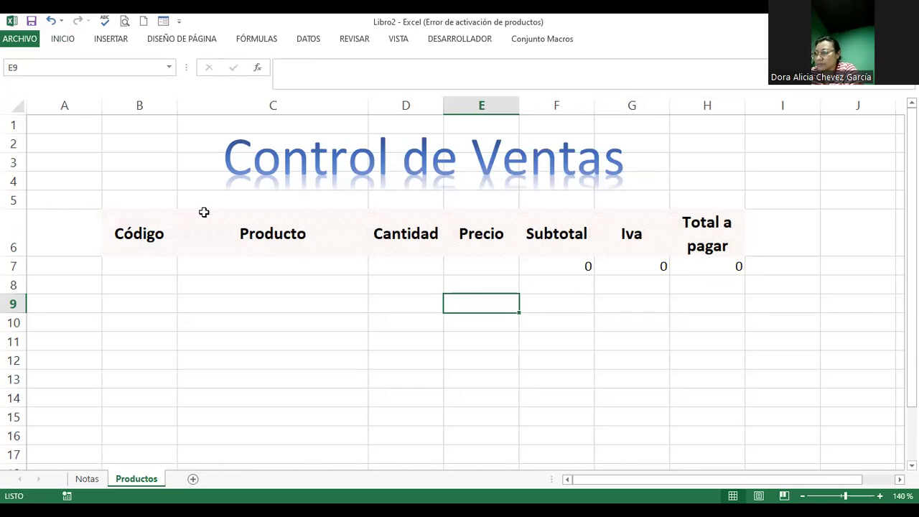
left_click(240, 230)
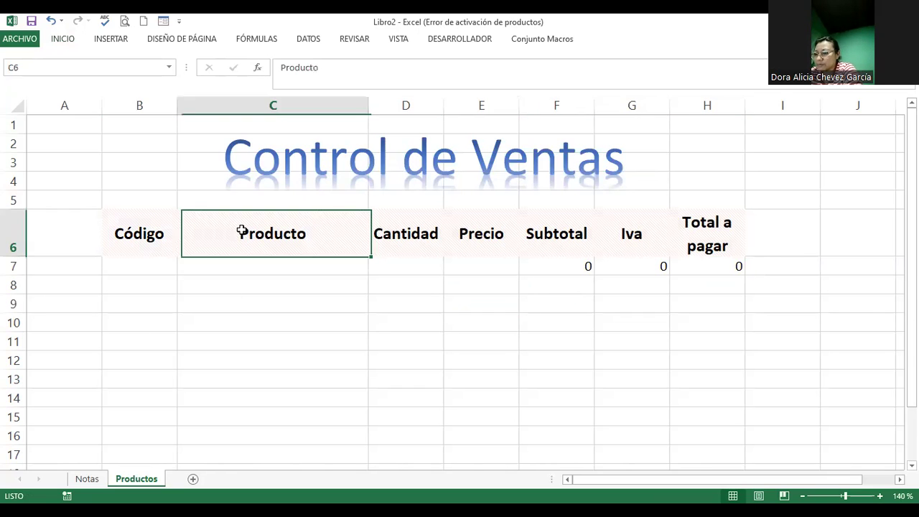
- Use the data form to add record 1010, TV Plasma 55plg, quantity 4, price 850
left_click(164, 21)
type("1010")
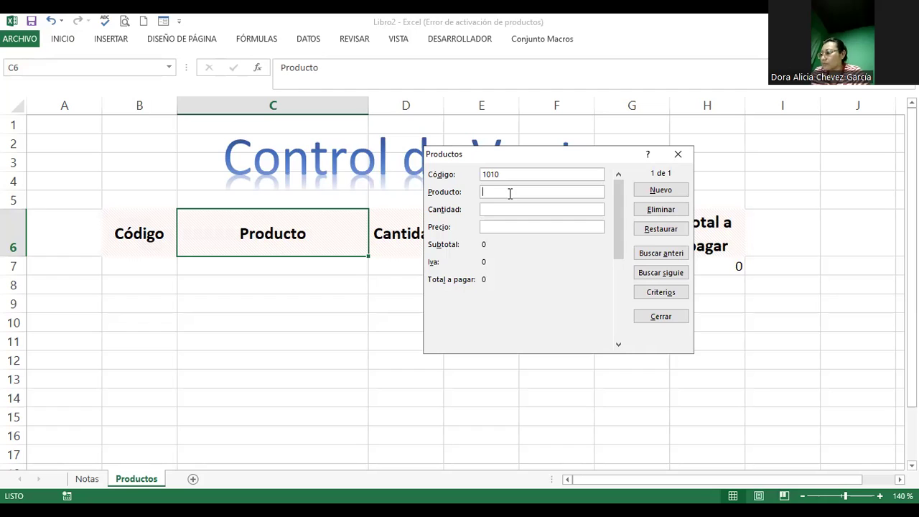
type("Pa")
key("BackSpace")
key("BackSpace")
type("TV Plasti")
key("BackSpace")
key("BackSpace")
key("BackSpace")
type("sma ")
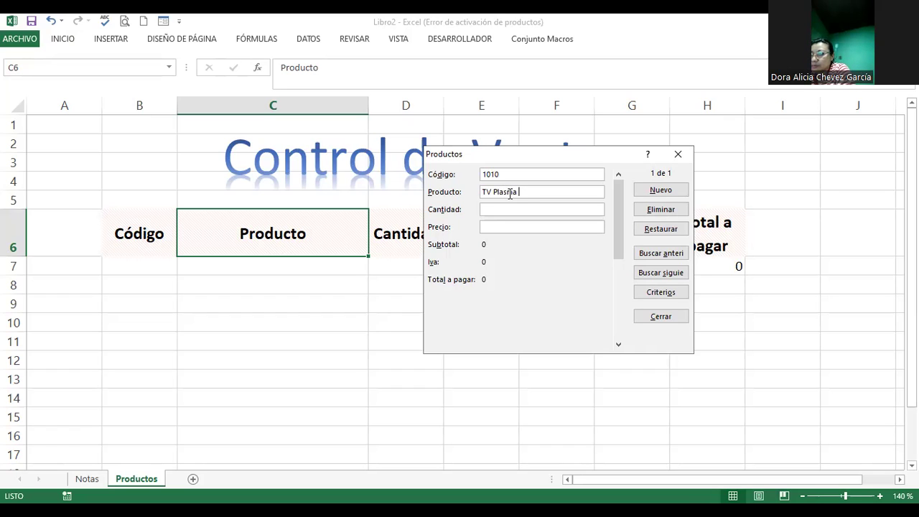
type("55plg")
left_click(521, 209)
type("4")
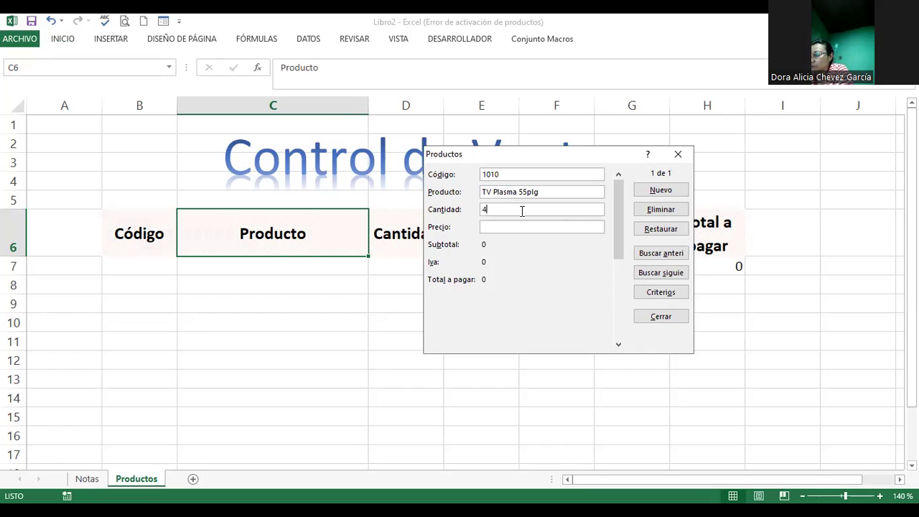
left_click(513, 227)
type("850")
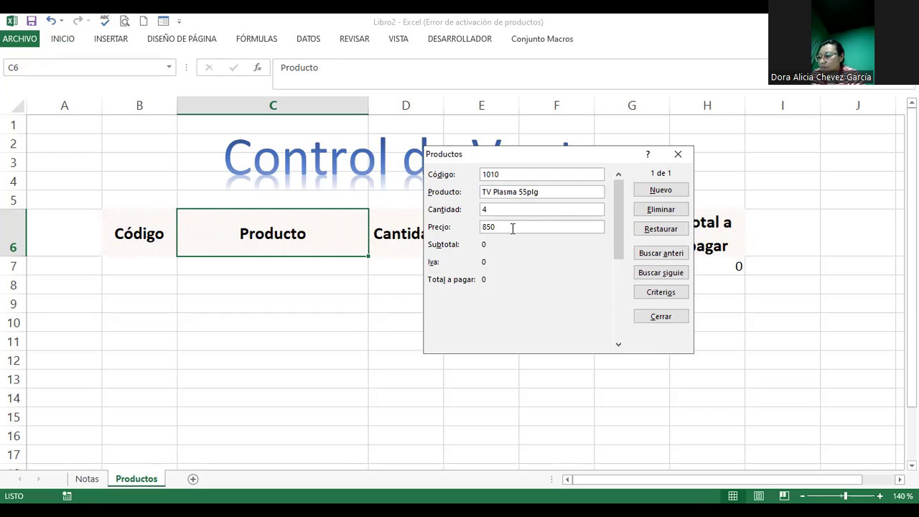
key("Return")
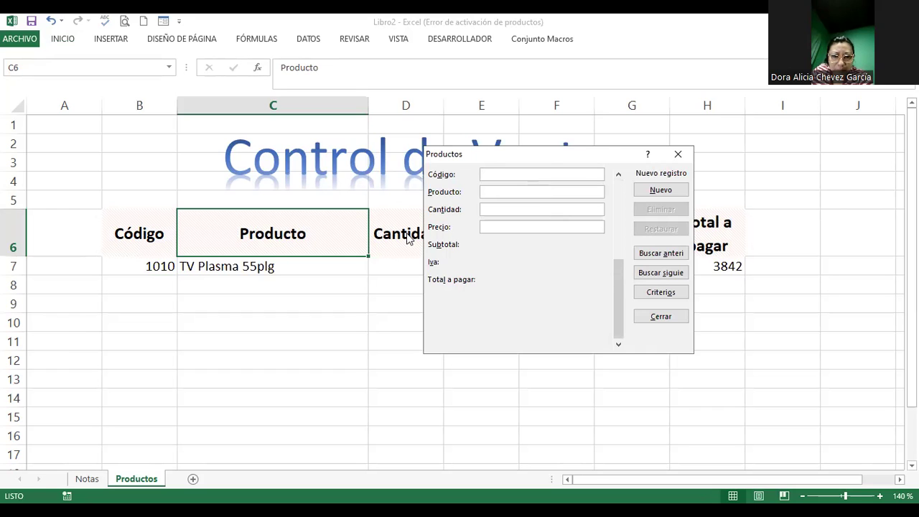
- Move the data form aside, step back to the TV Plasma record, then close the form
left_click_drag(503, 154, 350, 177)
left_click(505, 281)
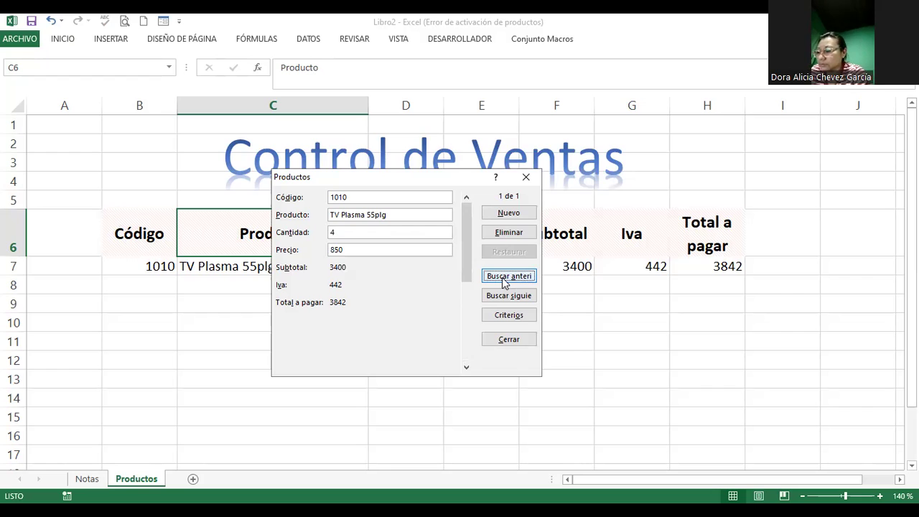
left_click(500, 339)
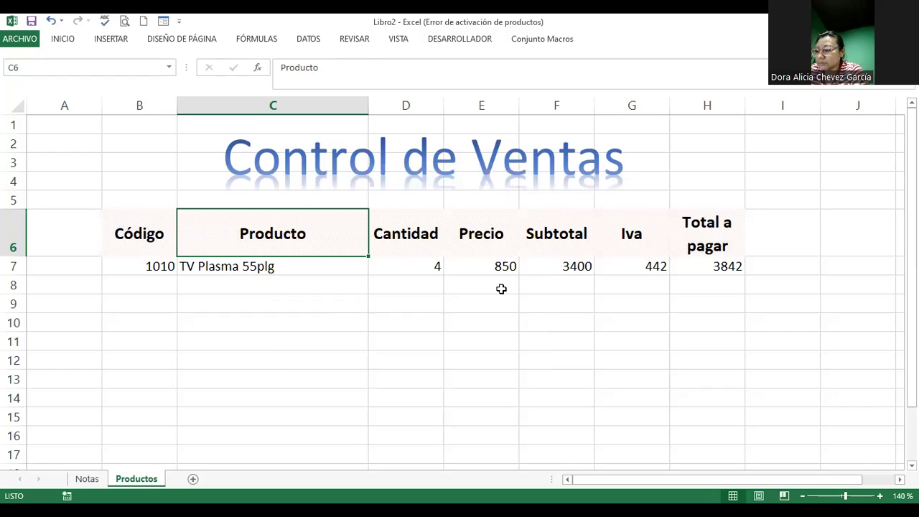
- Apply Accounting currency format to Precio through Total a pagar in E7:H7
left_click(460, 280)
left_click(477, 264)
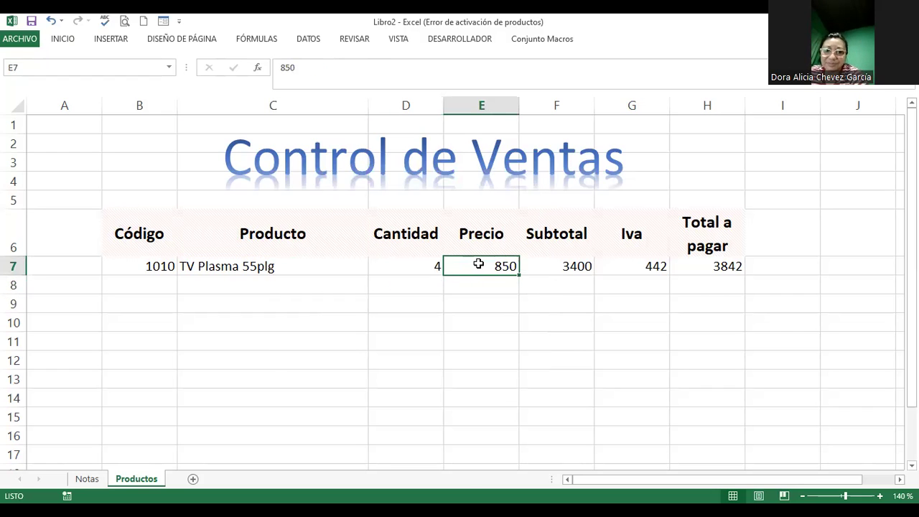
left_click_drag(479, 265, 679, 268)
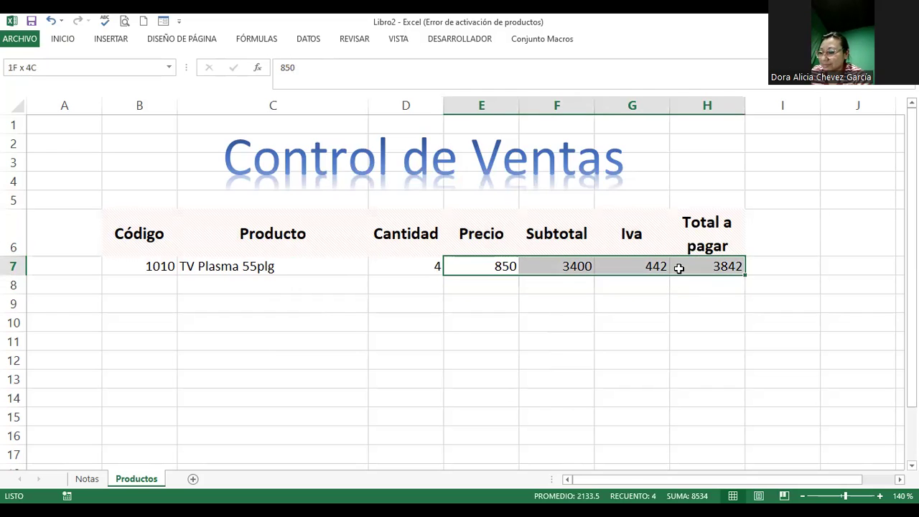
left_click(60, 42)
left_click(396, 83)
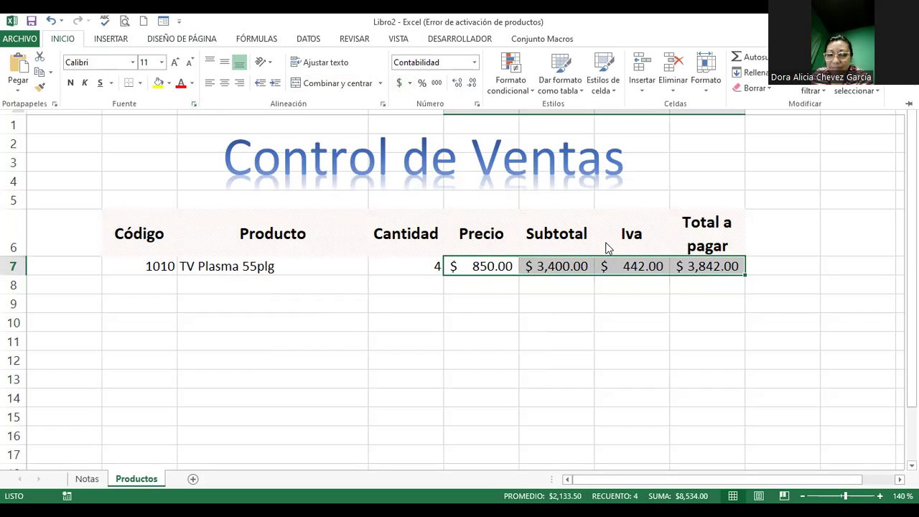
- Make the H7 total bold and red
left_click(673, 268)
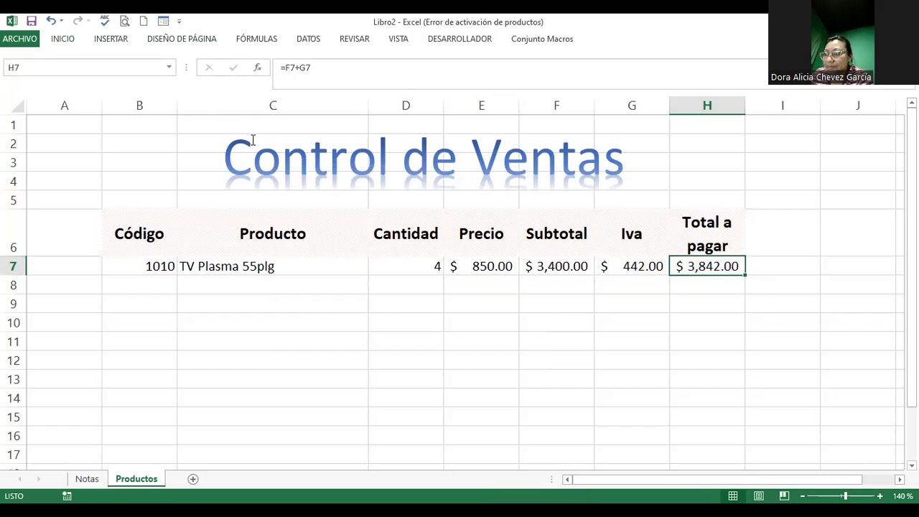
left_click(63, 38)
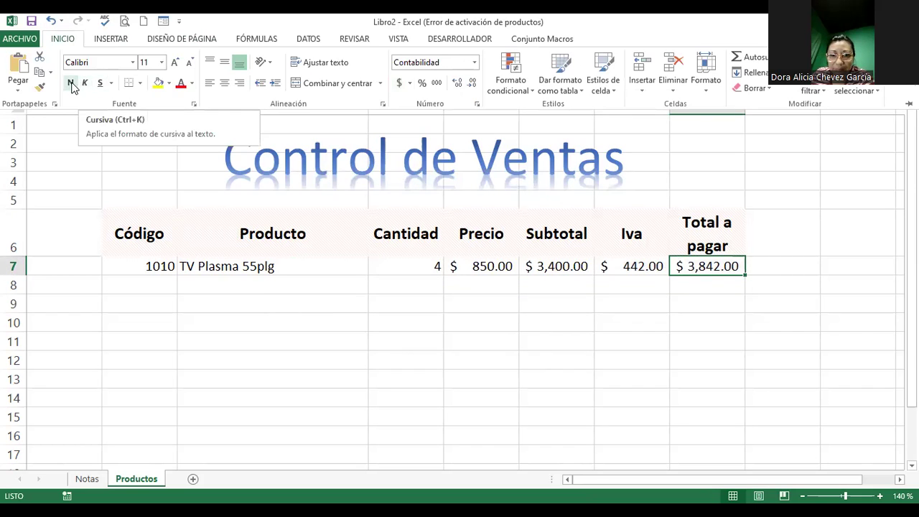
left_click(70, 84)
left_click(181, 83)
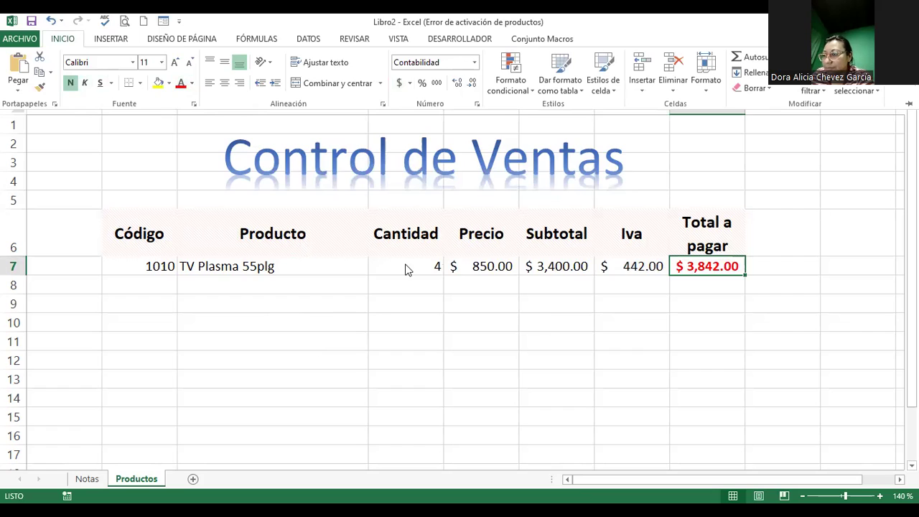
left_click(431, 241)
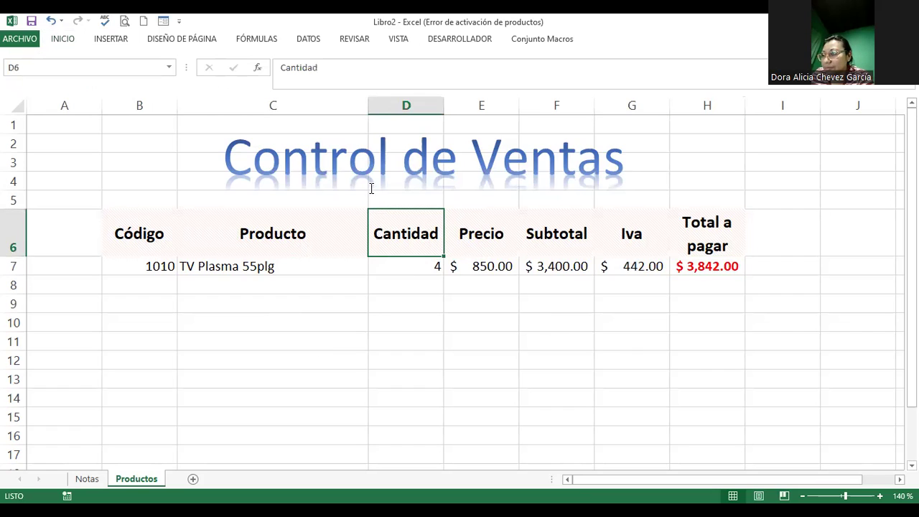
- Add the record 2020, Refrigeradora, quantity 3, price 155 through the data form
left_click(164, 22)
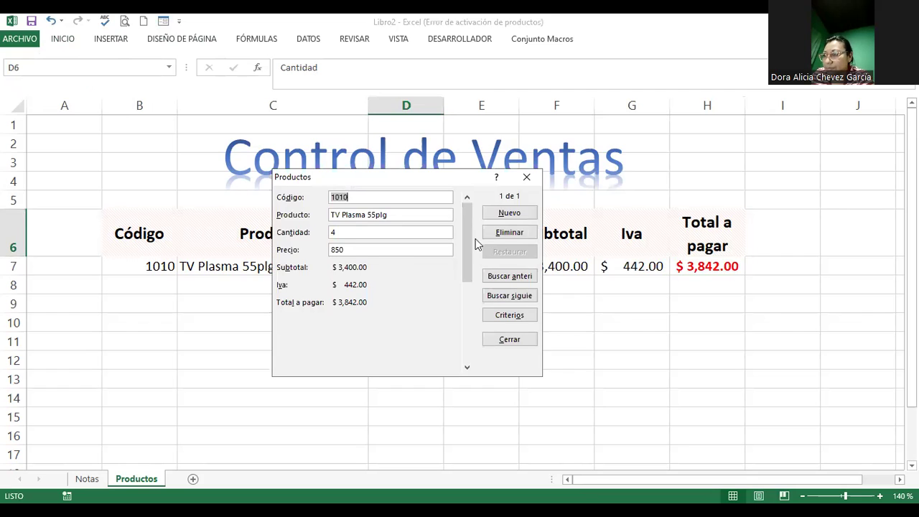
left_click(520, 212)
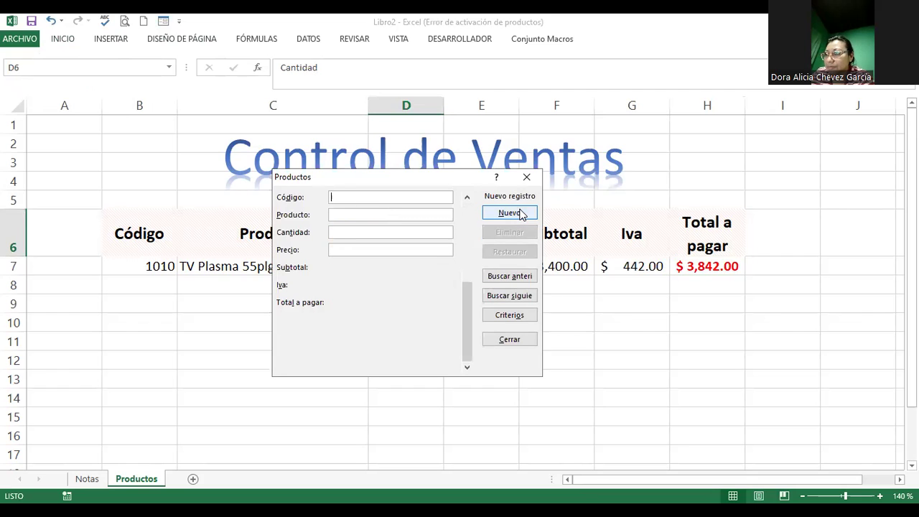
type("2020")
key("Tab")
type("Refrigeradora")
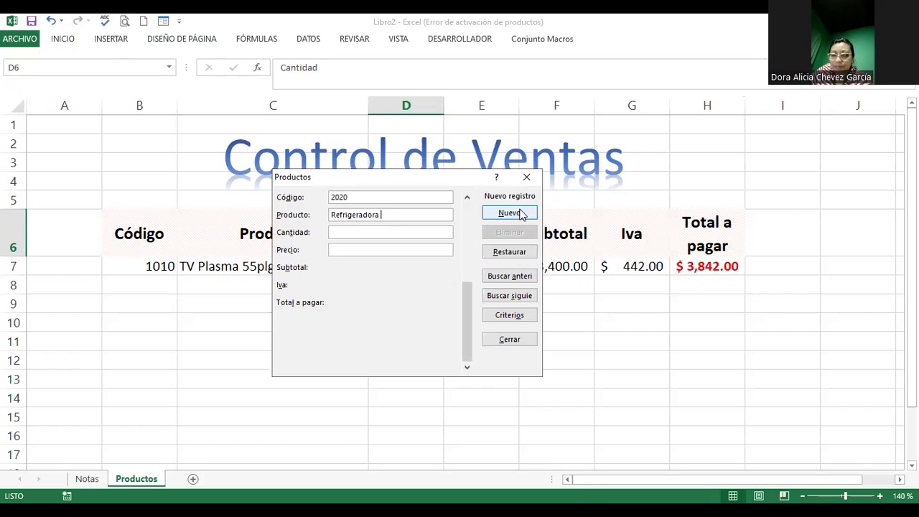
type("3")
type("155")
left_click(522, 214)
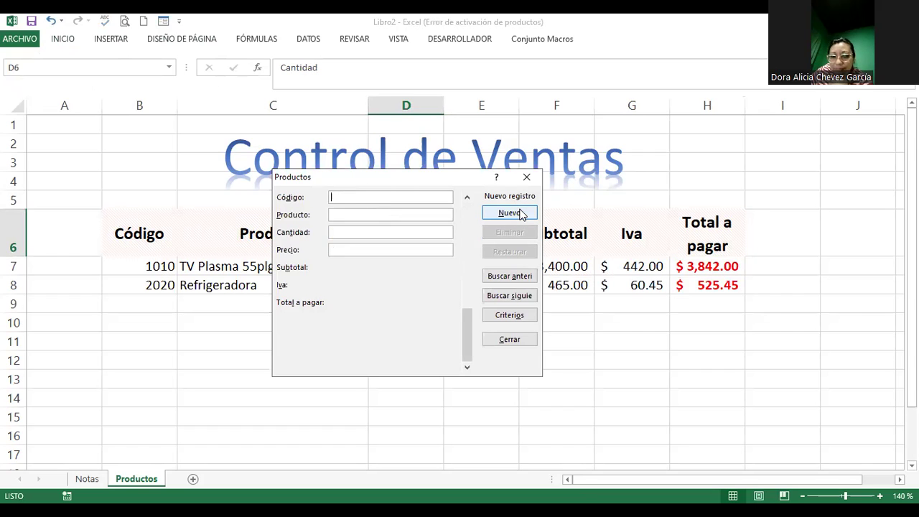
left_click(498, 278)
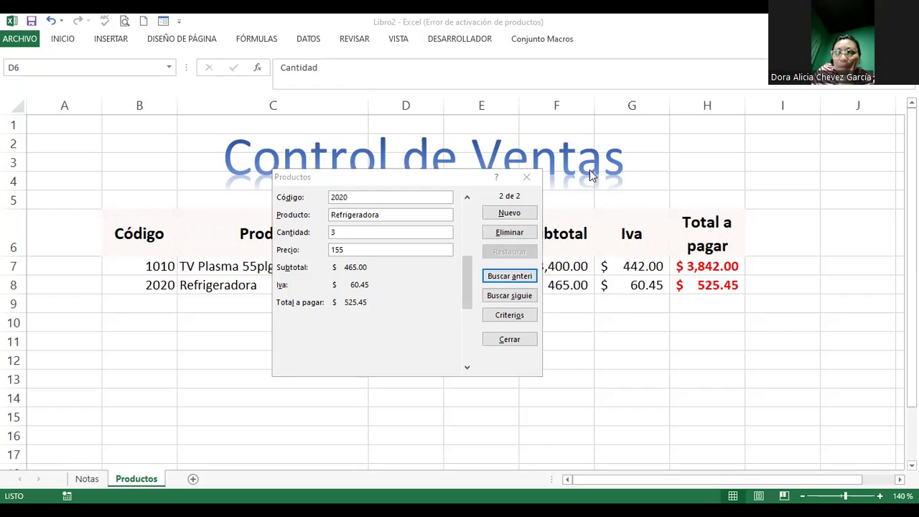
- Close the data form and check the Iva formula =F7*13% in G7 without changing it
left_click(526, 180)
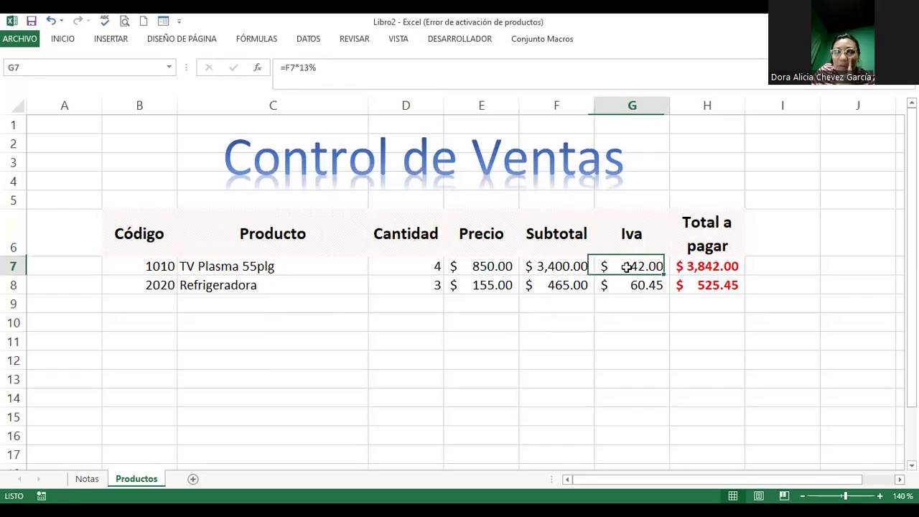
double_click(620, 265)
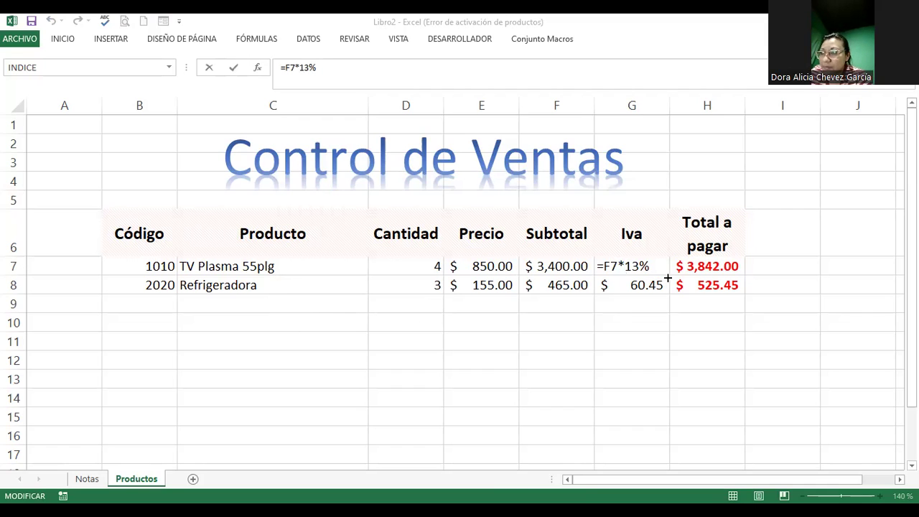
key("Return")
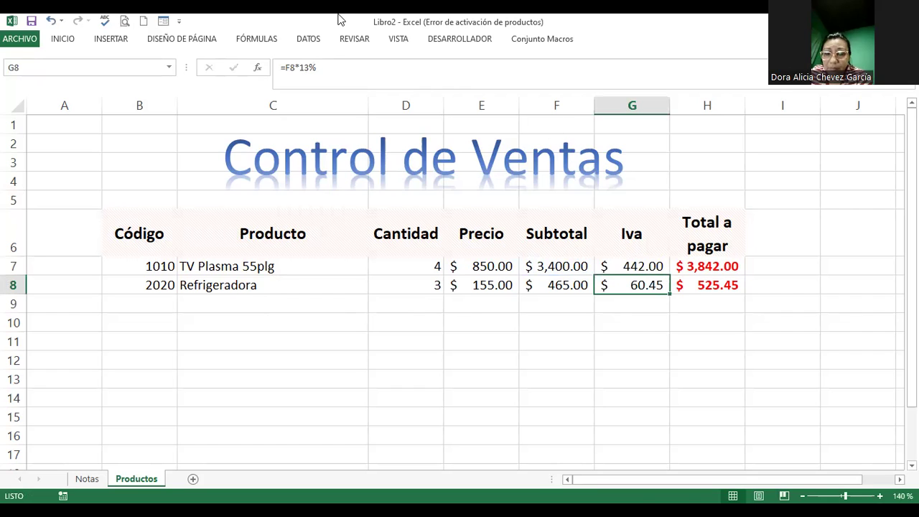
left_click(163, 23)
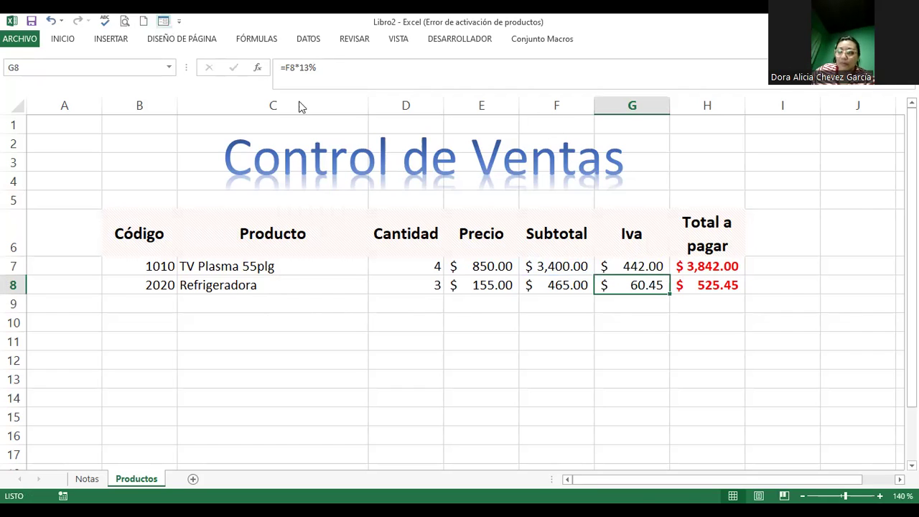
- Enter a new record: Código 3030, Producto Latop Dell, Cantidad 7, Precio 550
left_click(519, 215)
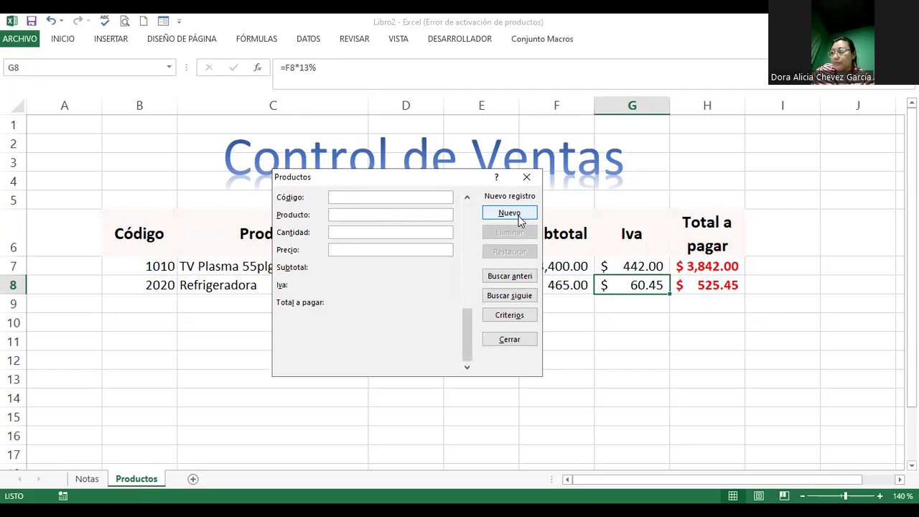
type("3030")
key("Tab")
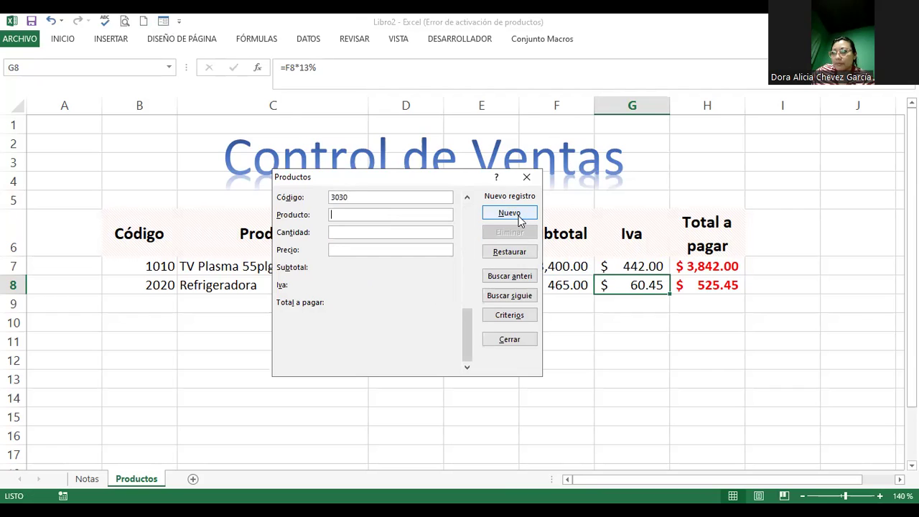
type("Latop Dell")
key("Tab")
type("7")
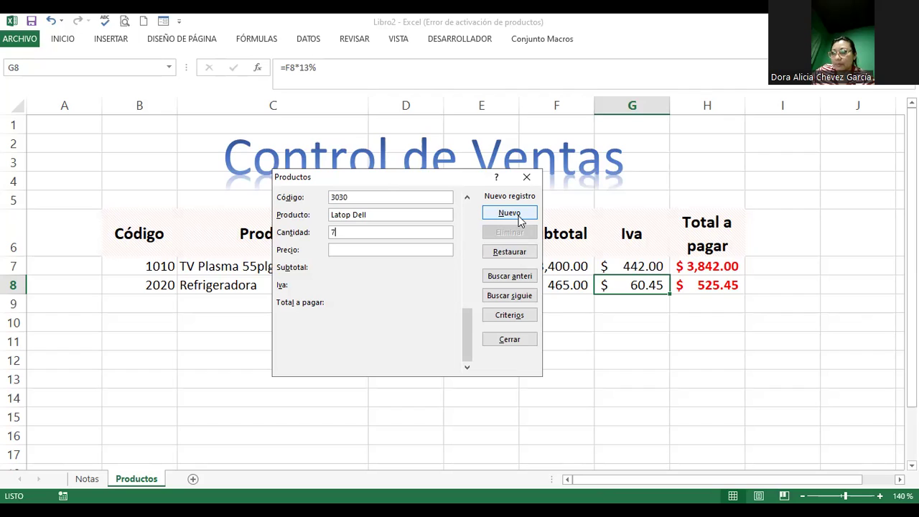
type("550")
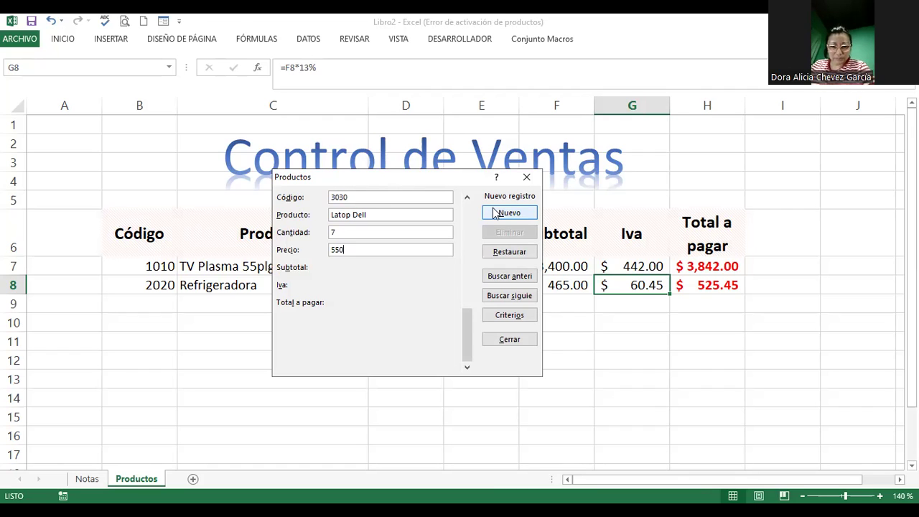
- Close the Productos data form and return to the worksheet
left_click(494, 214)
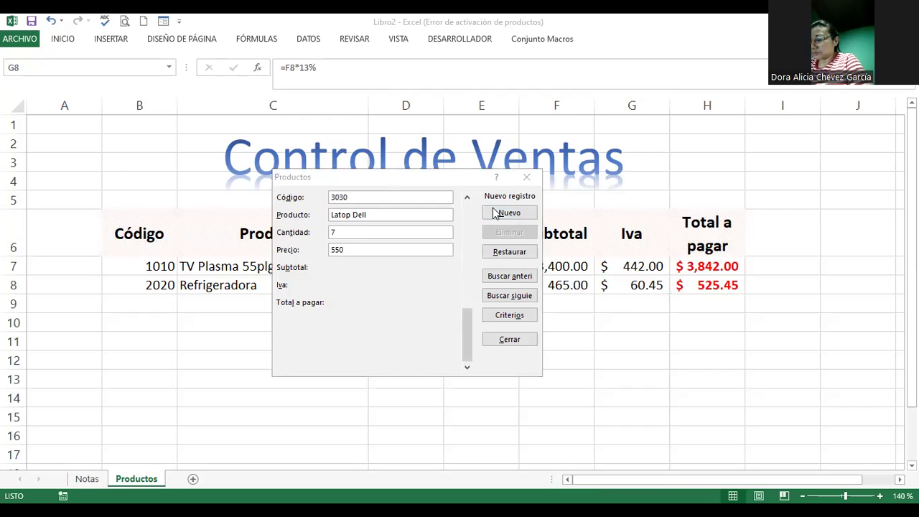
left_click(598, 346)
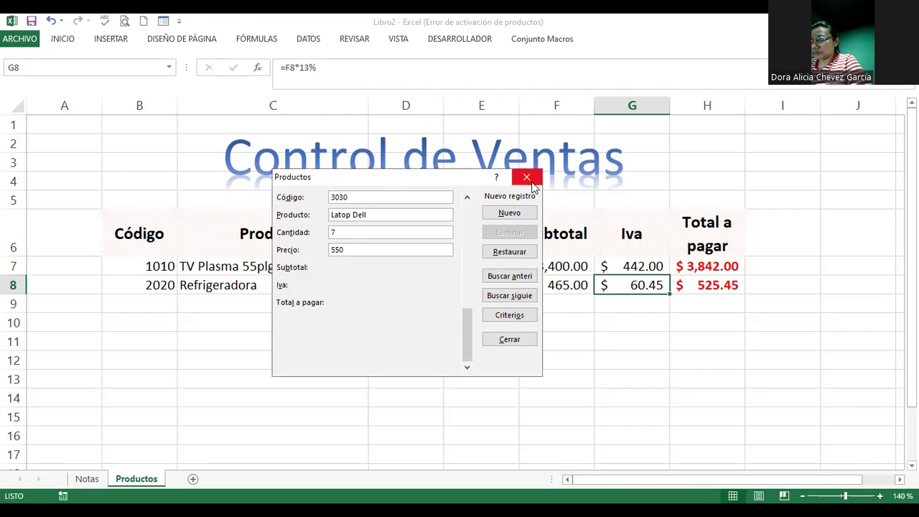
left_click(530, 180)
left_click(464, 345)
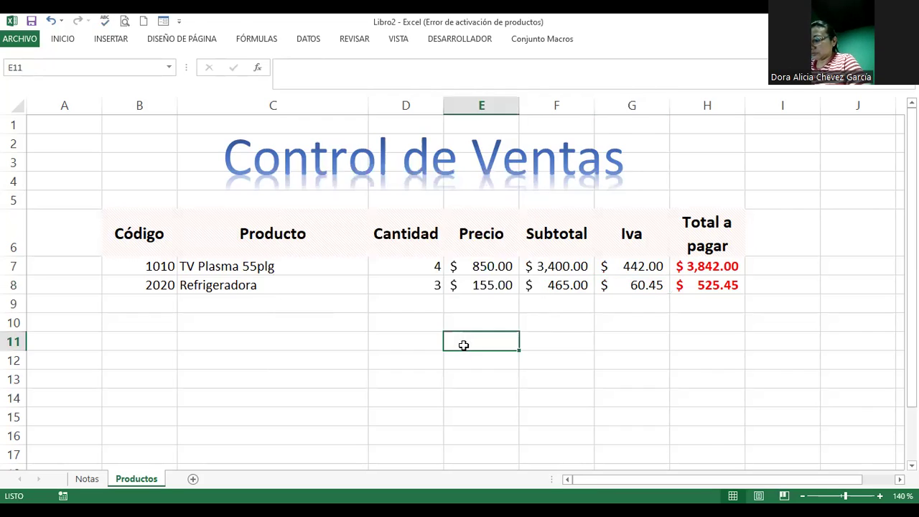
- Resize the Productos form picture and place it to the right of the sales table
mouse_move(578, 352)
left_mouse_down()
mouse_move(364, 202)
mouse_move(335, 137)
left_mouse_up()
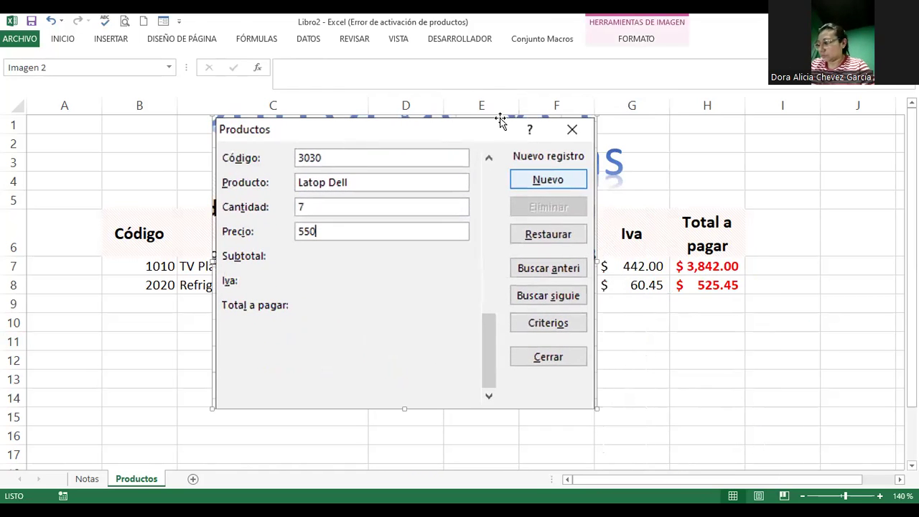
left_click_drag(594, 117, 538, 213)
mouse_move(459, 249)
left_mouse_down()
mouse_move(662, 364)
mouse_move(827, 399)
left_mouse_up()
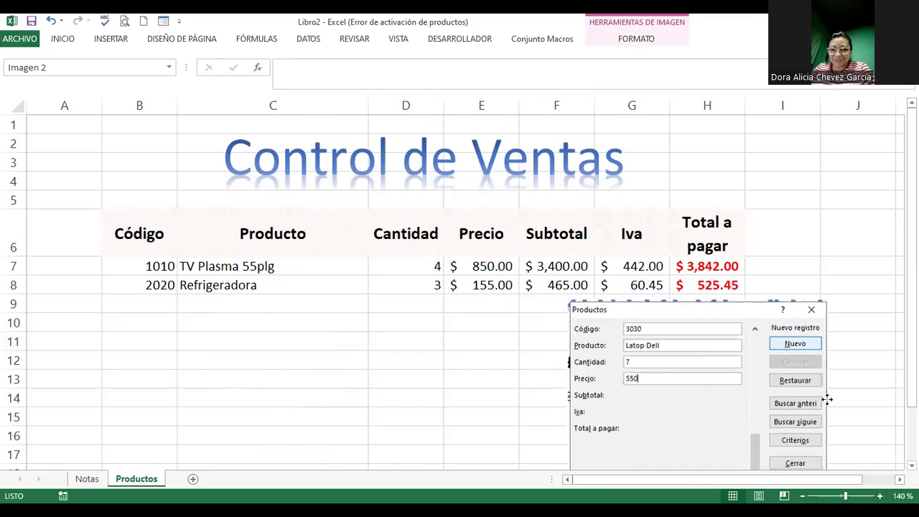
left_click_drag(828, 400, 840, 416)
left_click_drag(732, 402, 836, 290)
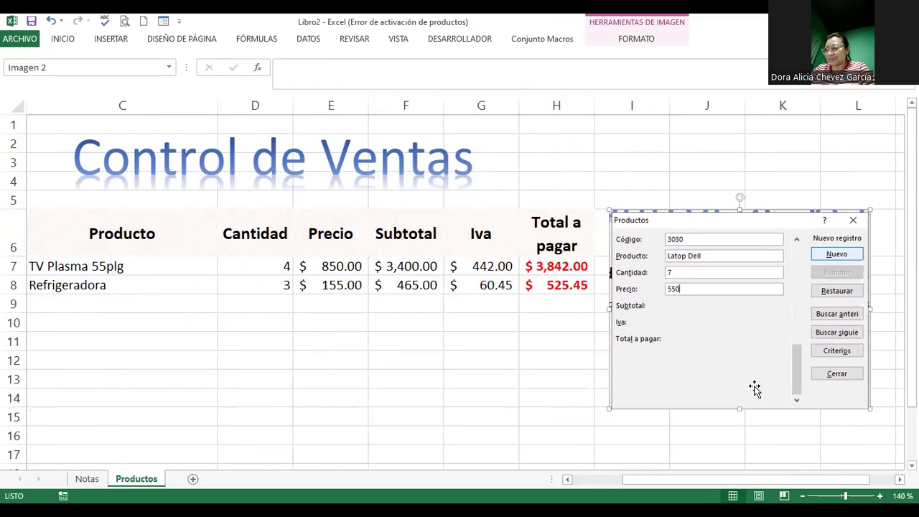
left_click(580, 161)
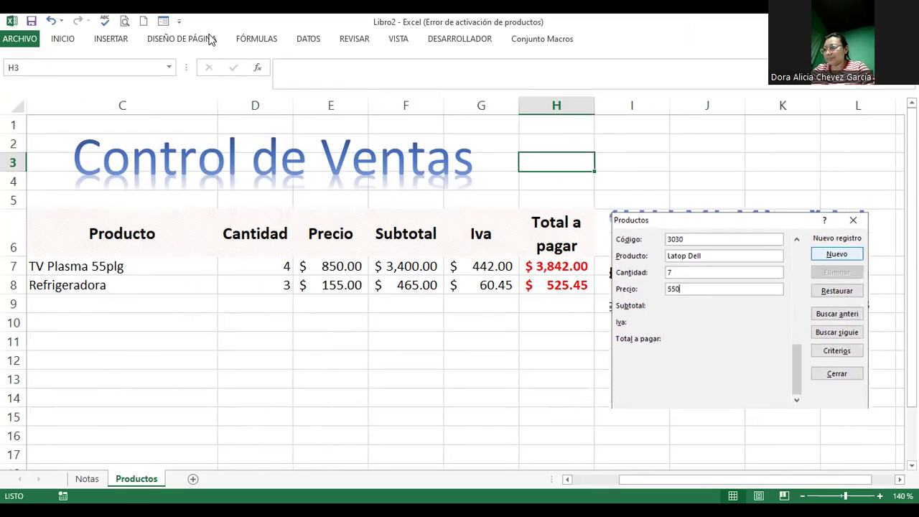
- Search Bing online pictures for 'plasma tv' from the Insert tab
left_click(105, 39)
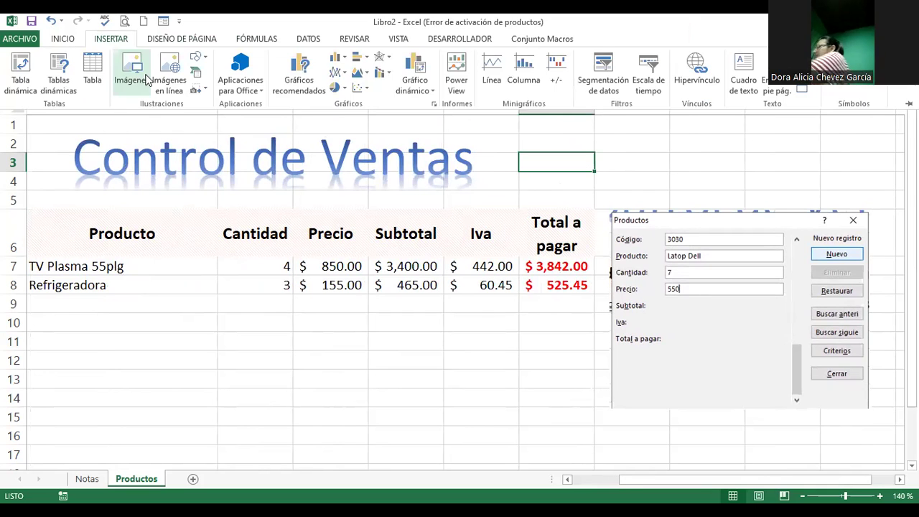
left_click(165, 81)
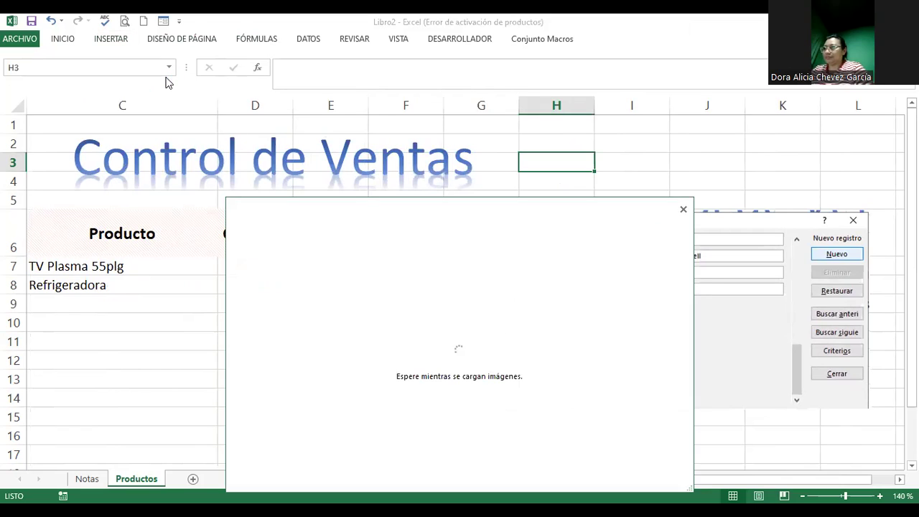
left_click(527, 277)
type("plasma")
key("Return")
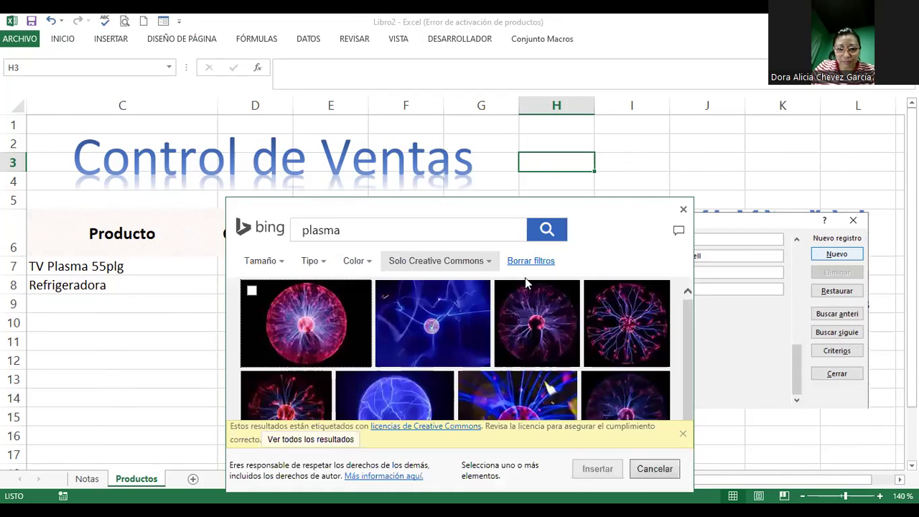
left_click(431, 235)
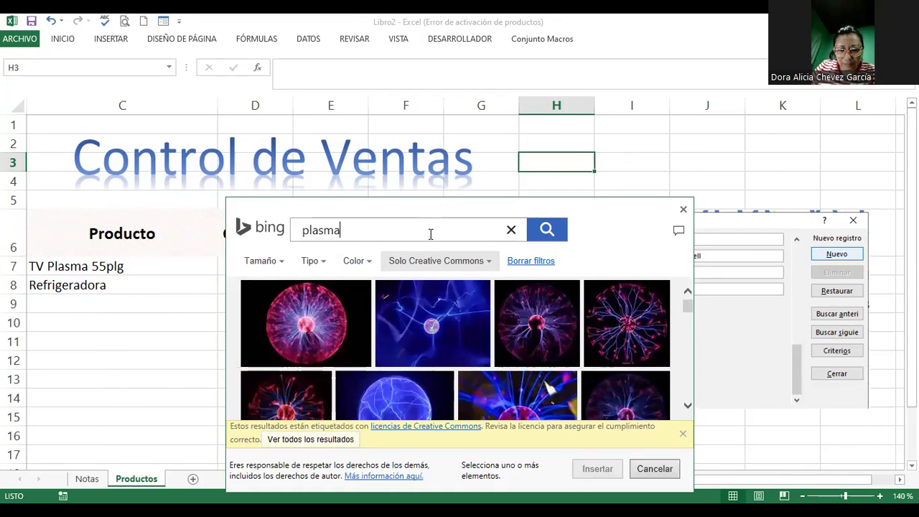
type("tv")
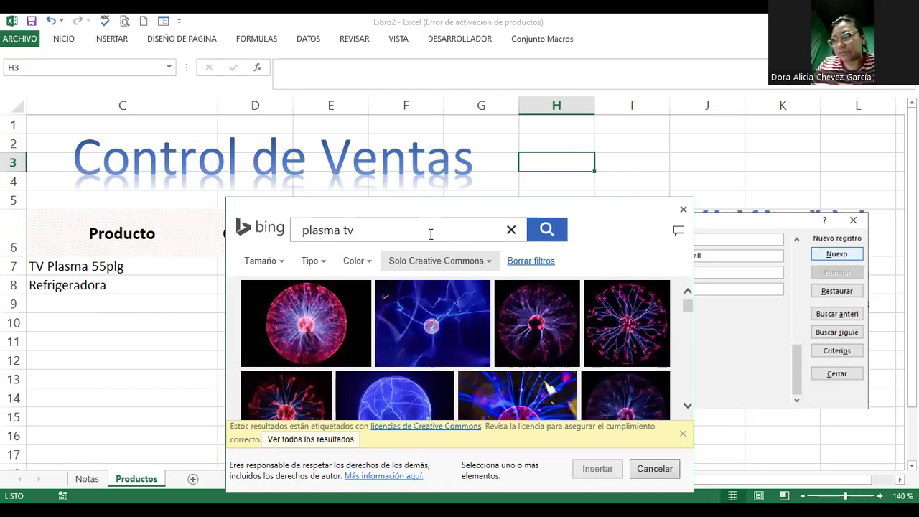
key("Return")
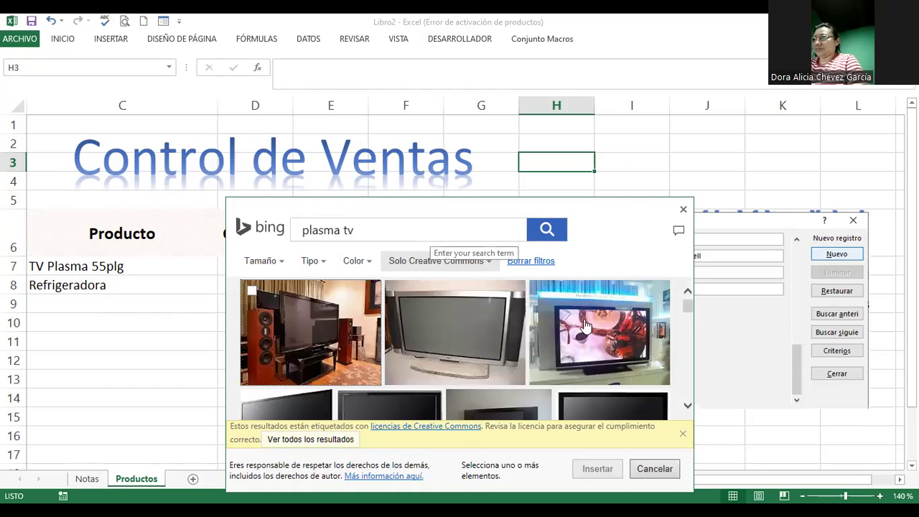
mouse_move(609, 321)
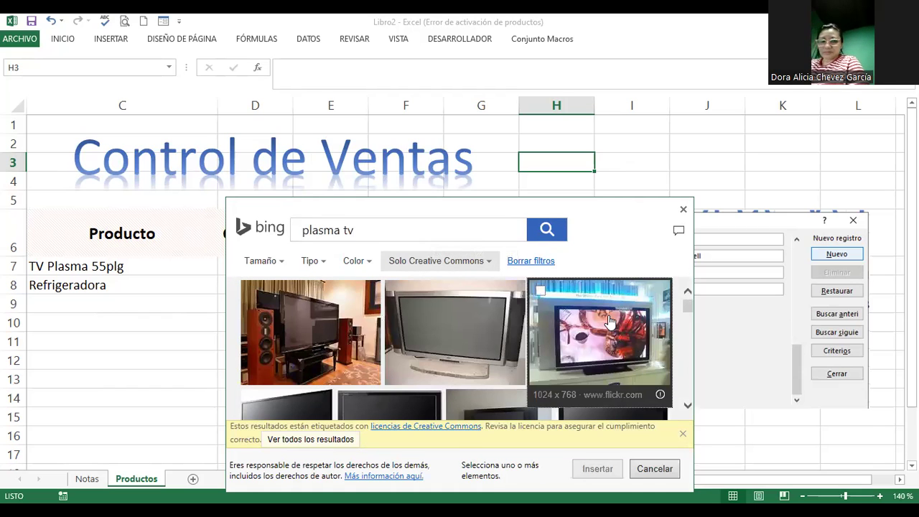
left_click(588, 356)
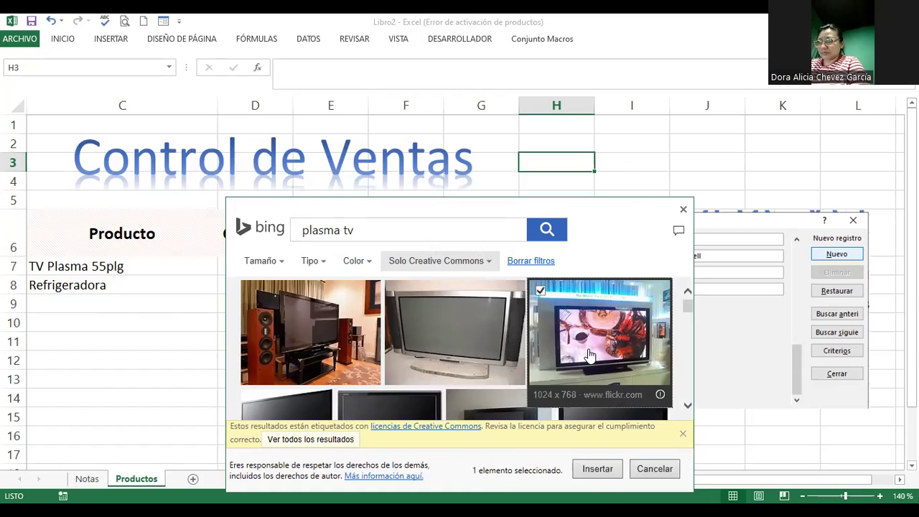
left_click(574, 355)
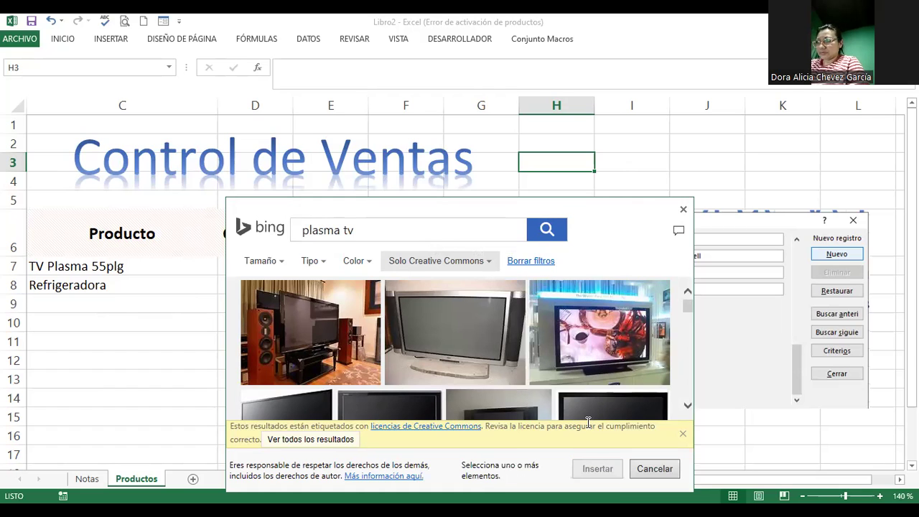
- Insert the third plasma TV photo, shrink it and place it beside the title
double_click(575, 356)
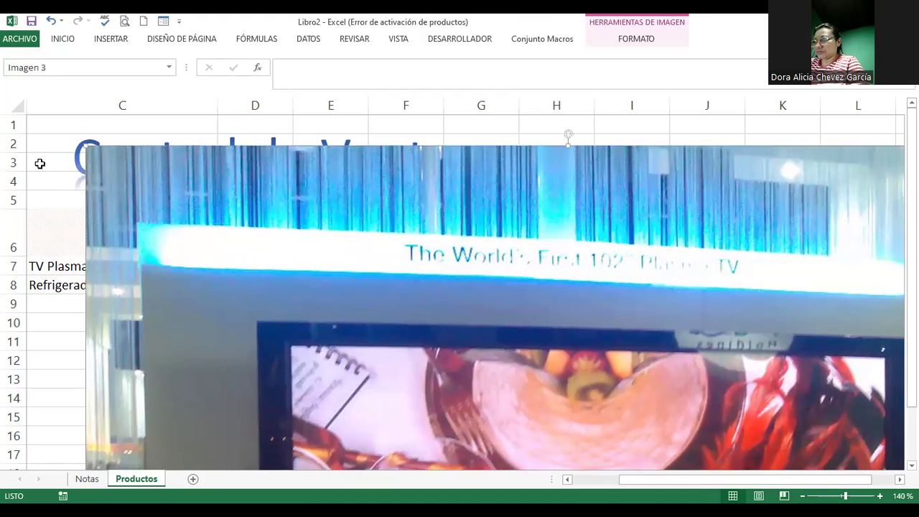
mouse_move(83, 146)
left_mouse_down()
mouse_move(434, 313)
mouse_move(411, 385)
left_mouse_up()
mouse_move(529, 419)
left_mouse_down()
mouse_move(458, 317)
mouse_move(362, 354)
left_mouse_up()
left_click(803, 496)
left_click(803, 496)
left_click(803, 495)
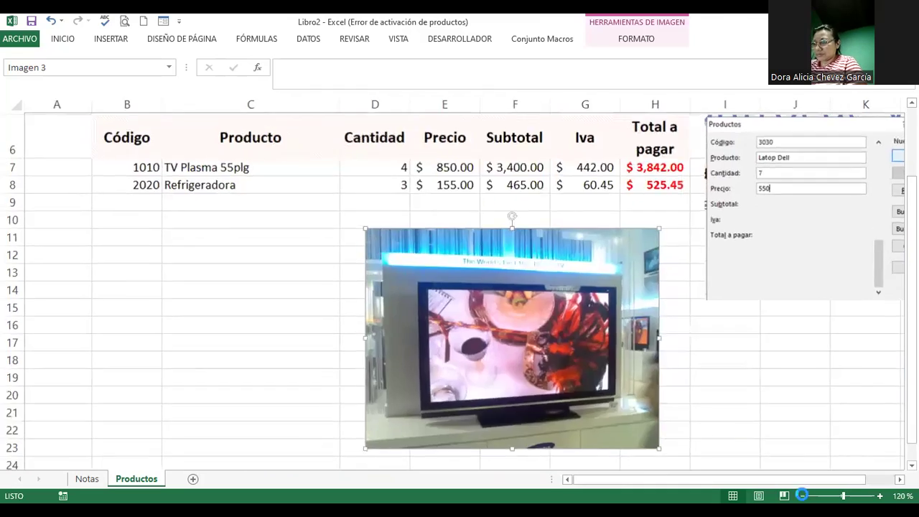
left_click(803, 495)
left_click(803, 496)
left_click(803, 496)
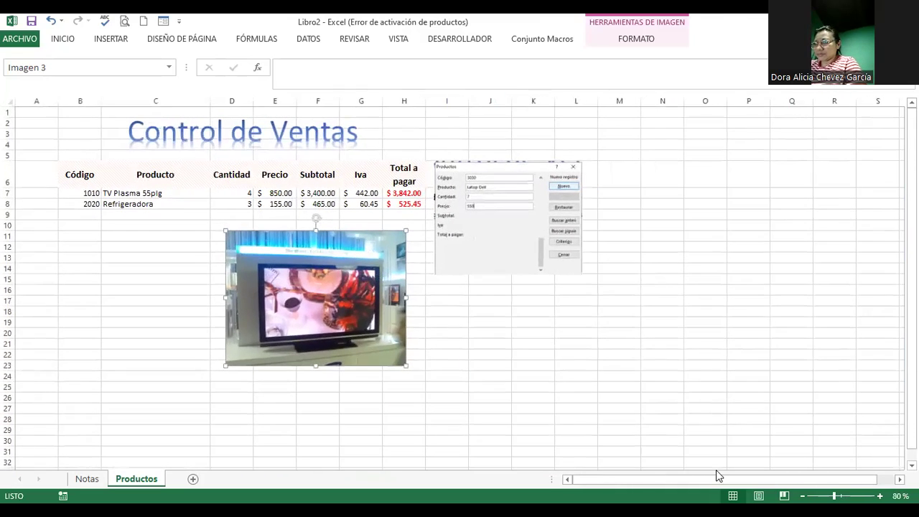
left_click_drag(407, 365, 323, 315)
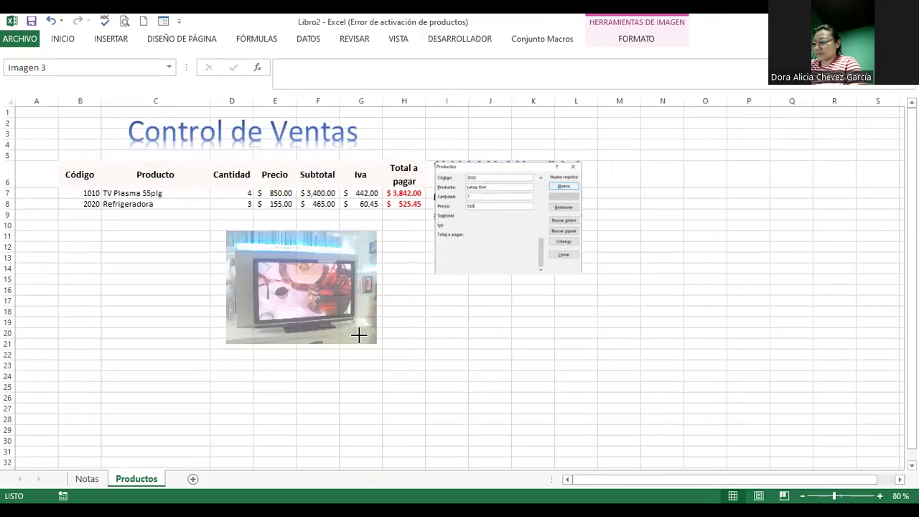
mouse_move(269, 278)
left_mouse_down()
mouse_move(513, 169)
mouse_move(493, 168)
left_mouse_up()
- Move the form picture down below the TV photo
left_click(500, 243)
left_click_drag(500, 243, 497, 325)
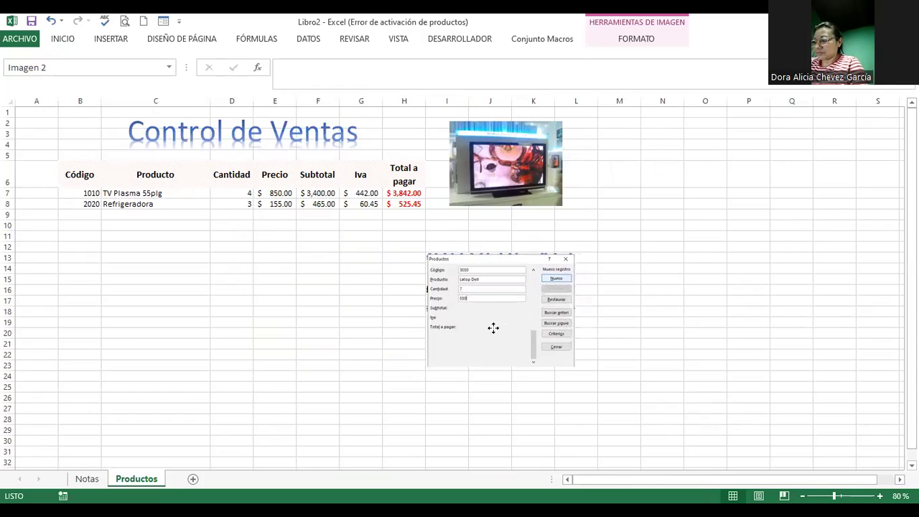
left_click(325, 278)
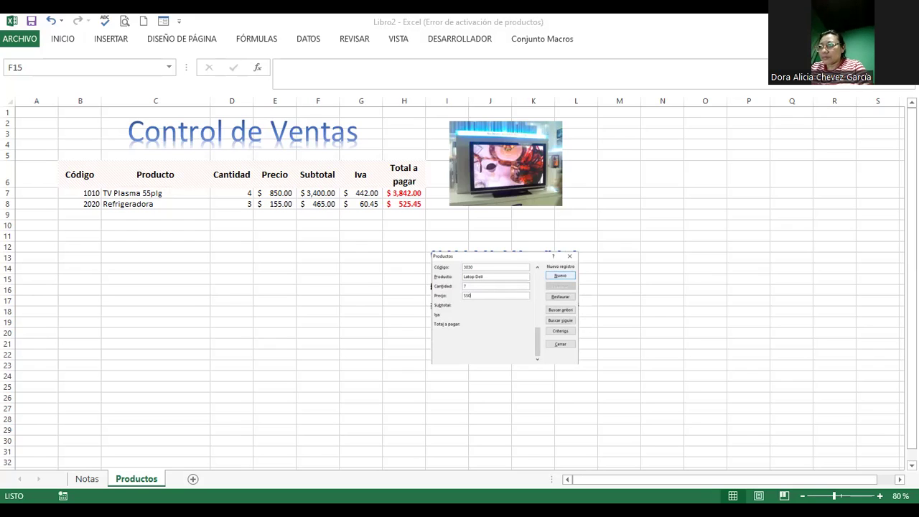
- Nudge the form picture up-right, zoom to 120% and select the table range B6:H13
left_click_drag(466, 301, 487, 288)
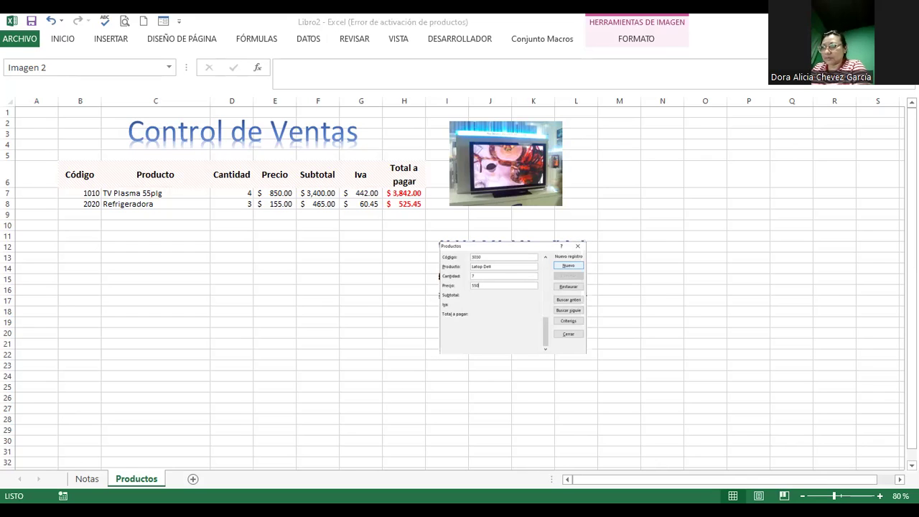
scroll(732, 408, "up", 1)
scroll(732, 408, "up", 1)
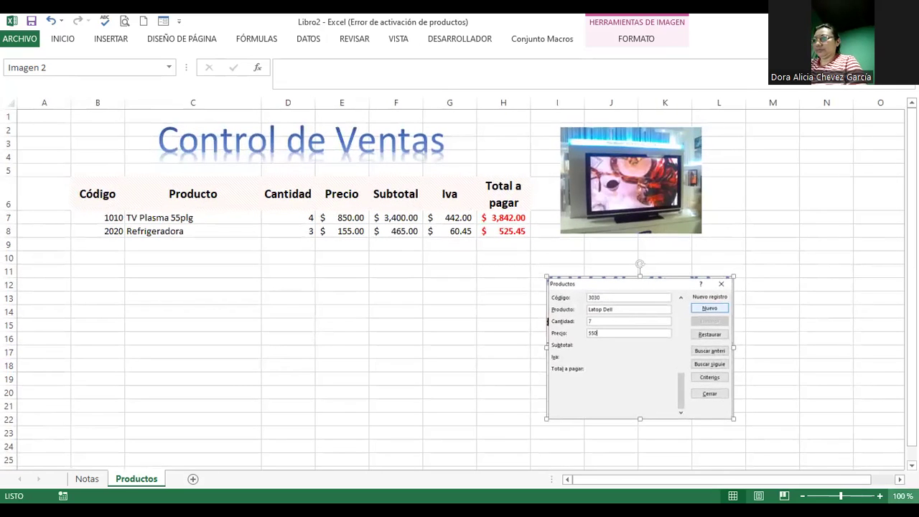
scroll(459, 287, "up", 1)
left_click(880, 496)
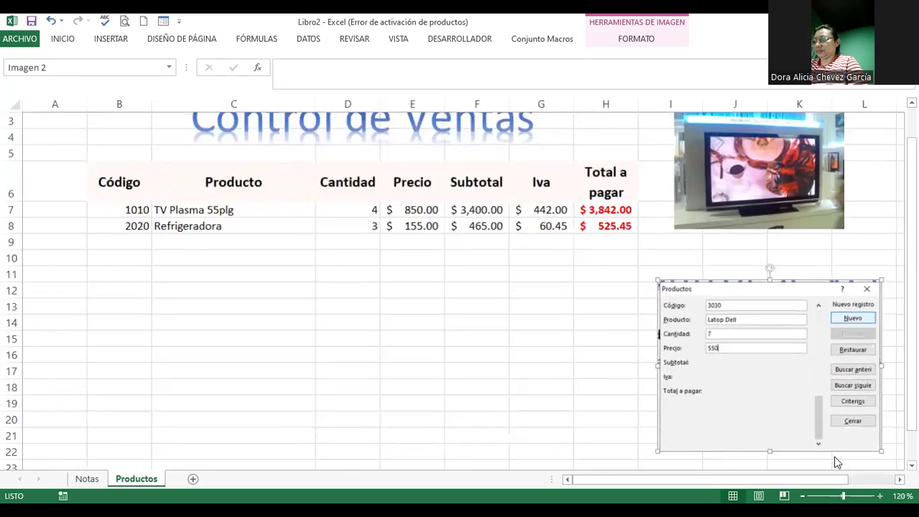
mouse_move(115, 181)
left_mouse_down()
mouse_move(527, 339)
mouse_move(583, 313)
left_mouse_up()
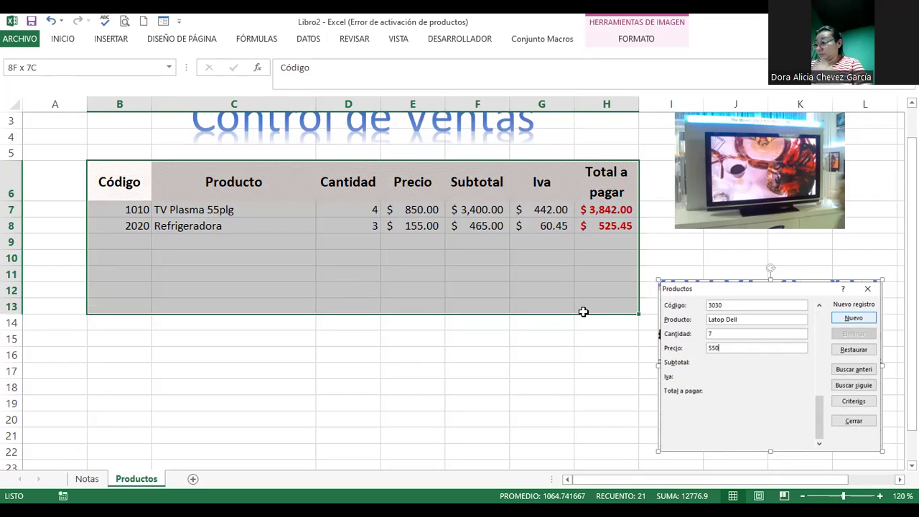
- Apply thick purple top and bottom borders to B6:H13 via Format Cells
left_click_drag(583, 311, 583, 312)
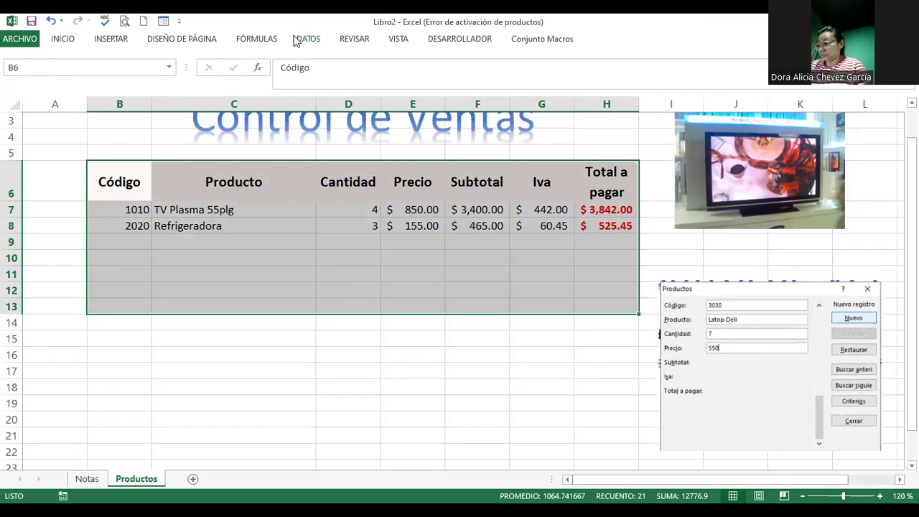
left_click(63, 43)
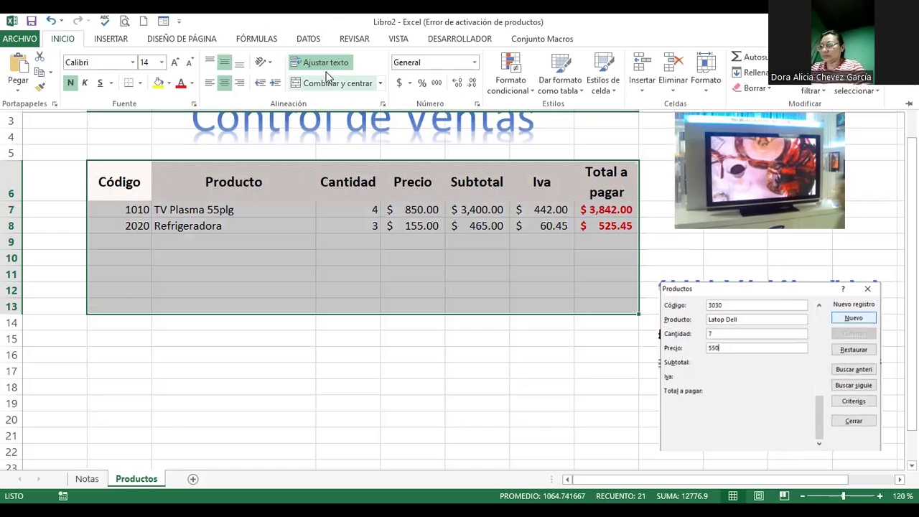
left_click(385, 105)
left_click(365, 149)
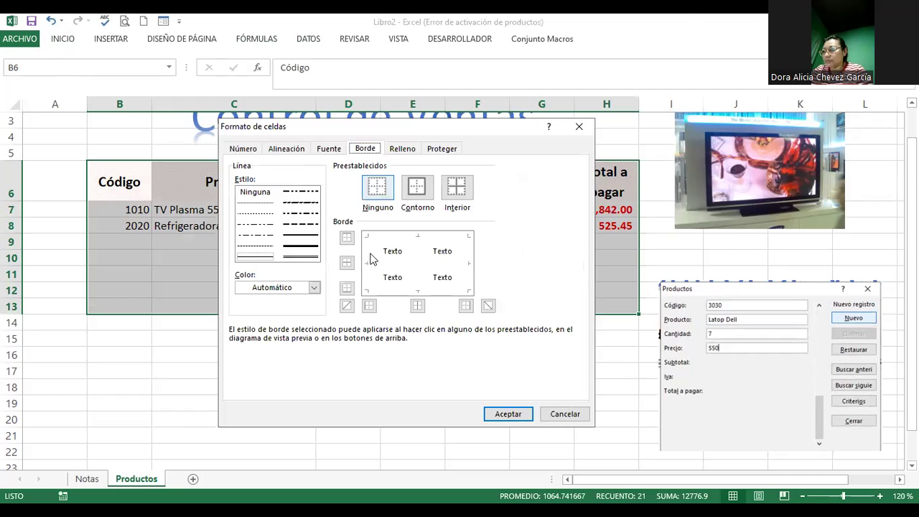
left_click(300, 251)
left_click(311, 289)
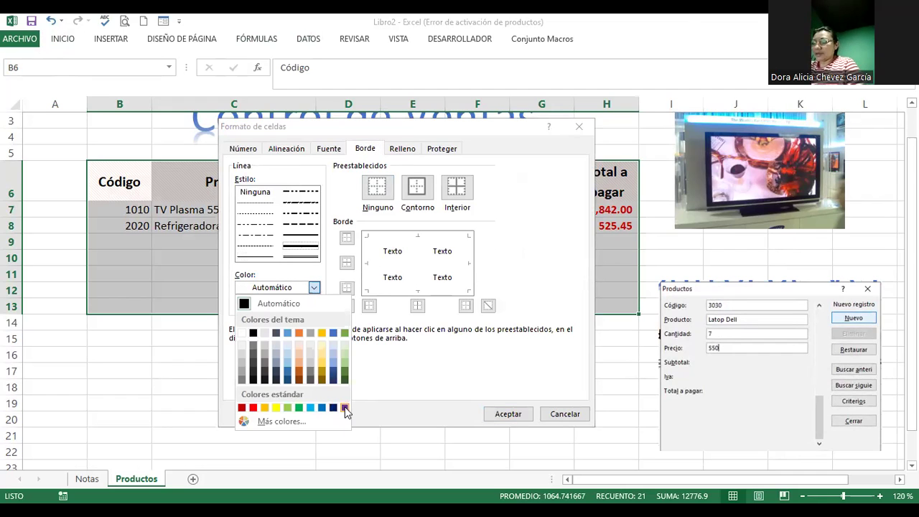
left_click(421, 238)
left_click(426, 291)
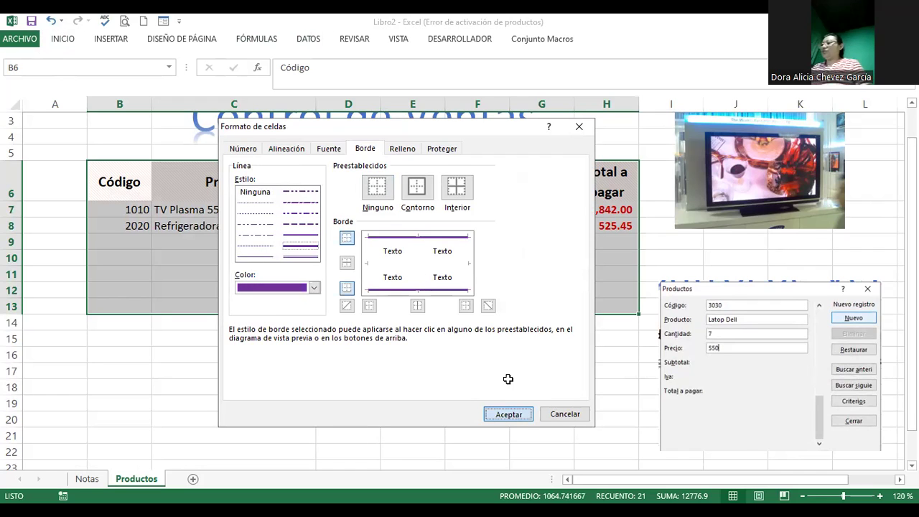
left_click(513, 415)
left_click(509, 379)
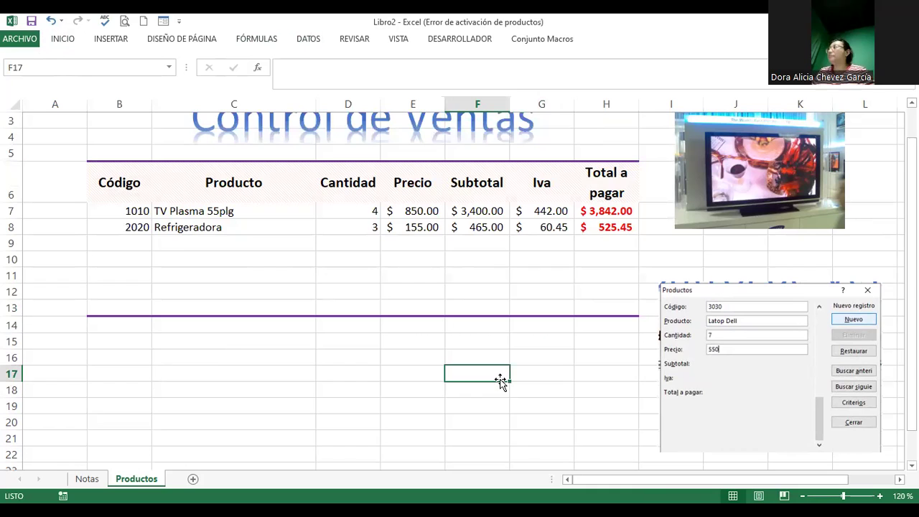
left_click_drag(117, 180, 607, 181)
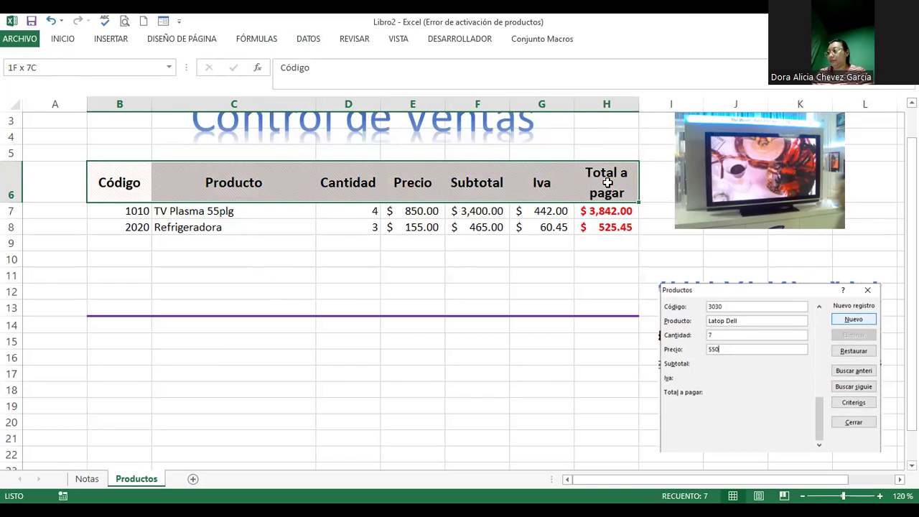
- Give header cells B6:H6 thin purple bottom, left, right and inner vertical borders
left_click(262, 39)
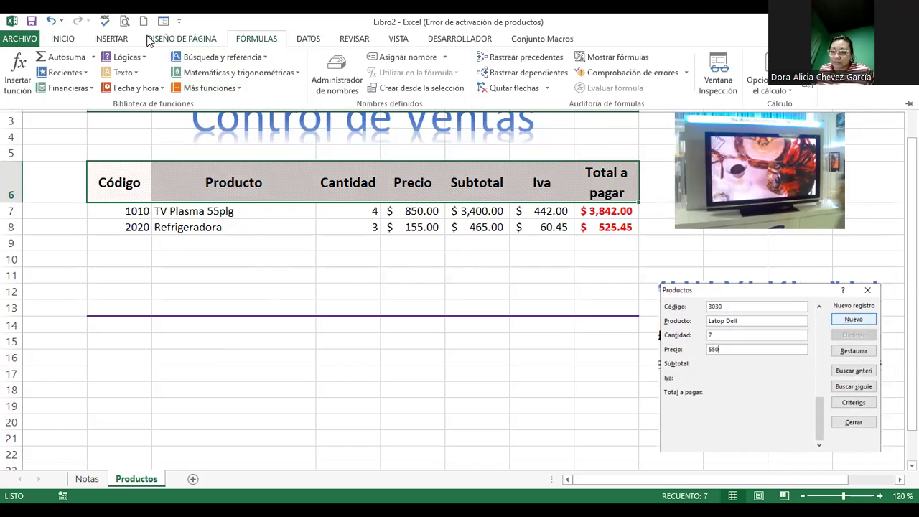
left_click(63, 40)
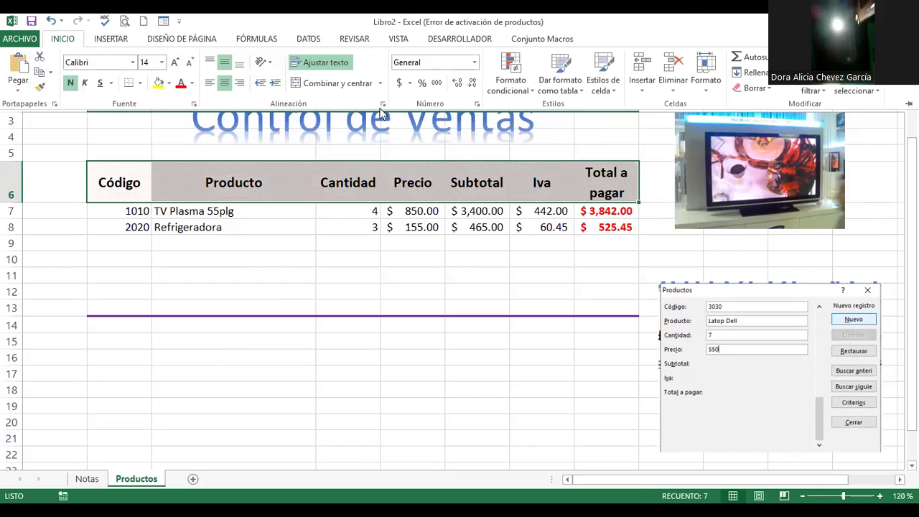
left_click(364, 149)
left_click(423, 294)
left_click(265, 257)
left_click(414, 268)
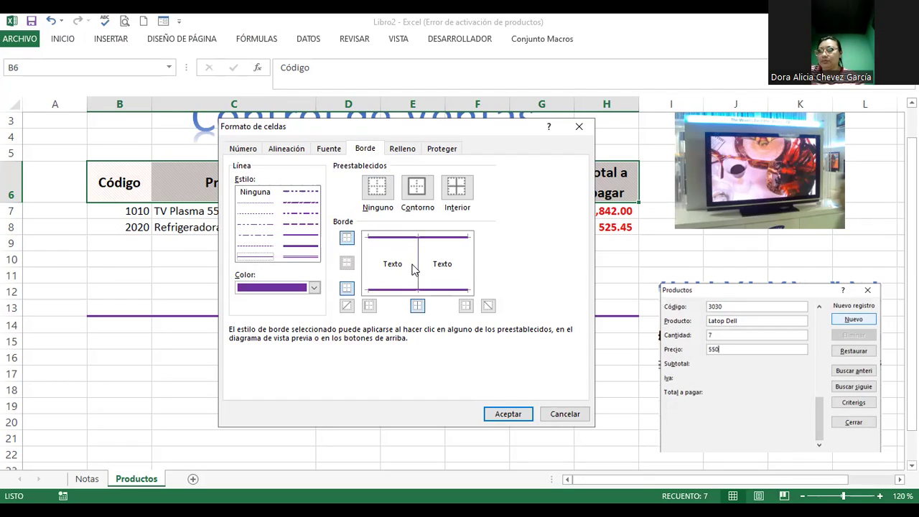
left_click(375, 266)
left_click(459, 270)
left_click(459, 272)
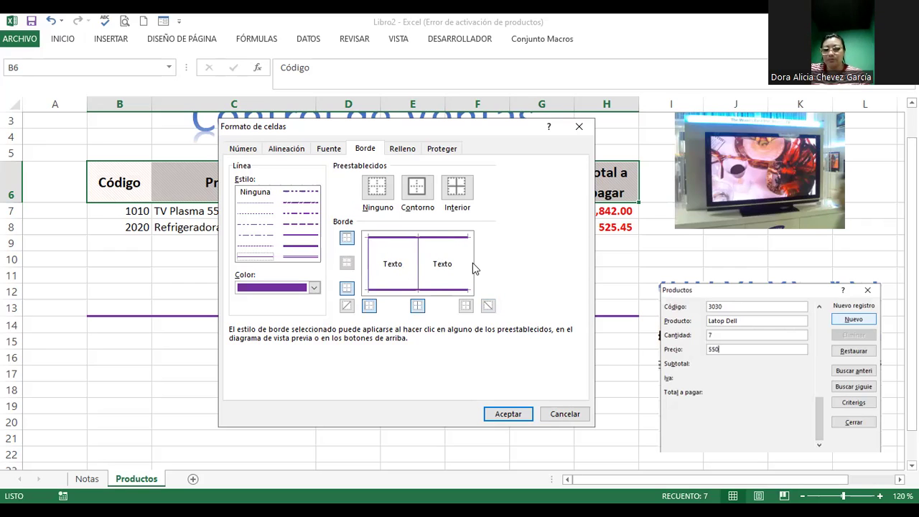
left_click(466, 305)
left_click(507, 415)
left_click(492, 342)
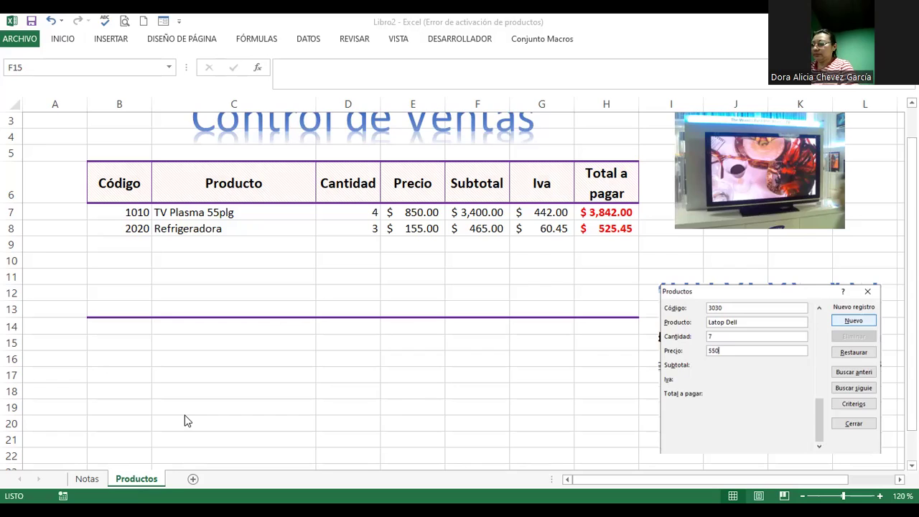
left_click(278, 226)
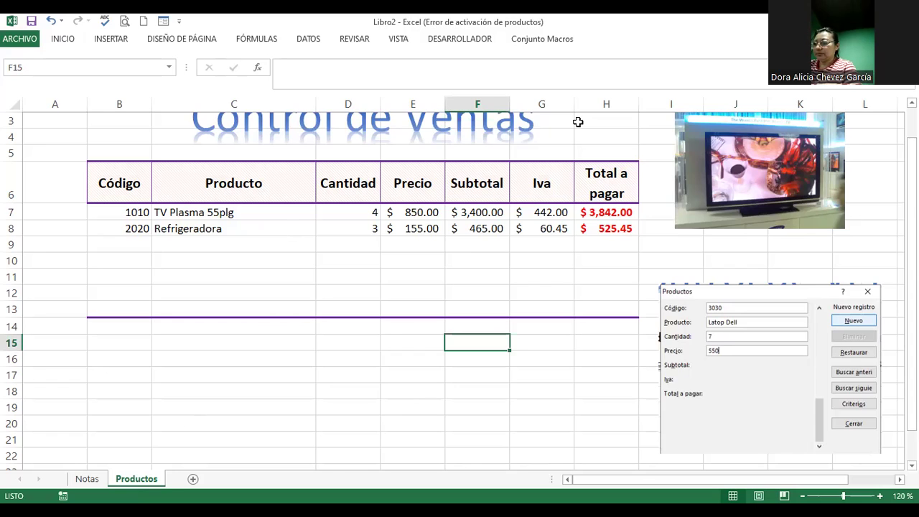
left_click(474, 212)
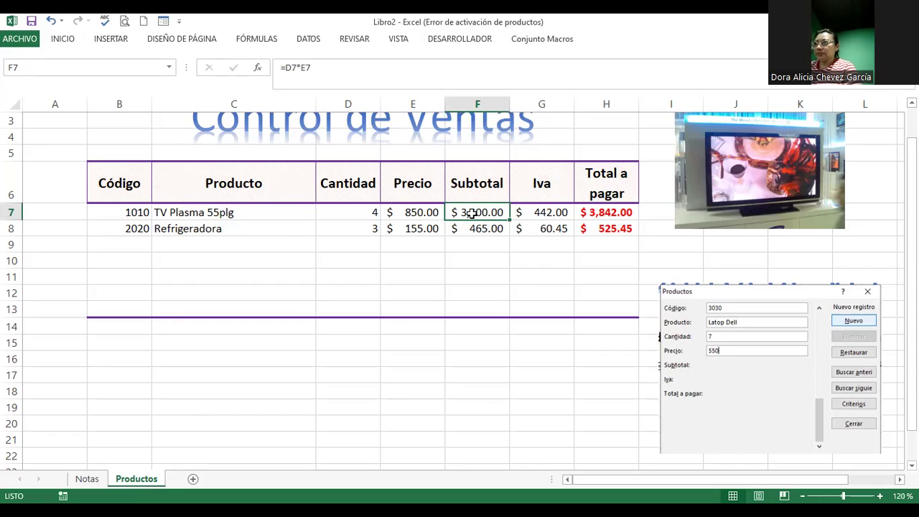
double_click(474, 213)
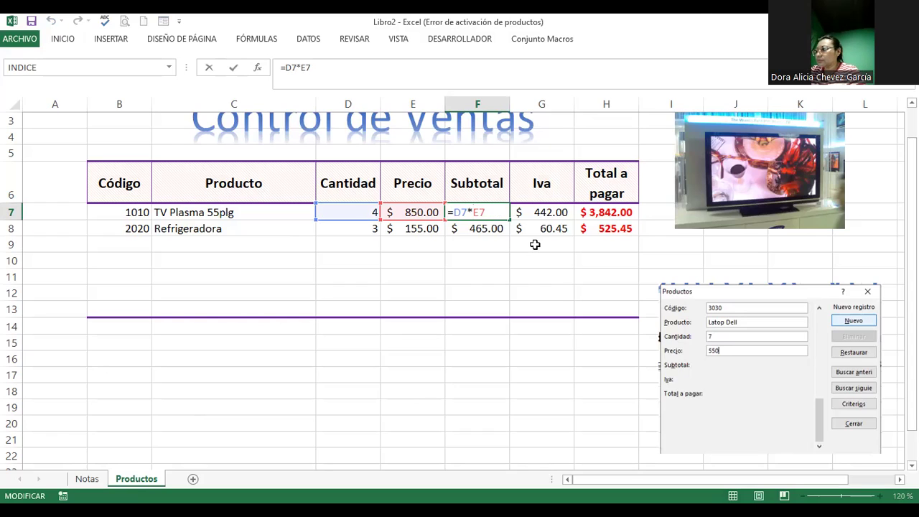
key("Return")
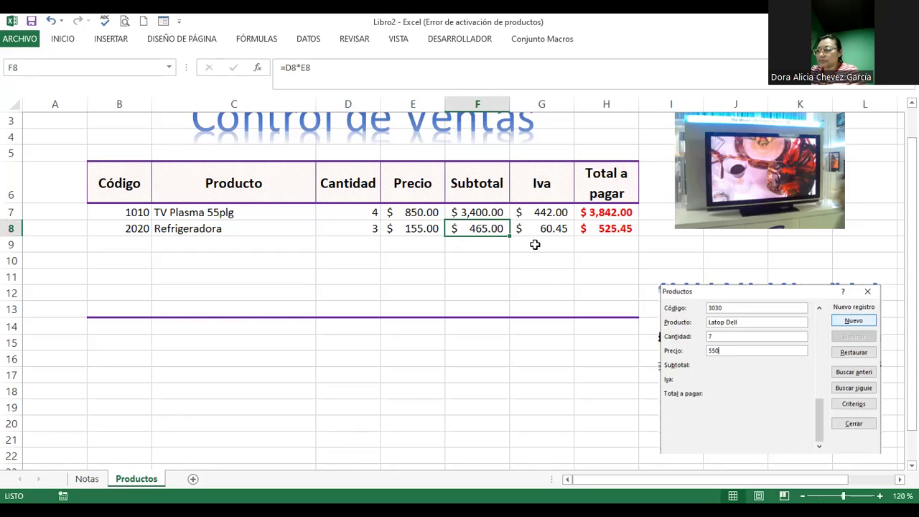
key("Up")
key("Right")
key("F2")
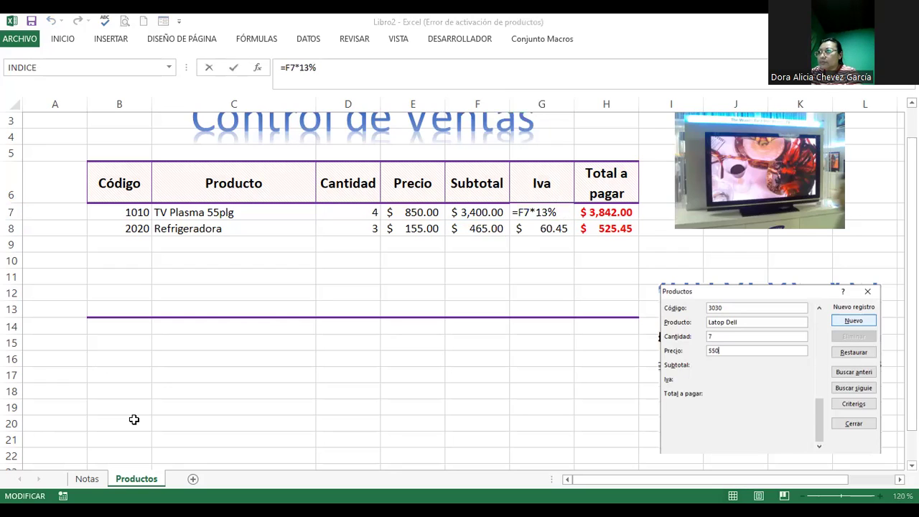
left_click(614, 212)
left_click(603, 208)
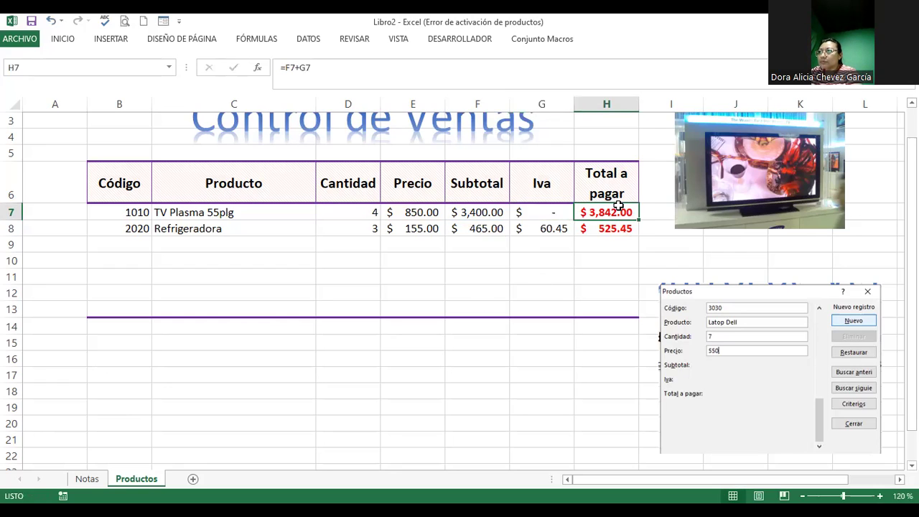
left_click(544, 213)
left_click(491, 212)
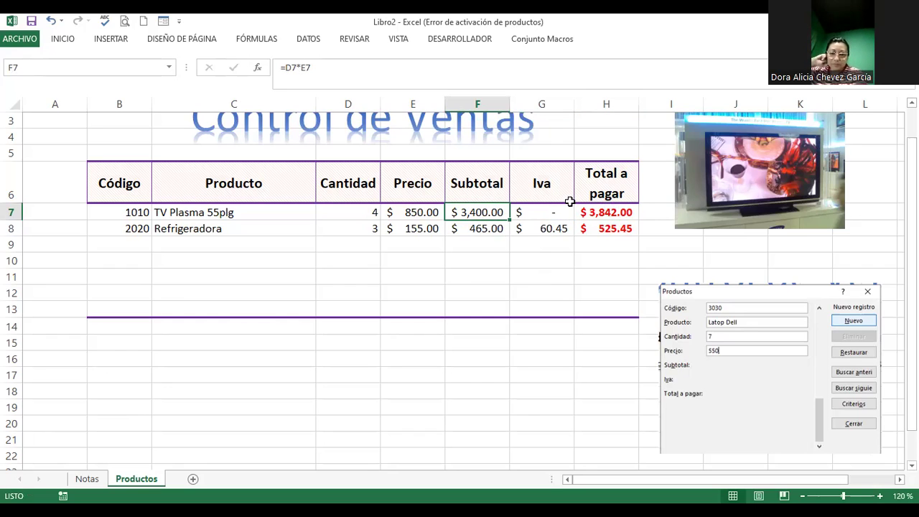
double_click(581, 212)
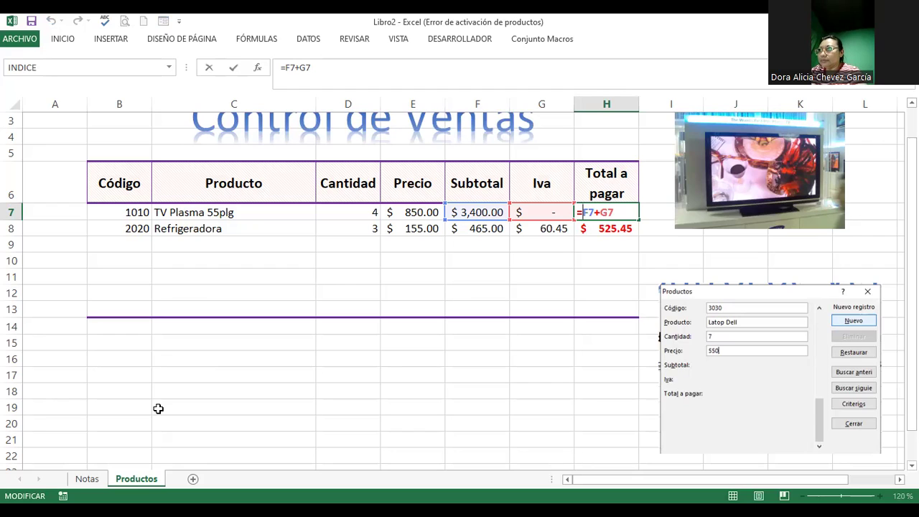
key("ctrl+Return")
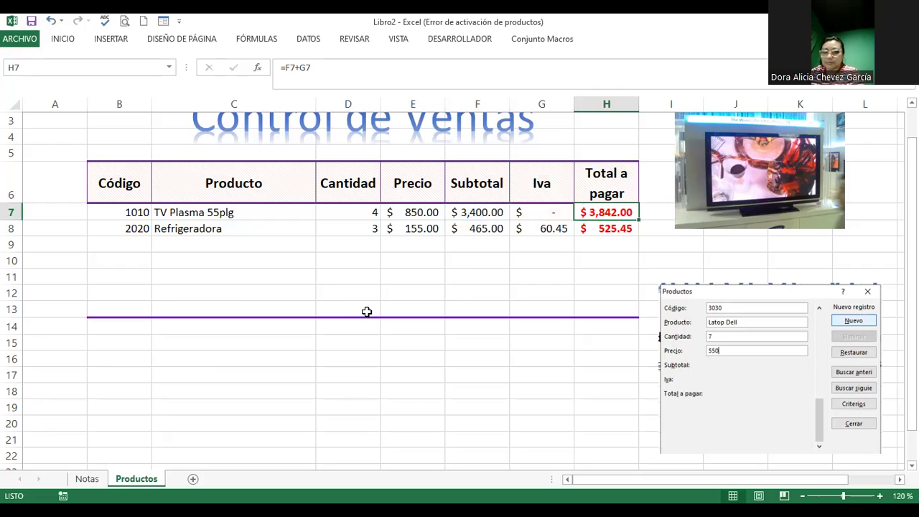
double_click(467, 212)
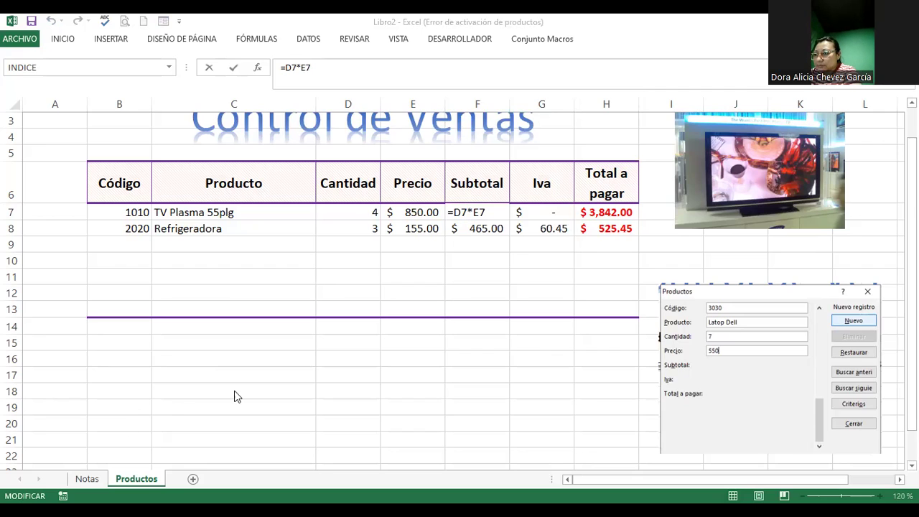
key("Escape")
left_click(536, 212)
double_click(536, 212)
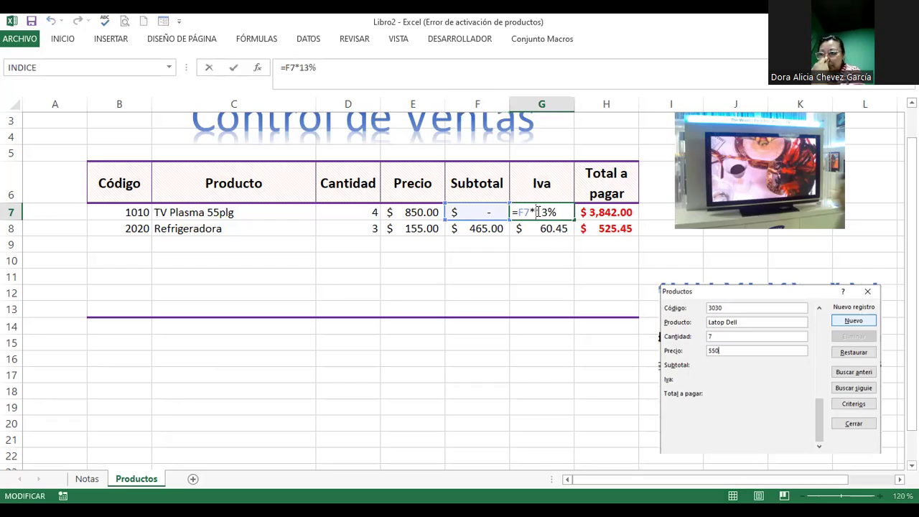
key("Return")
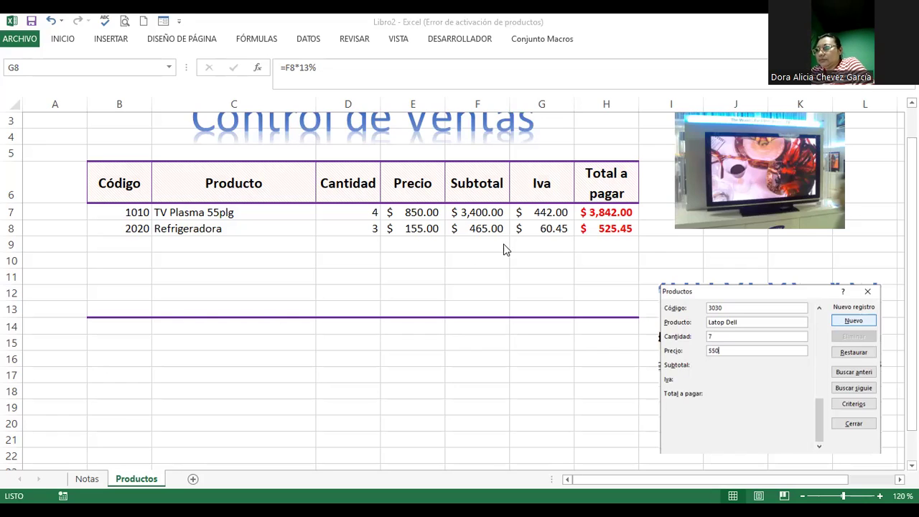
- Drag the Productos form picture down below the table's bottom purple border
left_click(559, 270)
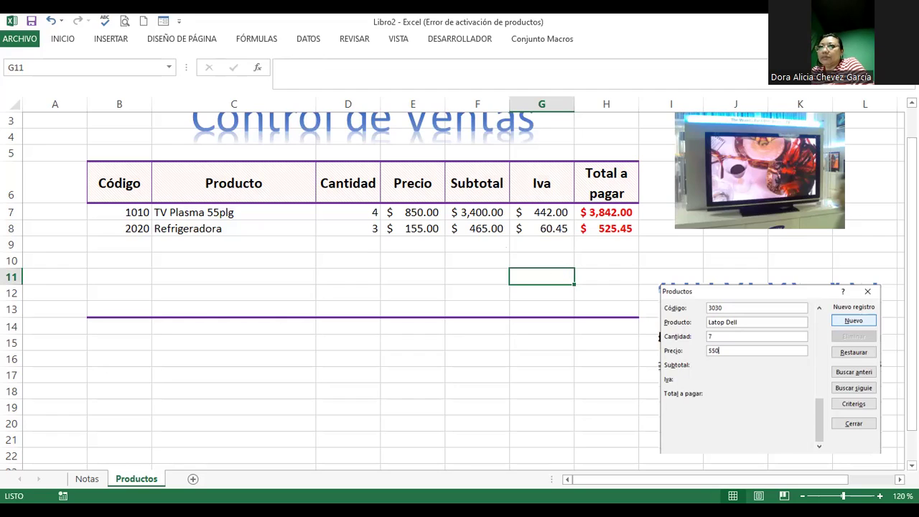
left_click(521, 366)
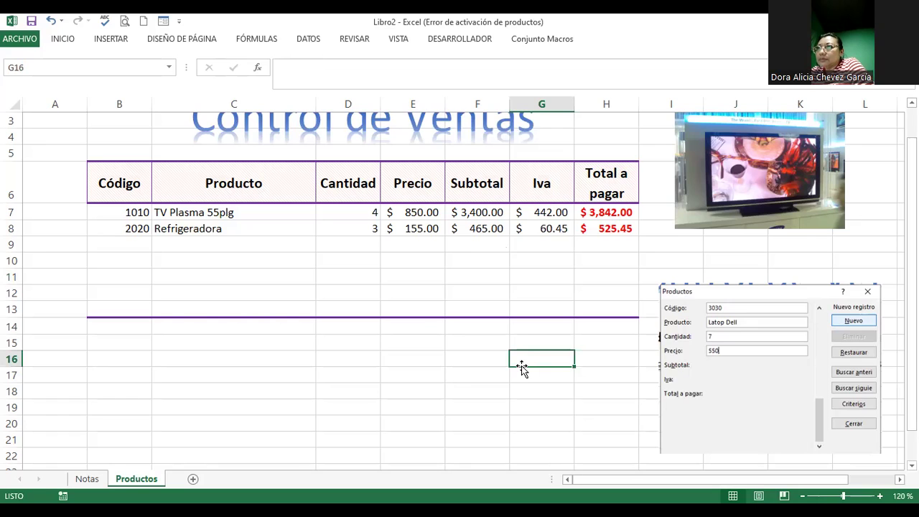
mouse_move(766, 342)
left_mouse_down()
mouse_move(745, 302)
mouse_move(755, 374)
left_mouse_up()
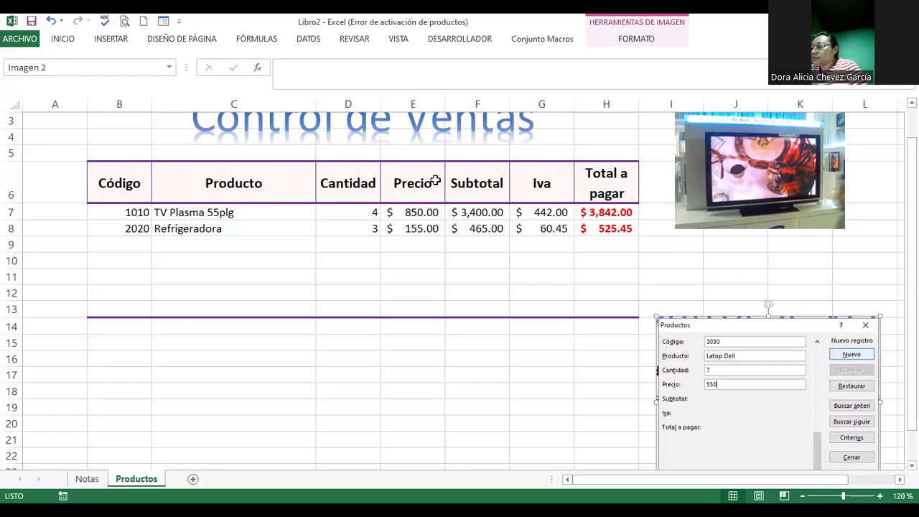
left_click(211, 38)
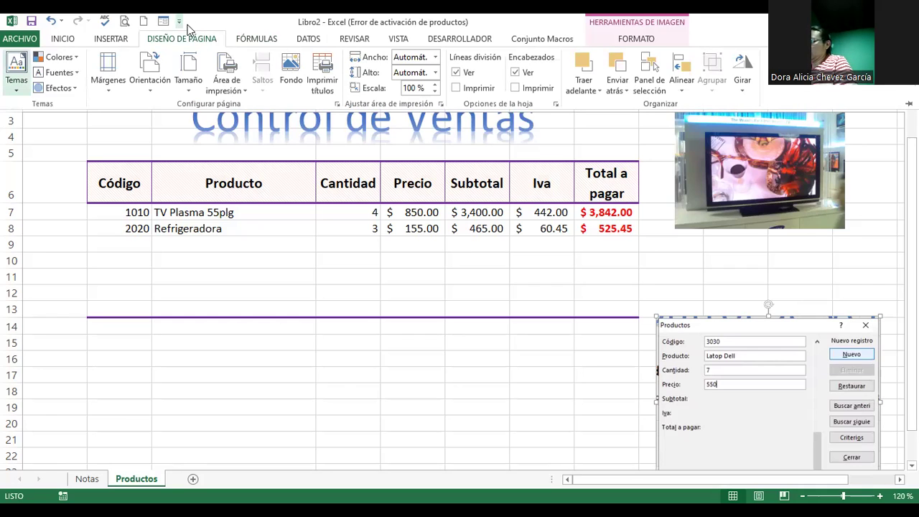
- Draw an up-down block arrow between the TV picture and the Productos form below it
left_click(119, 39)
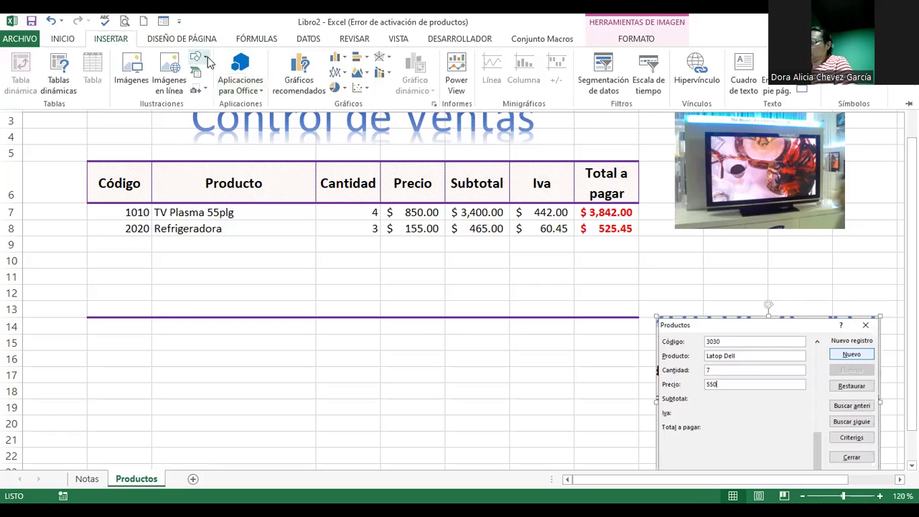
left_click(207, 55)
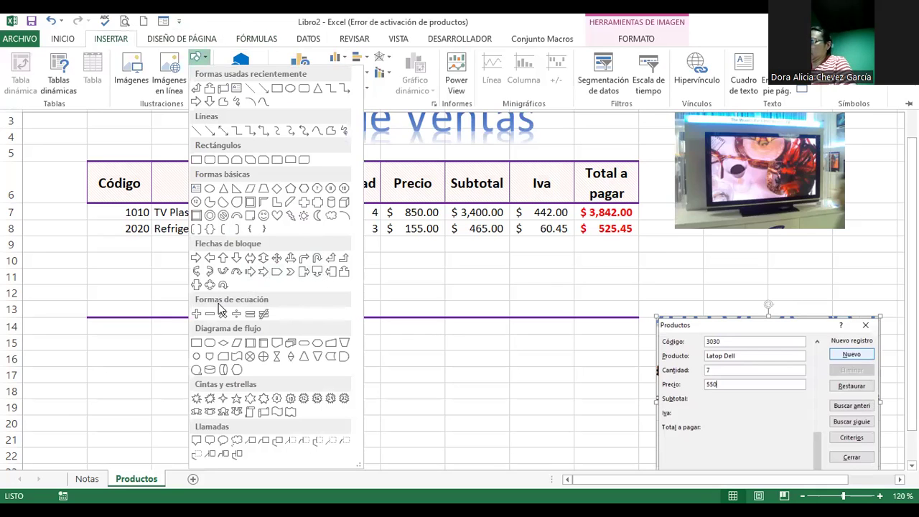
left_click(264, 259)
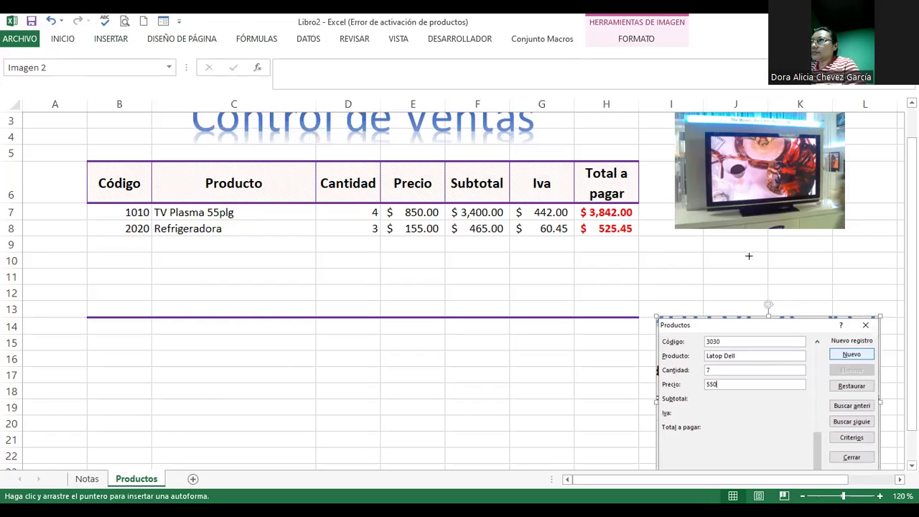
left_click_drag(751, 239, 815, 336)
left_click_drag(770, 285, 749, 263)
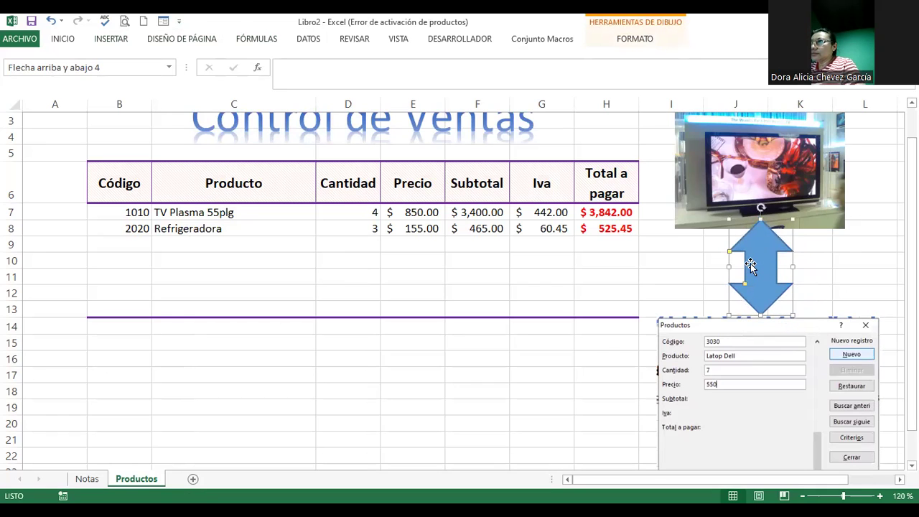
- Restyle the up-down arrow with the orange shape style and bring up the bevel effect choices
left_click(637, 38)
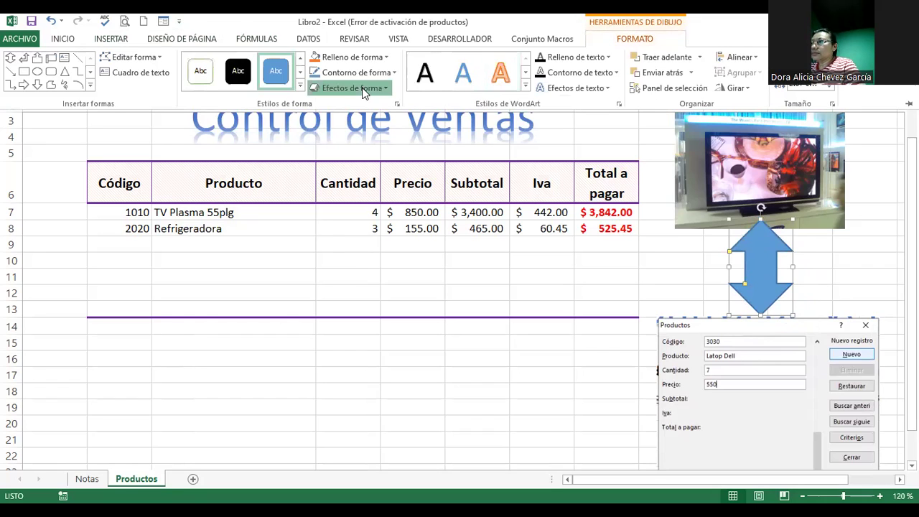
left_click(361, 89)
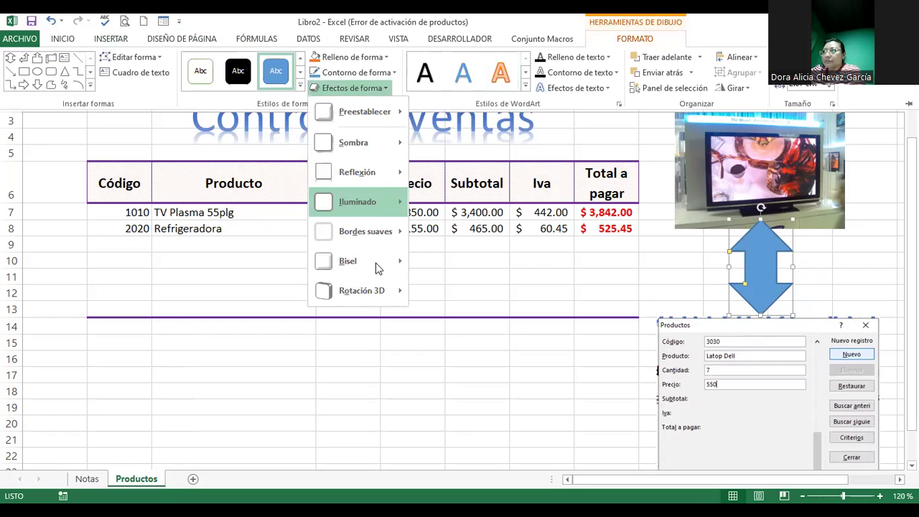
mouse_move(377, 262)
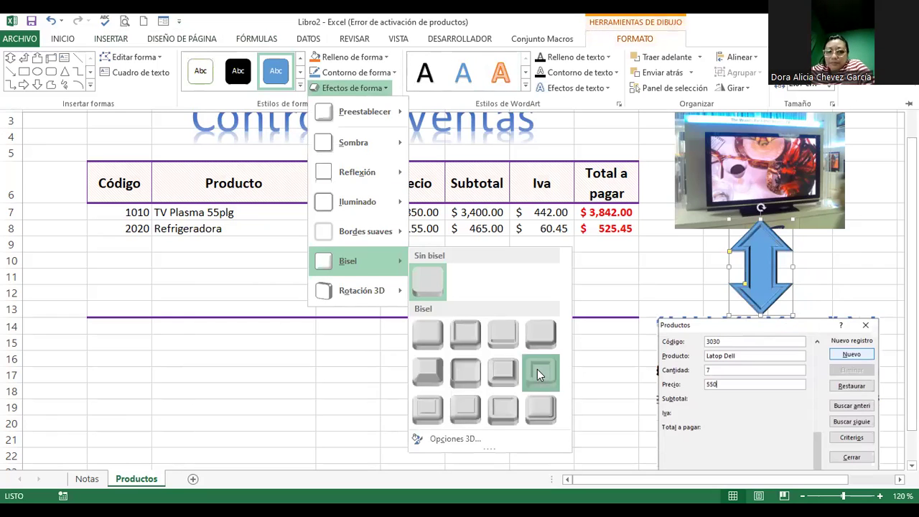
left_click(539, 372)
left_click(300, 85)
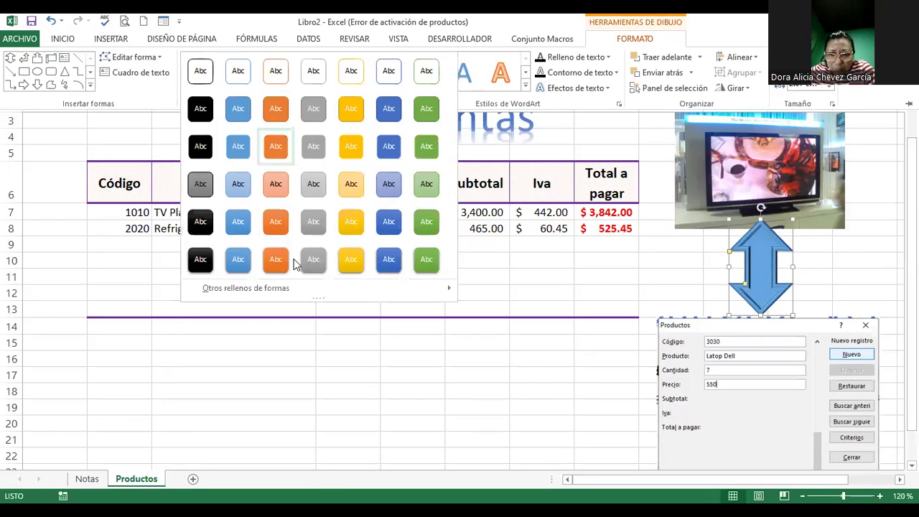
left_click(278, 227)
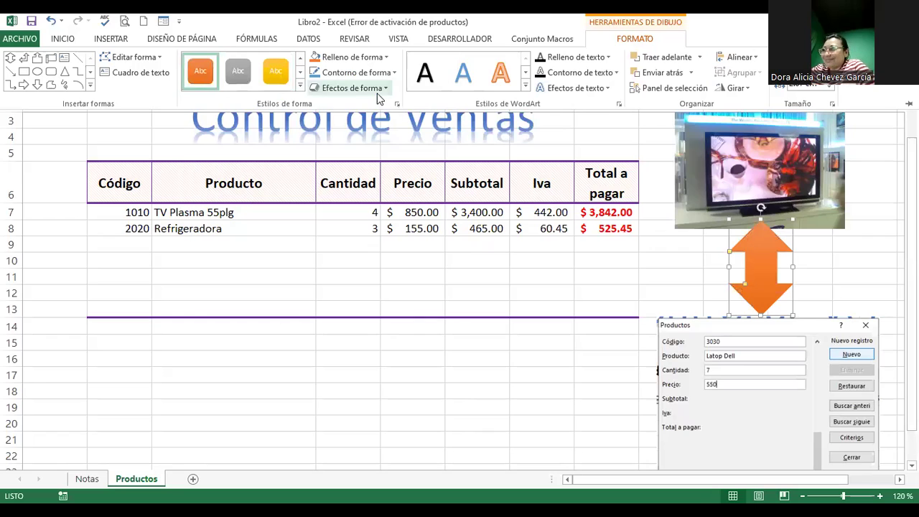
left_click(385, 89)
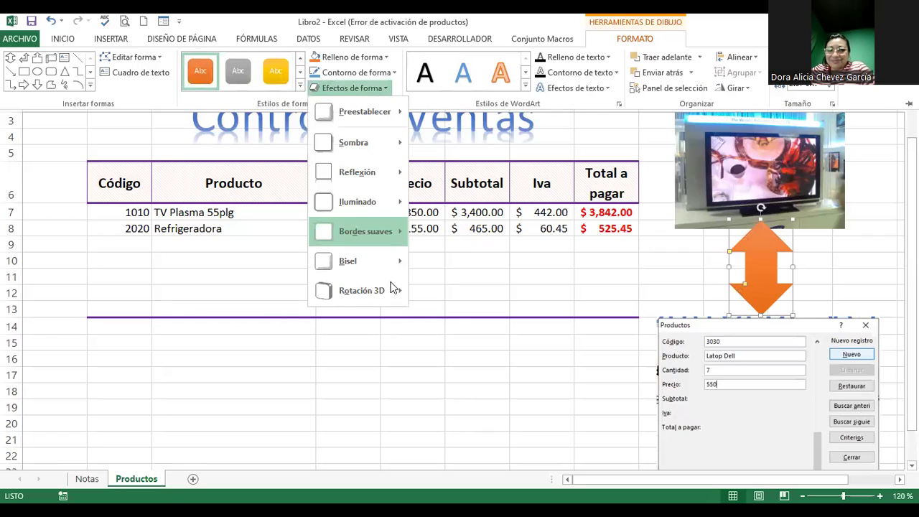
mouse_move(384, 265)
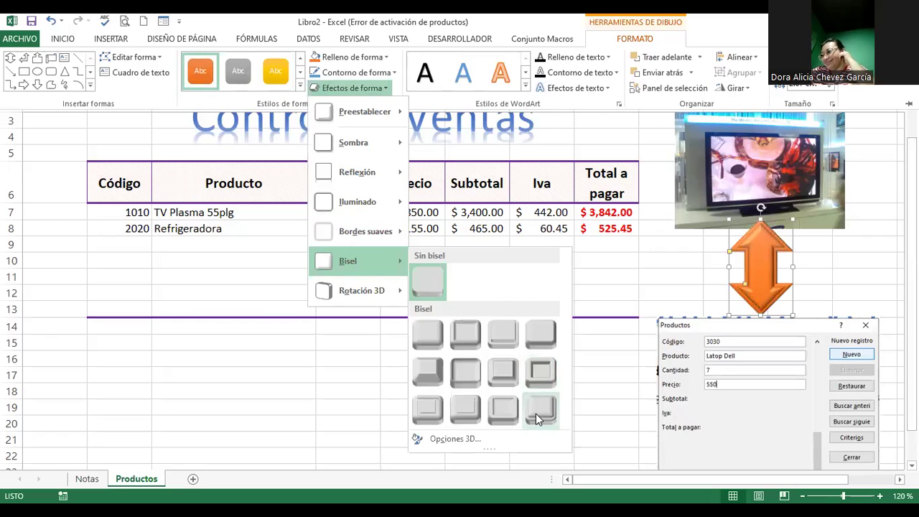
left_click(546, 359)
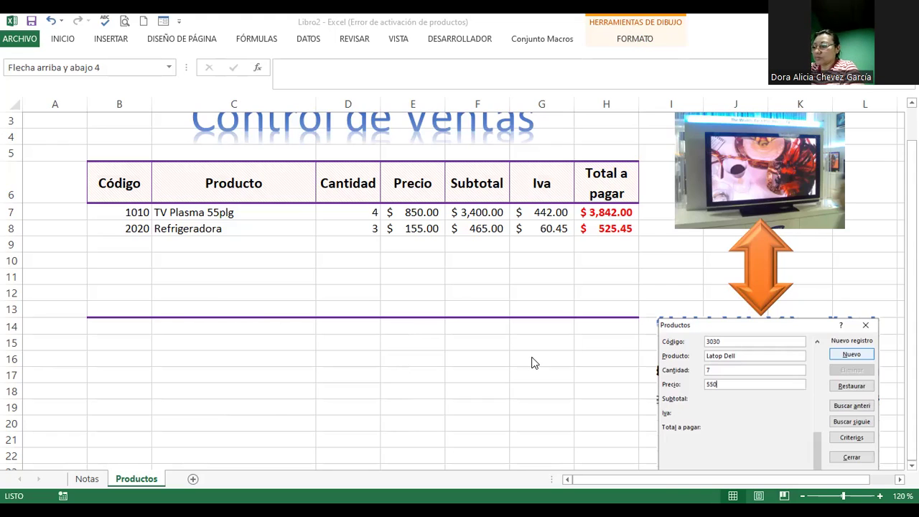
- Colour the Notas sheet tab orange
left_click(272, 411)
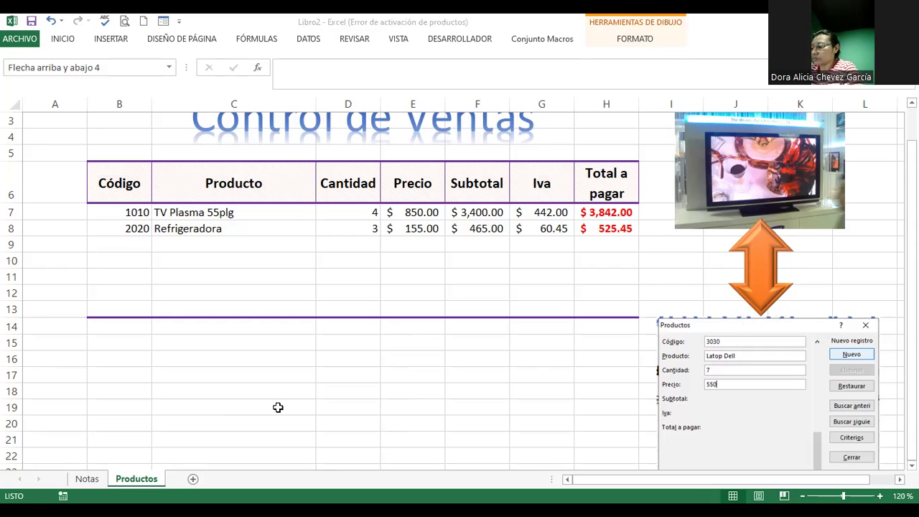
left_click(374, 370)
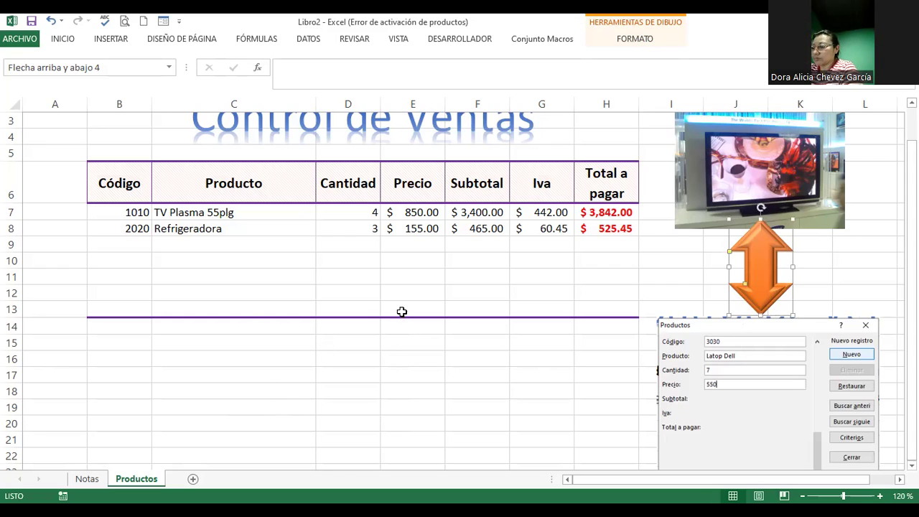
left_click(83, 479)
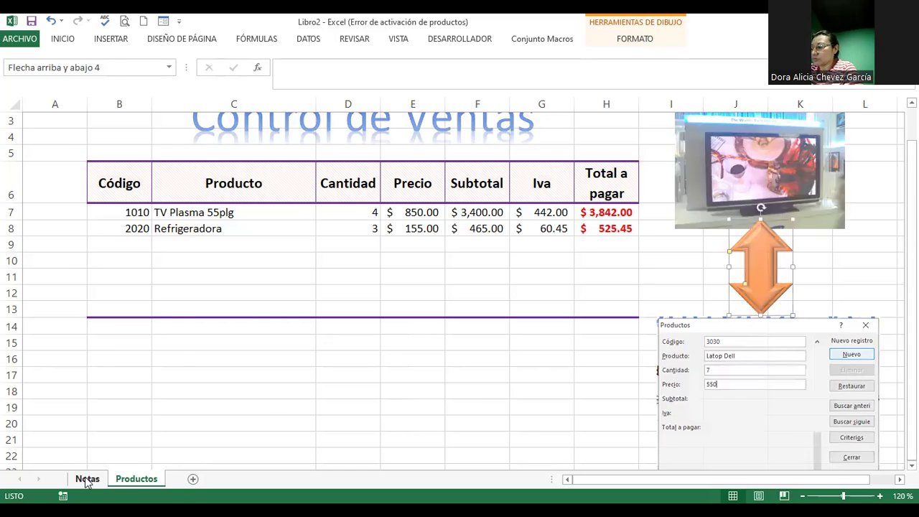
key("ctrl+Page_Down")
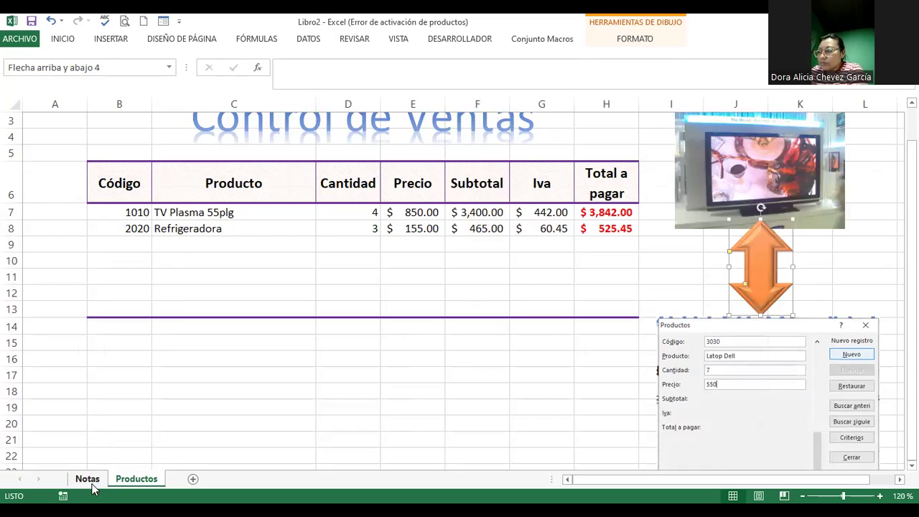
right_click(88, 479)
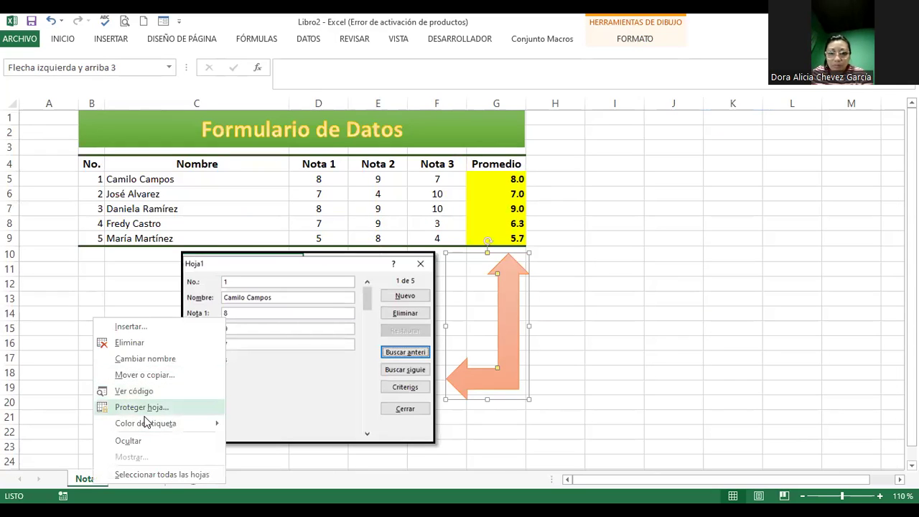
mouse_move(146, 423)
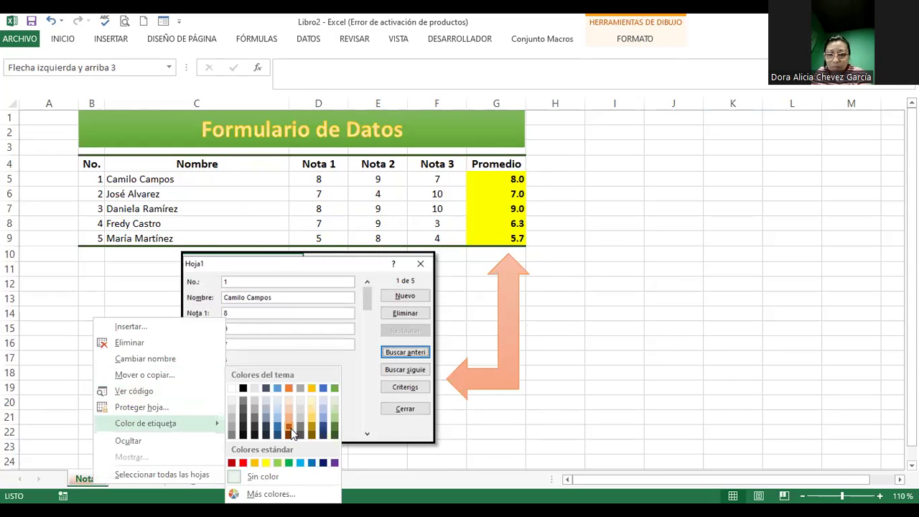
left_click(289, 427)
- Colour the Productos sheet tab blue
left_click(136, 479)
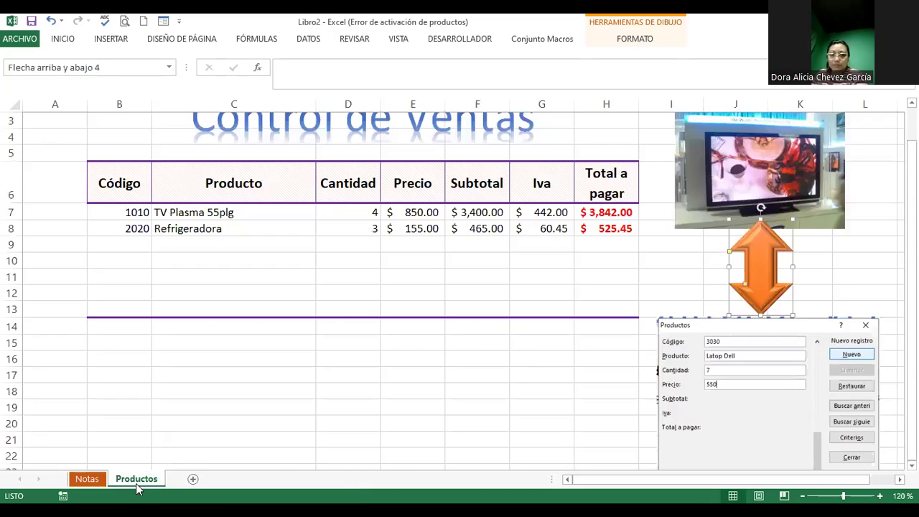
right_click(136, 484)
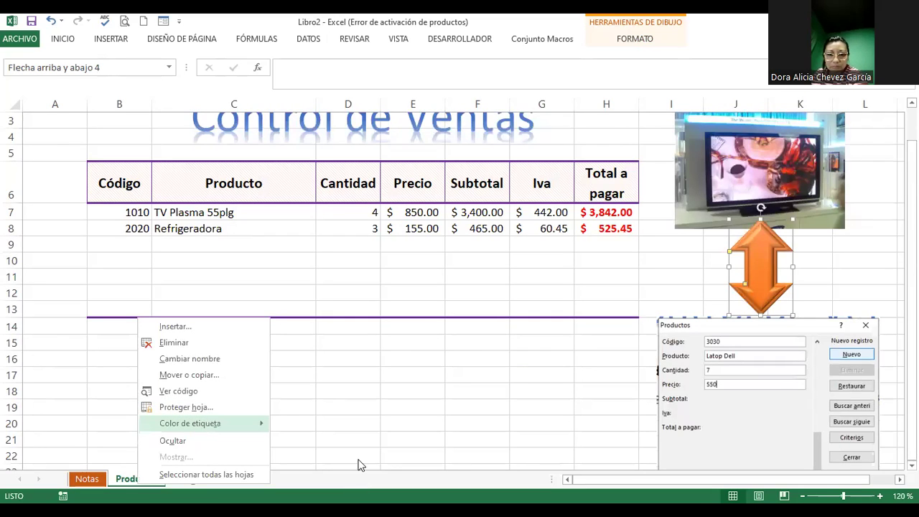
mouse_move(257, 430)
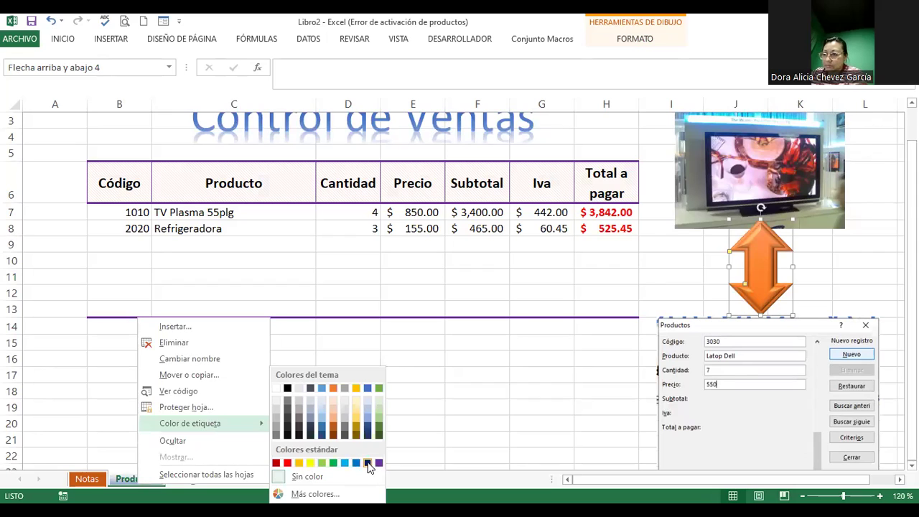
left_click(449, 376)
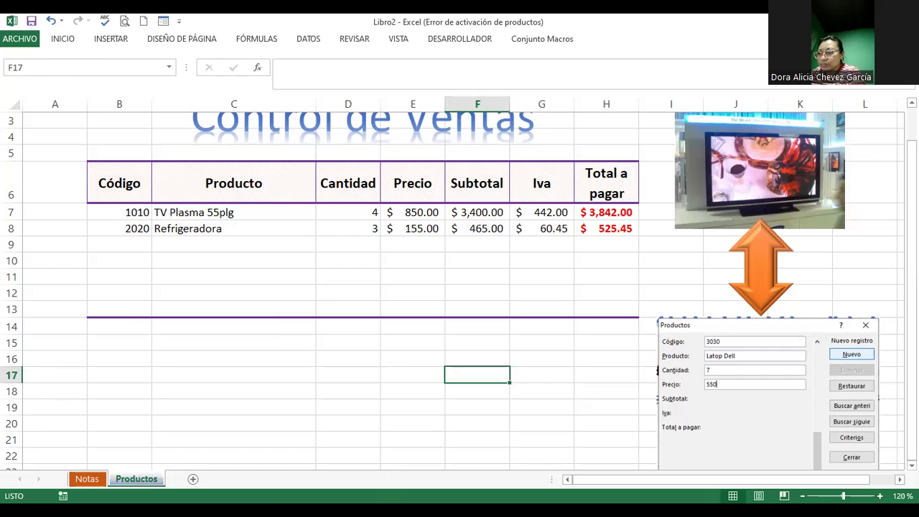
- Apply the light orange shape style to the Control de Ventas title banner
scroll(460, 288, "up", 1)
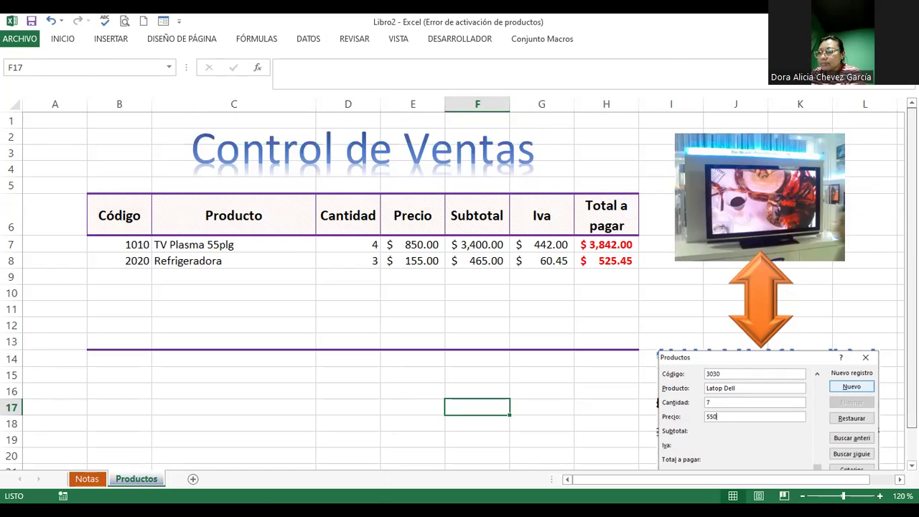
left_click(456, 165)
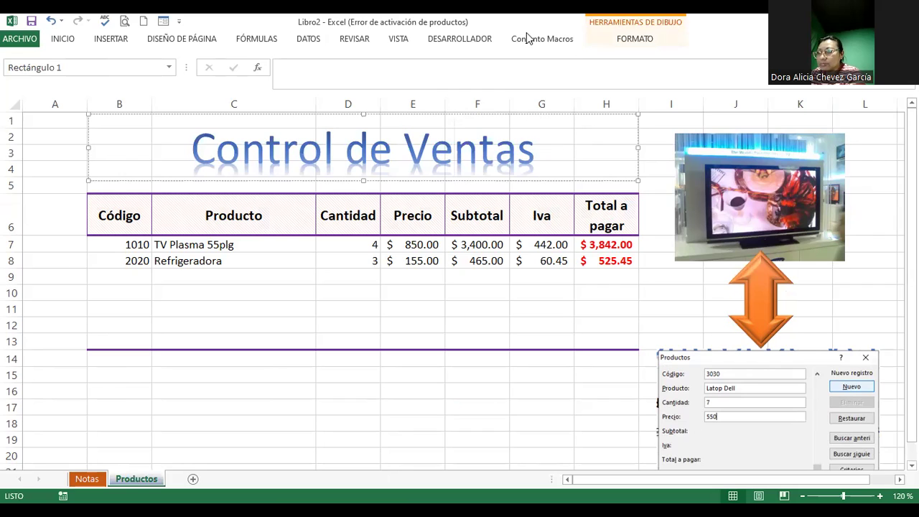
left_click(627, 40)
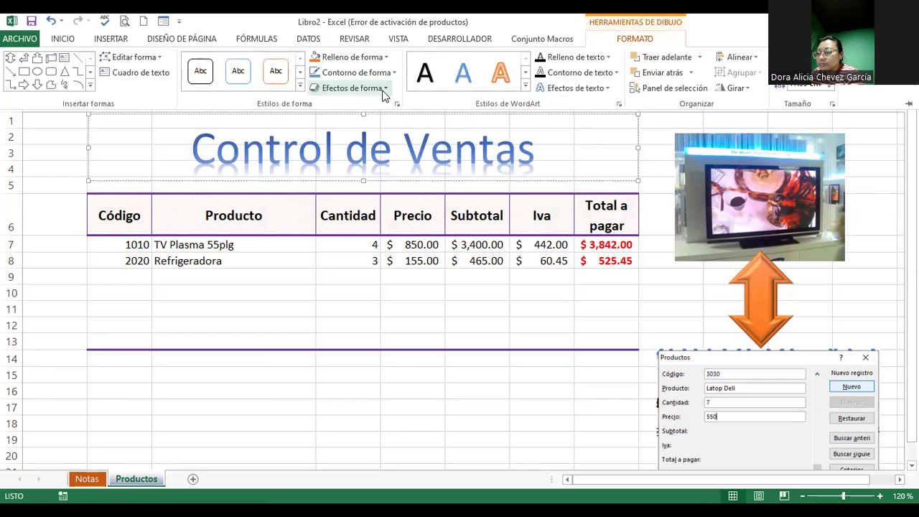
left_click(384, 89)
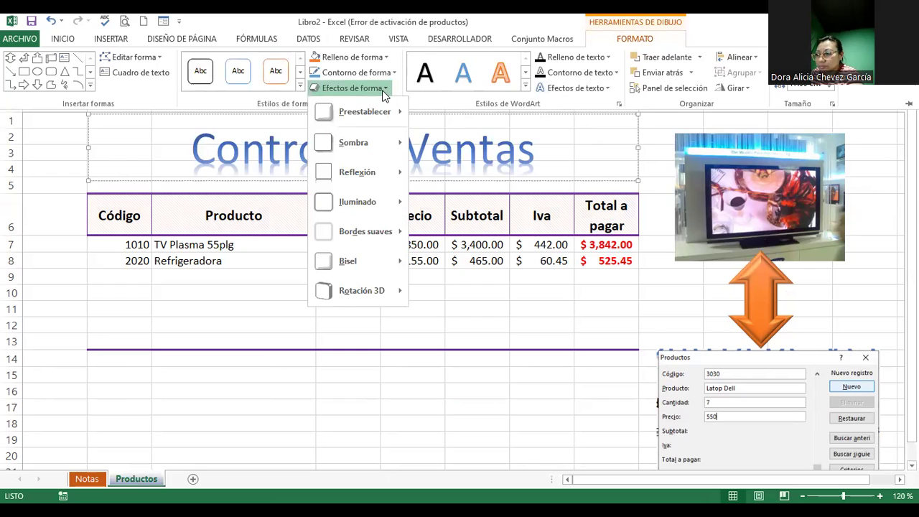
left_click(301, 87)
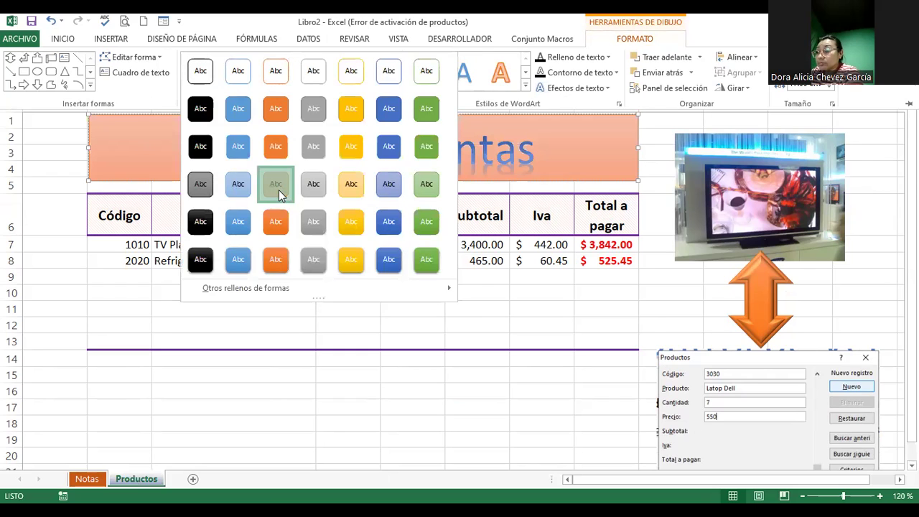
left_click(381, 395)
left_click(379, 389)
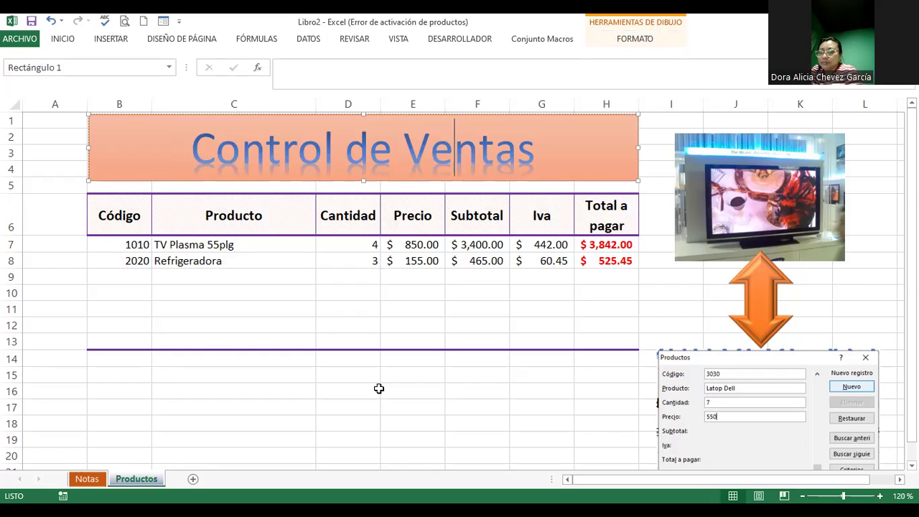
left_click(208, 371)
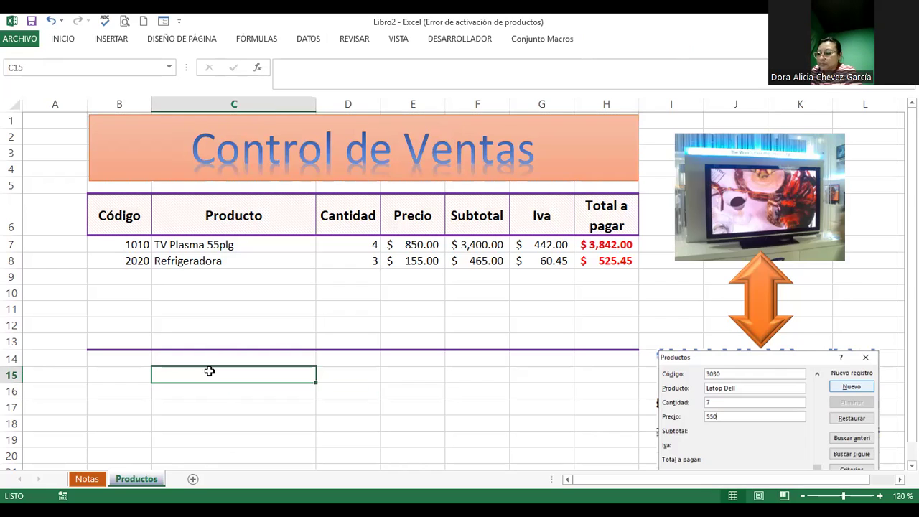
left_click(163, 26)
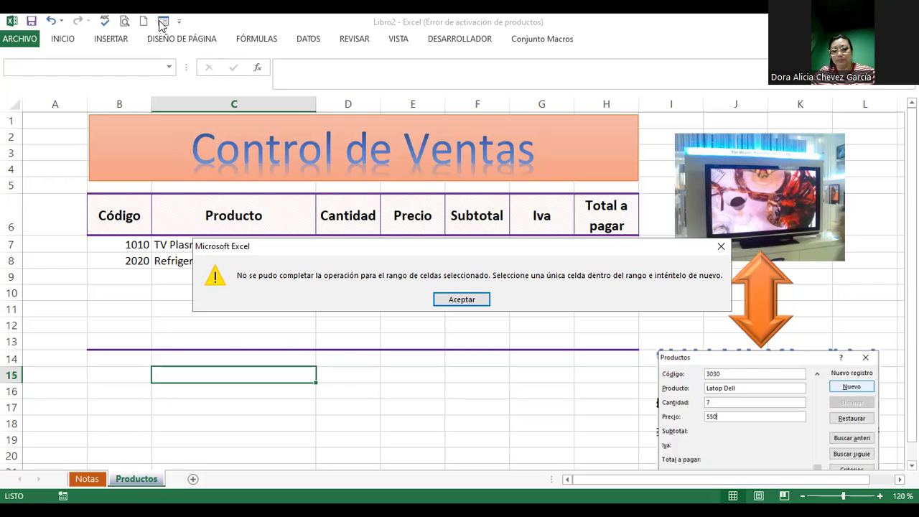
left_click(472, 304)
left_click(367, 214)
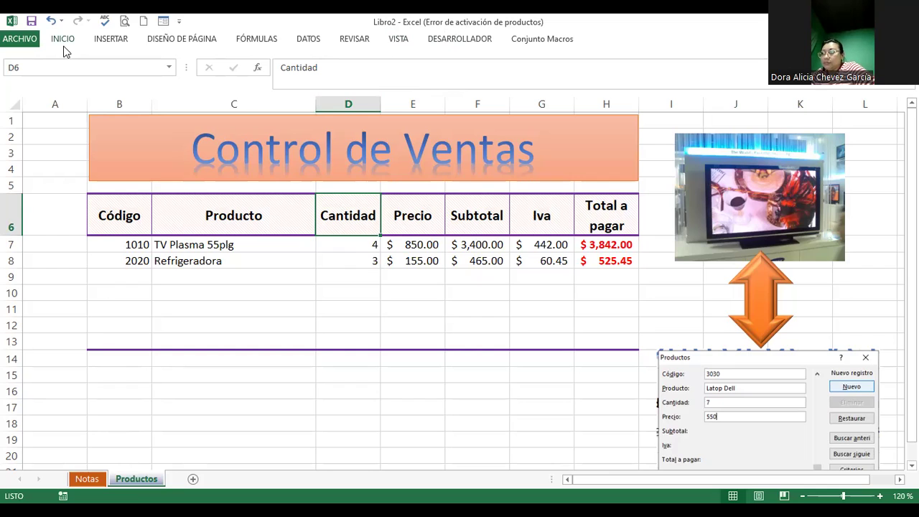
left_click(163, 20)
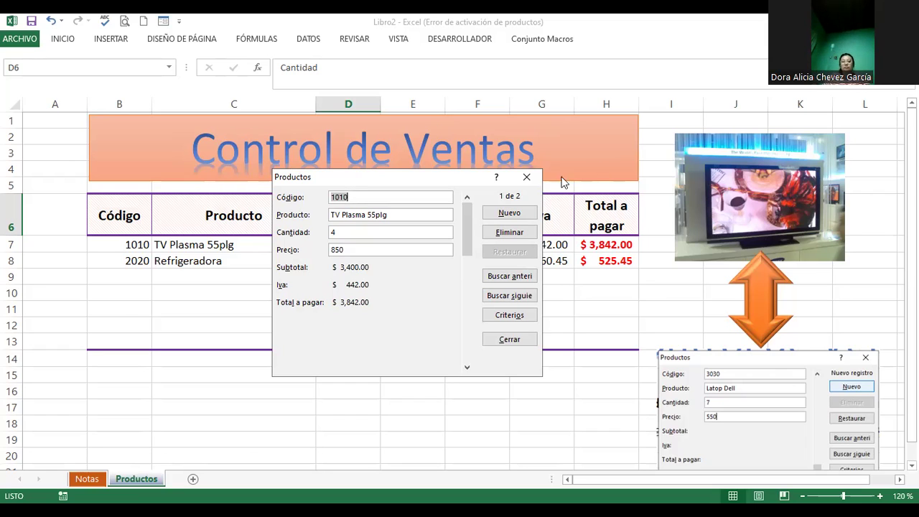
left_click(523, 180)
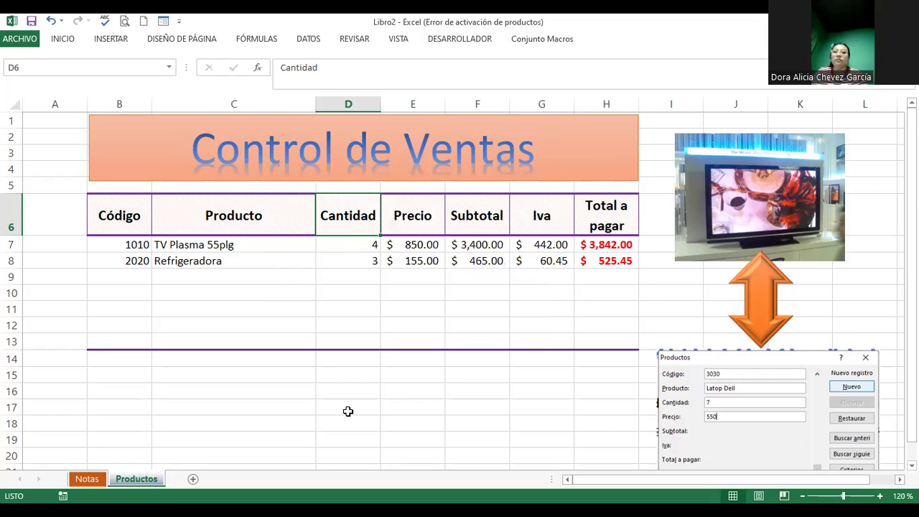